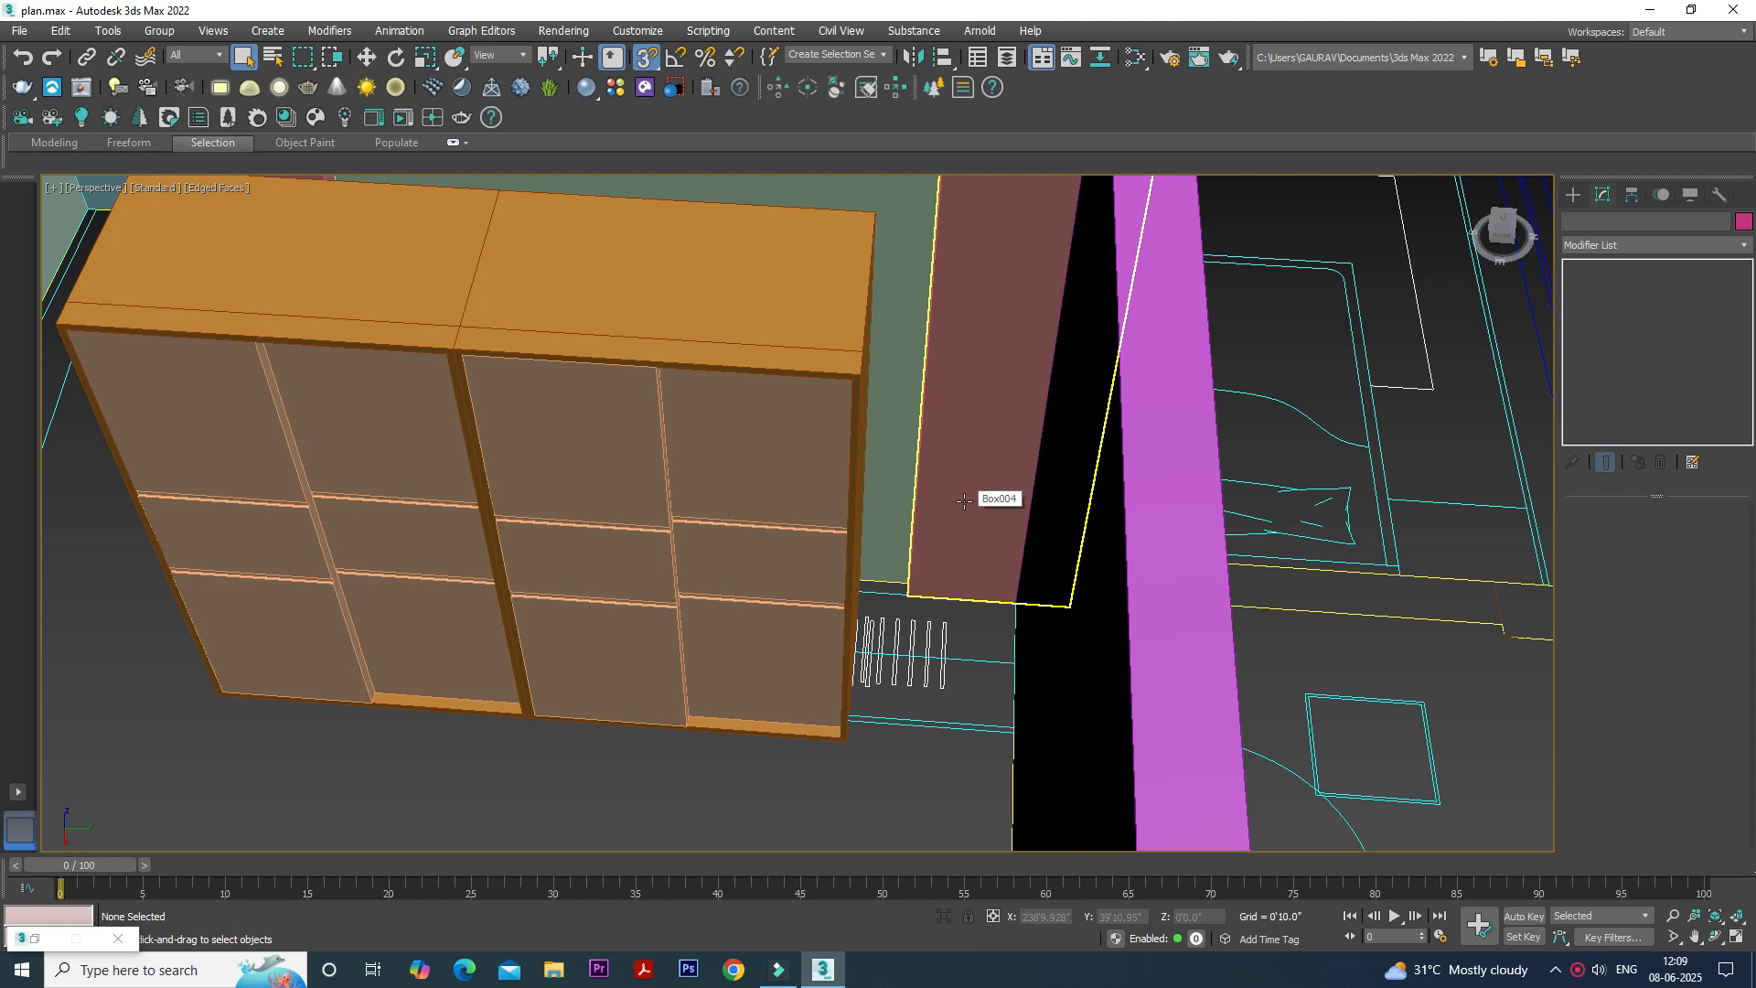
- Draw a vertex-snapped box about 2'2.5" long, 2'2.2" wide and 3'4" high in the floor gap beside the orange wardrobe
scroll(897, 640, "up", 4)
middle_click_drag(896, 637, 833, 726)
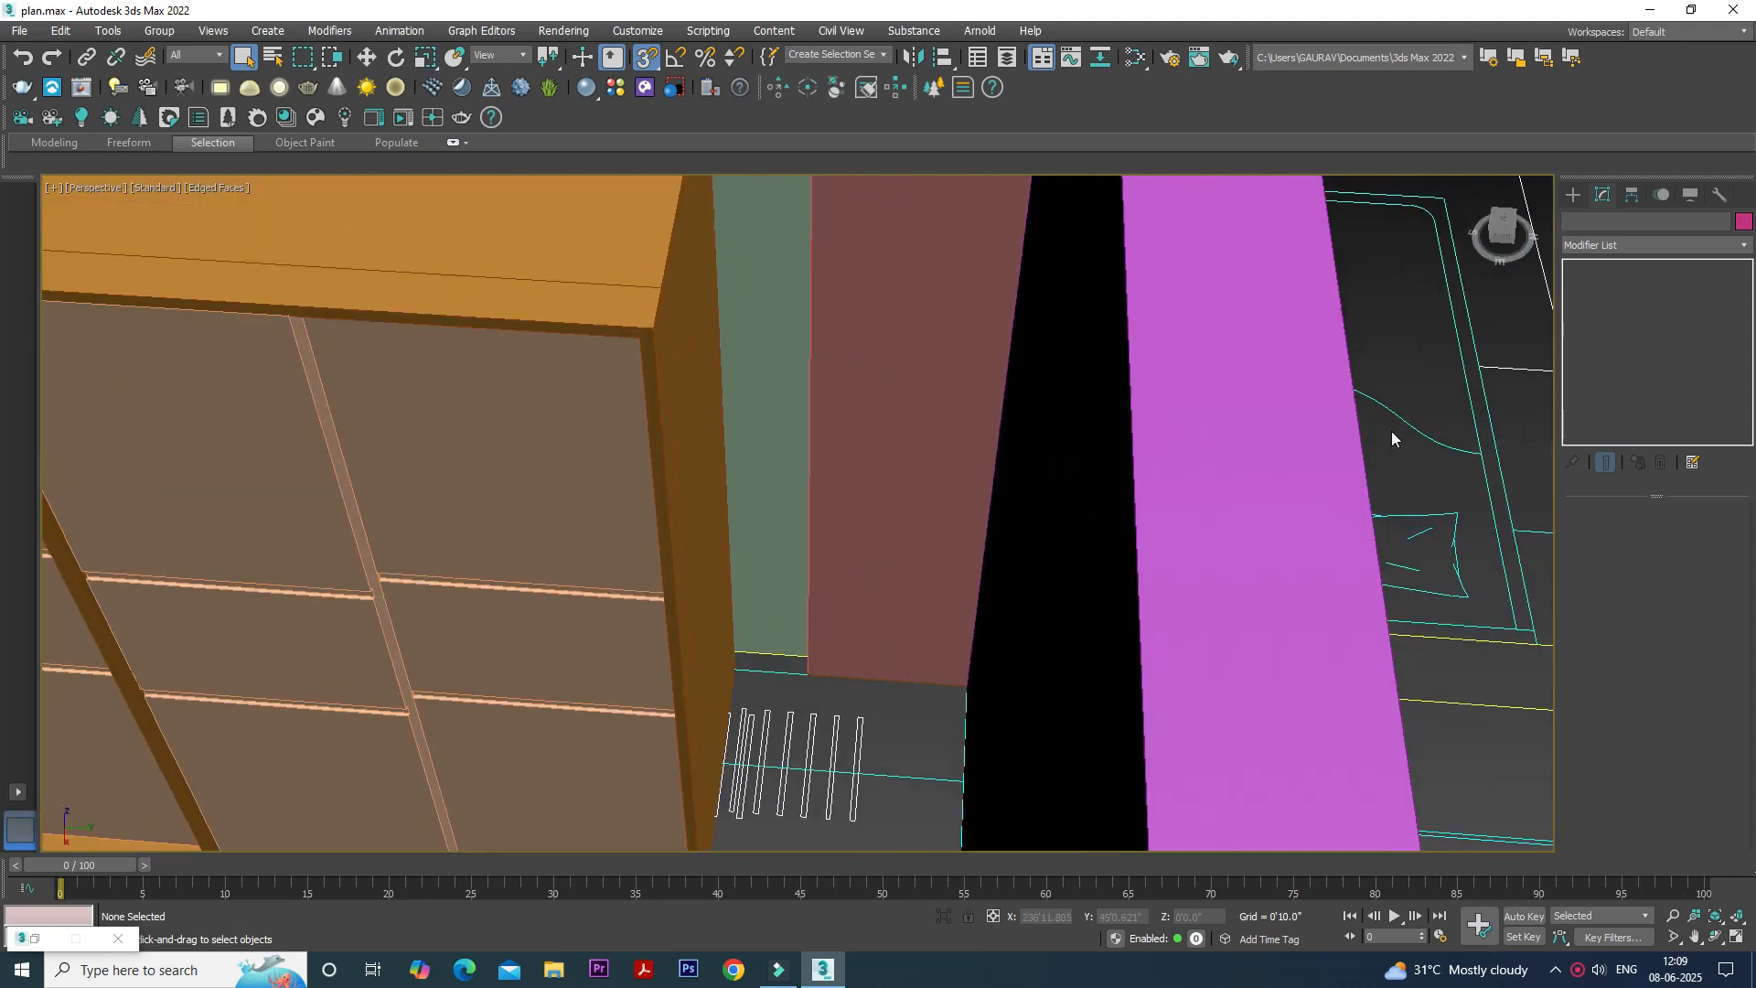
scroll(1397, 402, "up", 3)
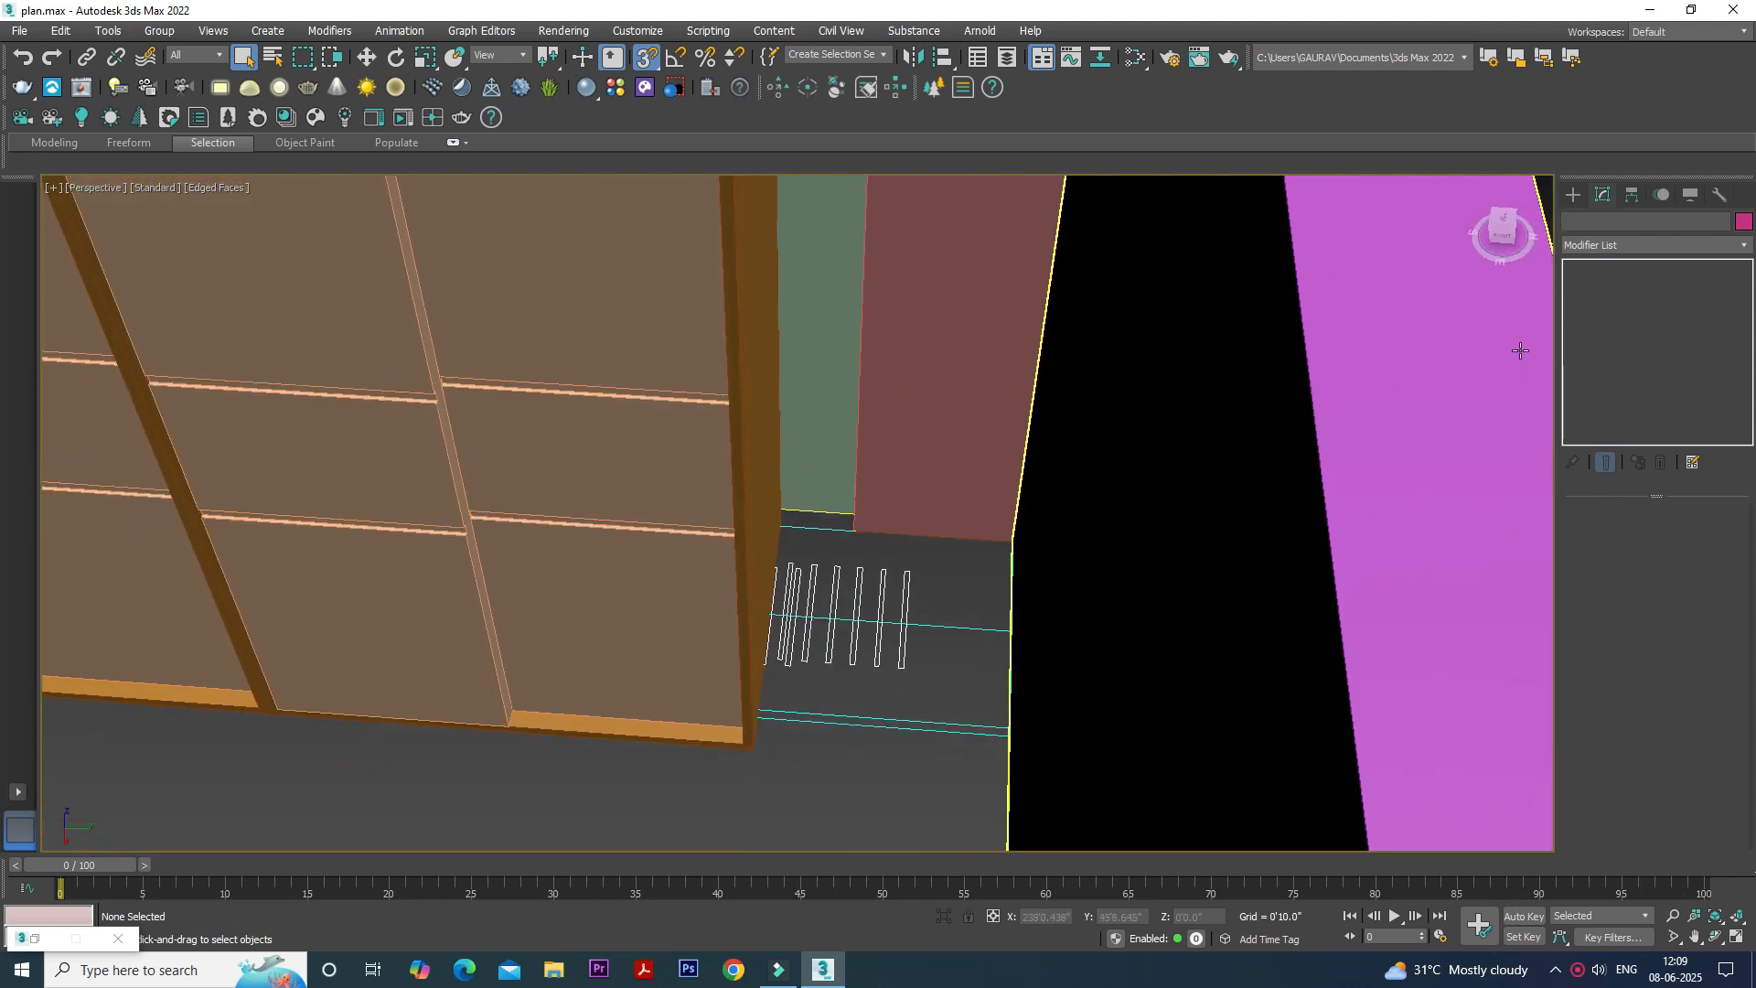
left_click(1578, 200)
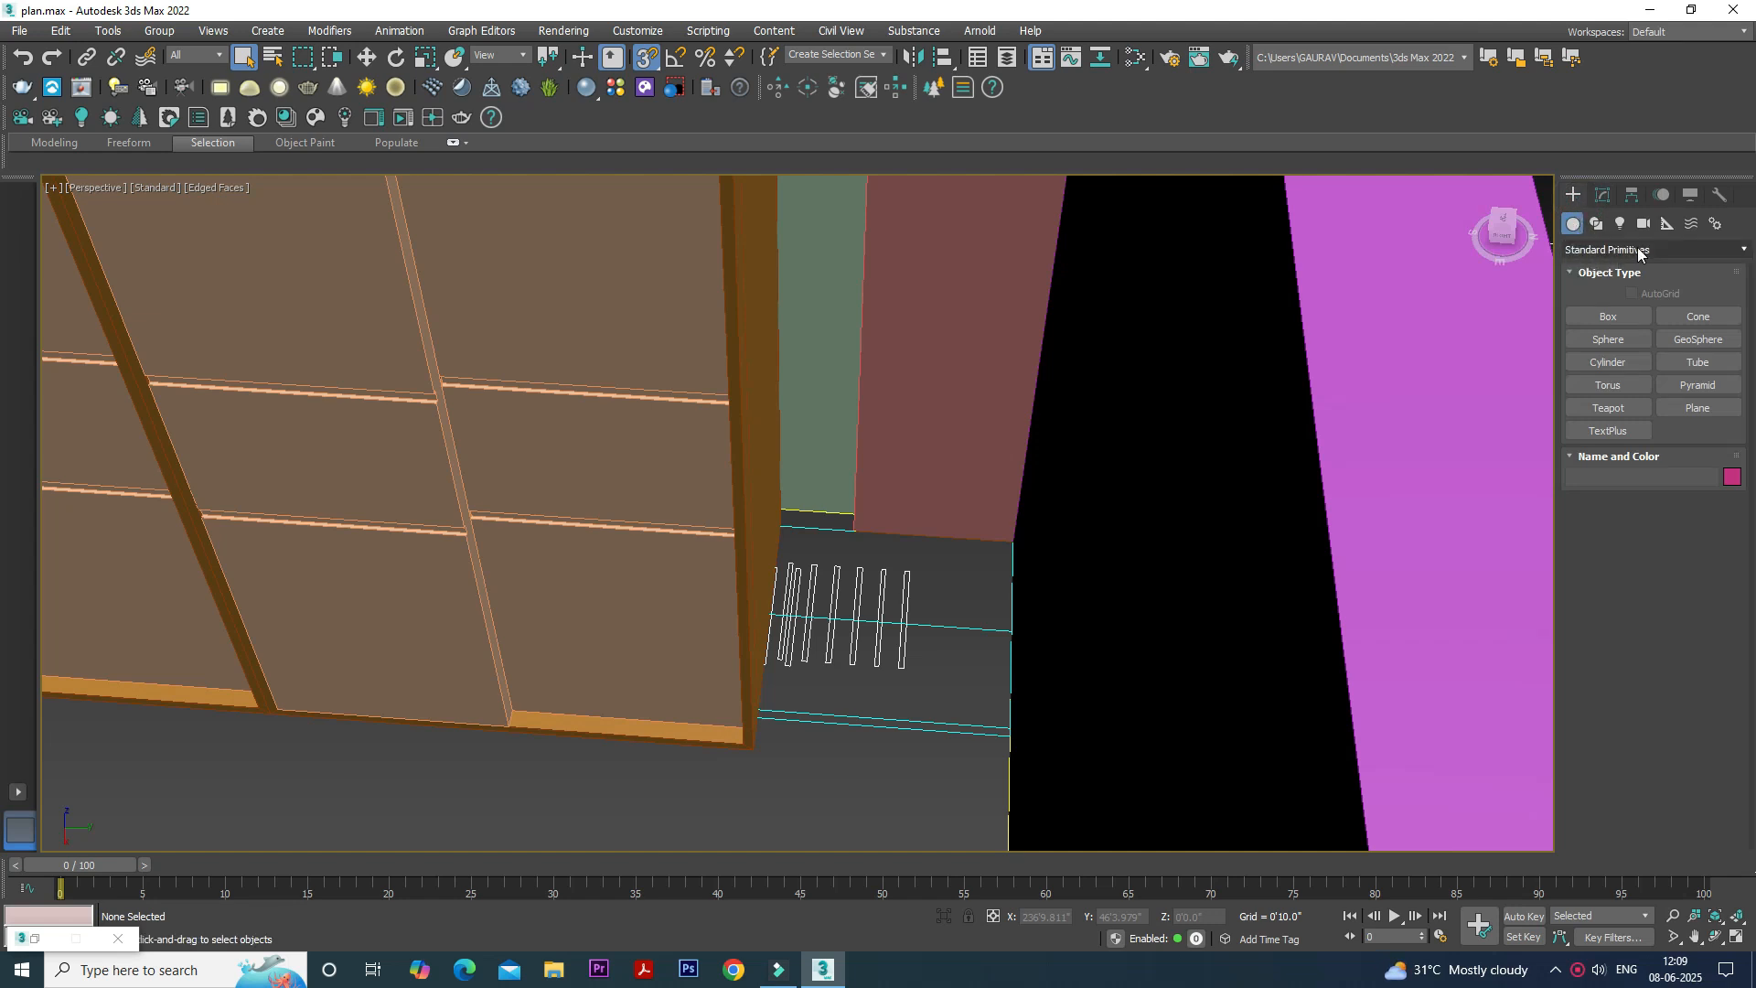
left_click(1614, 311)
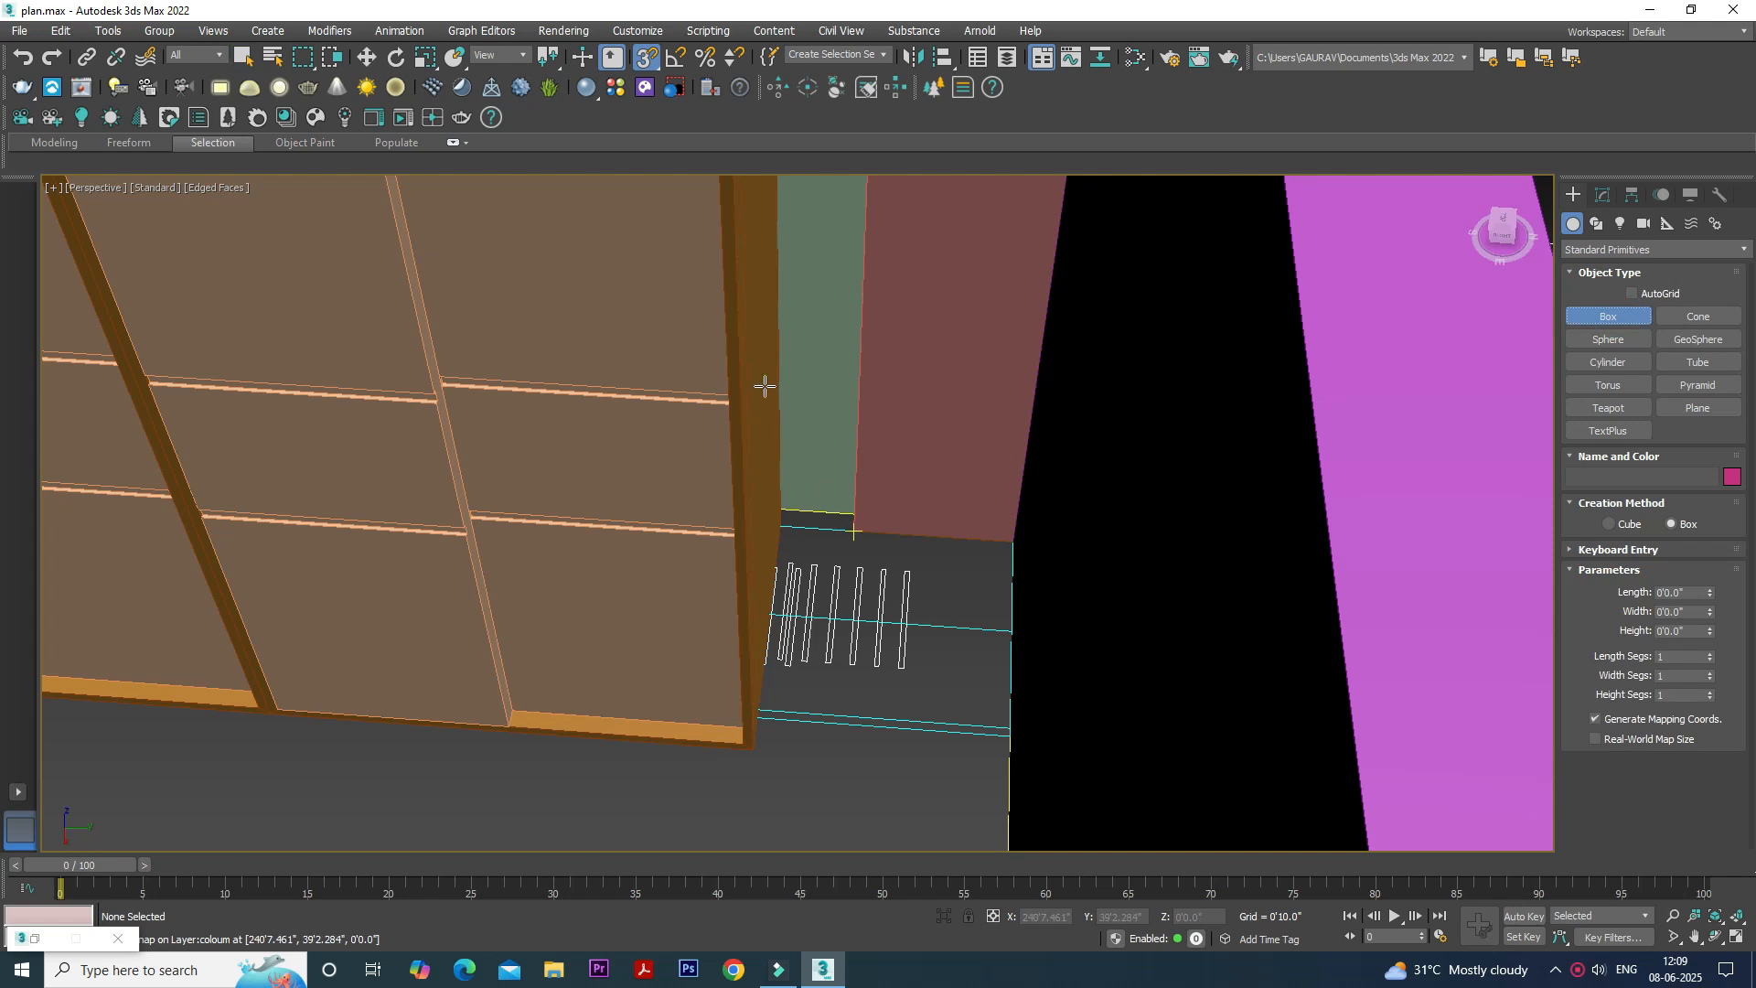
right_click(646, 57)
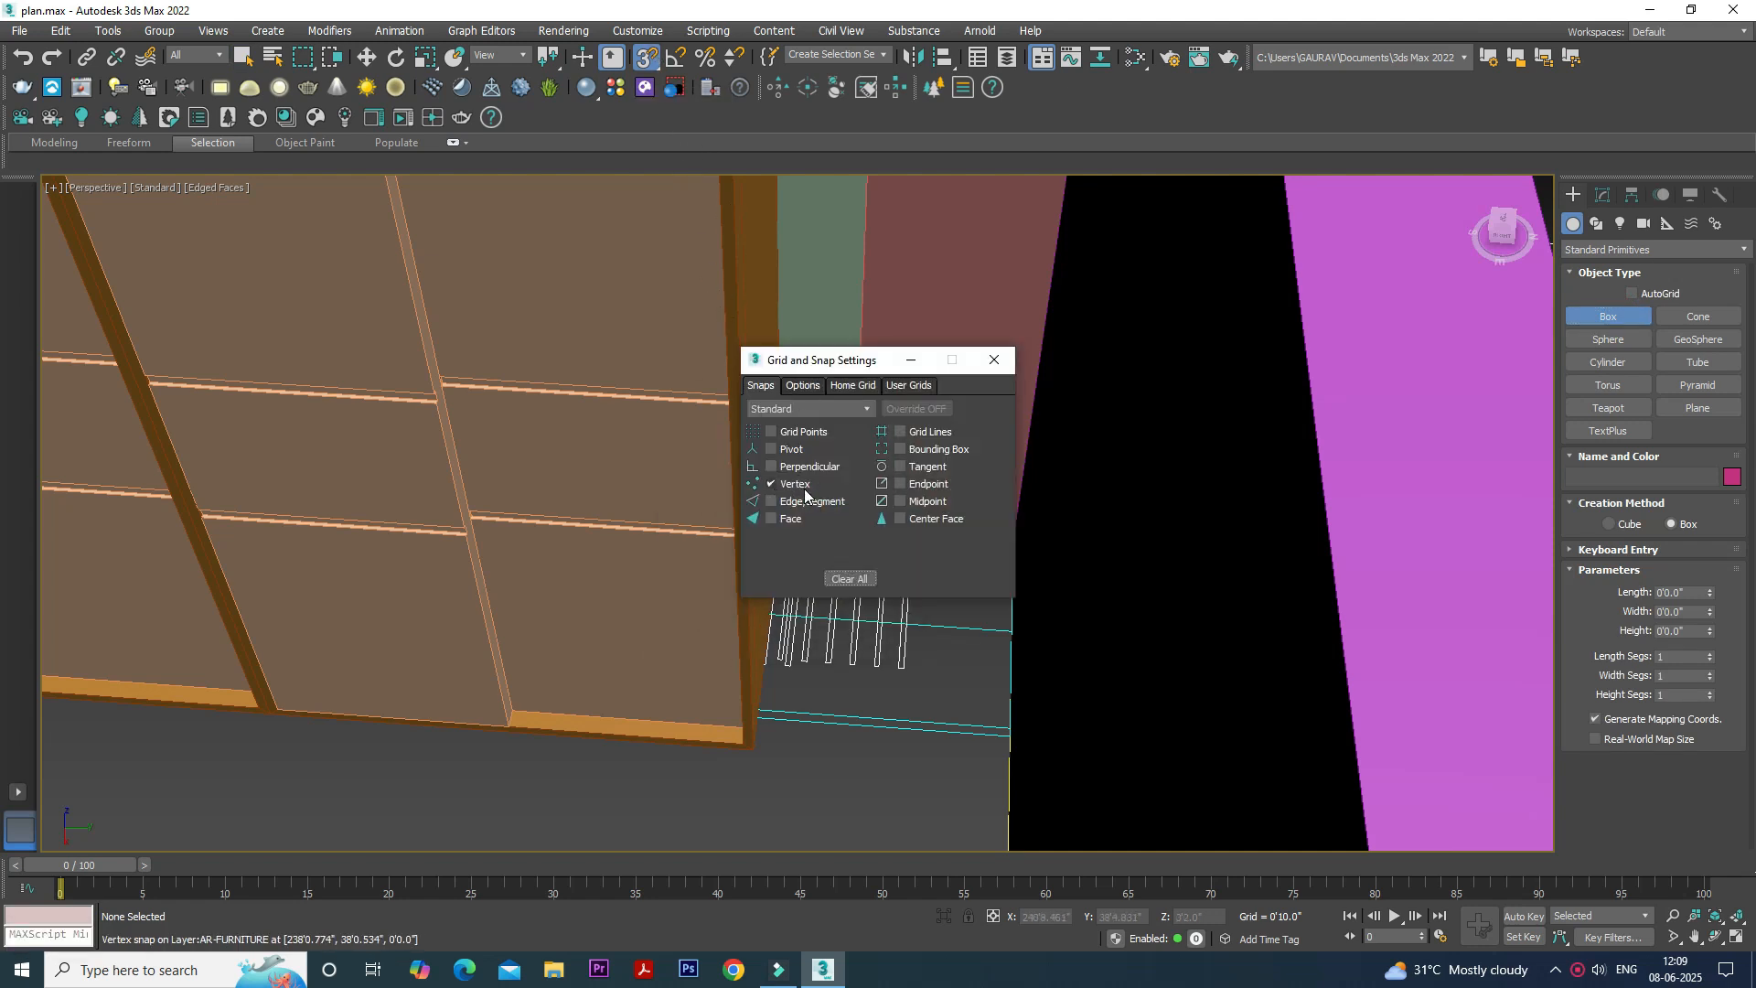
left_click(994, 359)
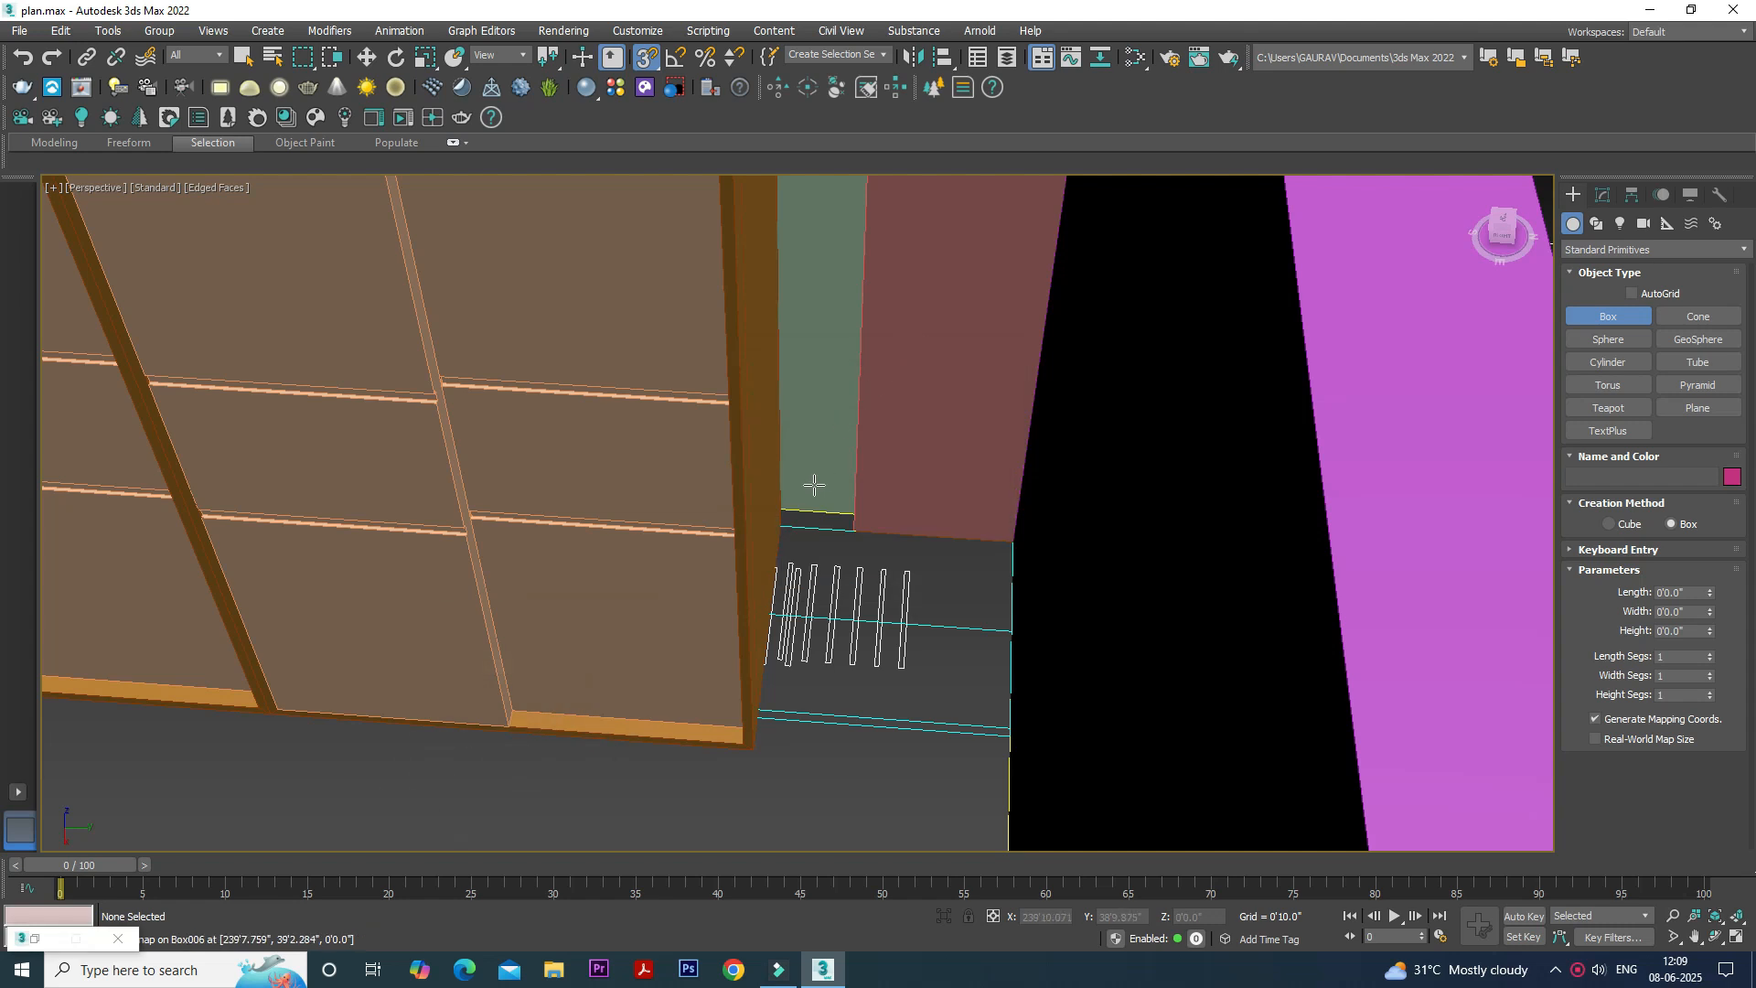
left_click_drag(784, 524, 1006, 737)
left_click(1000, 380)
- Set the height of the new box beside the wardrobe to 7'
left_click(1603, 195)
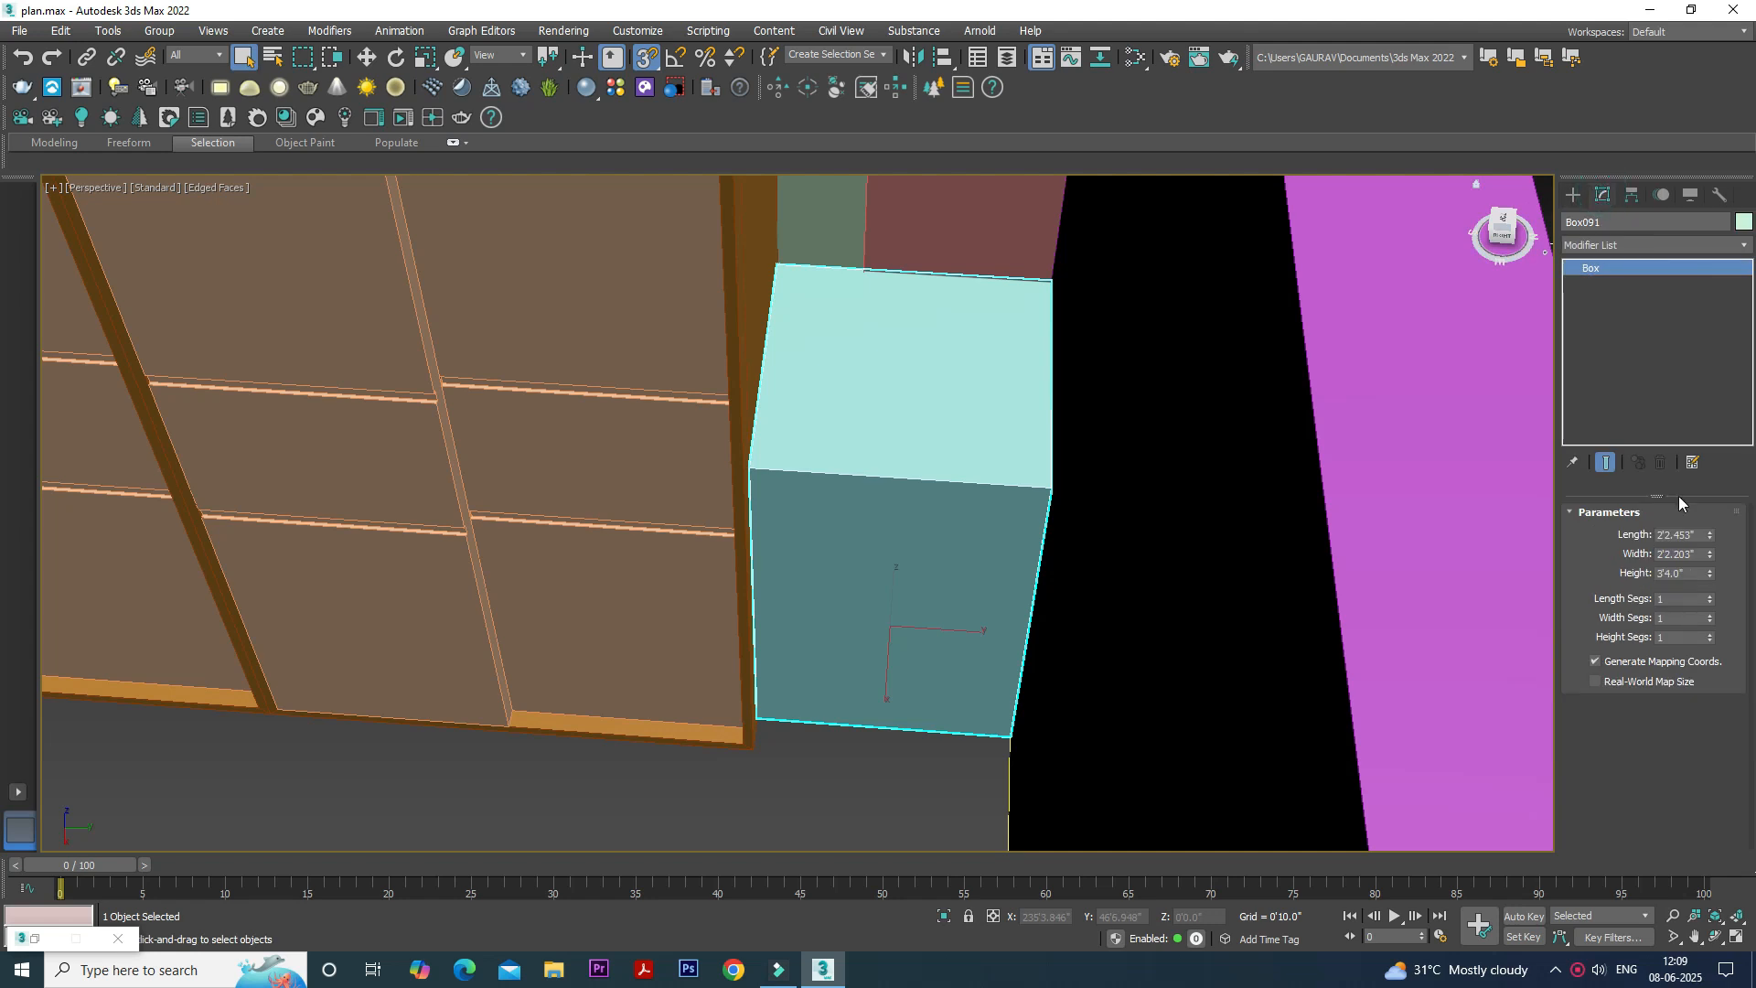
double_click(1697, 573)
type("7")
key("Return")
- Isolate the tall box and add an Edit Poly modifier to it
scroll(1017, 578, "down", 4)
mouse_move(1016, 578)
middle_mouse_down("alt")
mouse_move(1079, 582)
mouse_move(1015, 577)
middle_mouse_up("alt")
scroll(1065, 567, "up", 3)
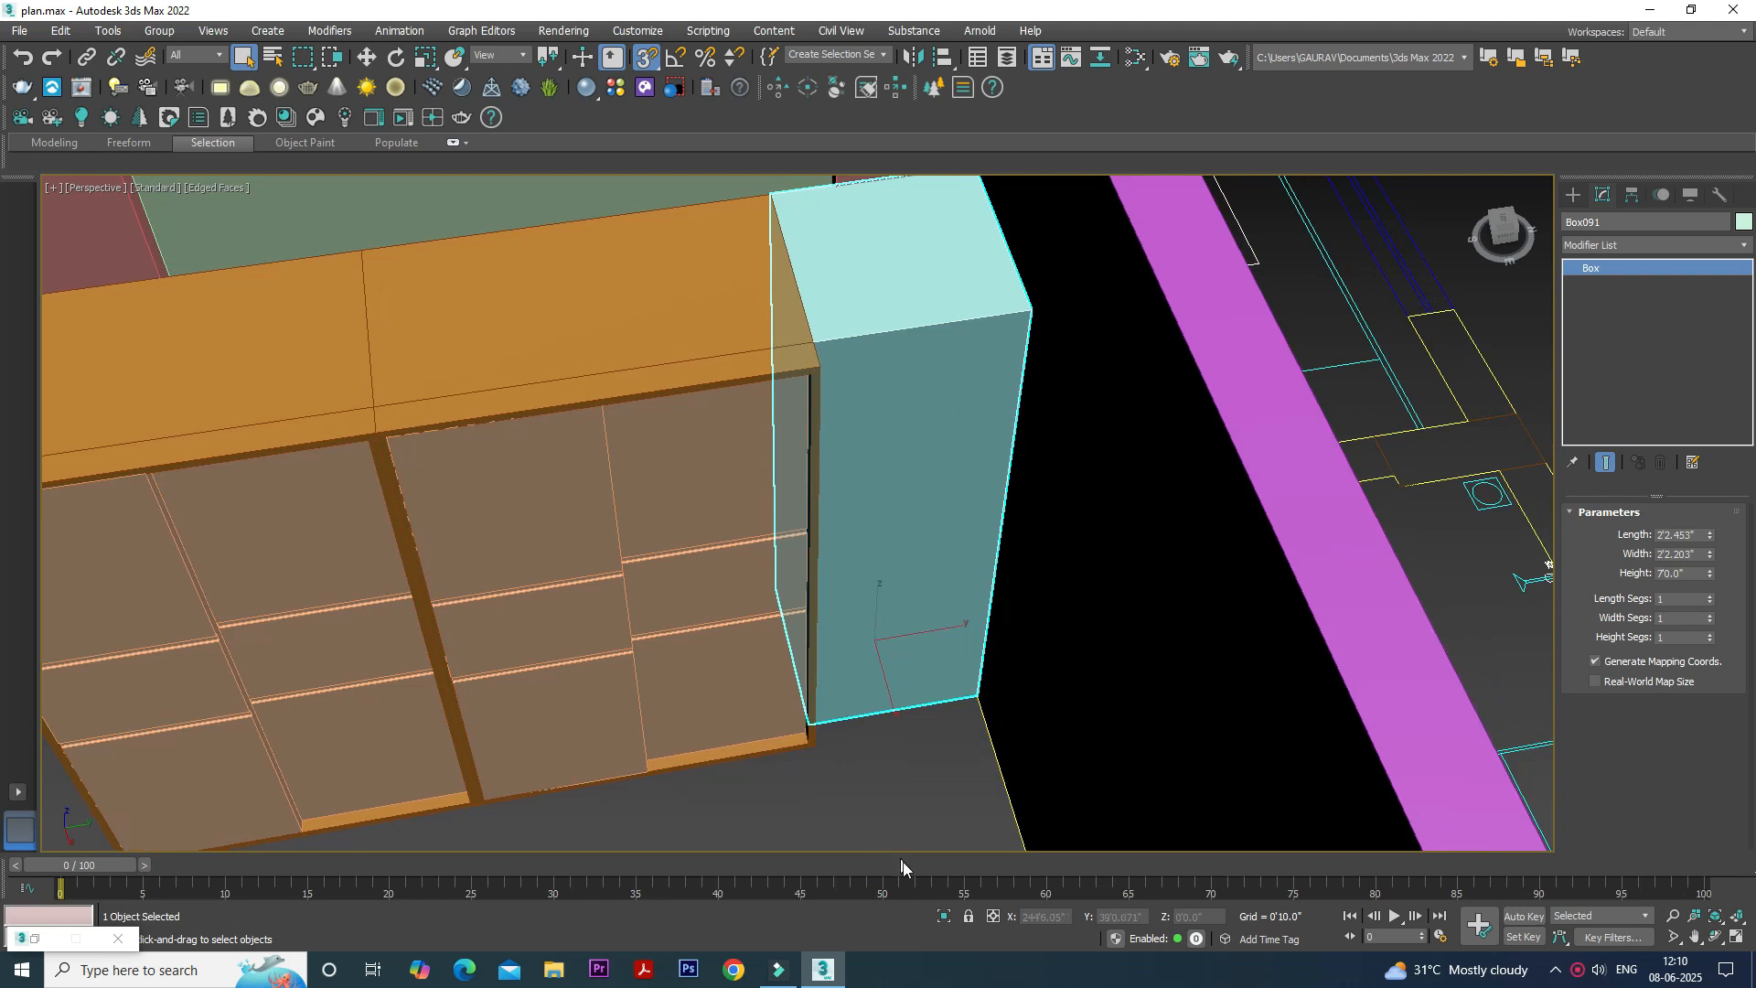
left_click(939, 917)
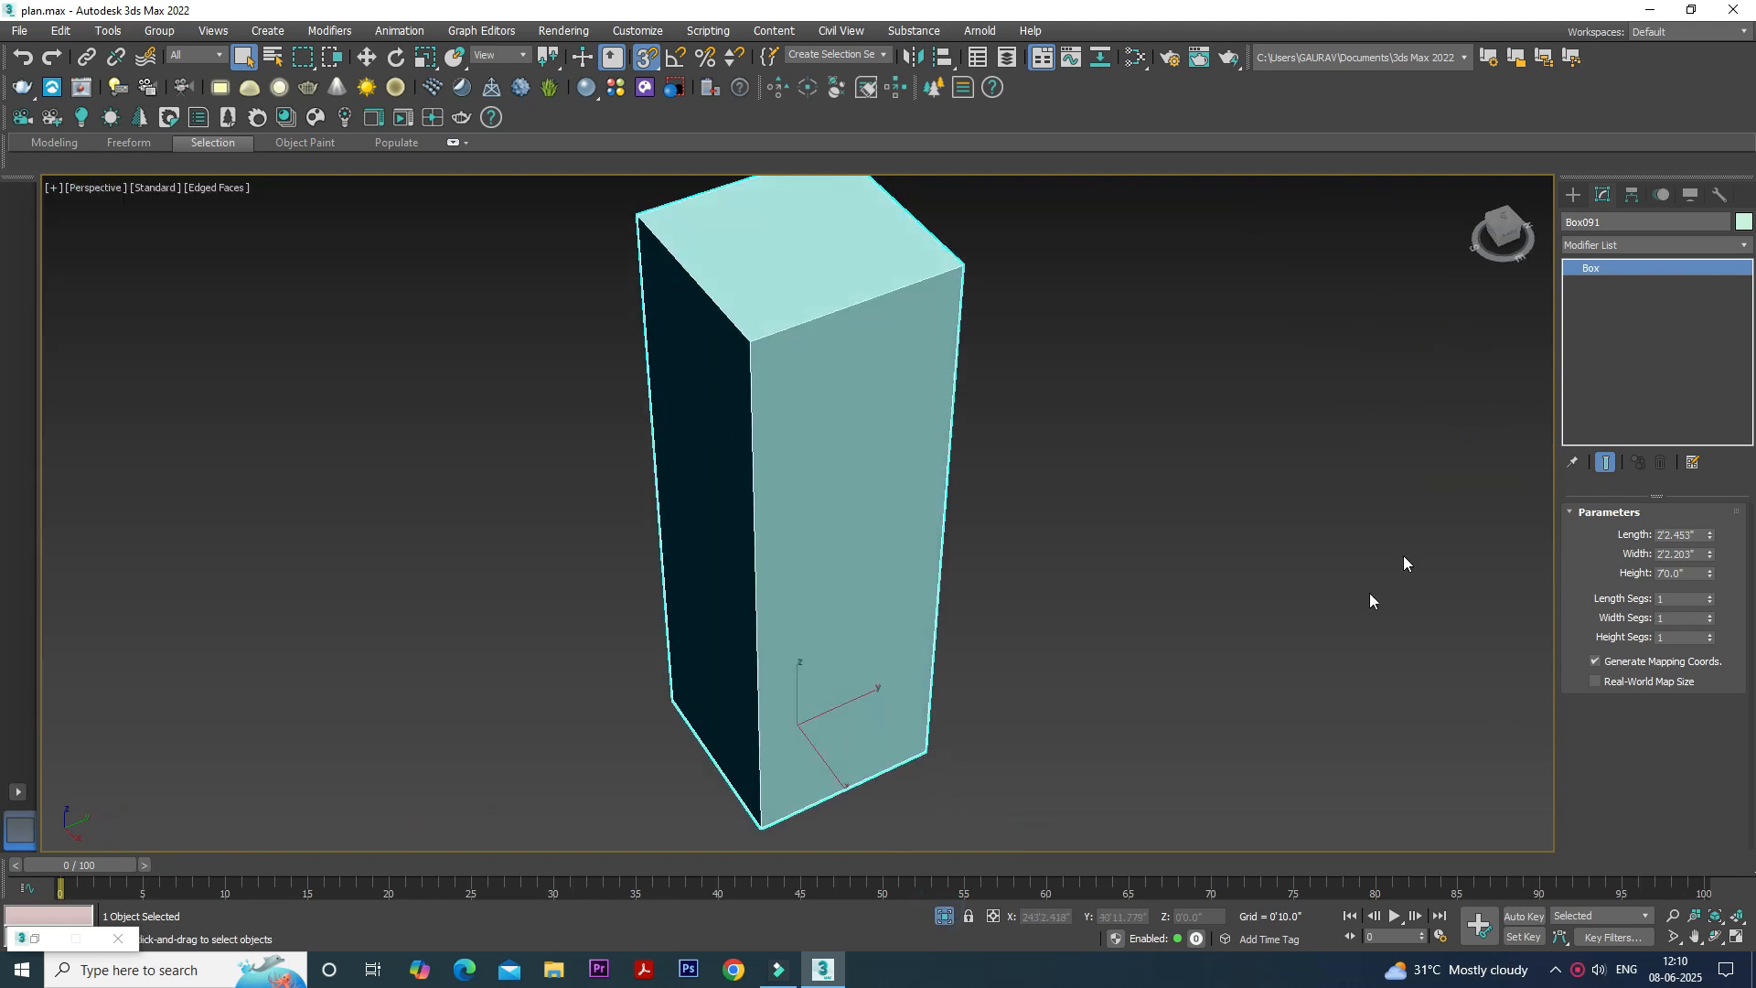
left_click(1666, 244)
key("e")
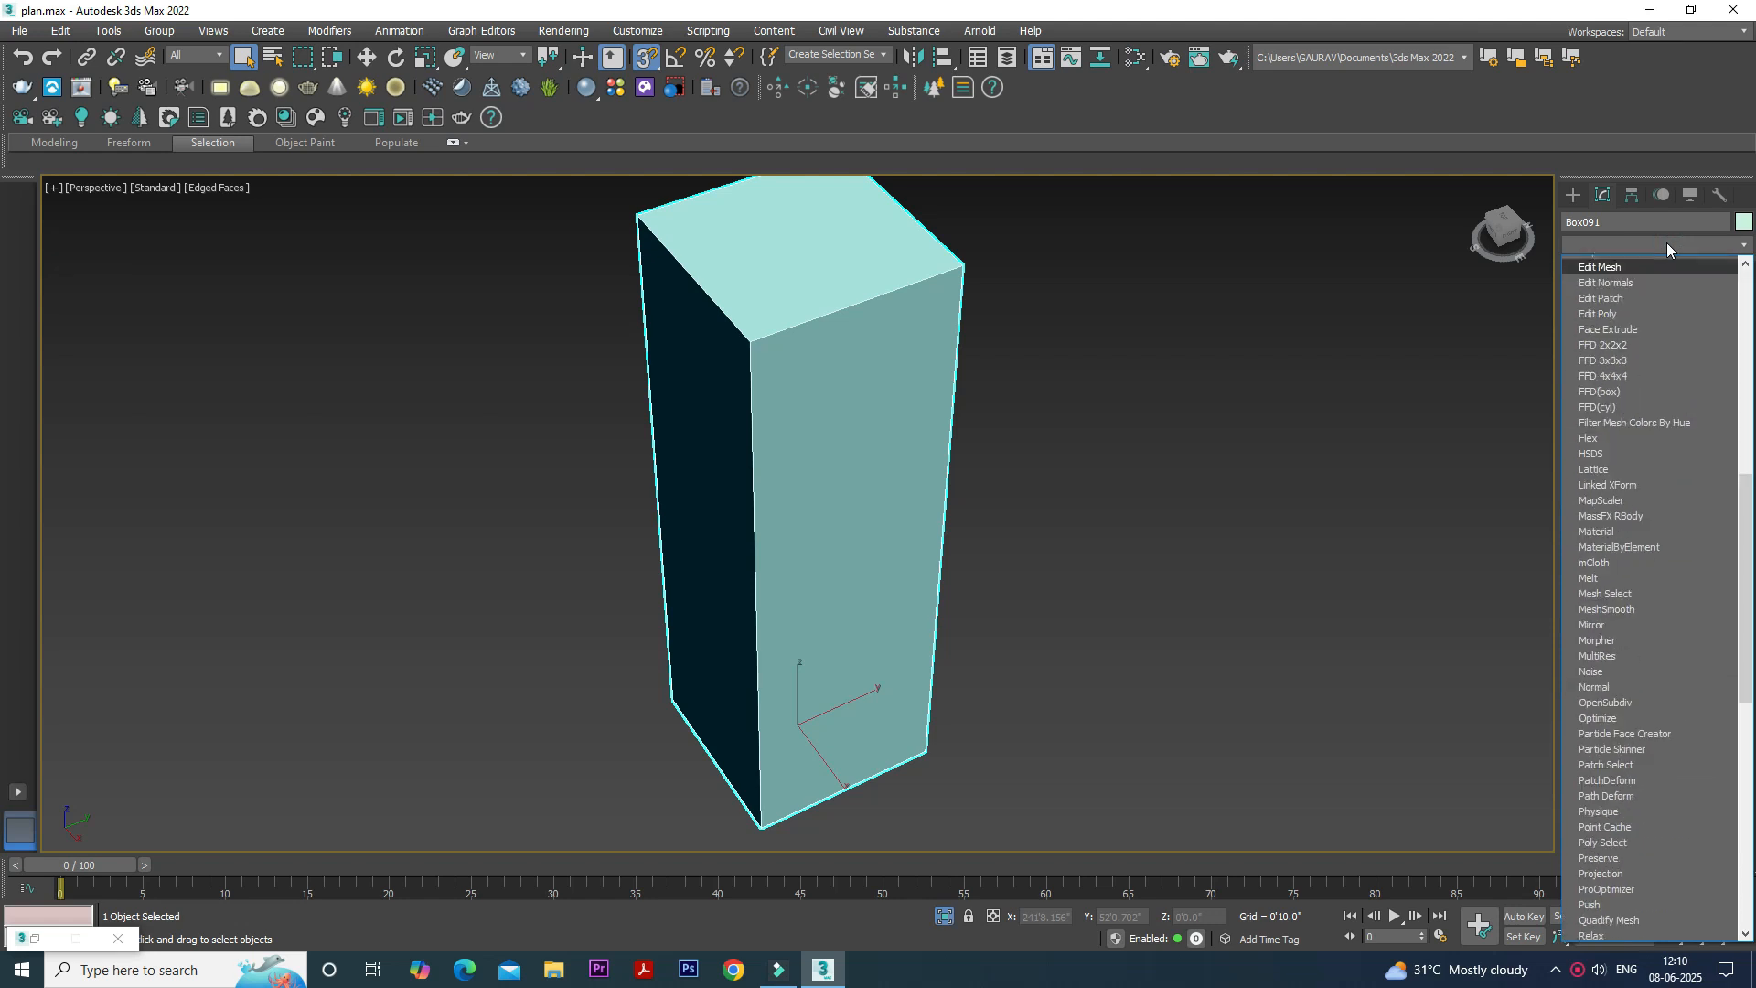
left_click(1630, 309)
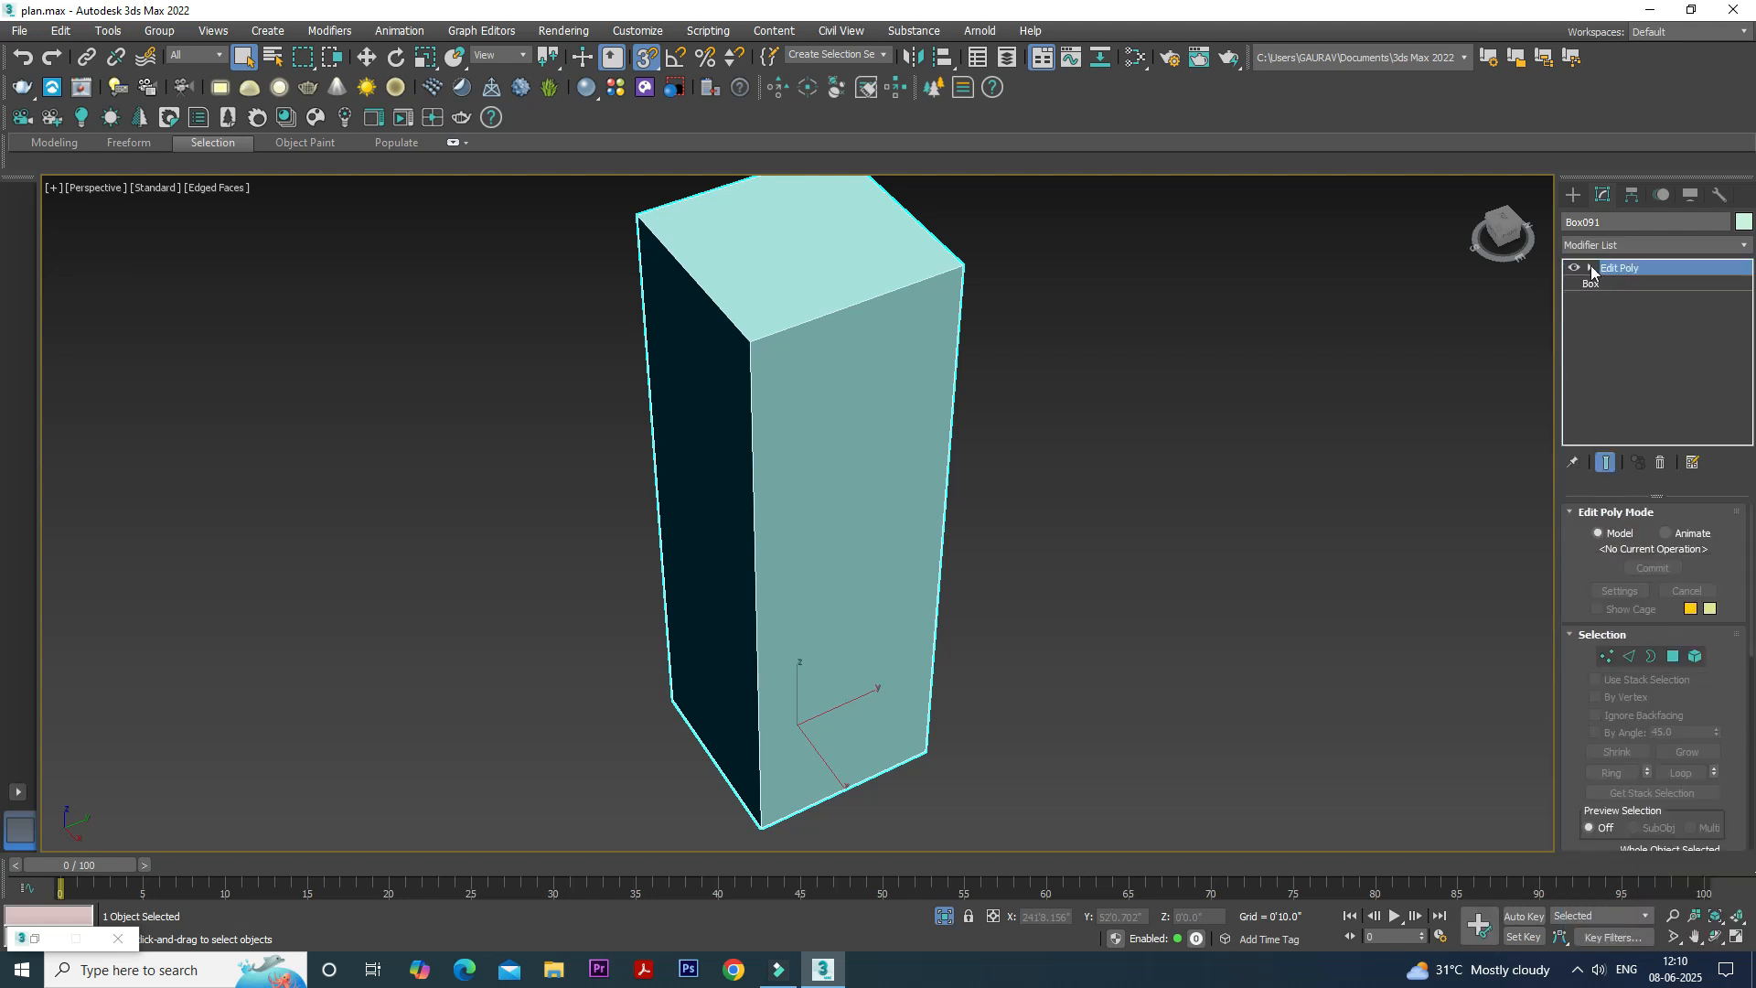
- Inset the tall box's front polygon by 1"
left_click(1632, 330)
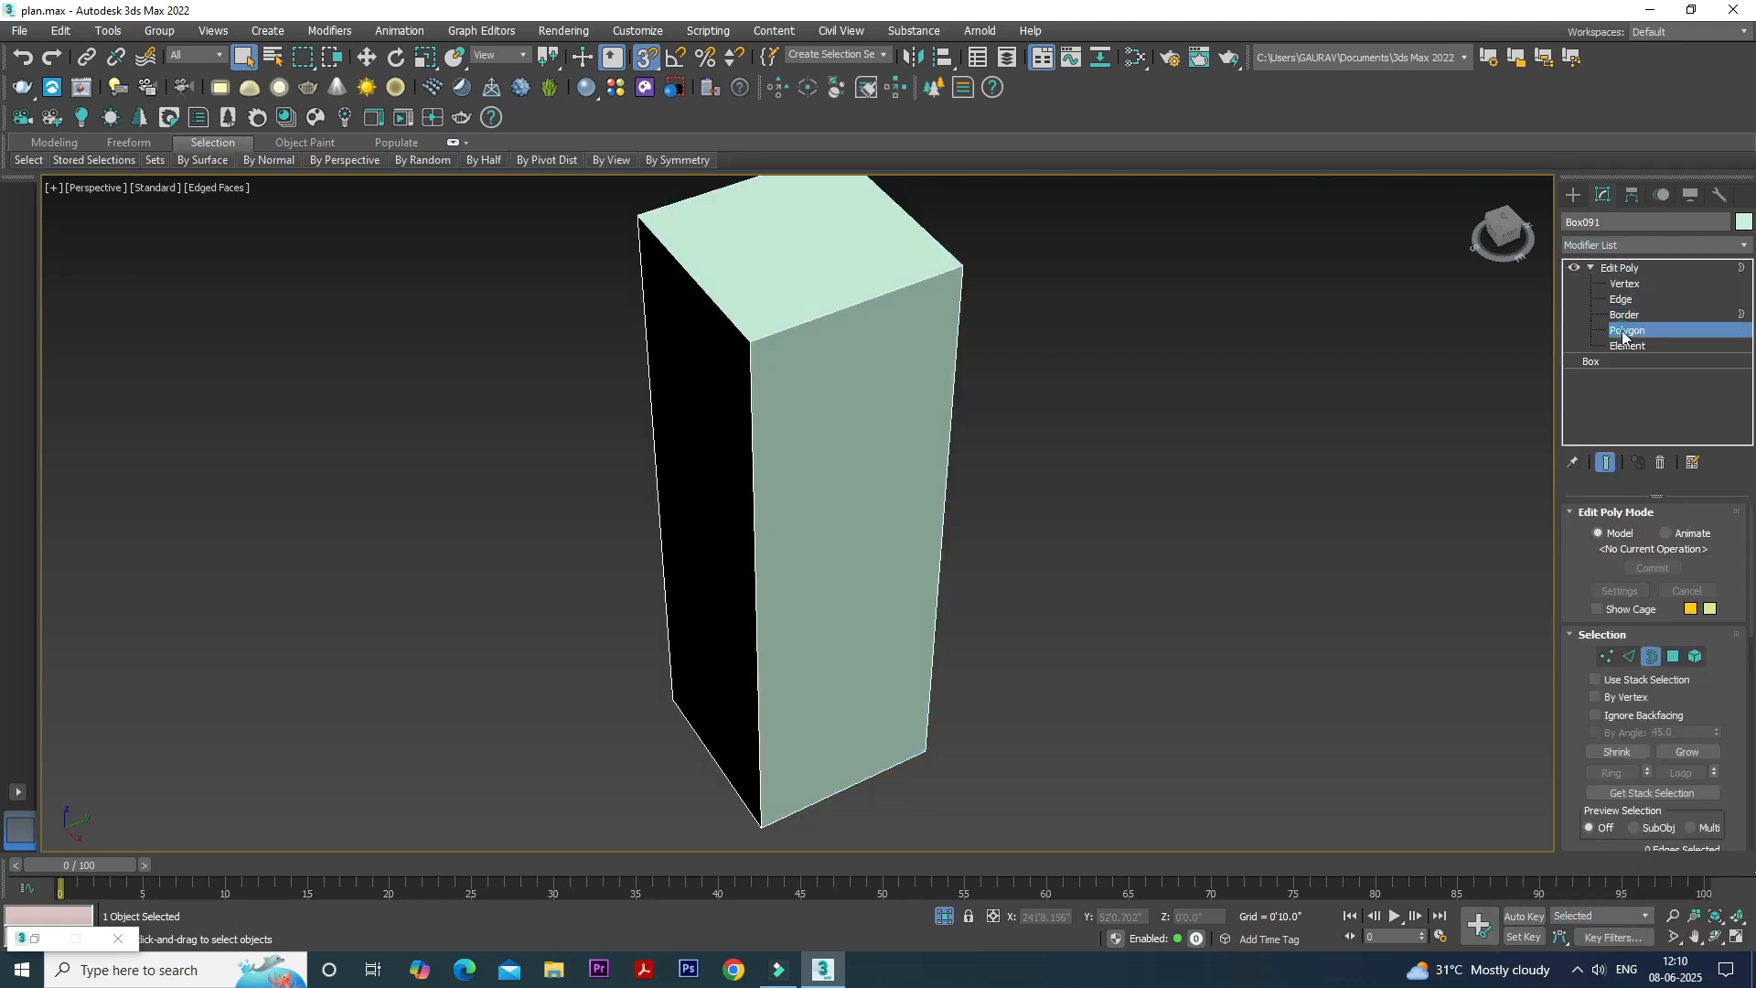
left_click(879, 405)
scroll(1595, 549, "down", 4)
scroll(1577, 640, "down", 4)
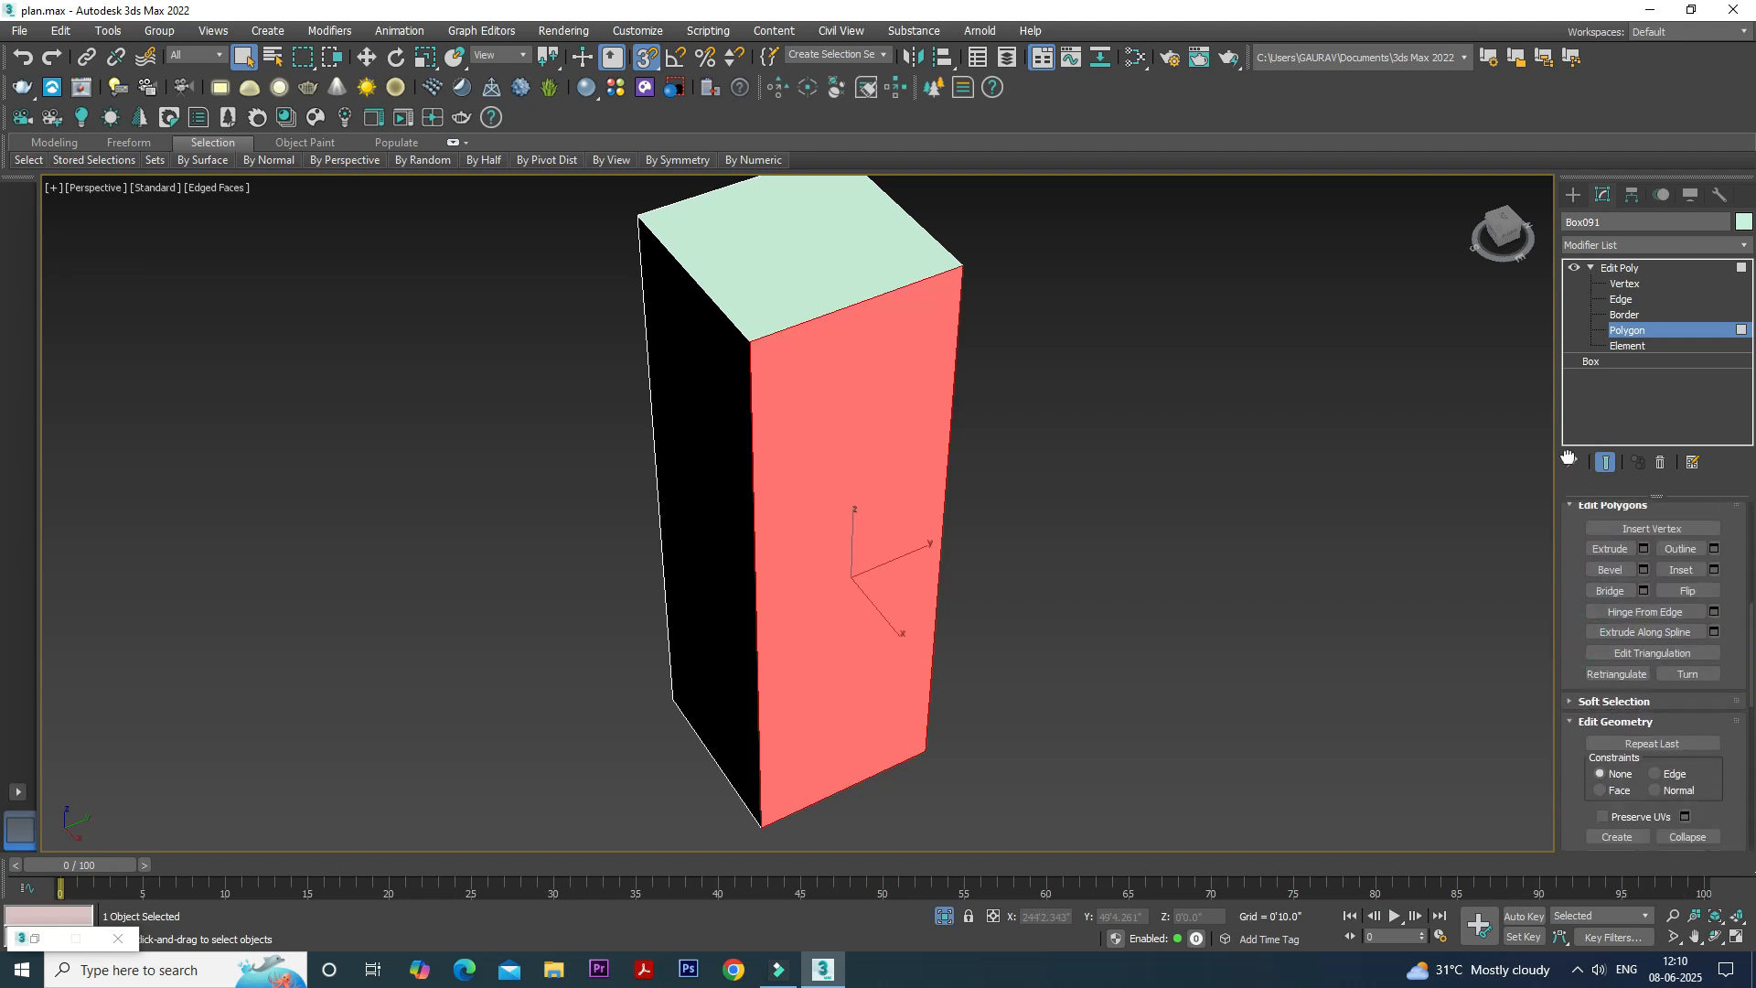
left_click(1713, 569)
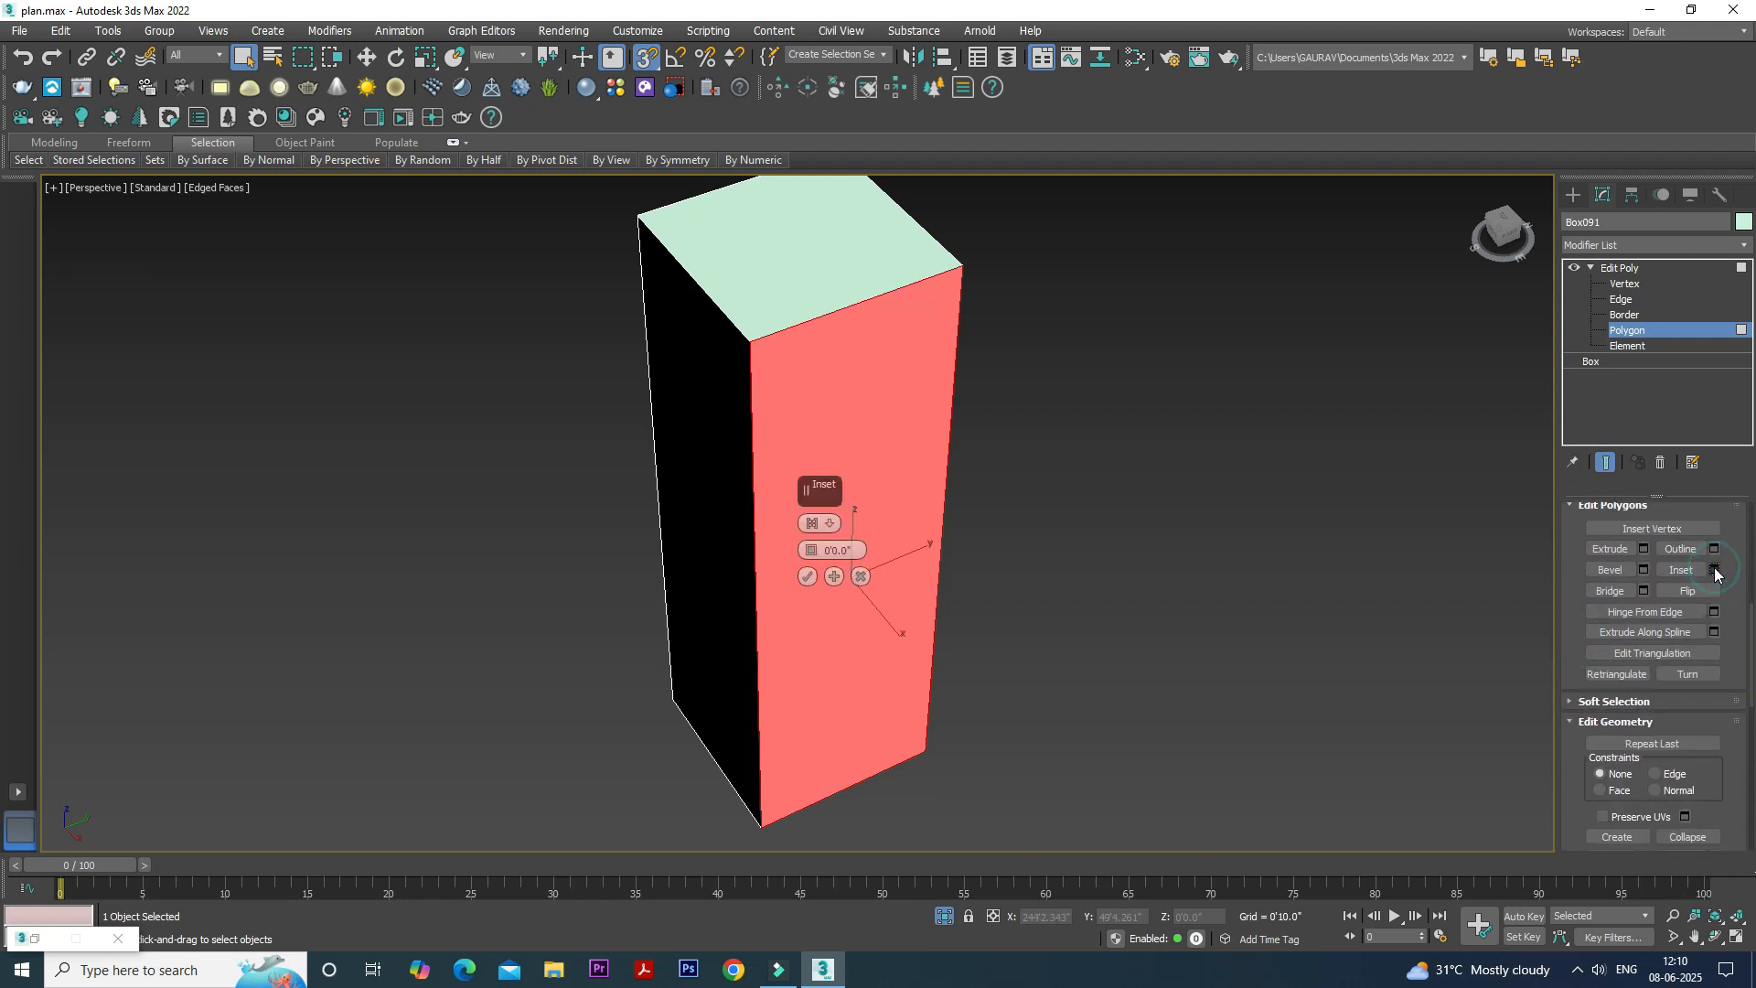
left_click_drag(857, 550, 779, 551)
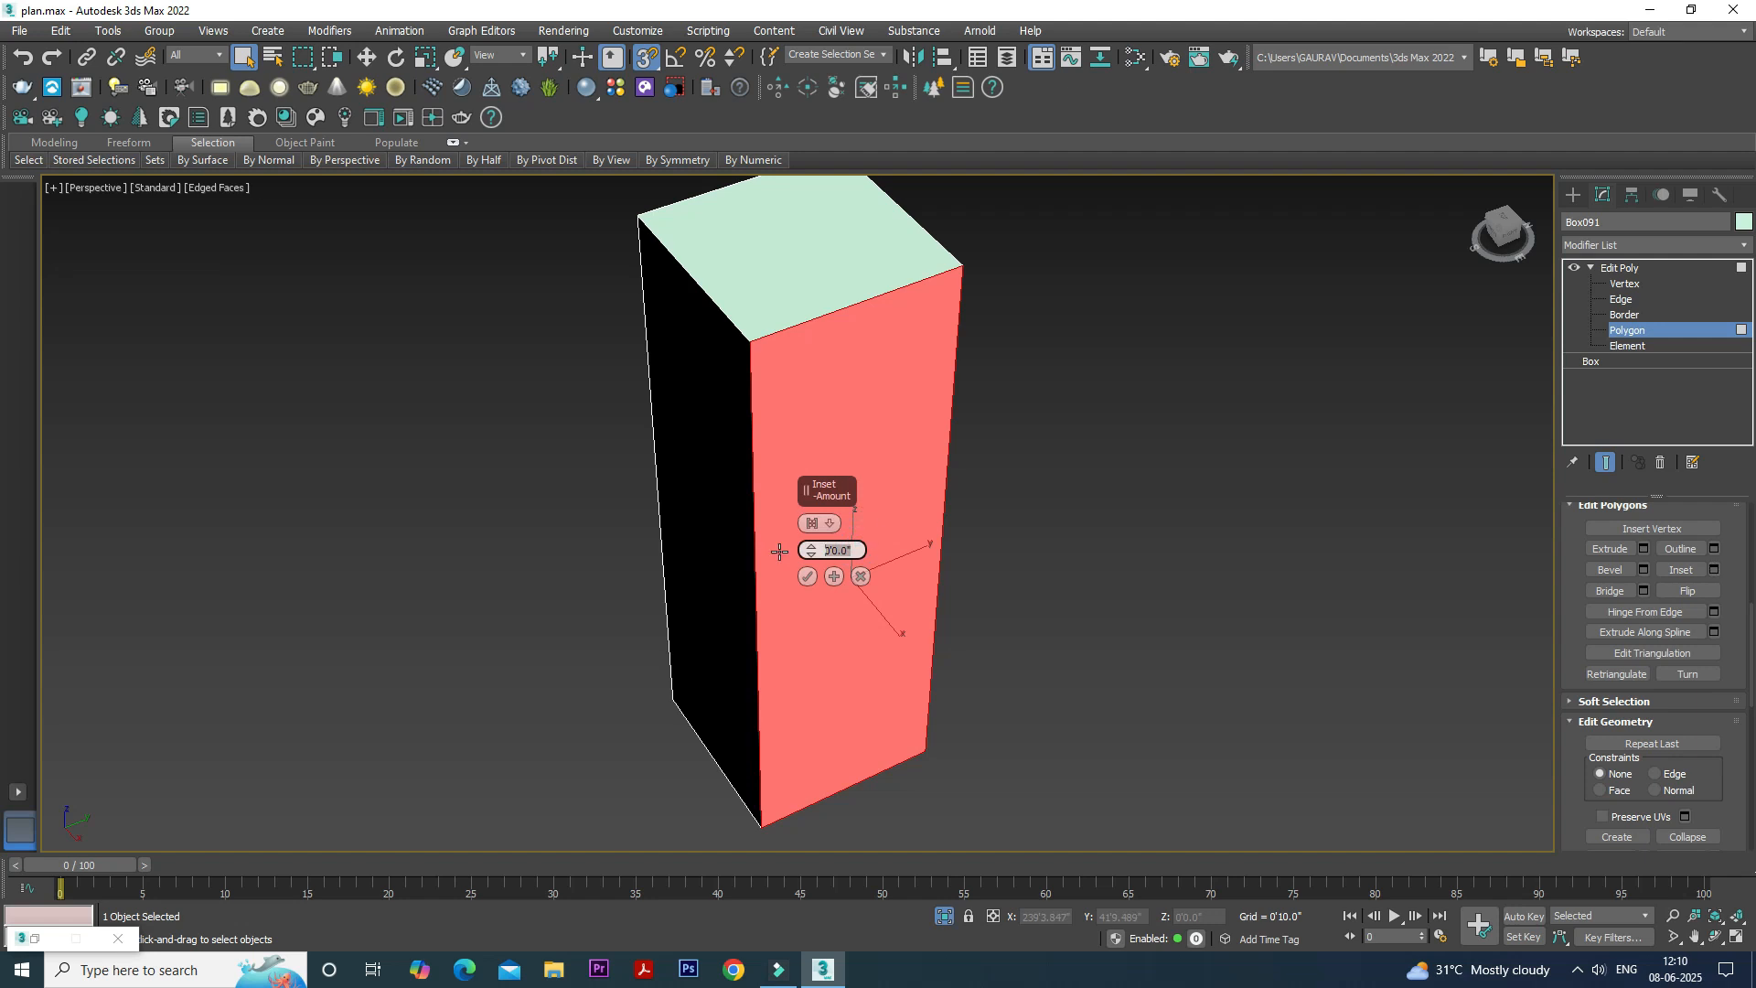
type("1")
key("Return")
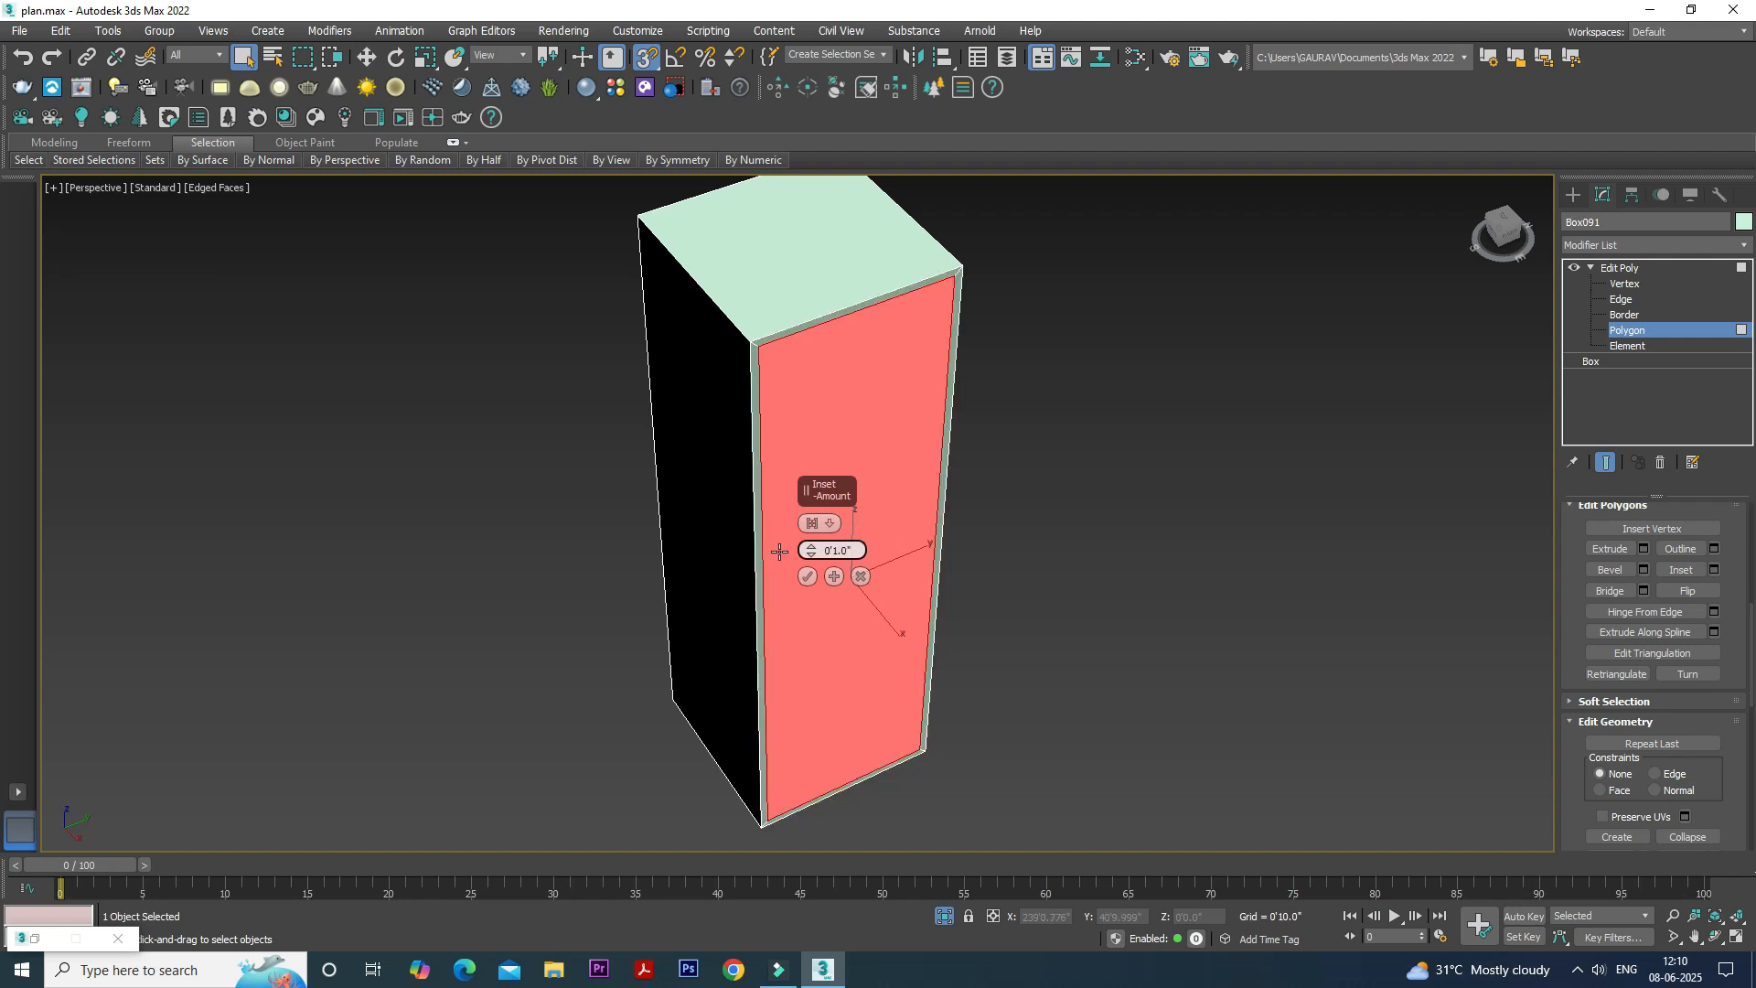
left_click(807, 577)
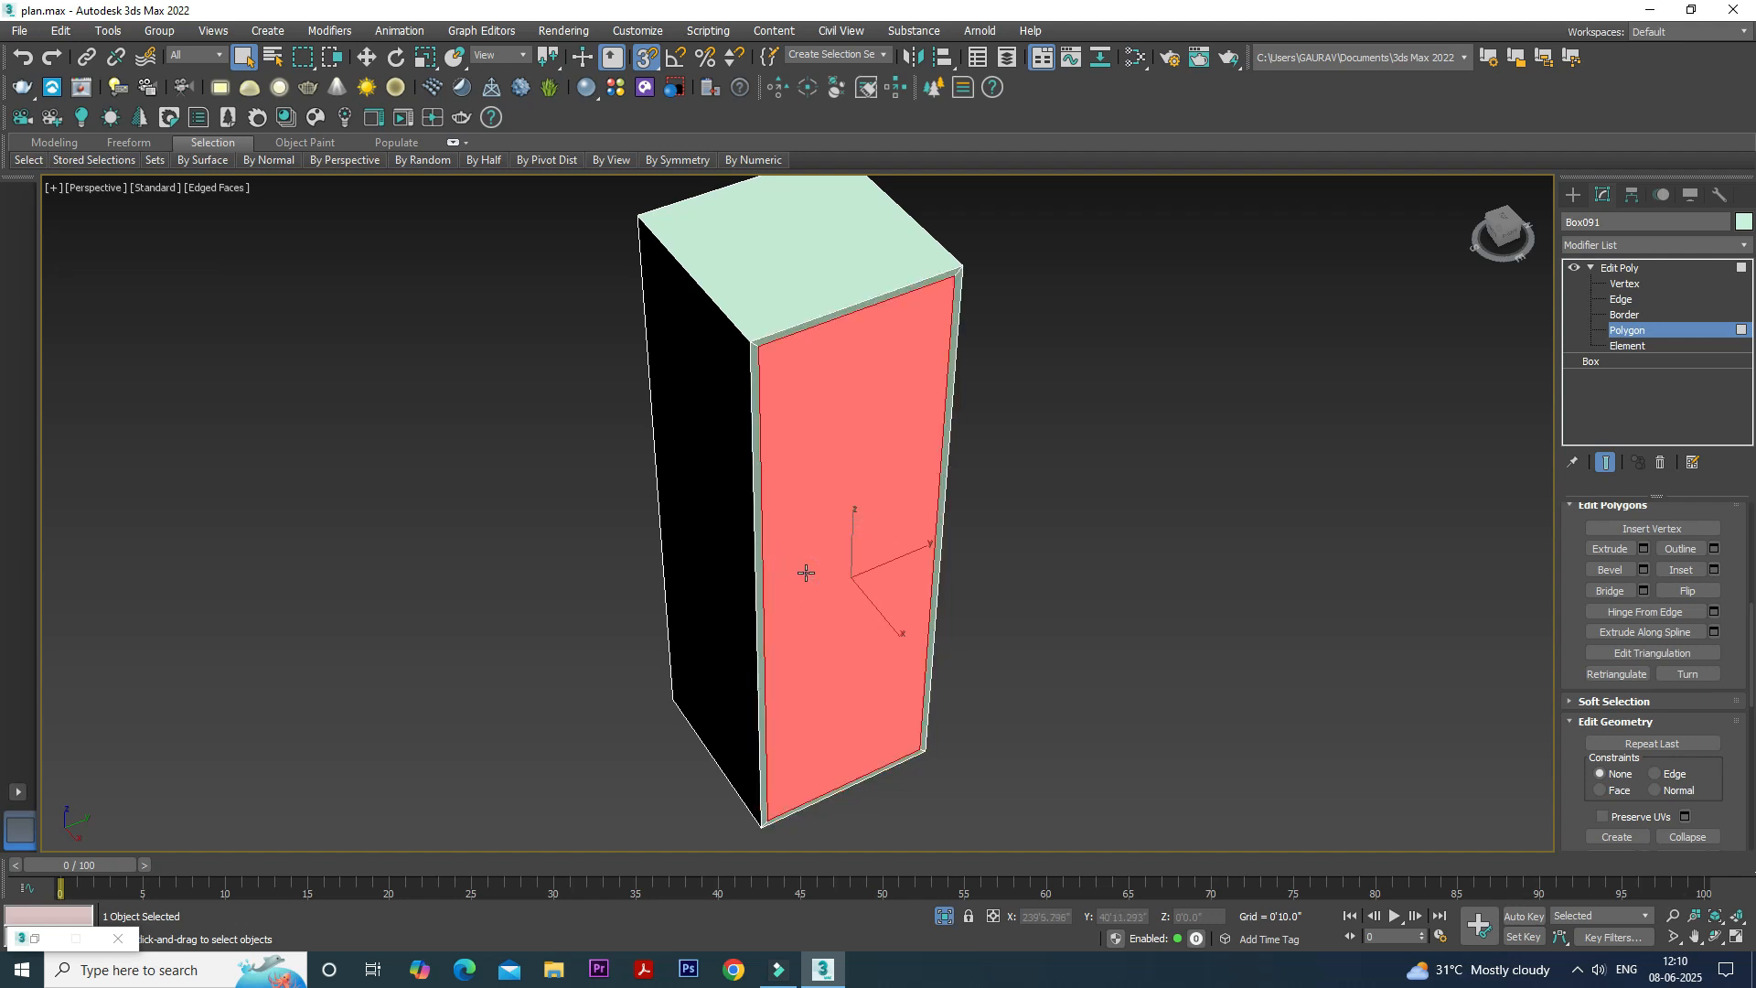
- Extrude the inset front polygon inward almost to the back of the box to hollow out the cabinet, checking the depth in wireframe
key("F3")
middle_click_drag(806, 570, 856, 564, "alt")
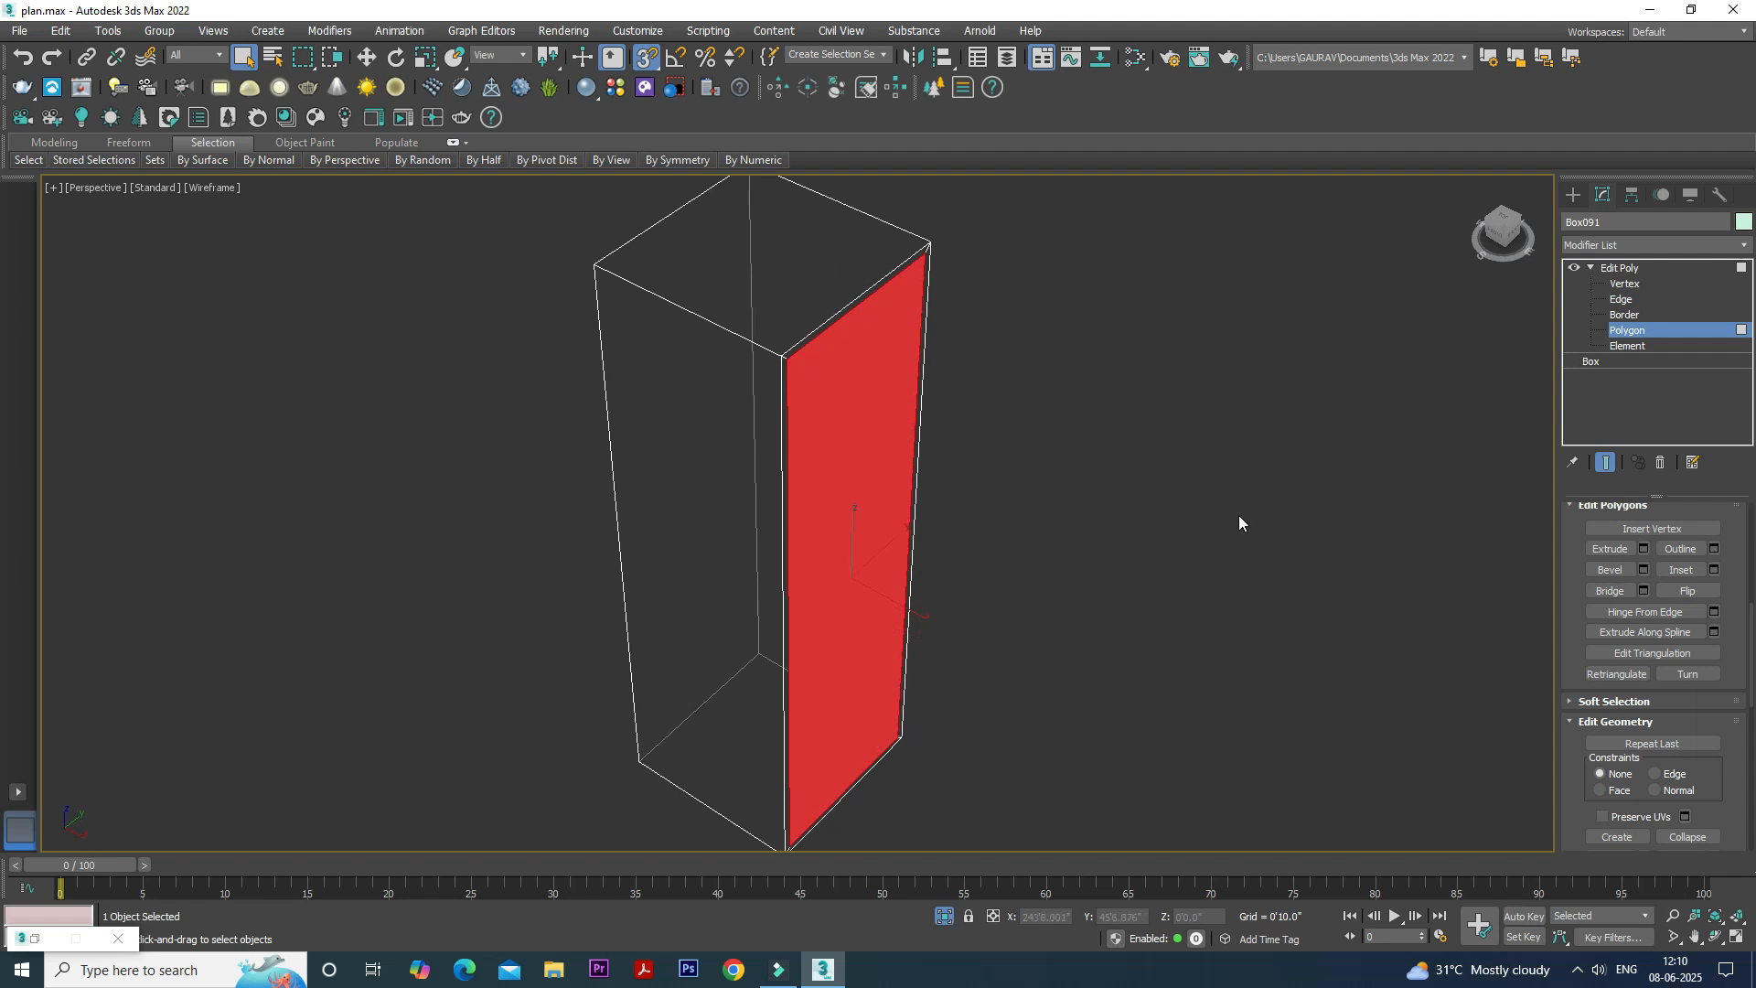
left_click(1643, 549)
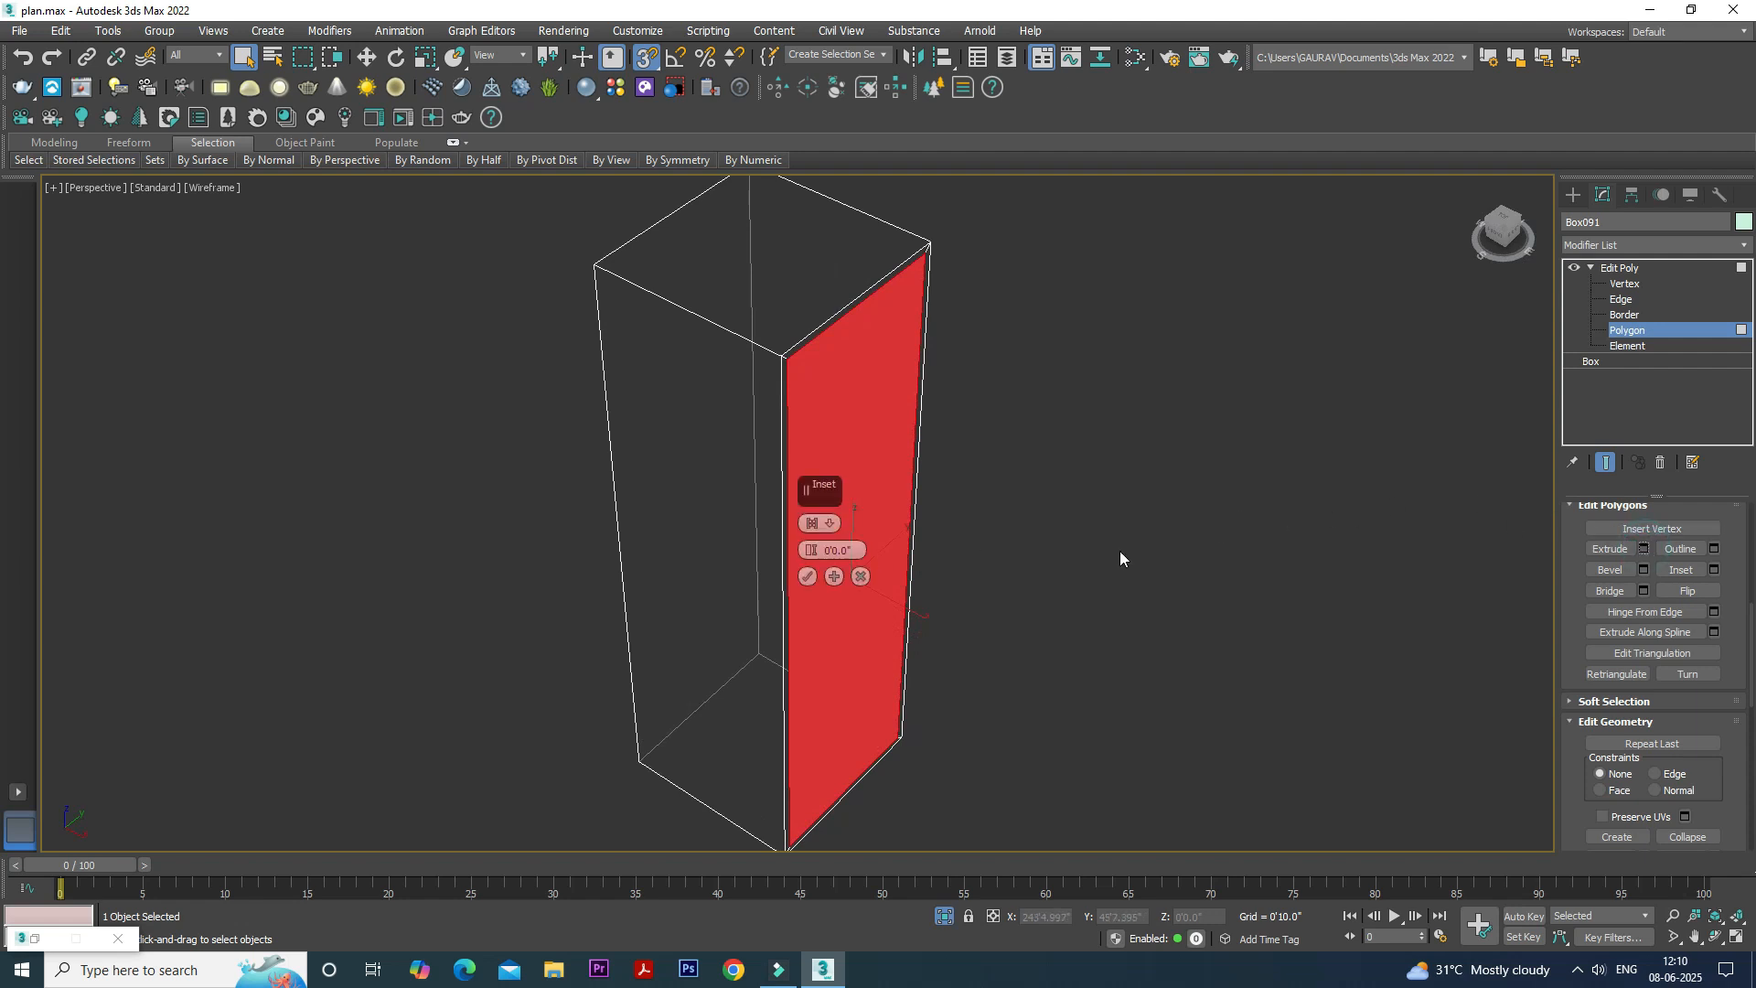
left_click_drag(811, 549, 803, 752)
left_click(808, 577)
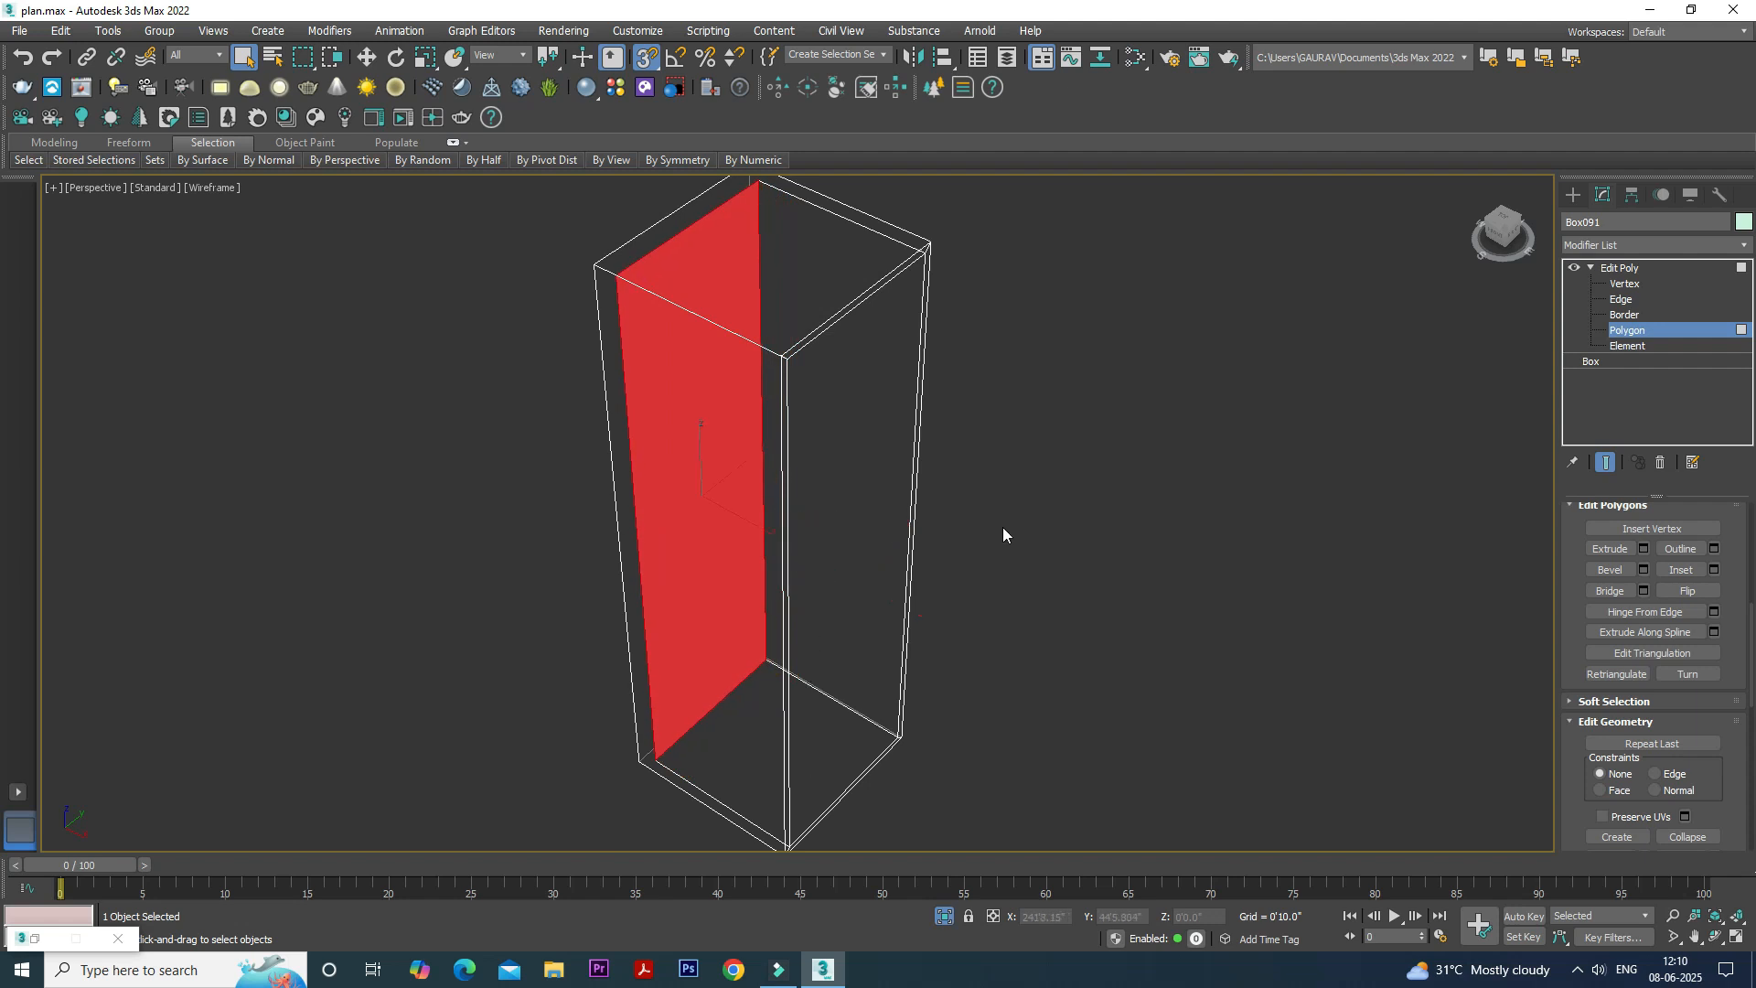
key("F3")
middle_click_drag(972, 525, 910, 509, "alt")
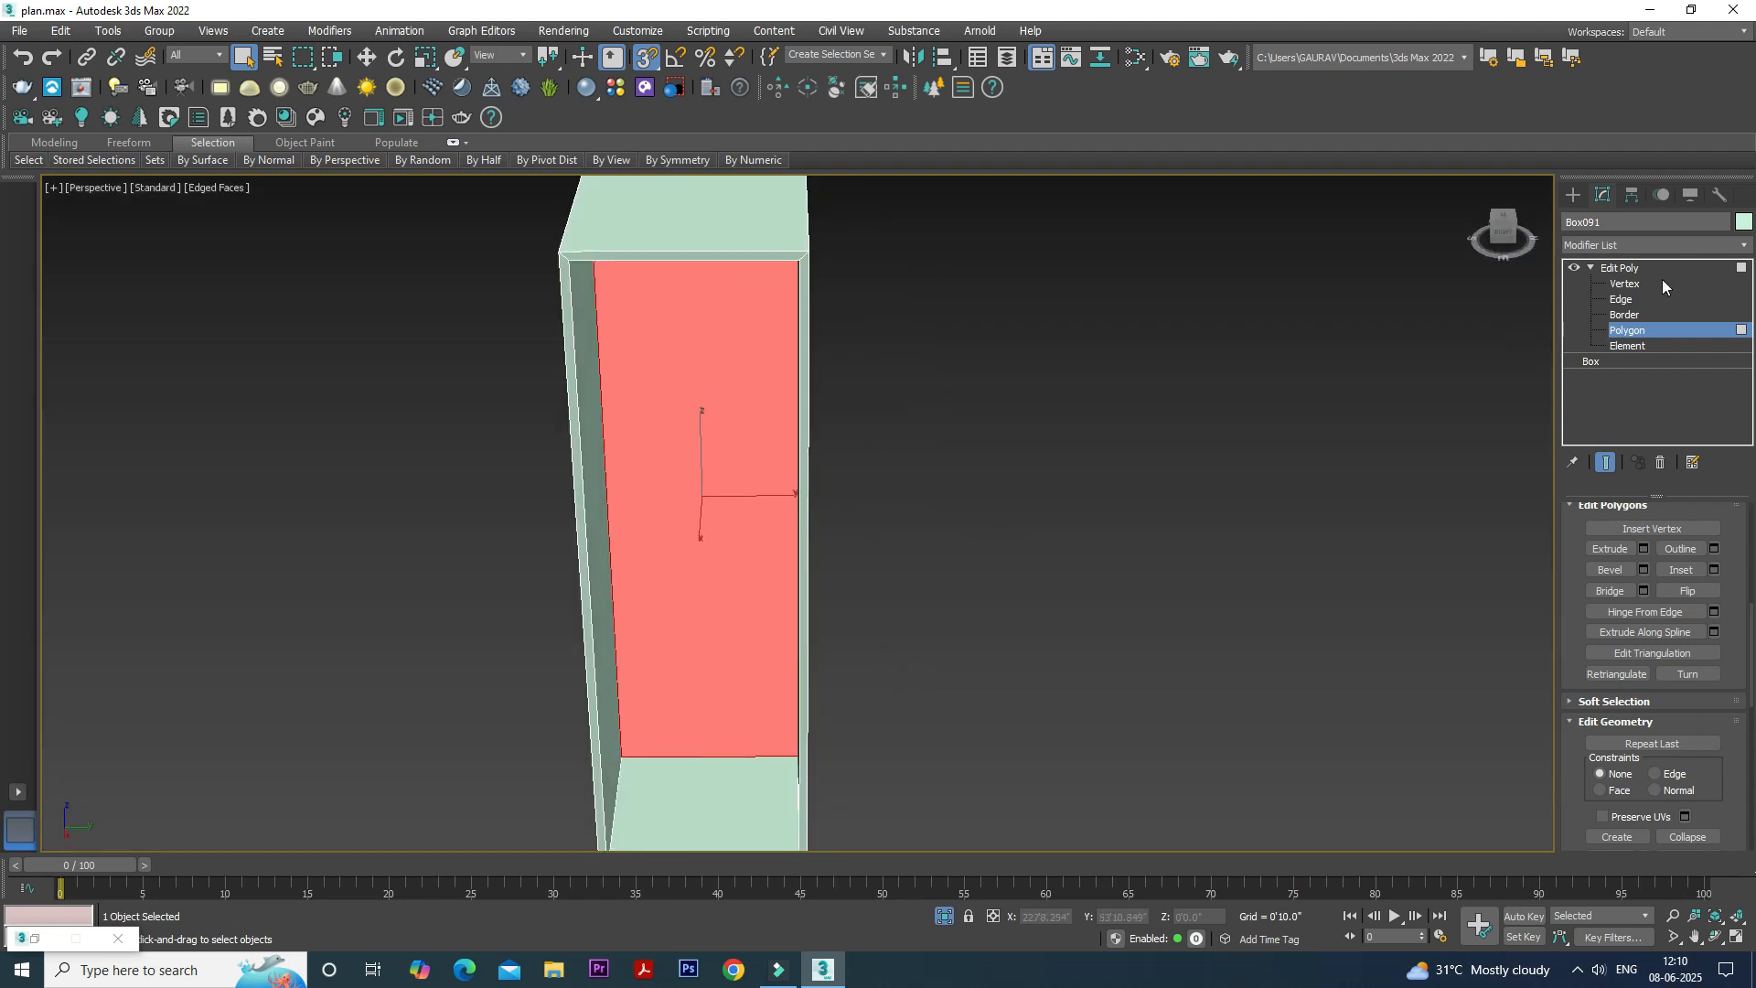
left_click(1686, 267)
- Draw a vertex-snapped box about 2'0.5" by 1'11.97" covering the cabinet's inner floor
scroll(1366, 372, "down", 5)
middle_click_drag(1367, 372, 1275, 390, "alt")
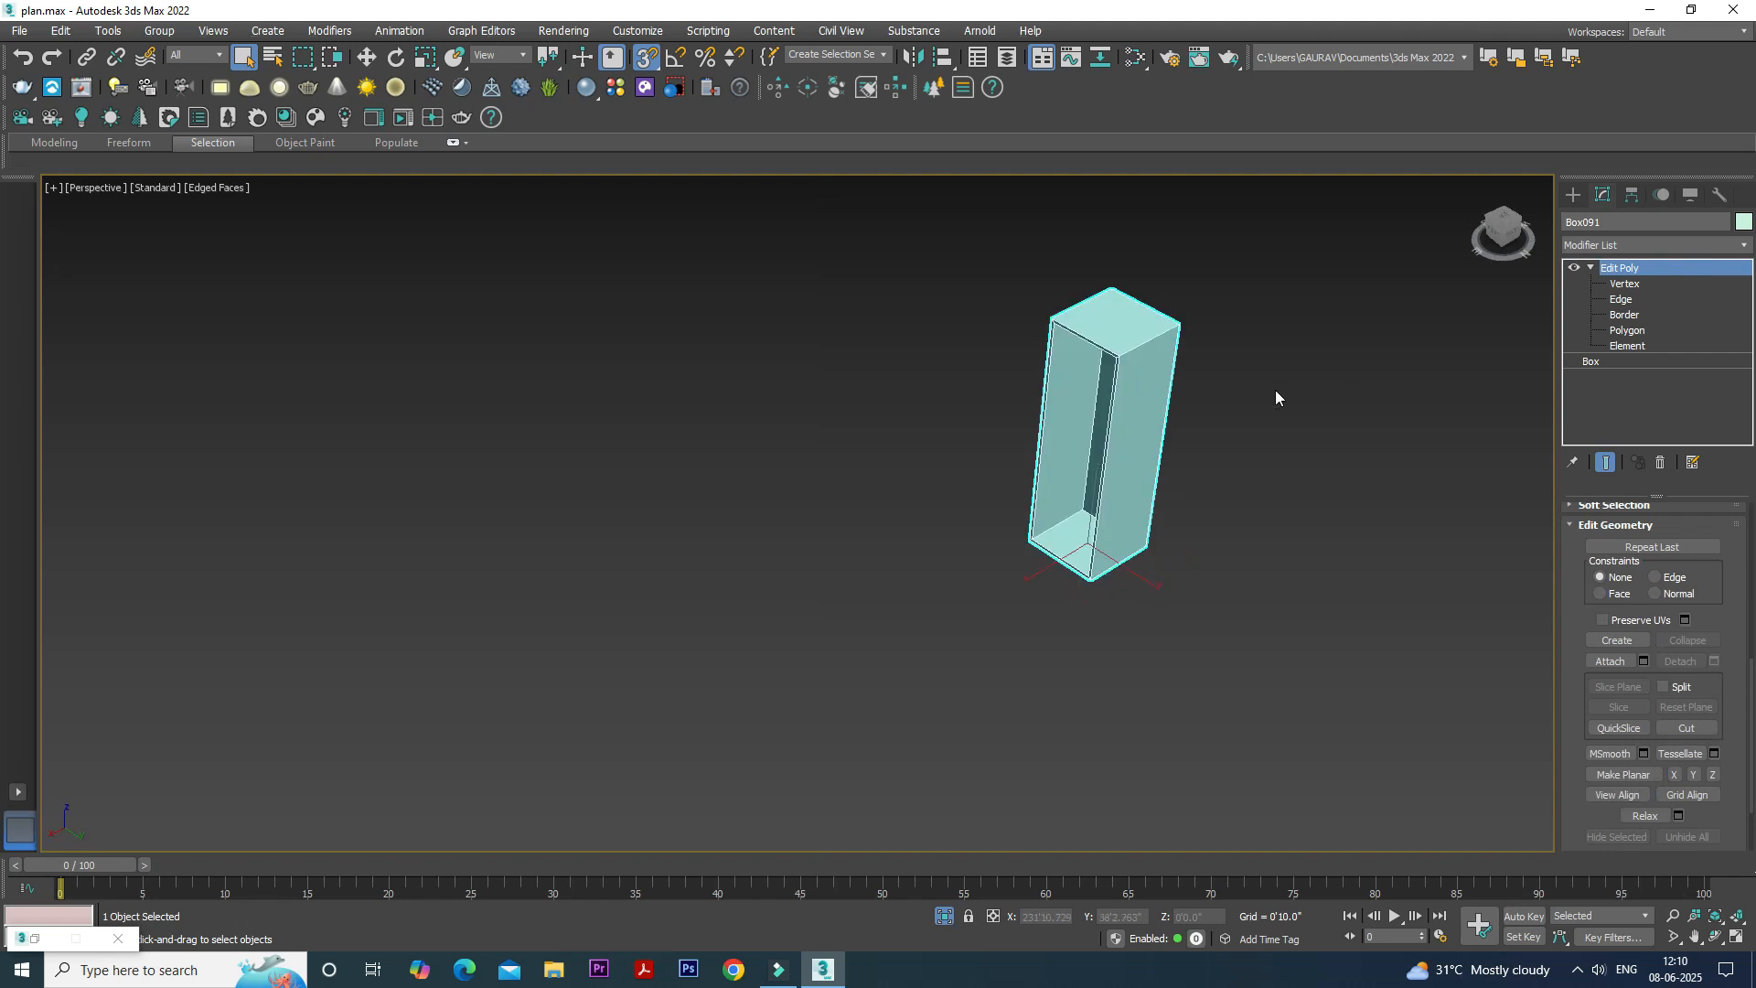
key("z")
middle_click_drag(1251, 459, 1203, 551, "alt")
scroll(1226, 470, "down", 3)
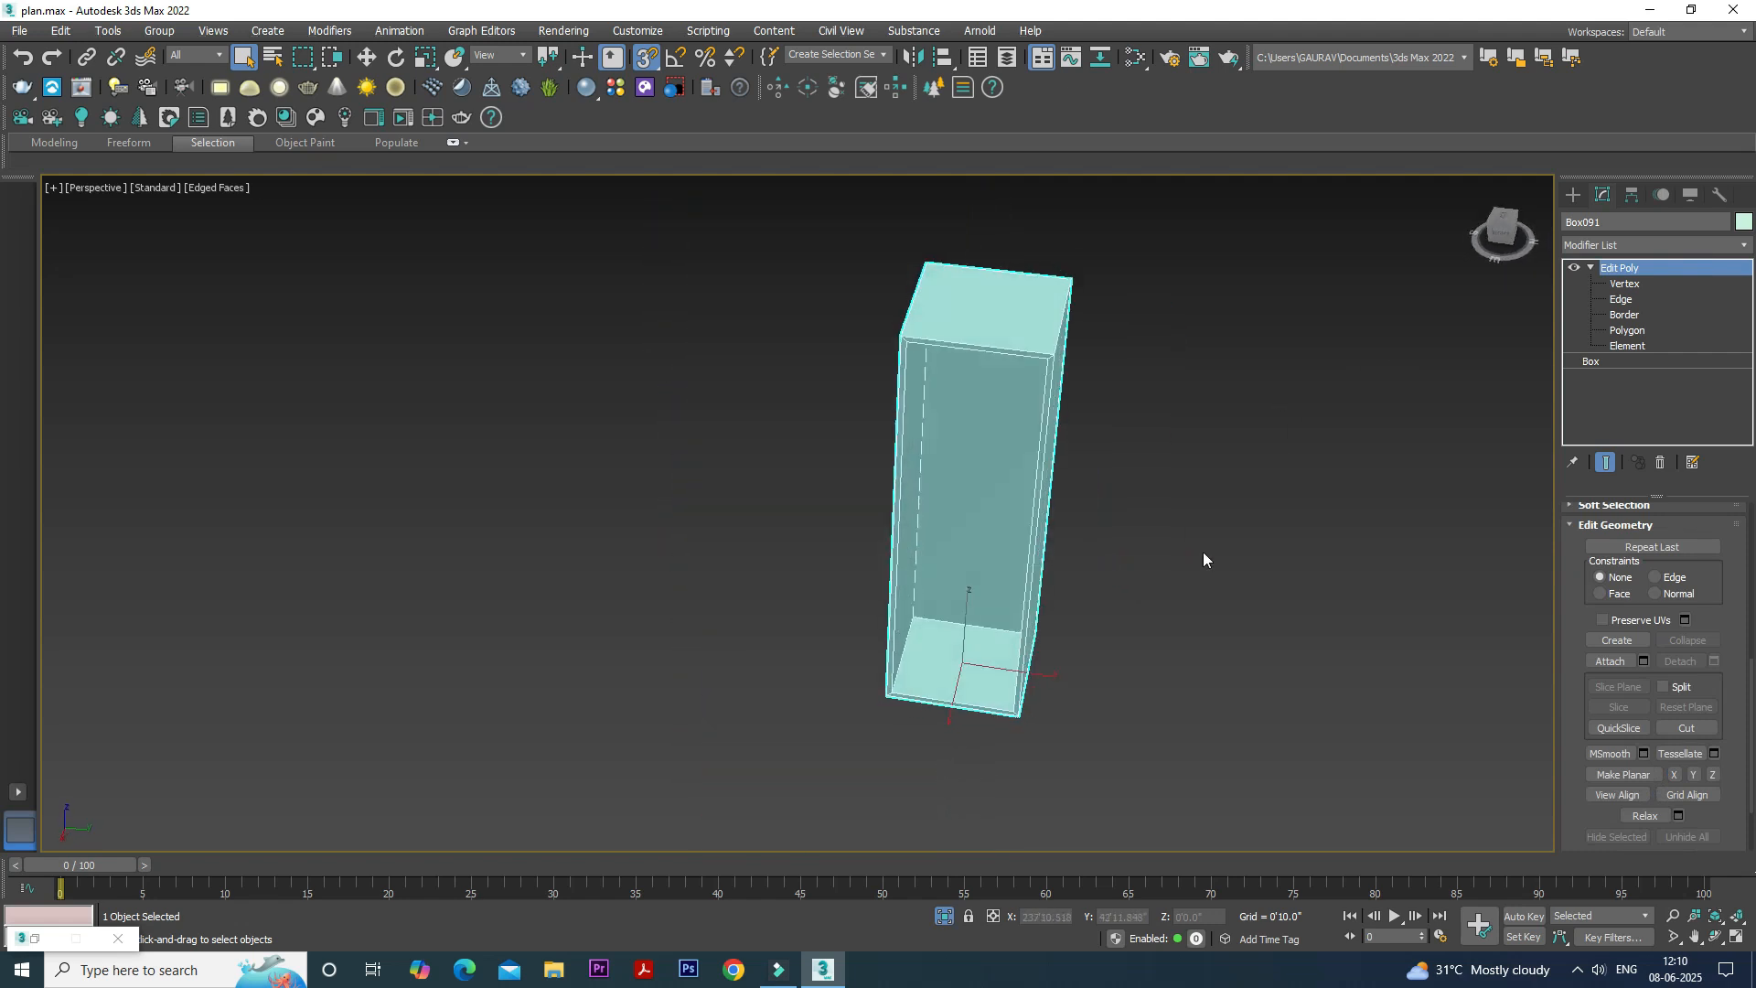
left_click(1575, 202)
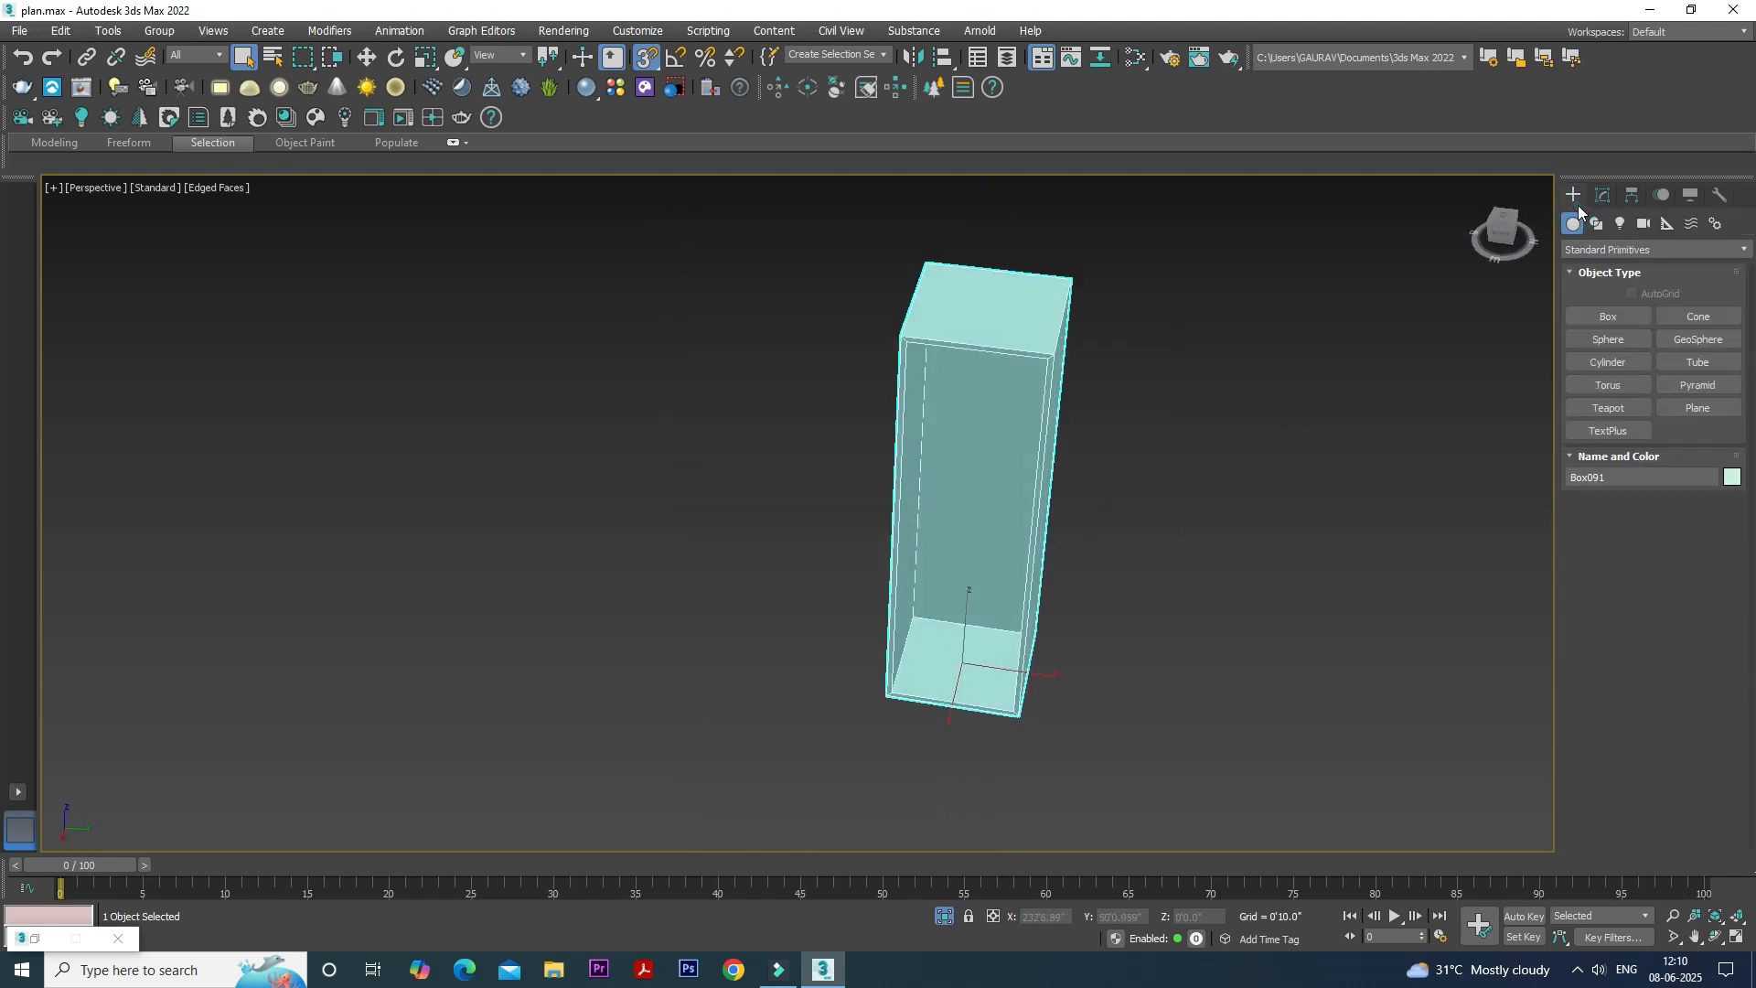
left_click(1606, 317)
scroll(992, 620, "up", 2)
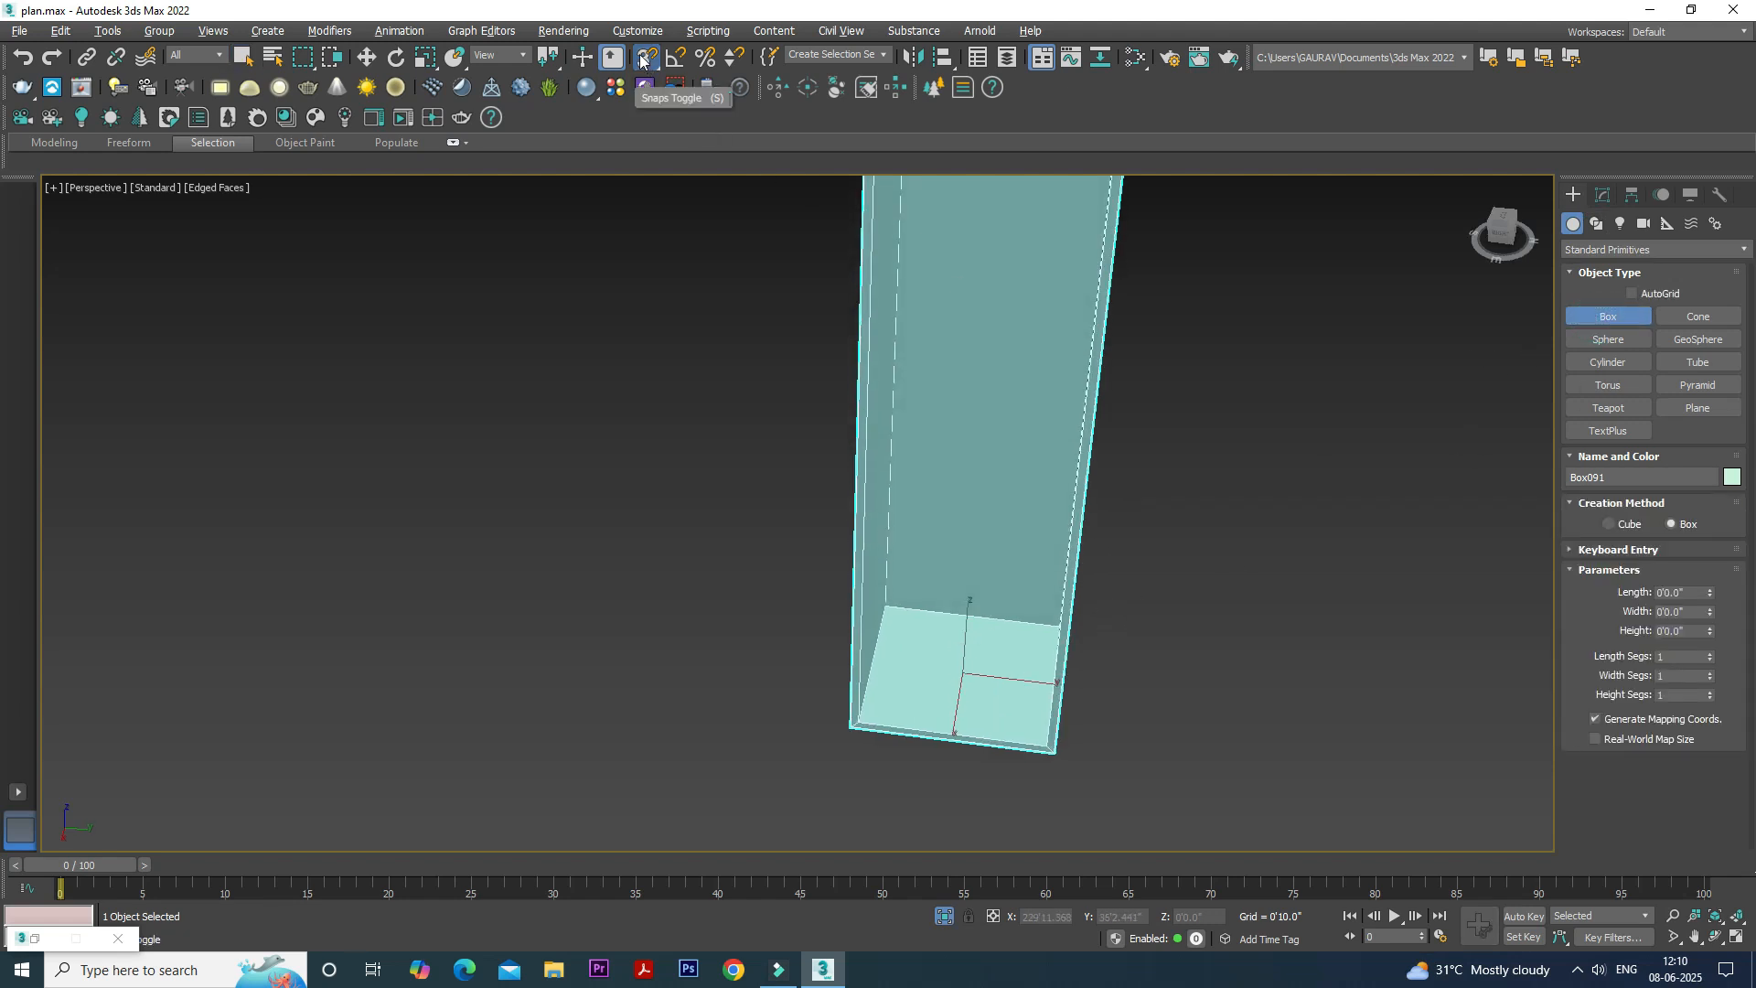
left_click_drag(884, 606, 1045, 745)
left_click(1048, 631)
right_click(1048, 631)
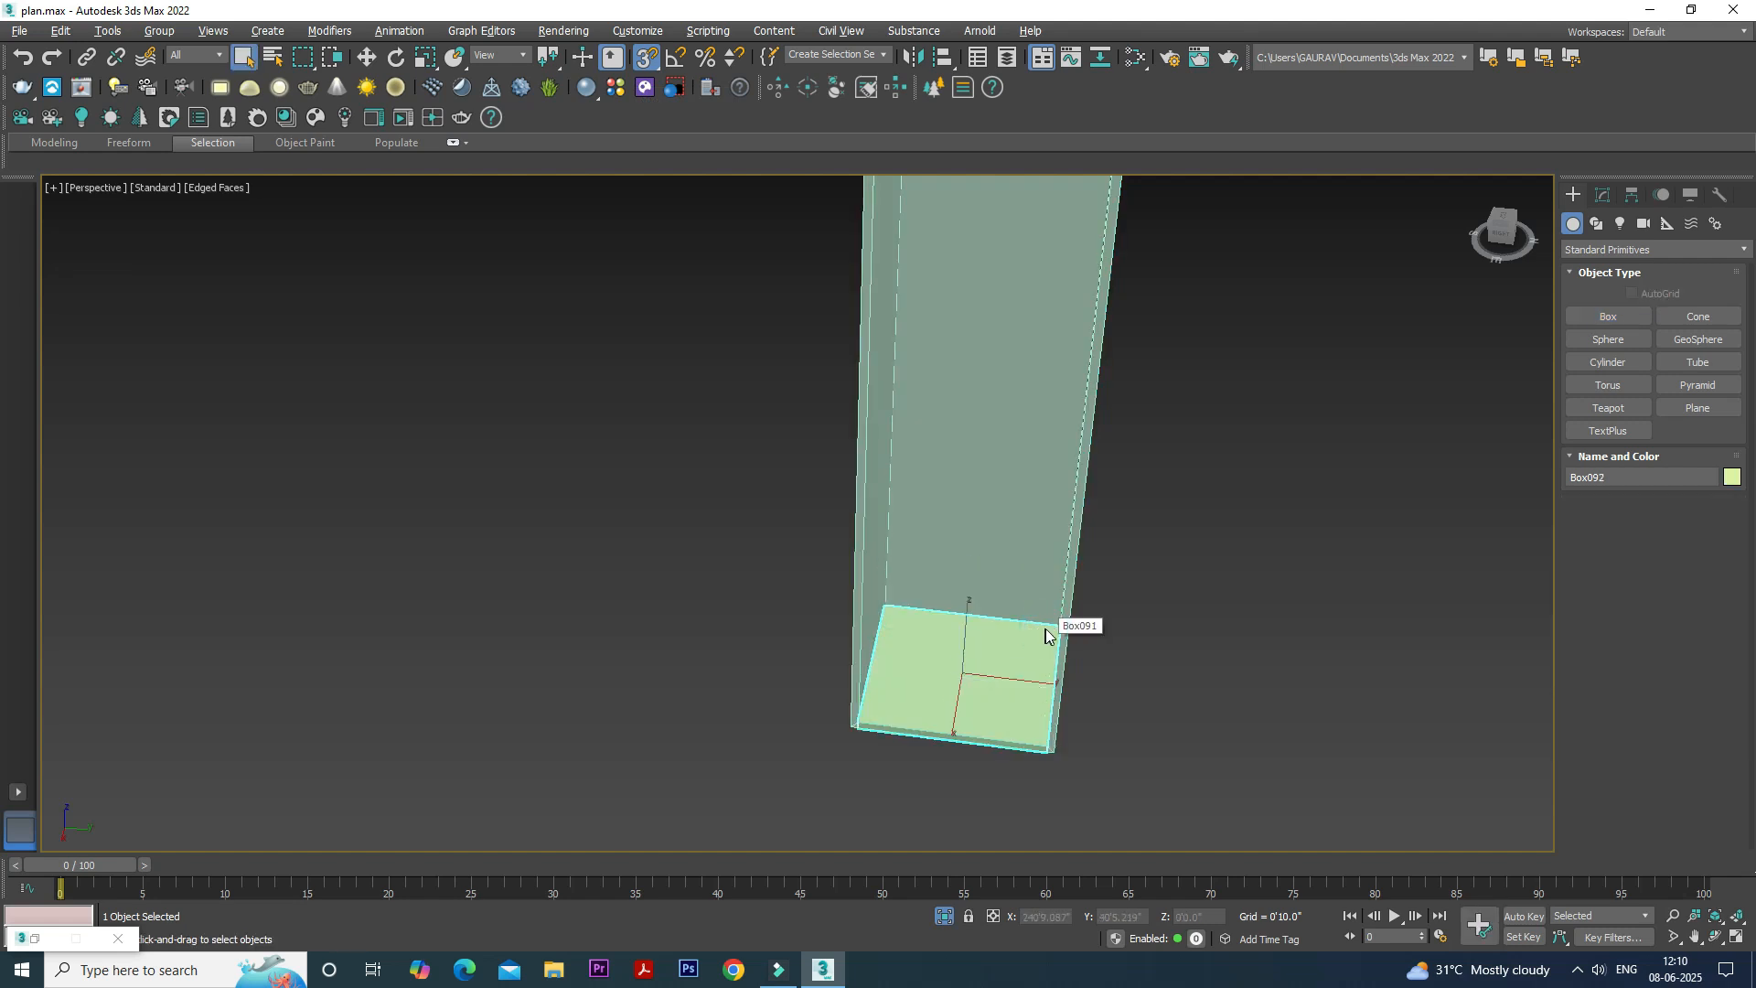
- Set the height of the box on the cabinet's inner floor to 6"
left_click(1603, 195)
double_click(1682, 573)
type("6")
key("Return")
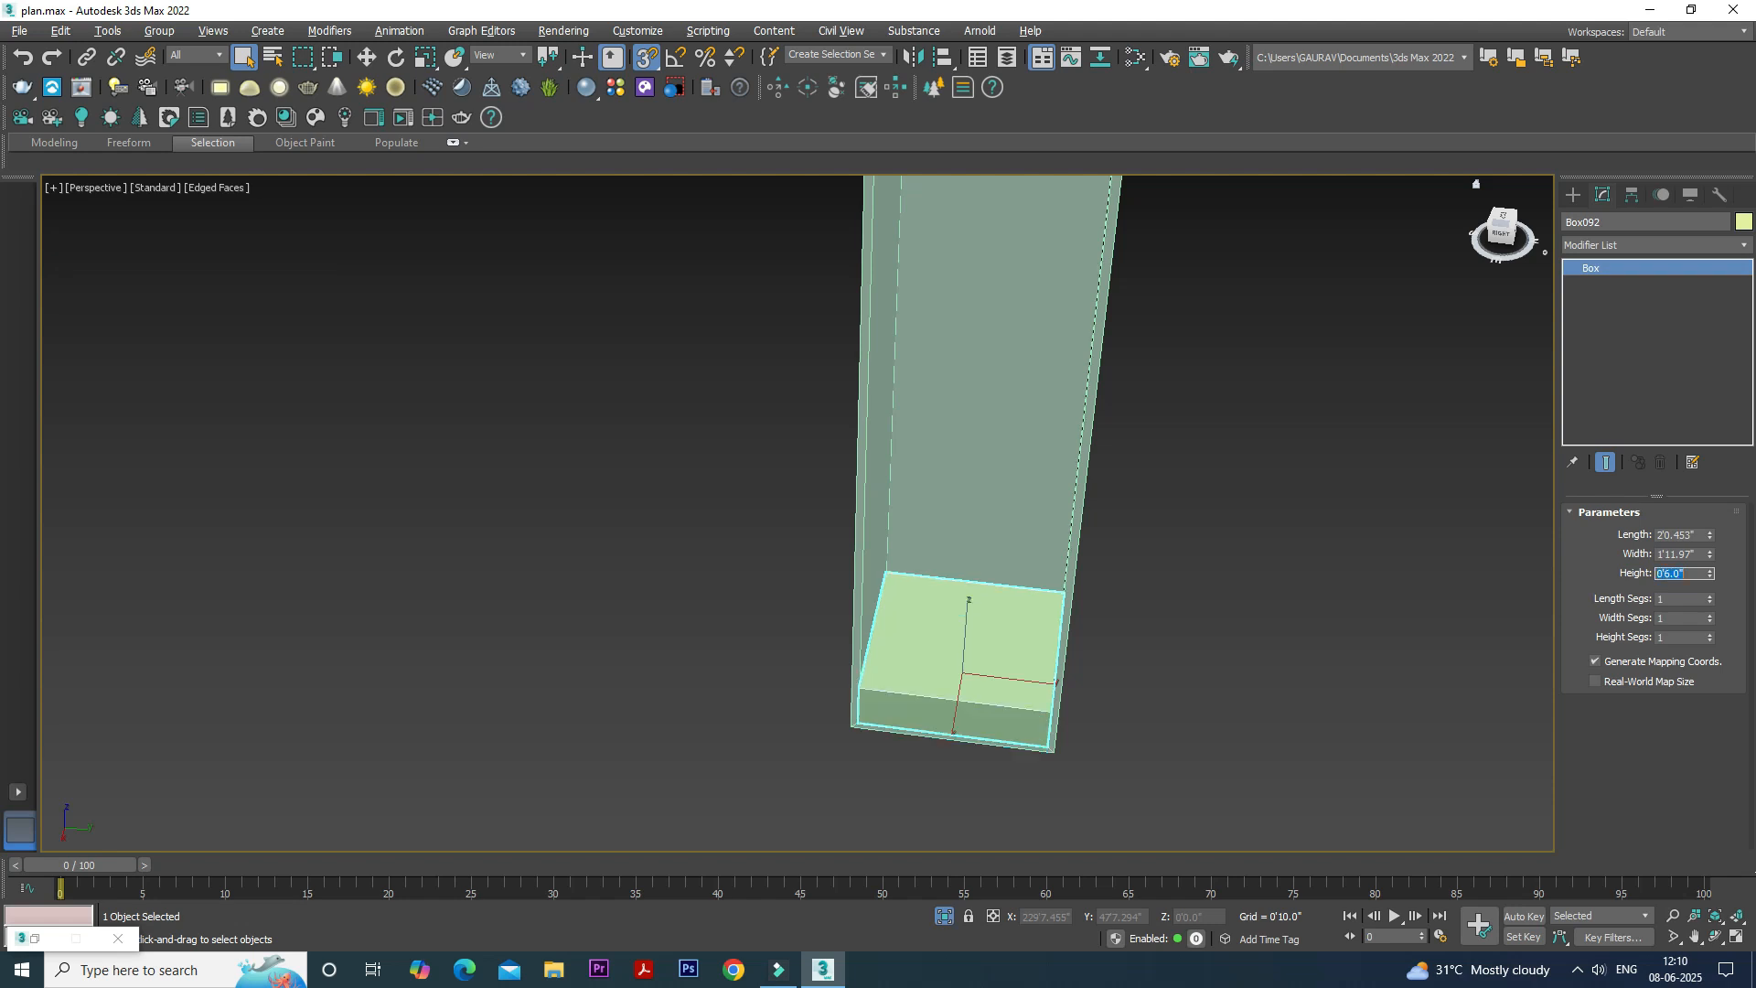
- Add an Edit Poly modifier to the low box inside the cabinet and show its sub-object levels
middle_click_drag(1041, 670, 1098, 646, "alt")
scroll(1096, 651, "up", 4)
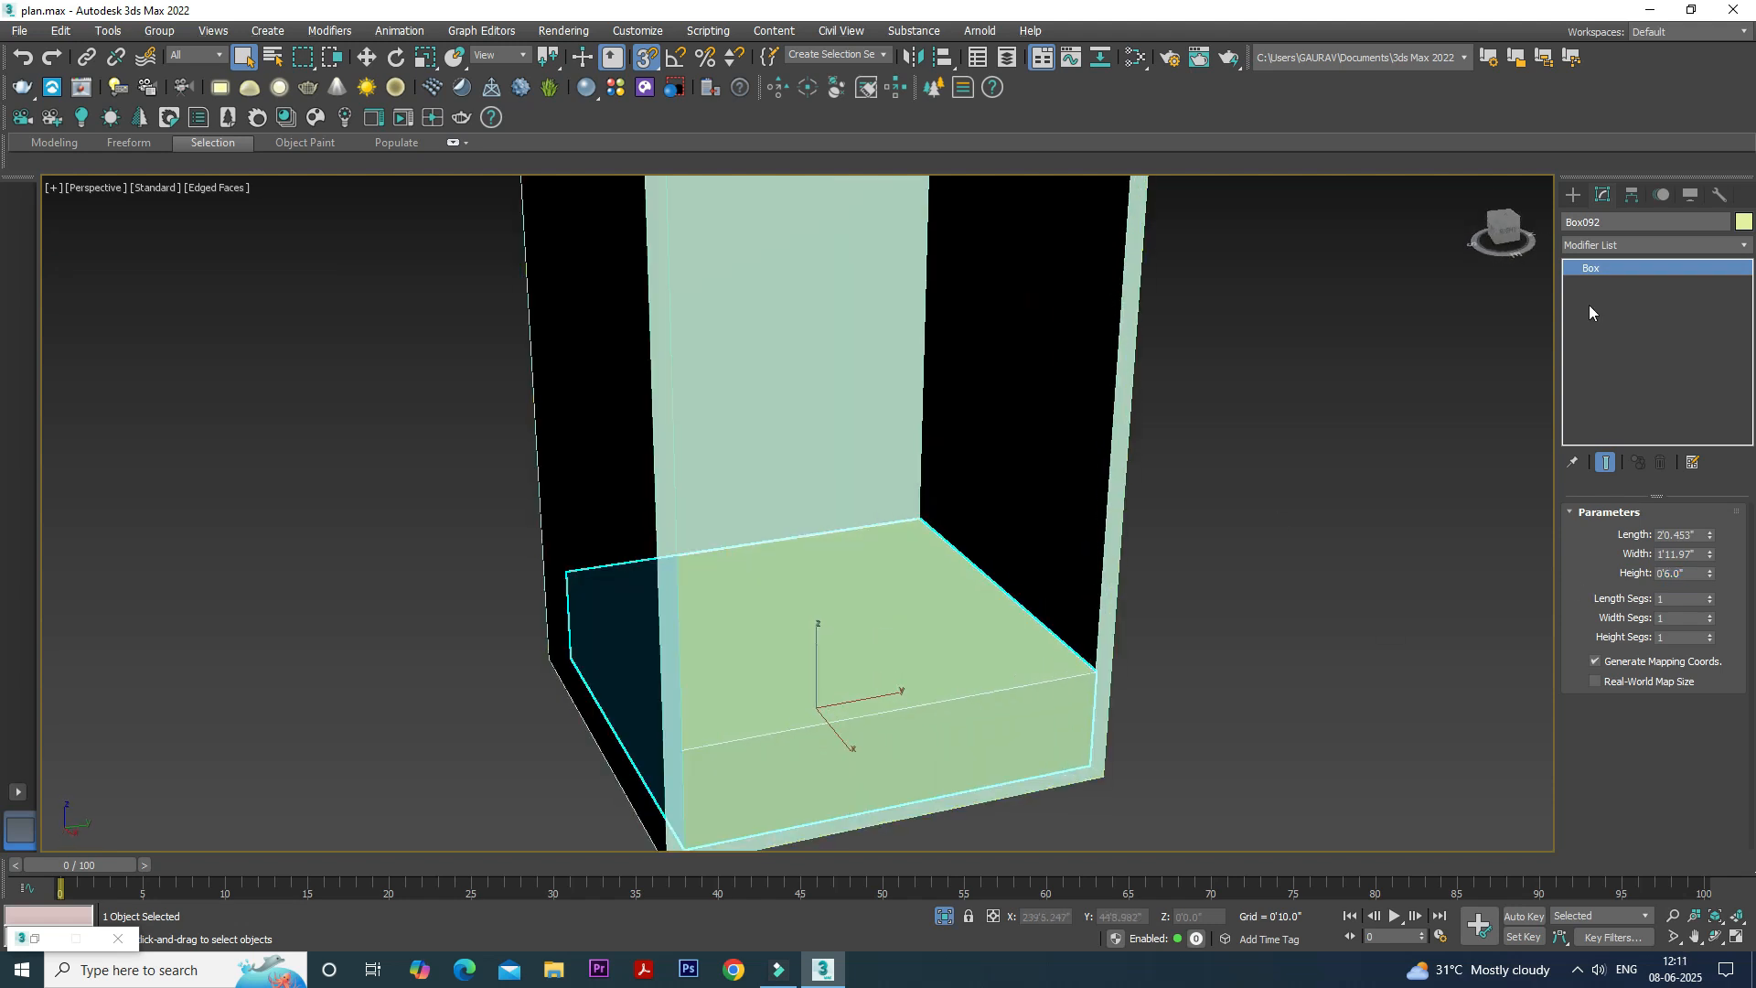
left_click(1628, 245)
key("e")
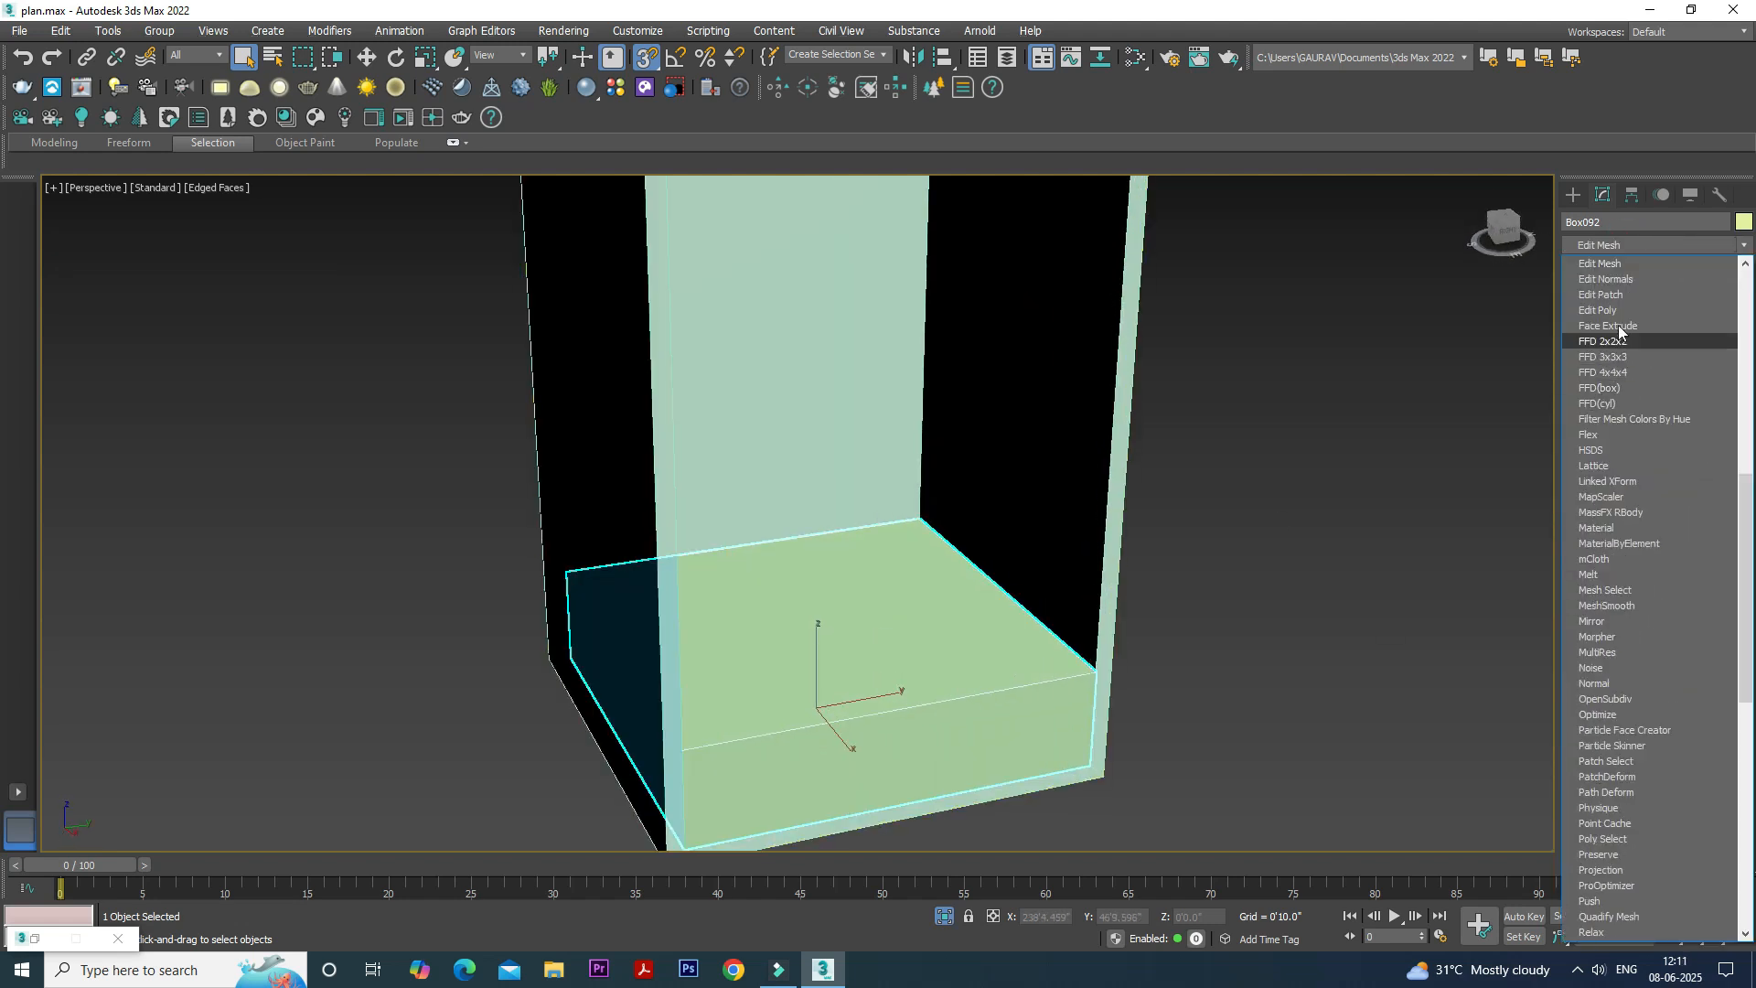
left_click(1619, 315)
left_click(1591, 267)
- Inset the low box's top polygon by 1"
left_click(1612, 332)
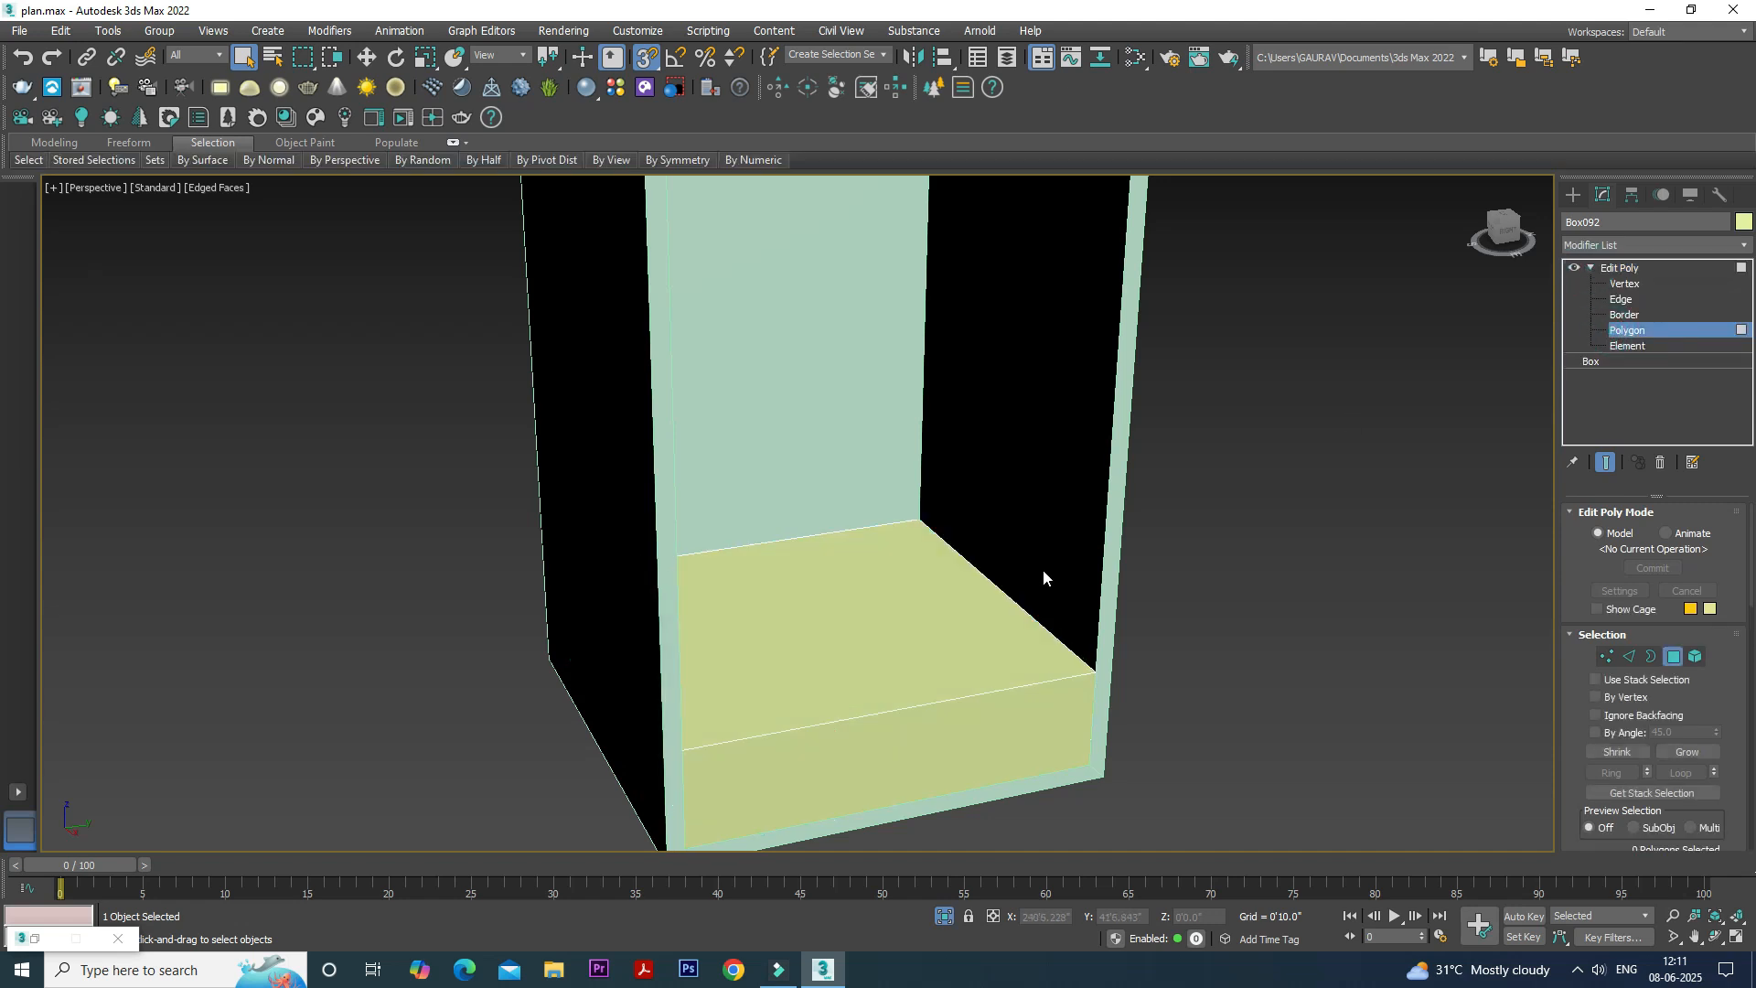
left_click(979, 603)
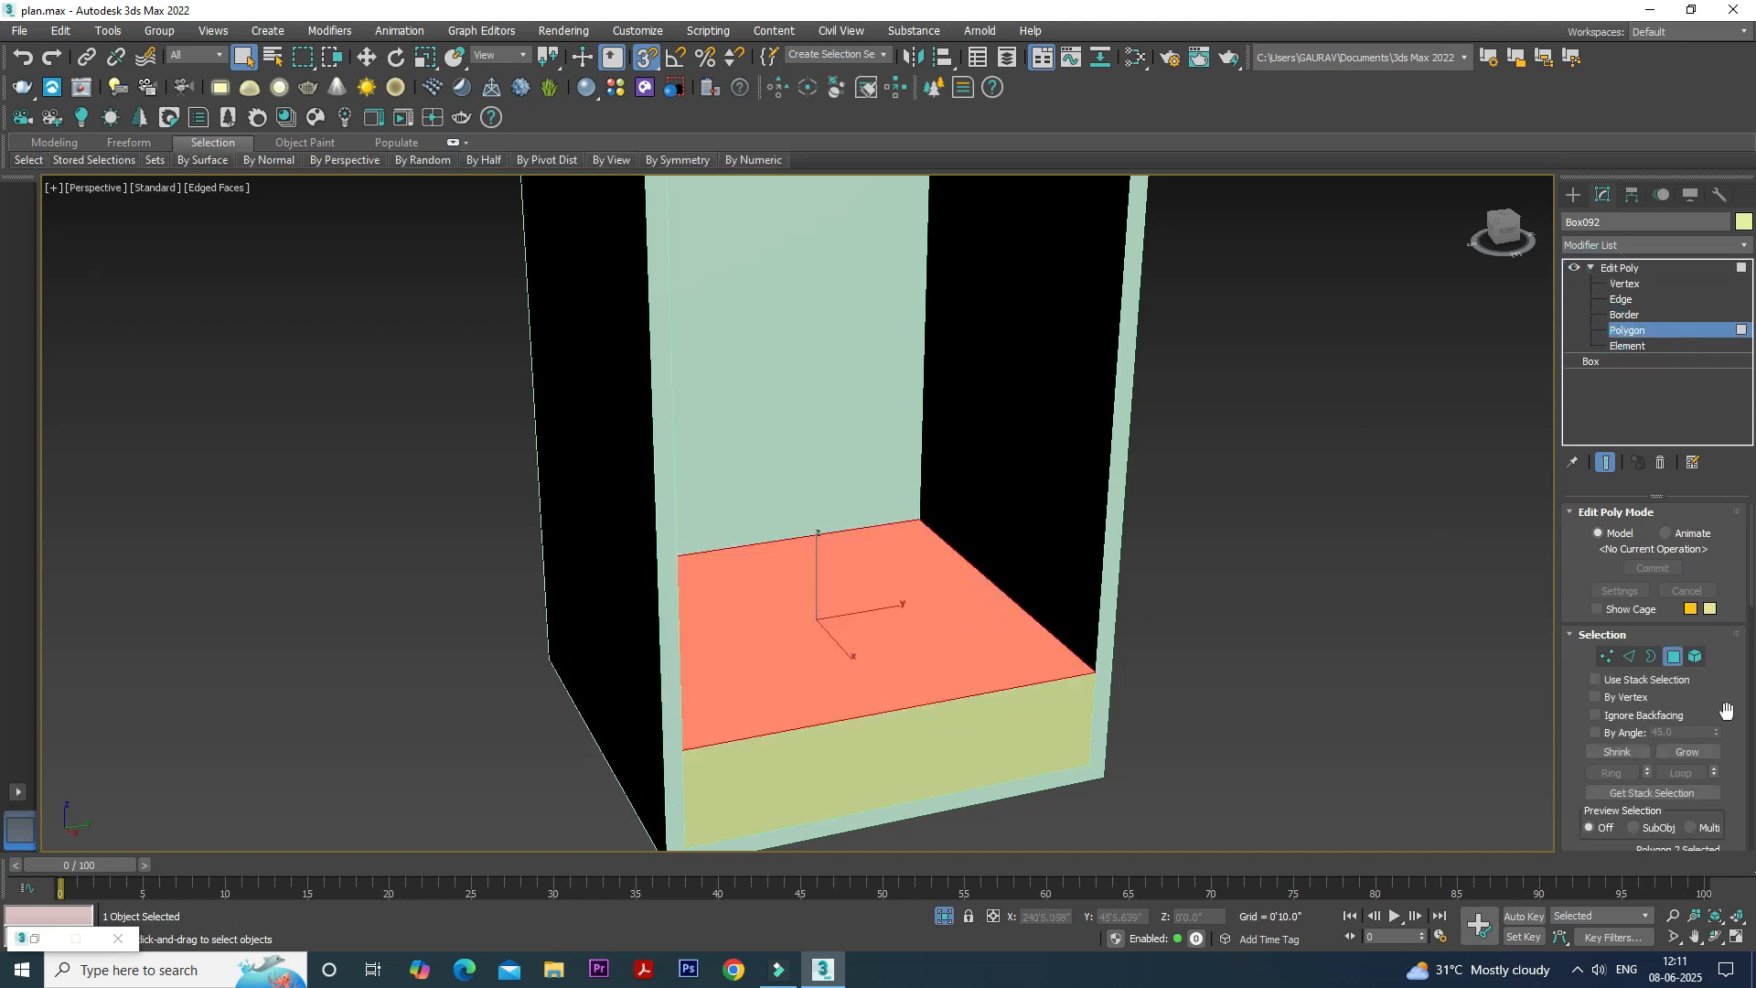
scroll(1726, 710, "down", 5)
left_click(1714, 579)
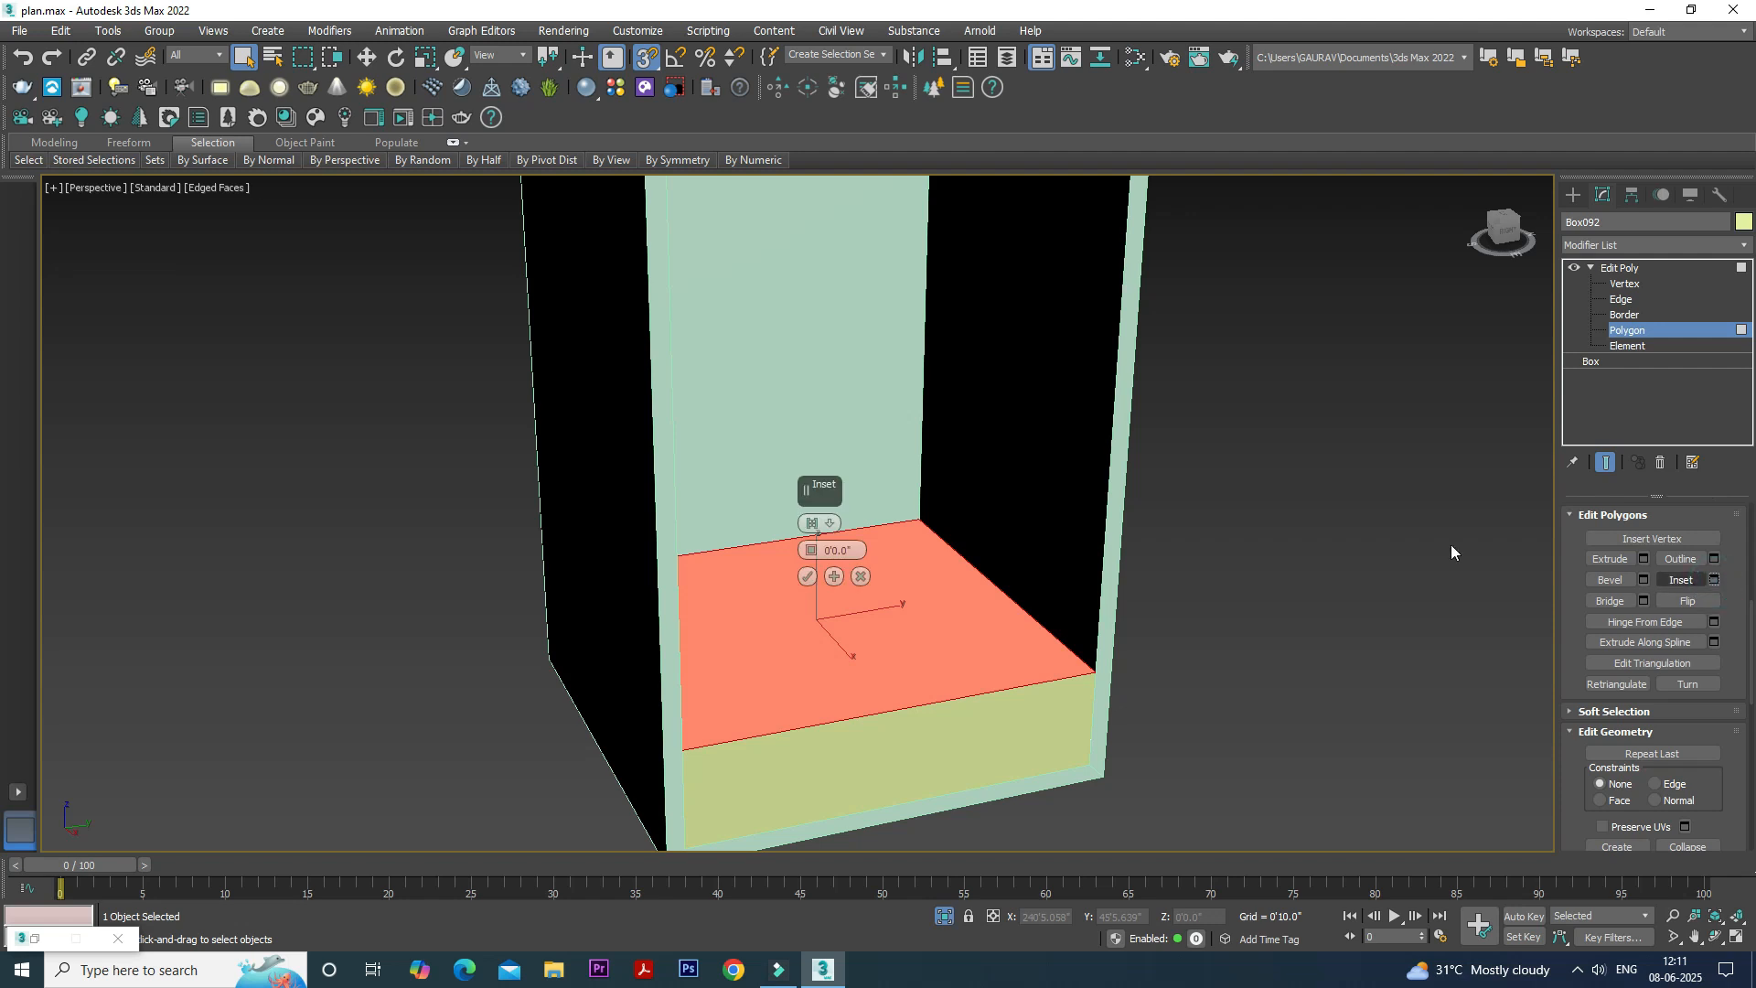
left_click(846, 550)
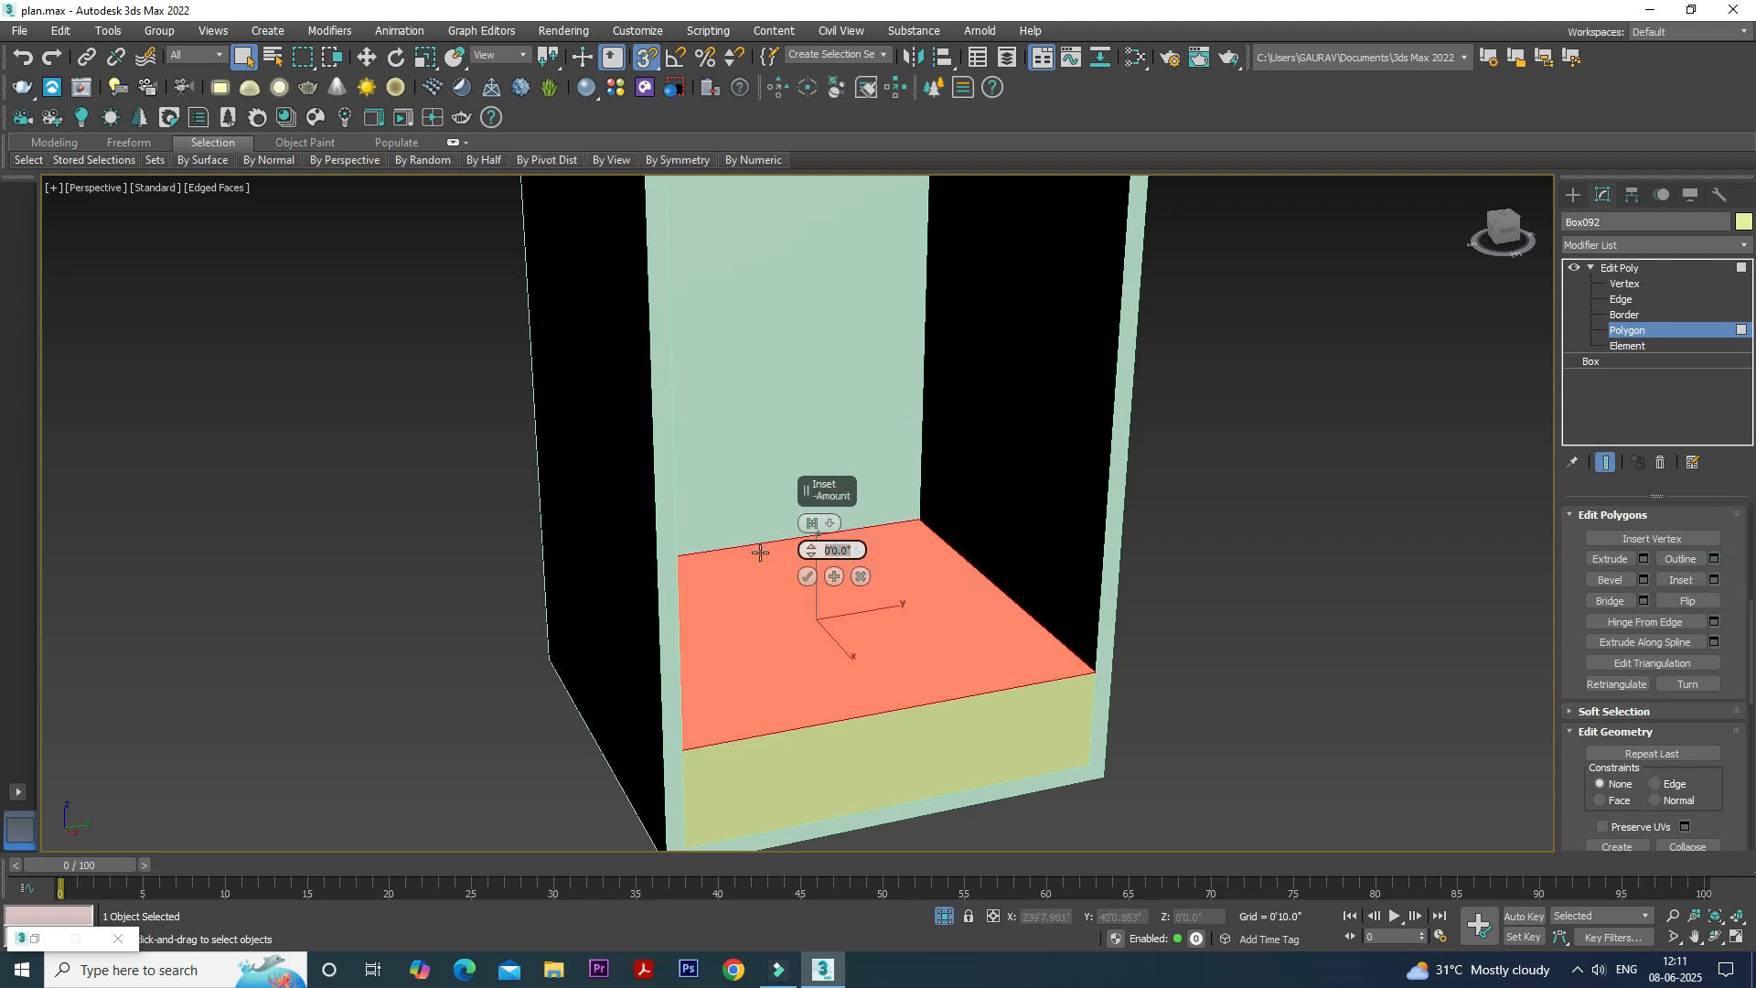
type("1")
key("Return")
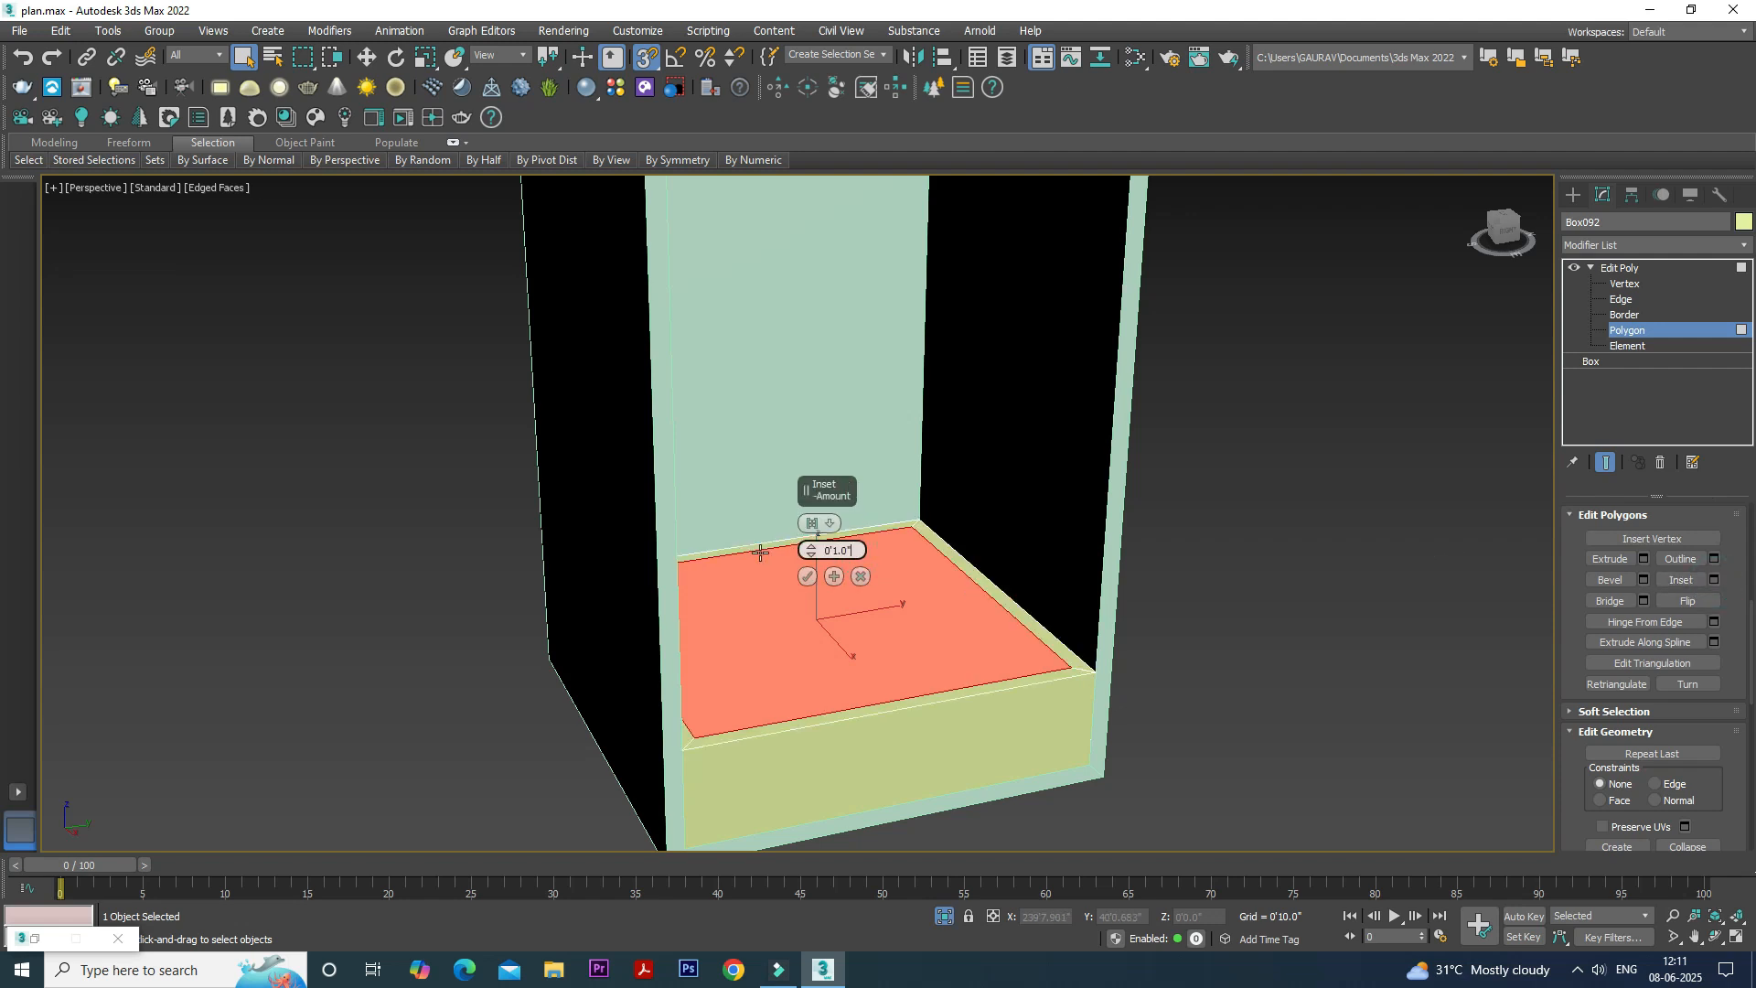
left_click(808, 577)
- Extrude the inset top polygon by -5" to hollow out the low box, and leave polygon editing
left_click(1643, 559)
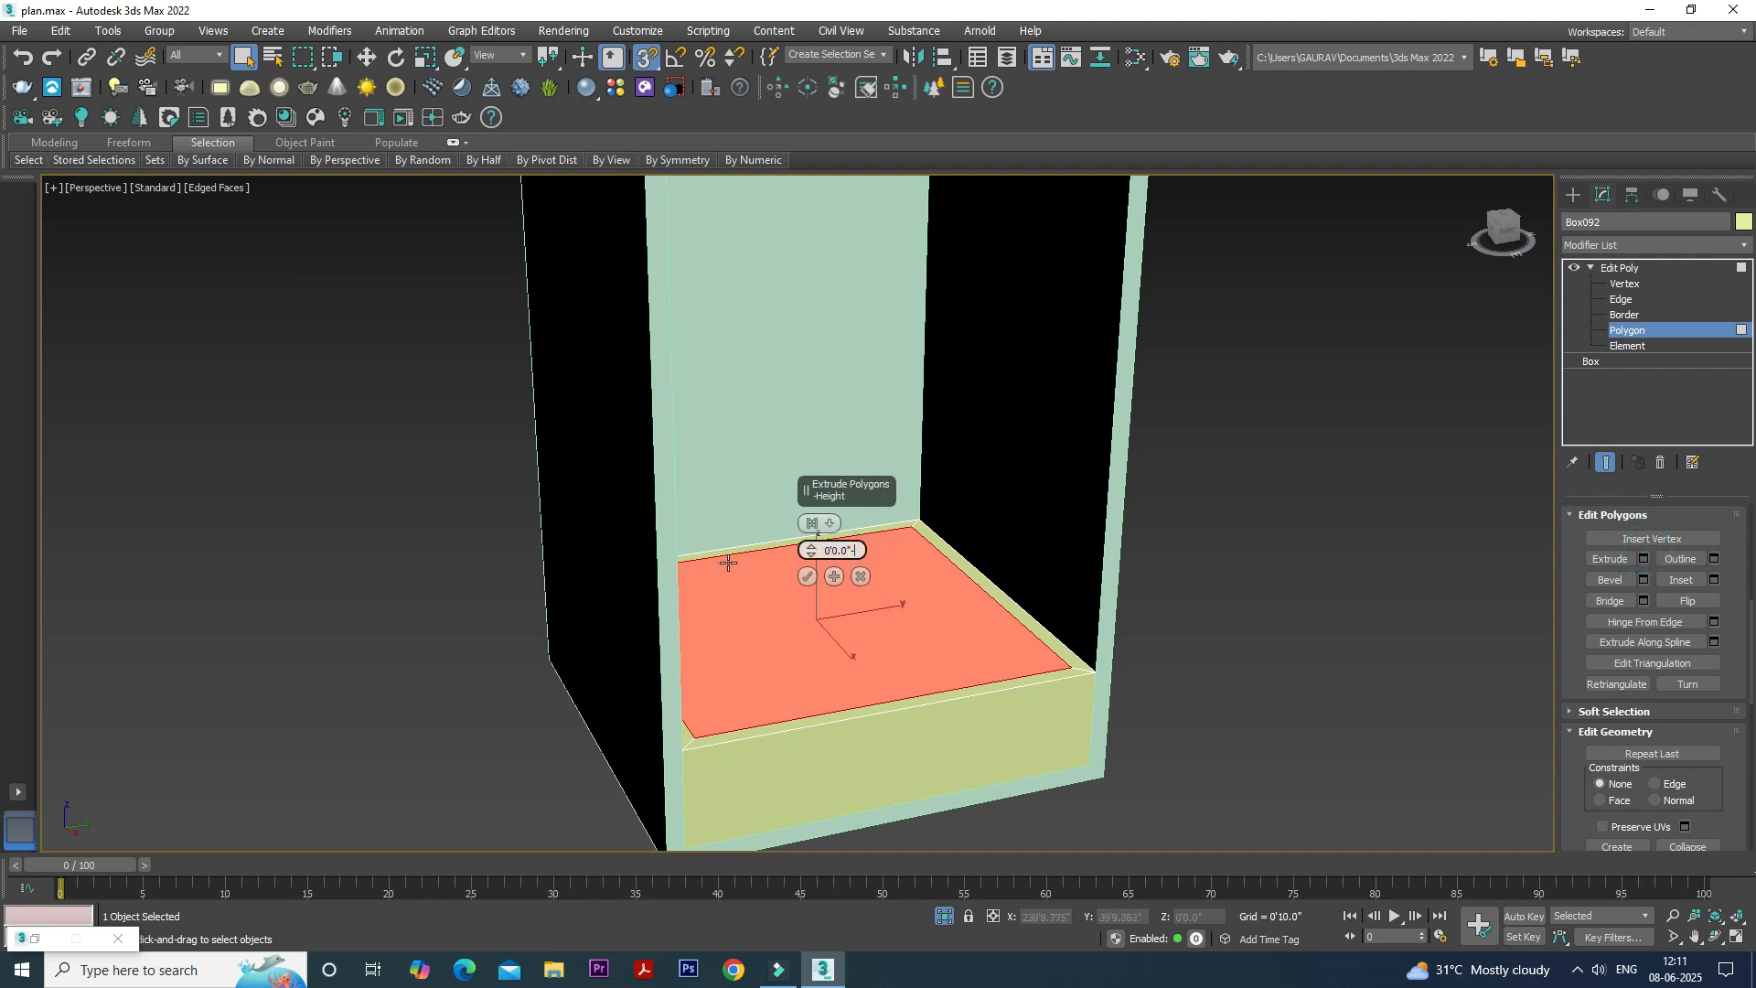
key("Return")
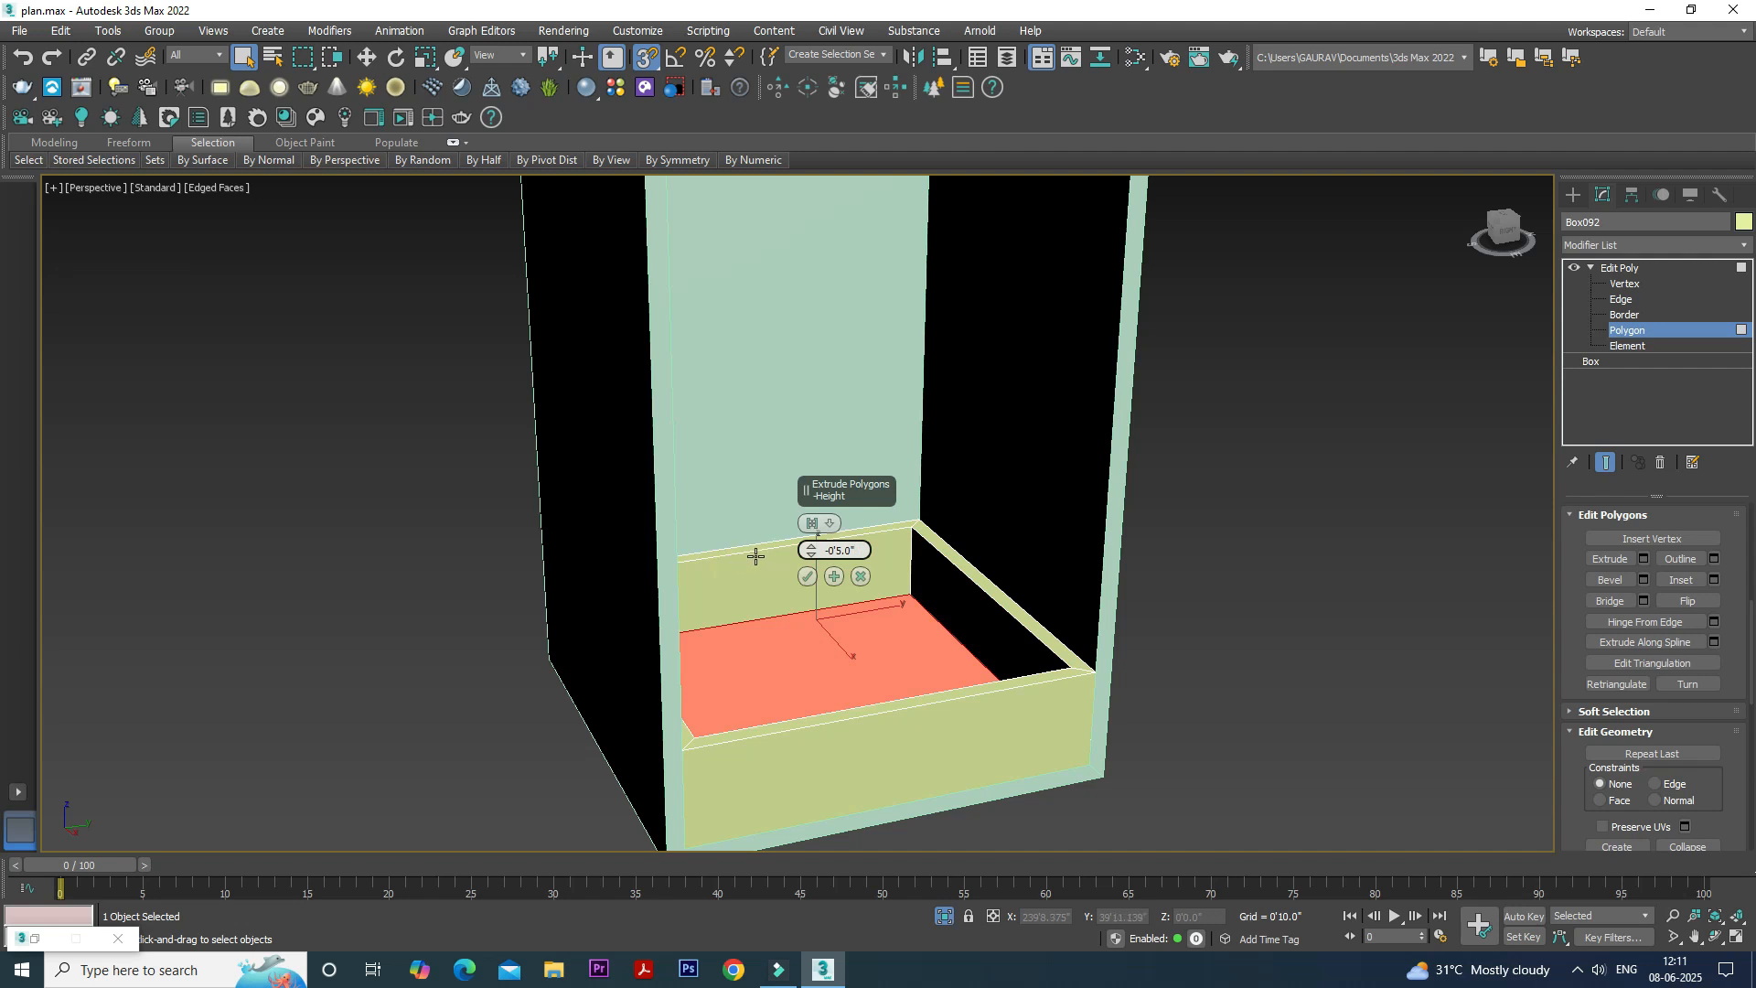
left_click(806, 575)
middle_click_drag(1322, 440, 1272, 476, "alt")
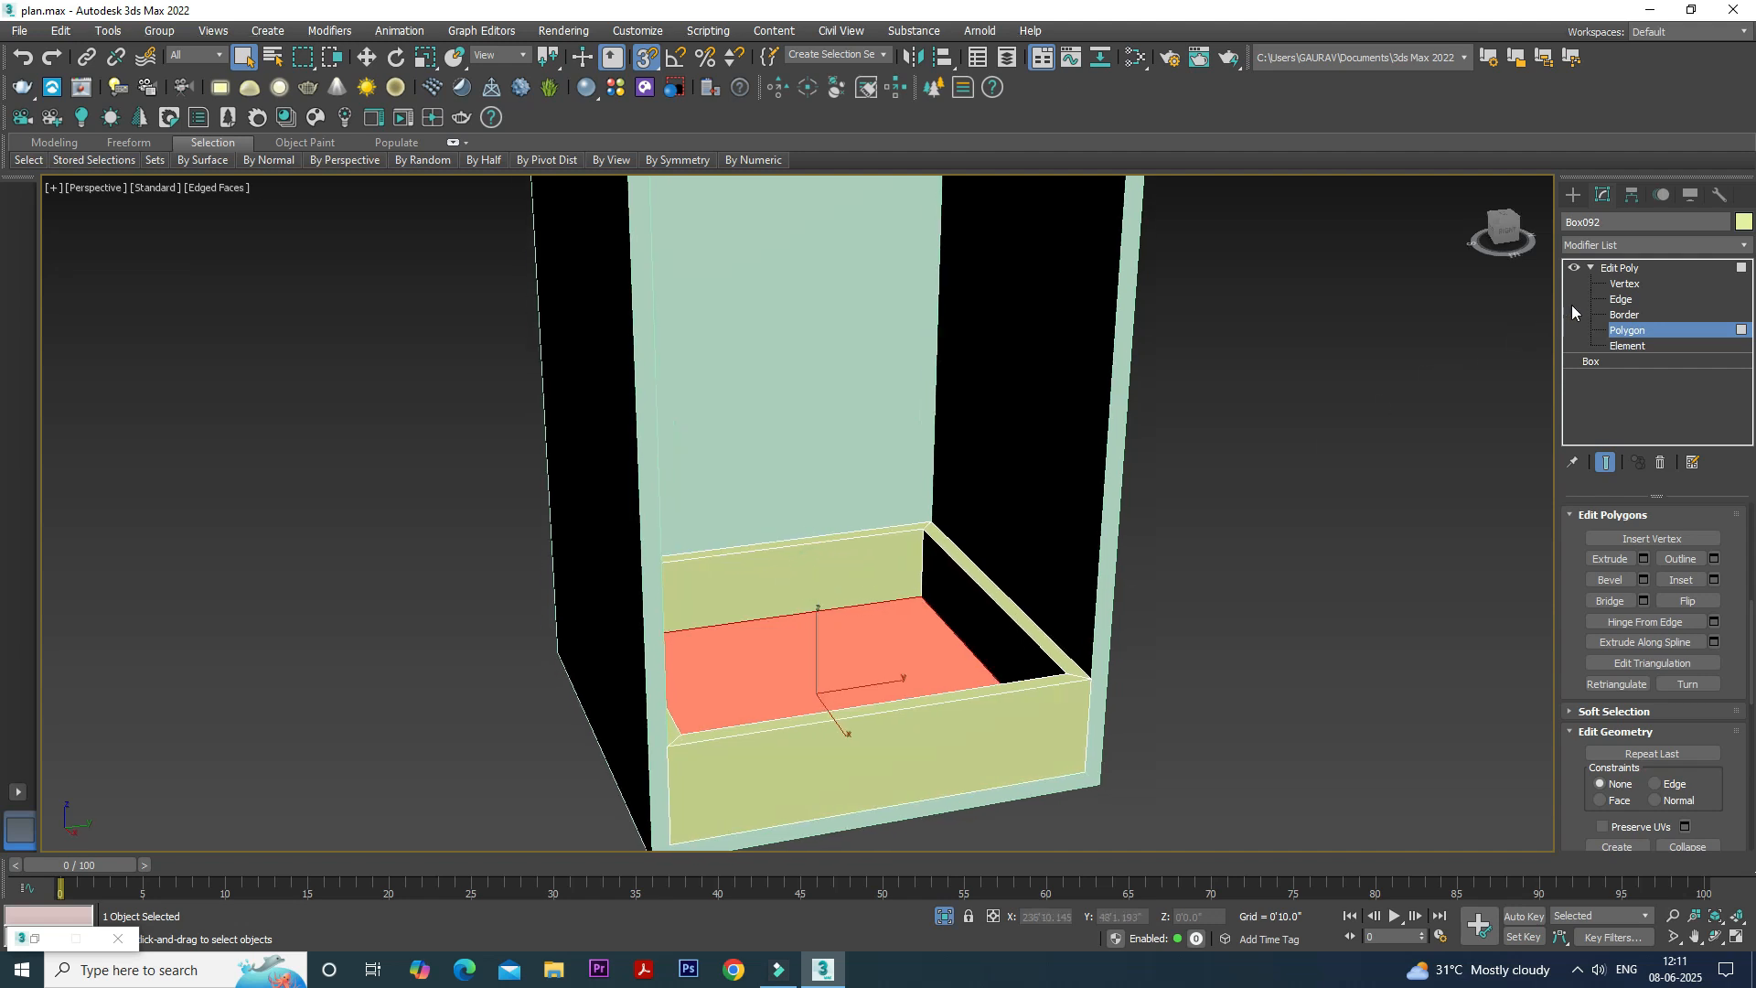
left_click(1627, 267)
left_click(1364, 370)
middle_click_drag(1088, 599, 1059, 530, "alt")
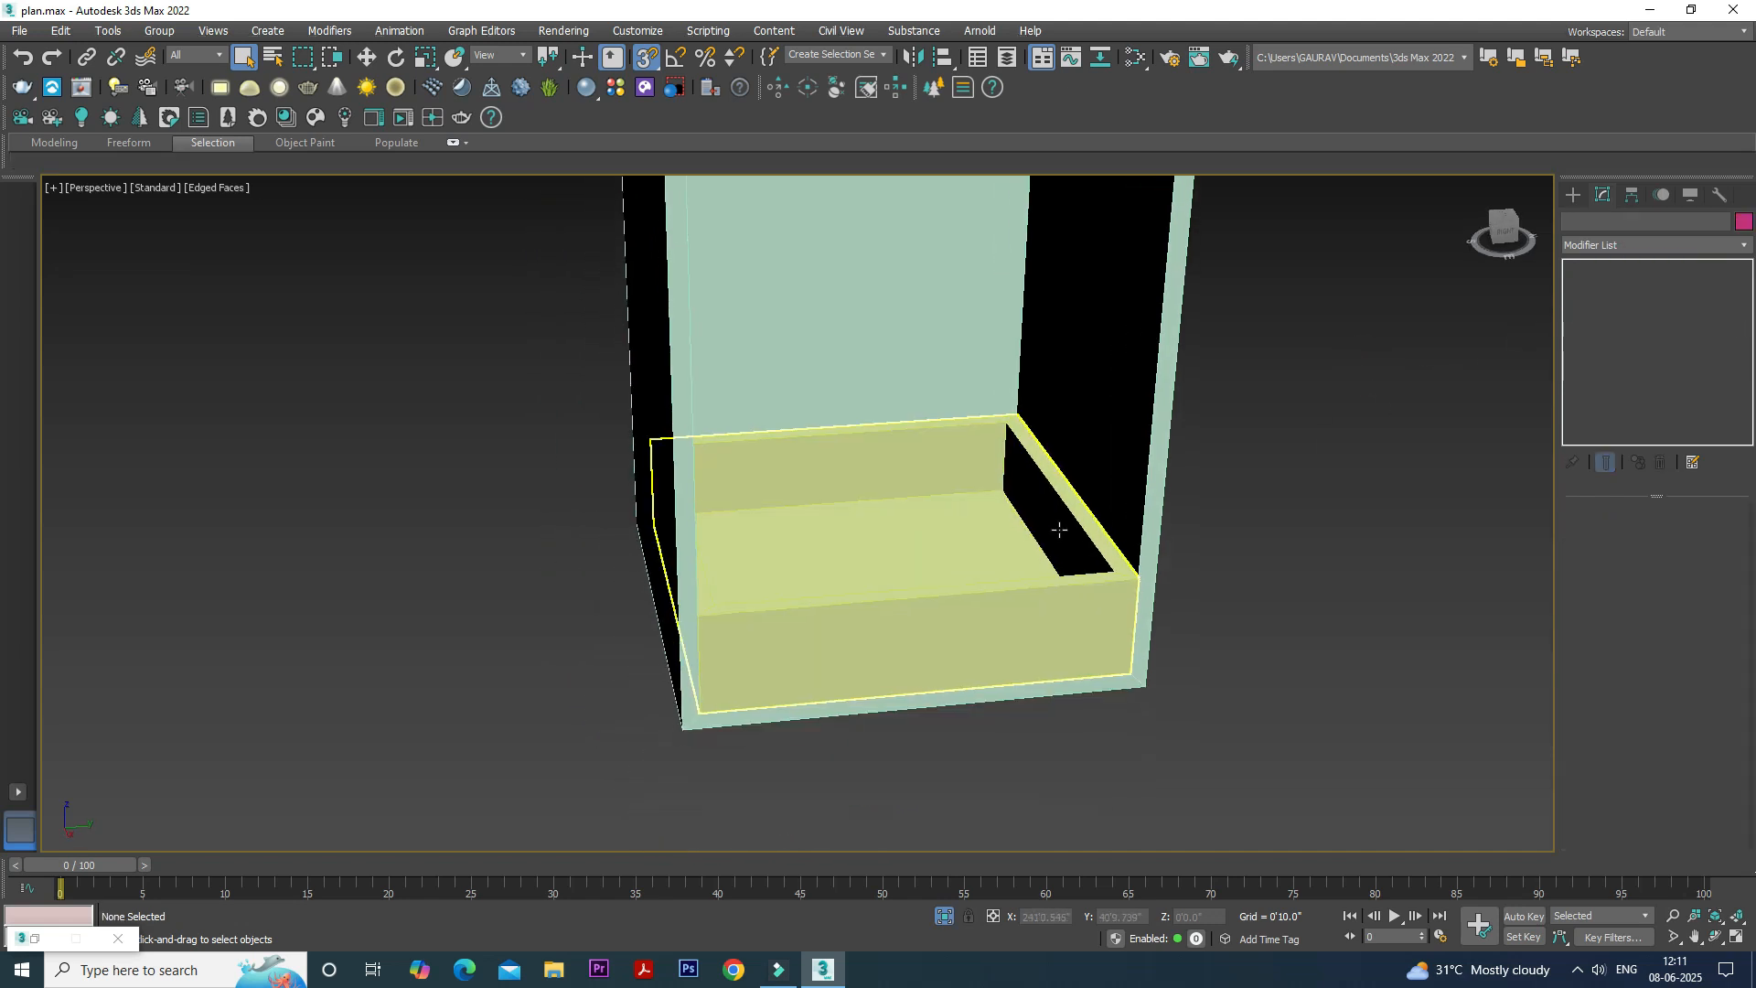
scroll(881, 588, "up", 5)
scroll(991, 502, "up", 2)
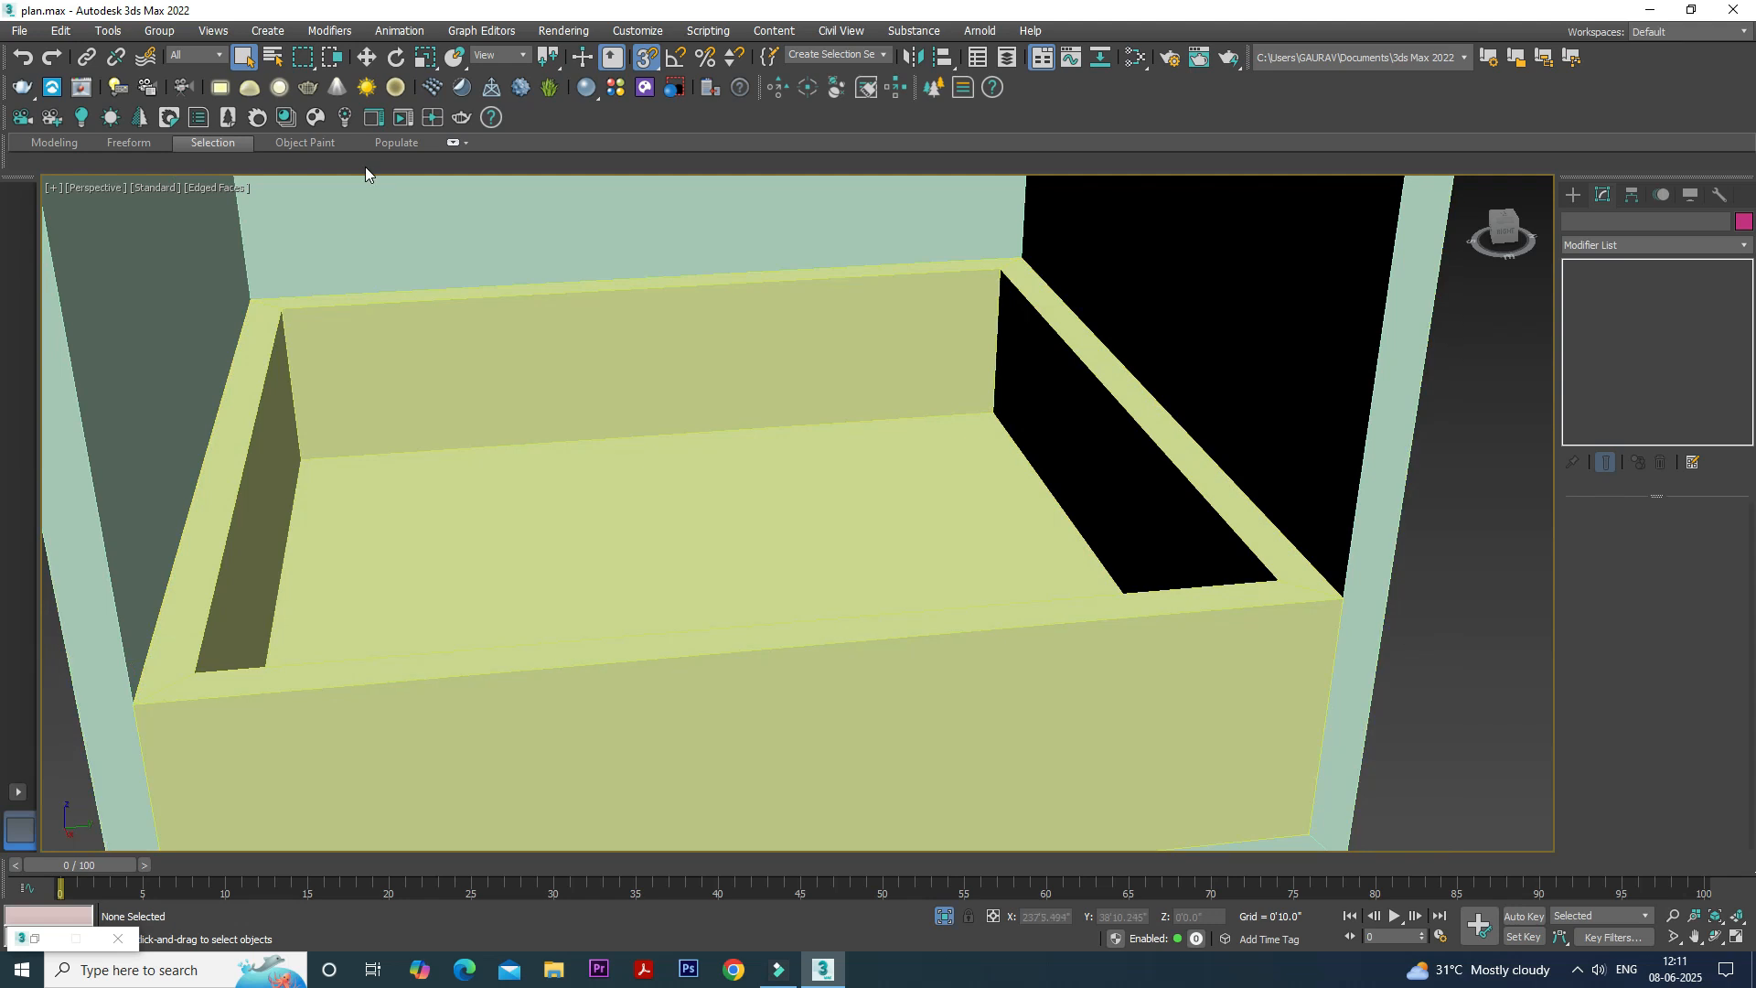
- Start a new Box for the hollowed box's front rim and switch snapping from Vertex to Edge/Segment
left_click(645, 57)
left_click(369, 60)
scroll(835, 455, "down", 5)
middle_click_drag(835, 454, 831, 494, "alt")
scroll(830, 494, "up", 4)
left_click(831, 494)
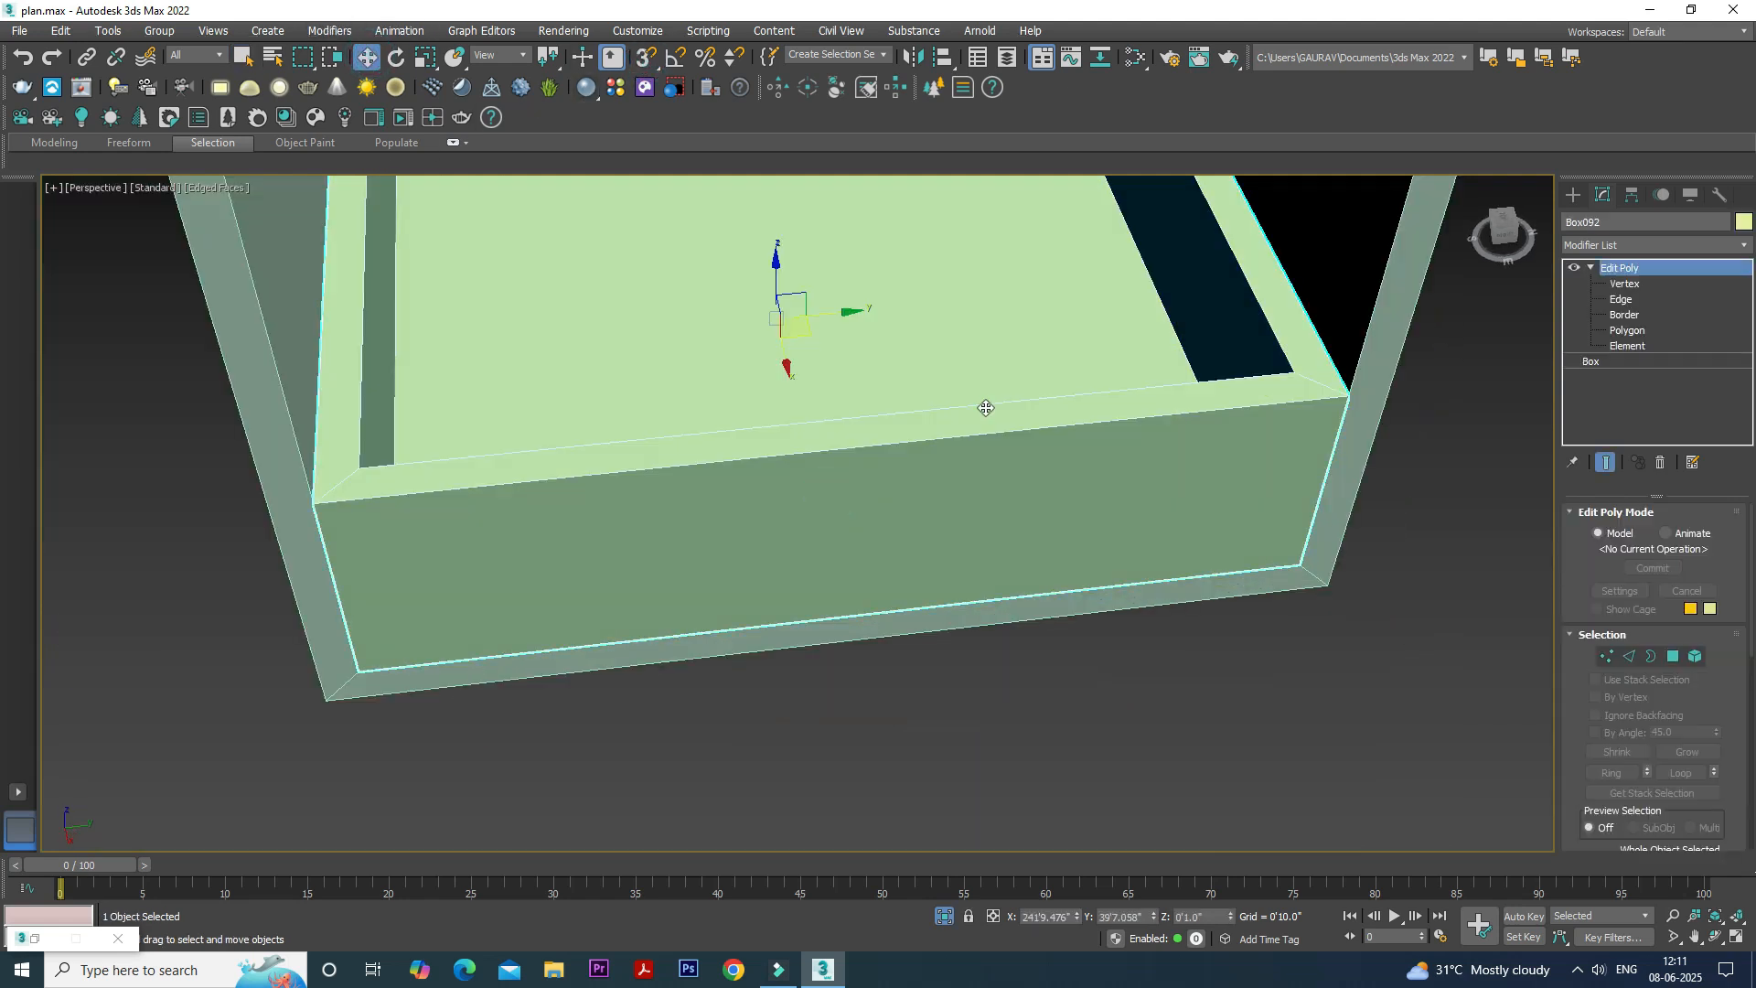
left_click(1573, 195)
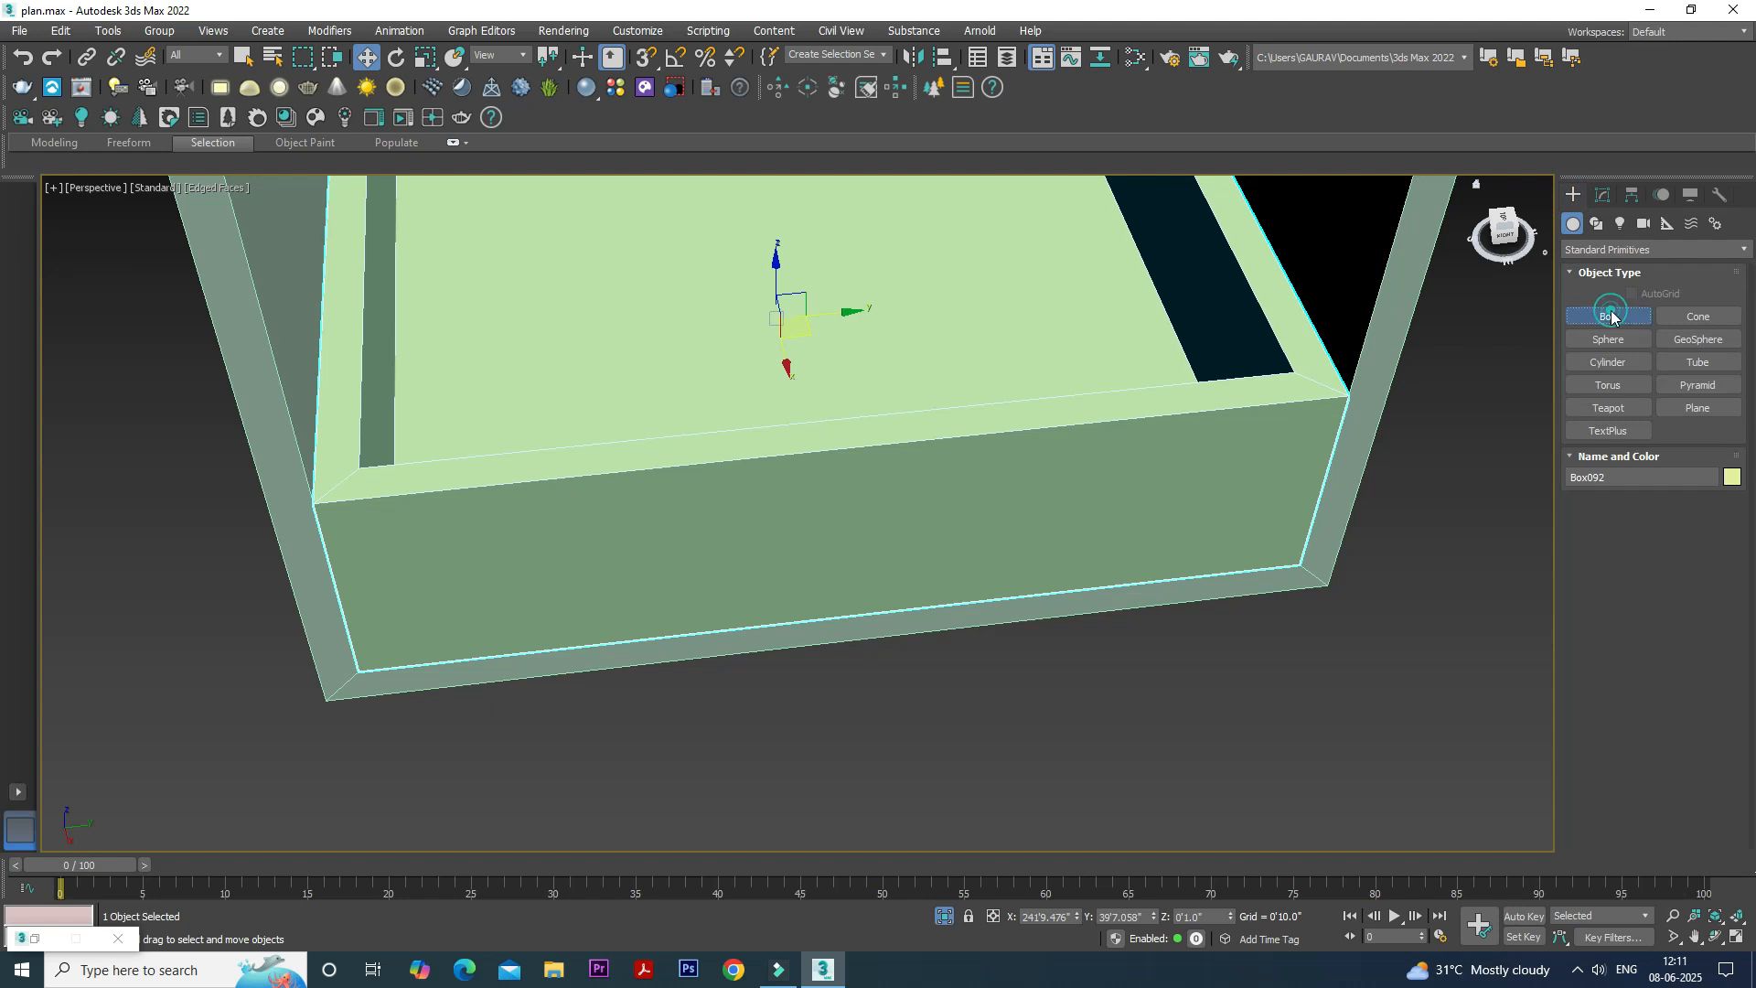
left_click(1610, 317)
scroll(772, 479, "up", 6)
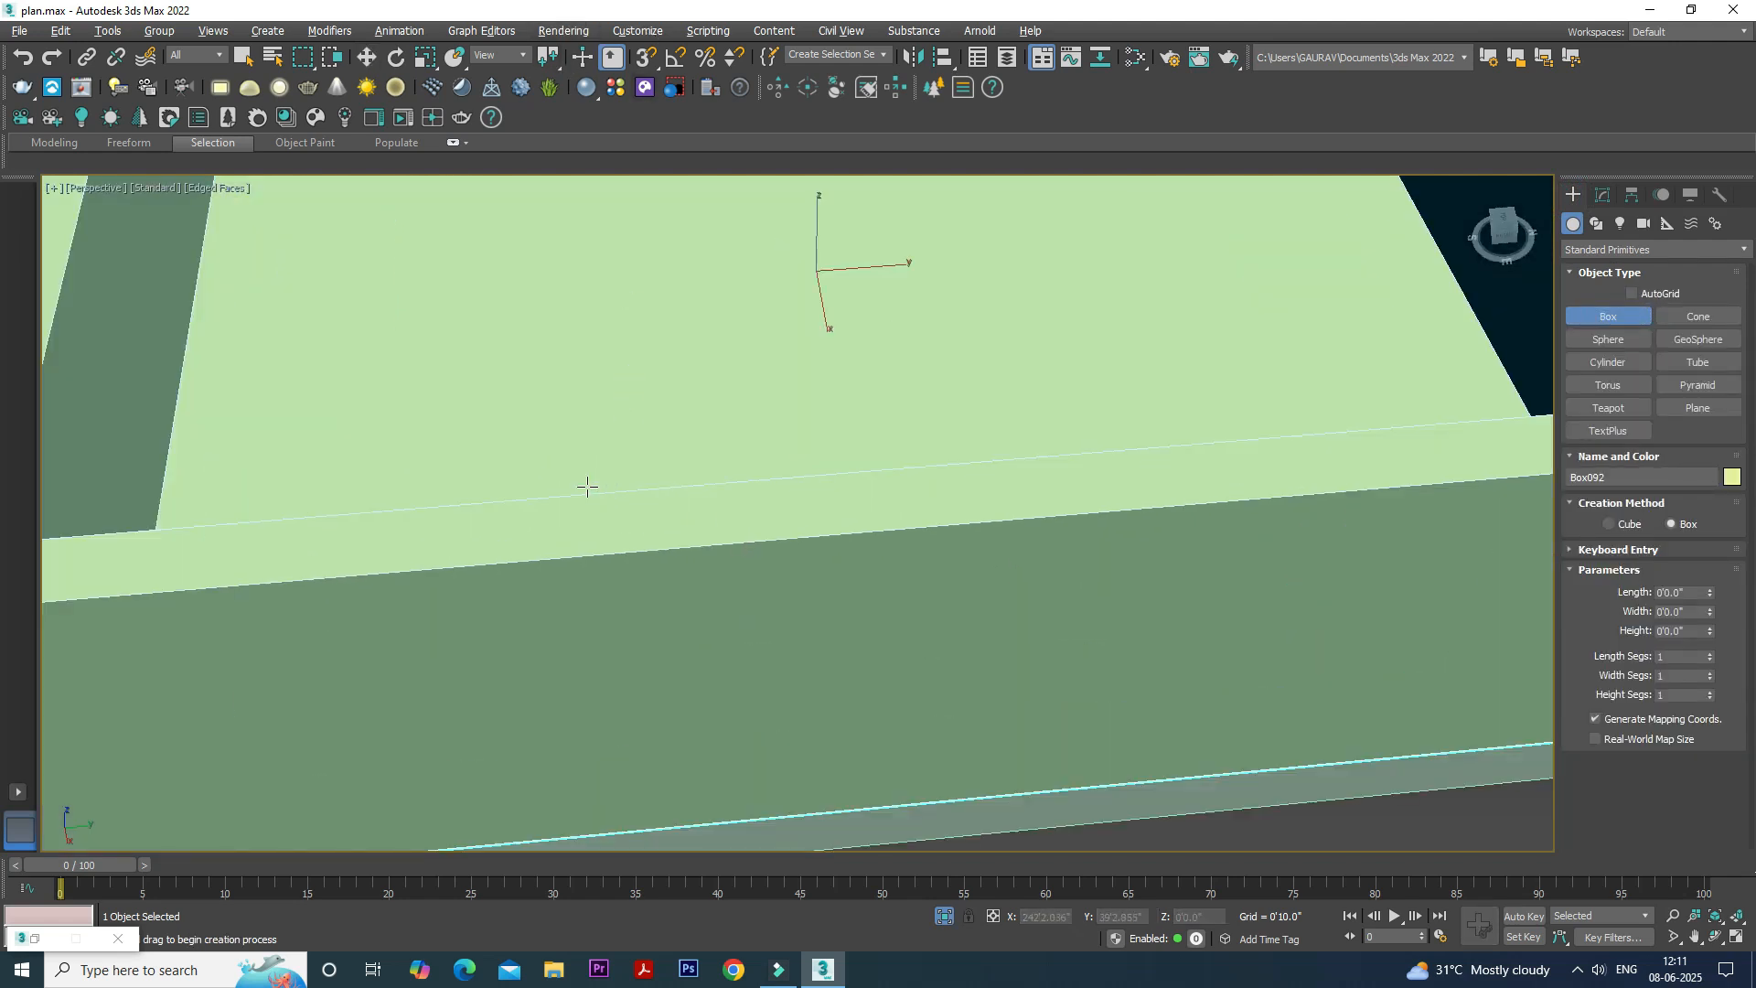
left_click(645, 58)
right_click(646, 58)
left_click(772, 483)
left_click(801, 501)
left_click(911, 359)
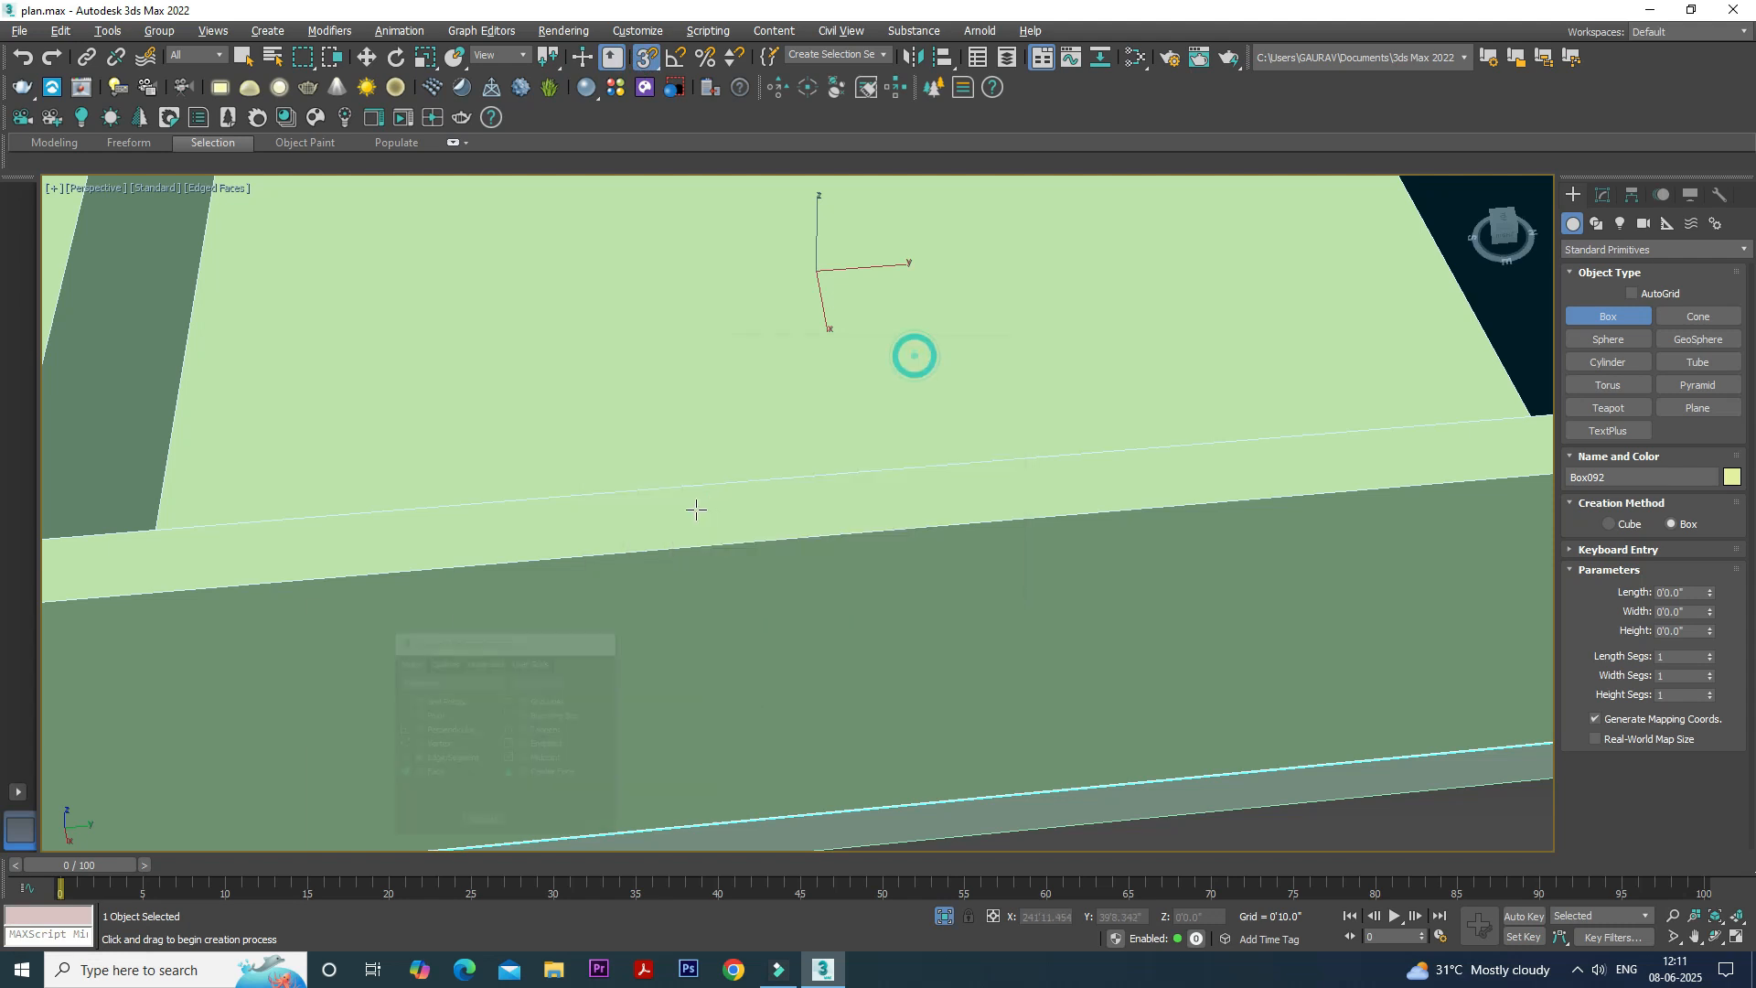
- Draw a small box about 2.4" by 1" across the front rim, and set its height to 2"
left_click_drag(640, 494, 850, 527)
left_click(812, 352)
key("w")
left_click(1599, 195)
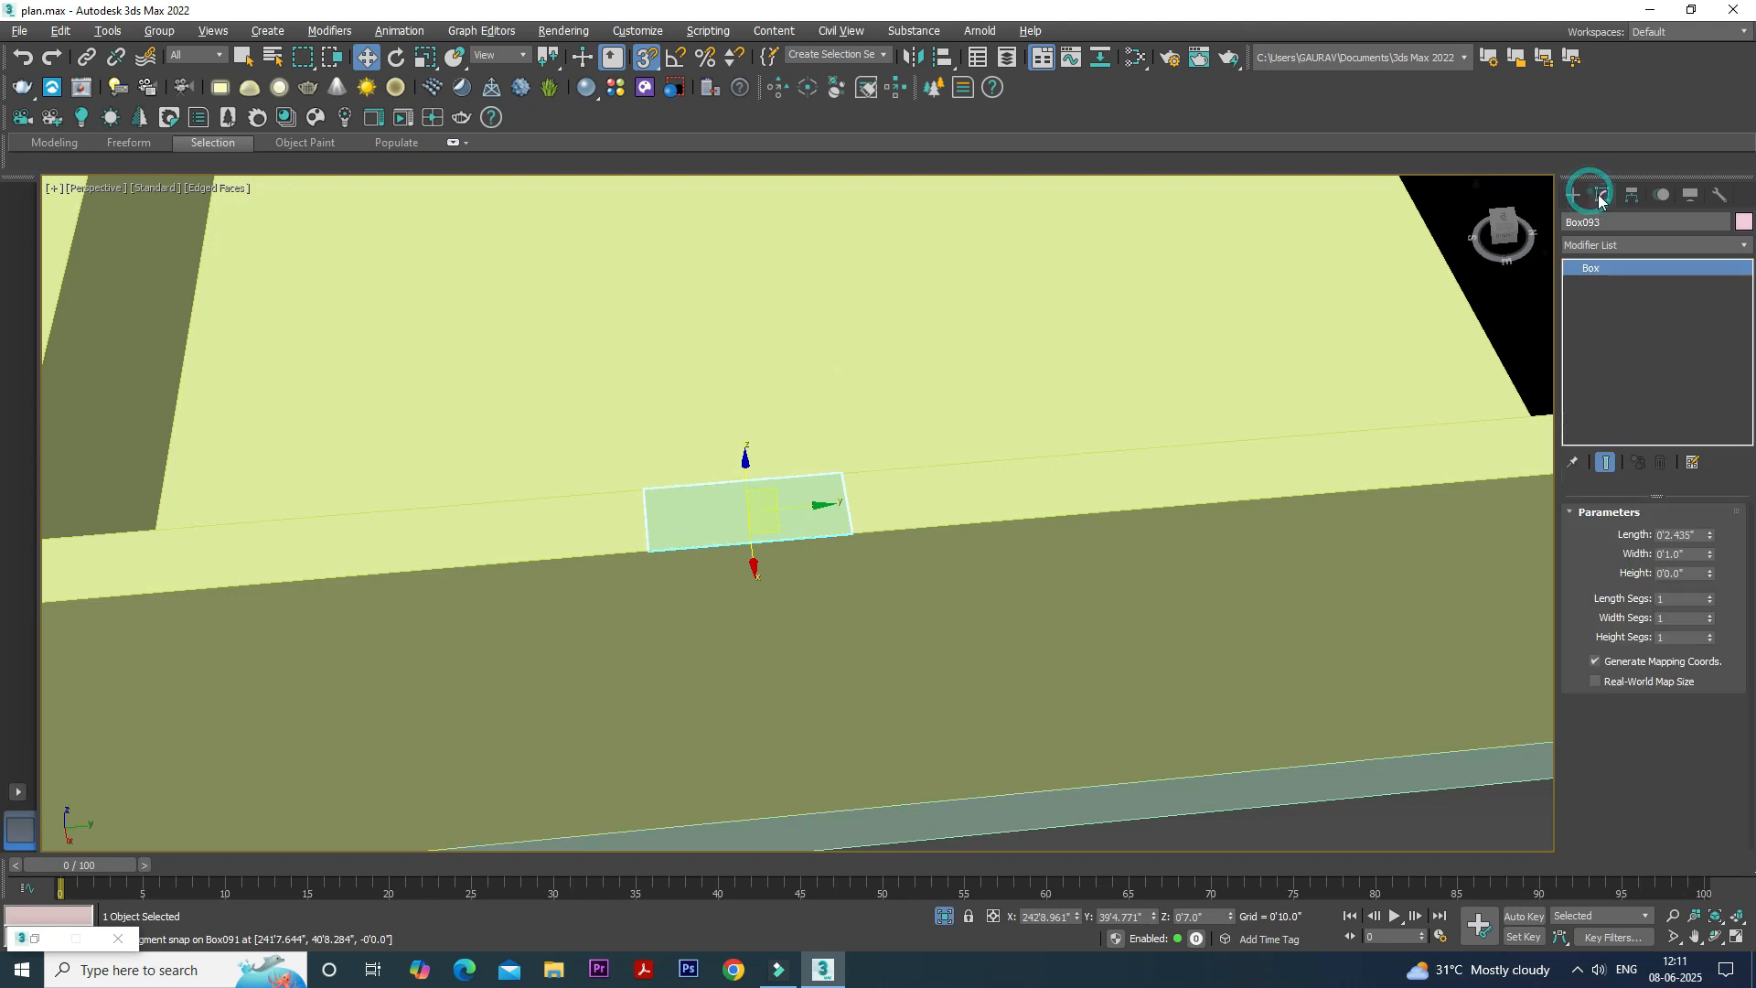
double_click(1693, 573)
type("2")
key("Return")
- Switch snapping from Edge/Segment to Midpoint and move the small box to the middle of the front rim
middle_click_drag(960, 463, 869, 399, "alt")
middle_click_drag(686, 188, 750, 439, "alt")
left_click_drag(797, 408, 924, 405)
scroll(925, 405, "up", 2)
left_click(646, 57)
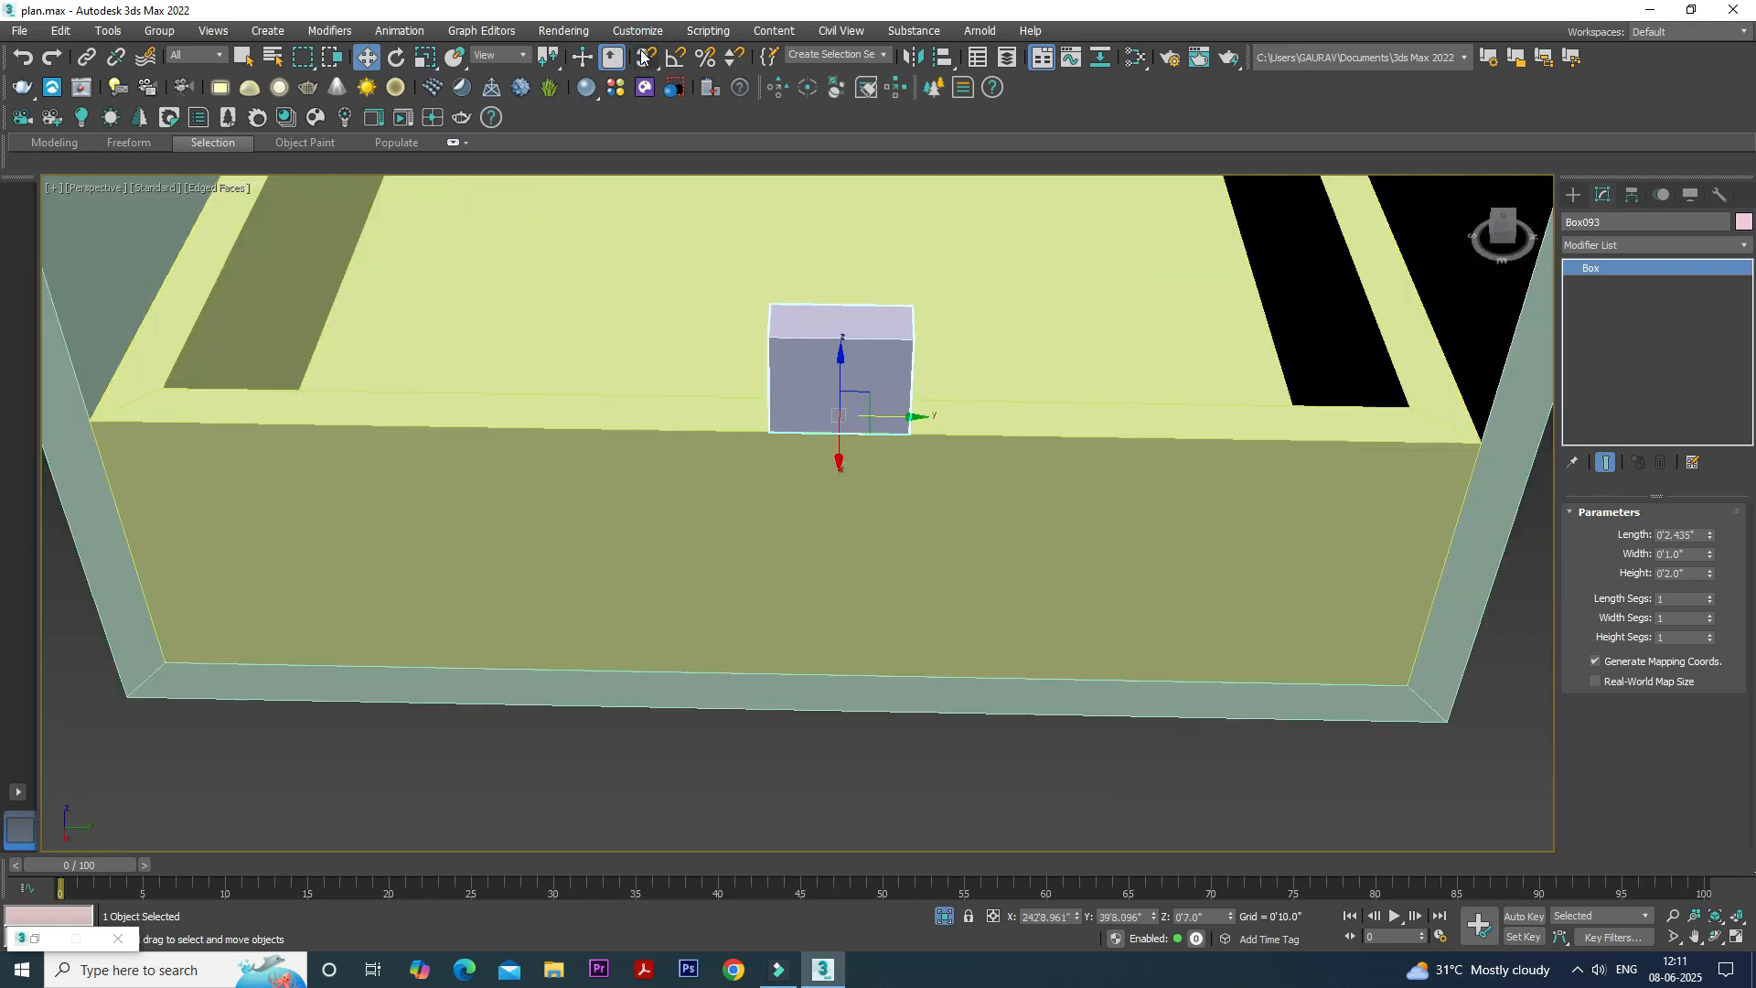
right_click(646, 57)
left_click(811, 506)
left_click(926, 501)
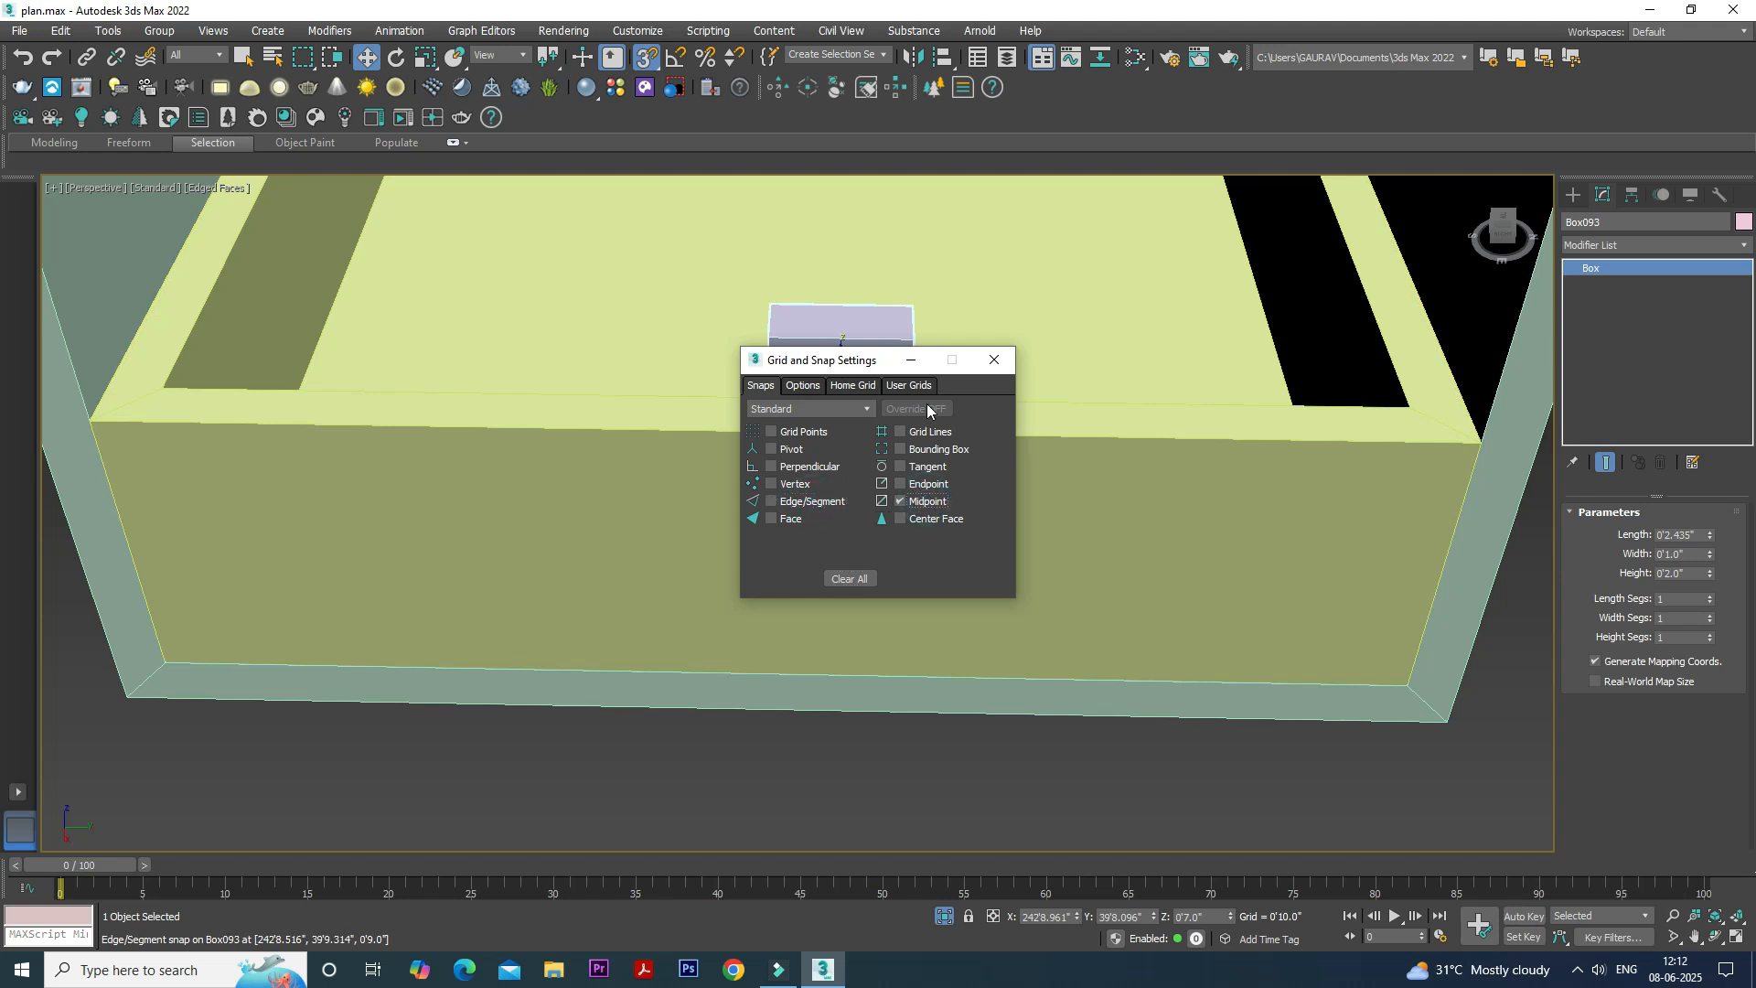
left_click(911, 360)
left_click_drag(837, 426, 806, 426)
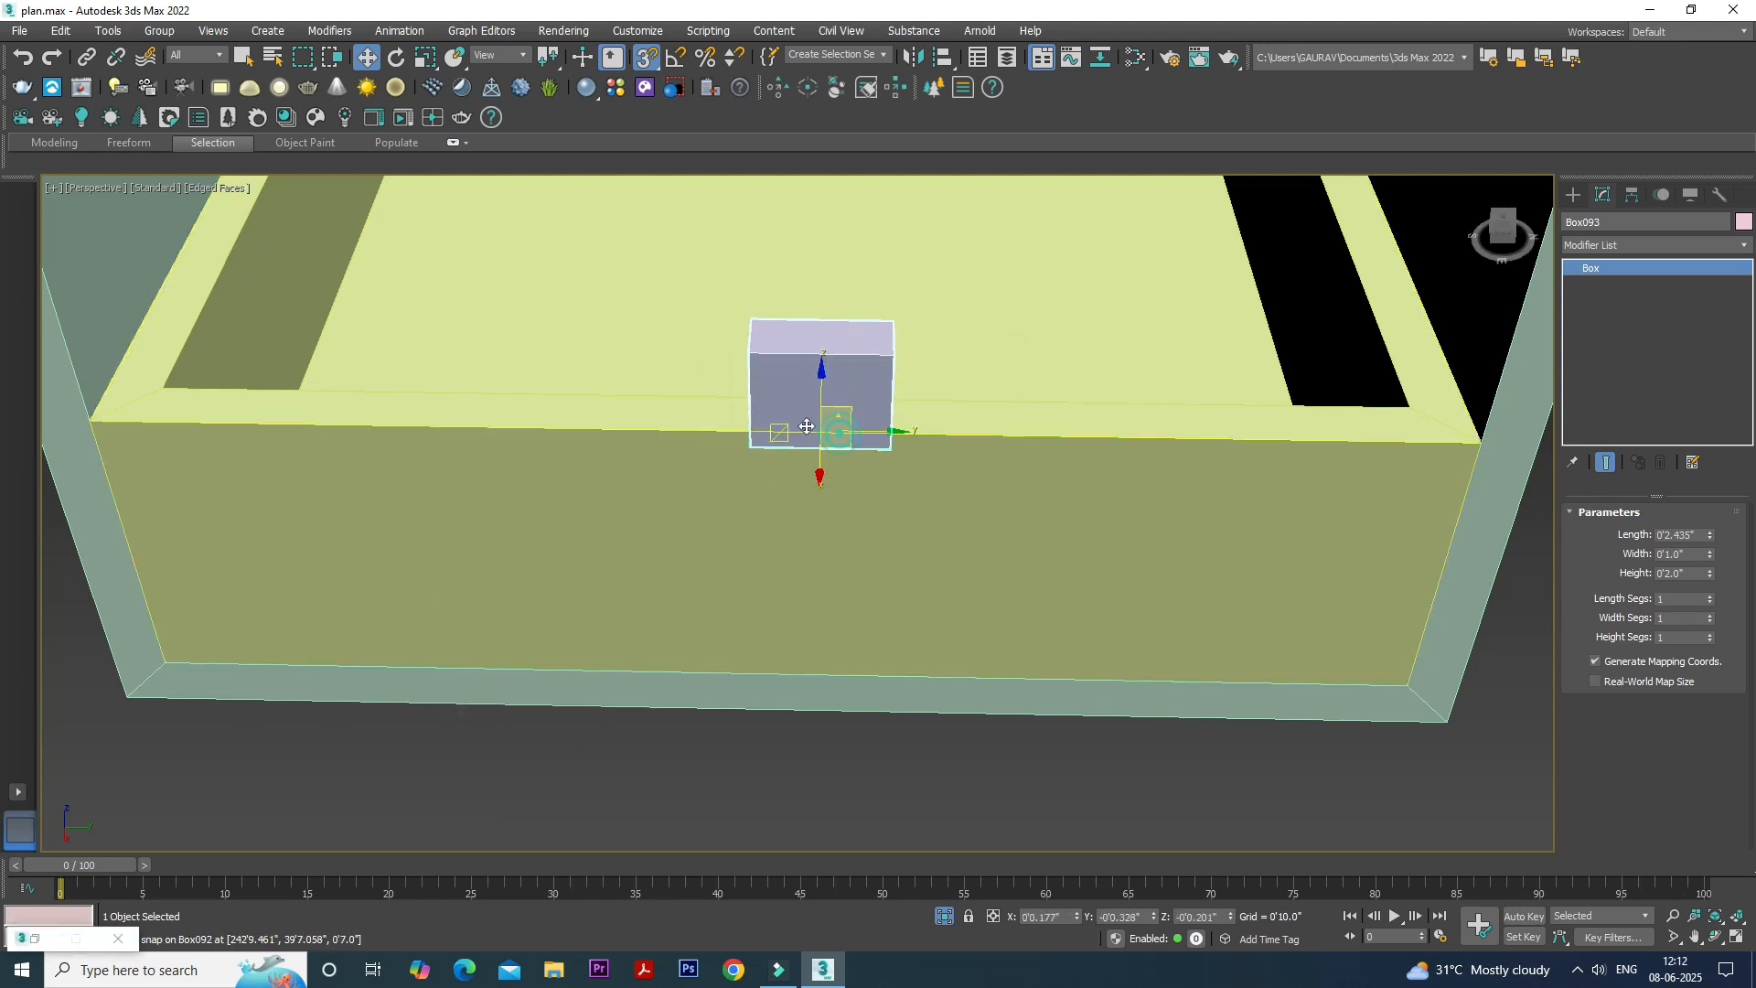
middle_click_drag(850, 474, 723, 353, "alt")
- Lower the small box about 1" into the front rim with snapping off, and increase its width to pass through the wall
left_click(641, 56)
scroll(777, 311, "up", 5)
left_click_drag(743, 605, 795, 604)
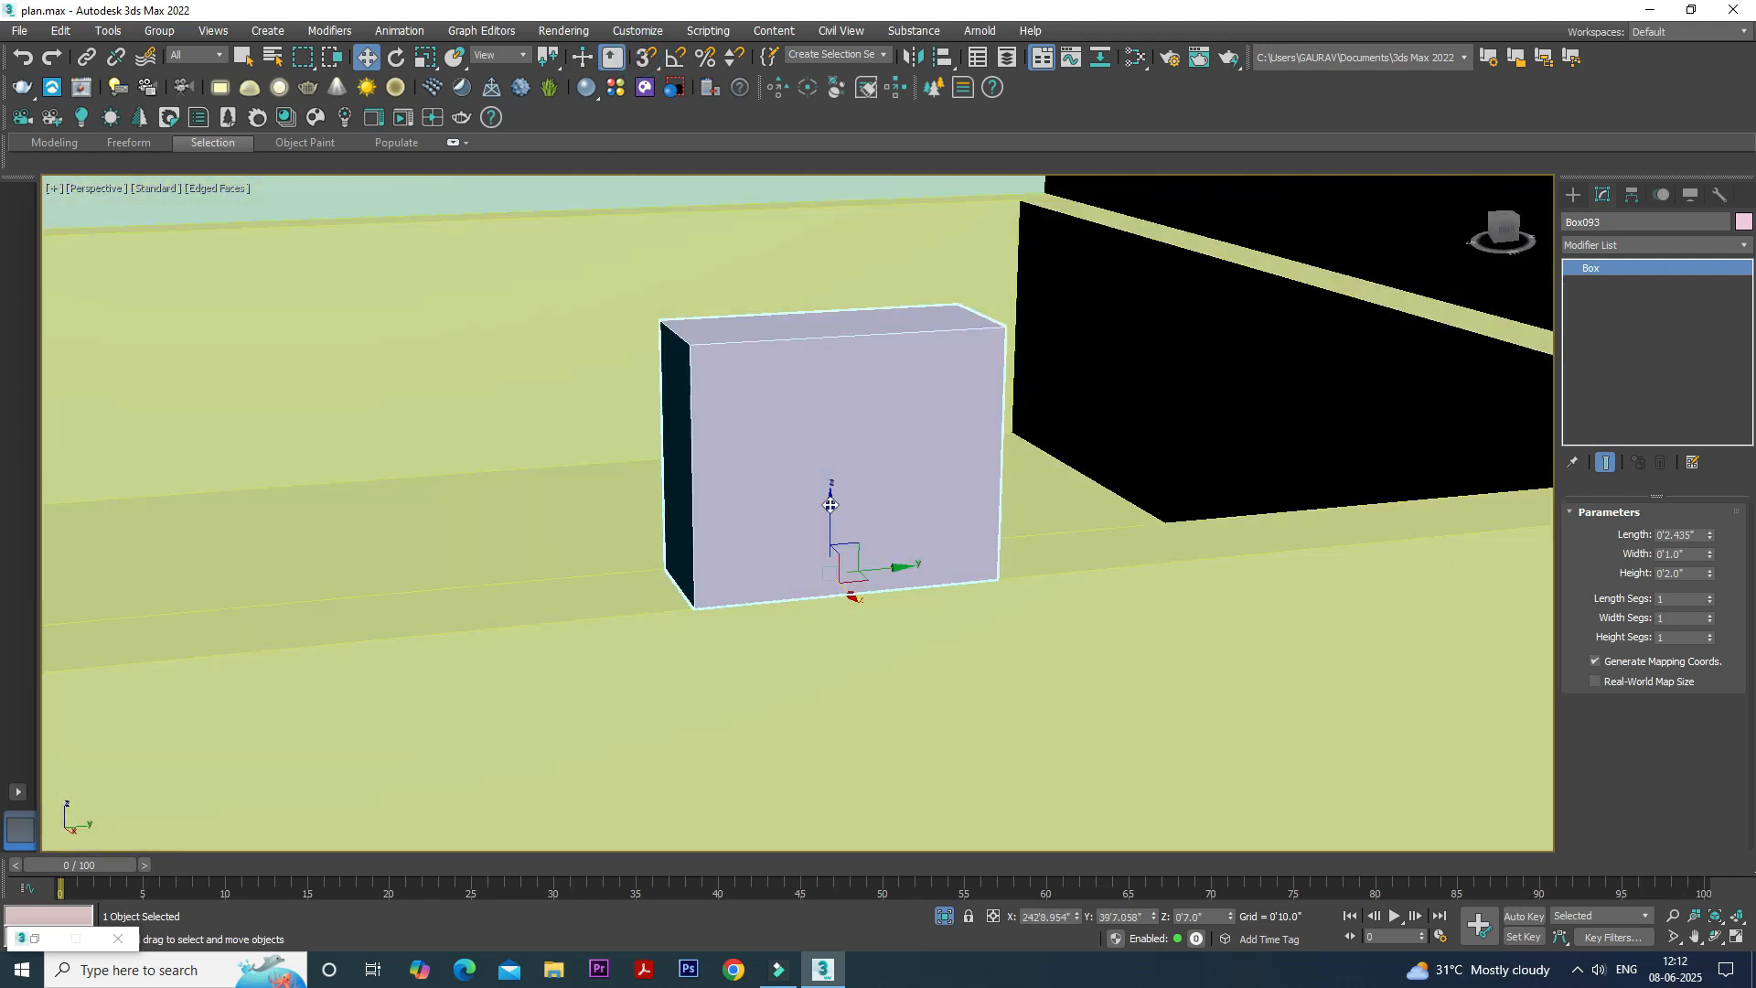
left_click_drag(826, 508, 832, 639)
scroll(869, 595, "down", 3)
middle_click_drag(869, 596, 846, 597, "alt")
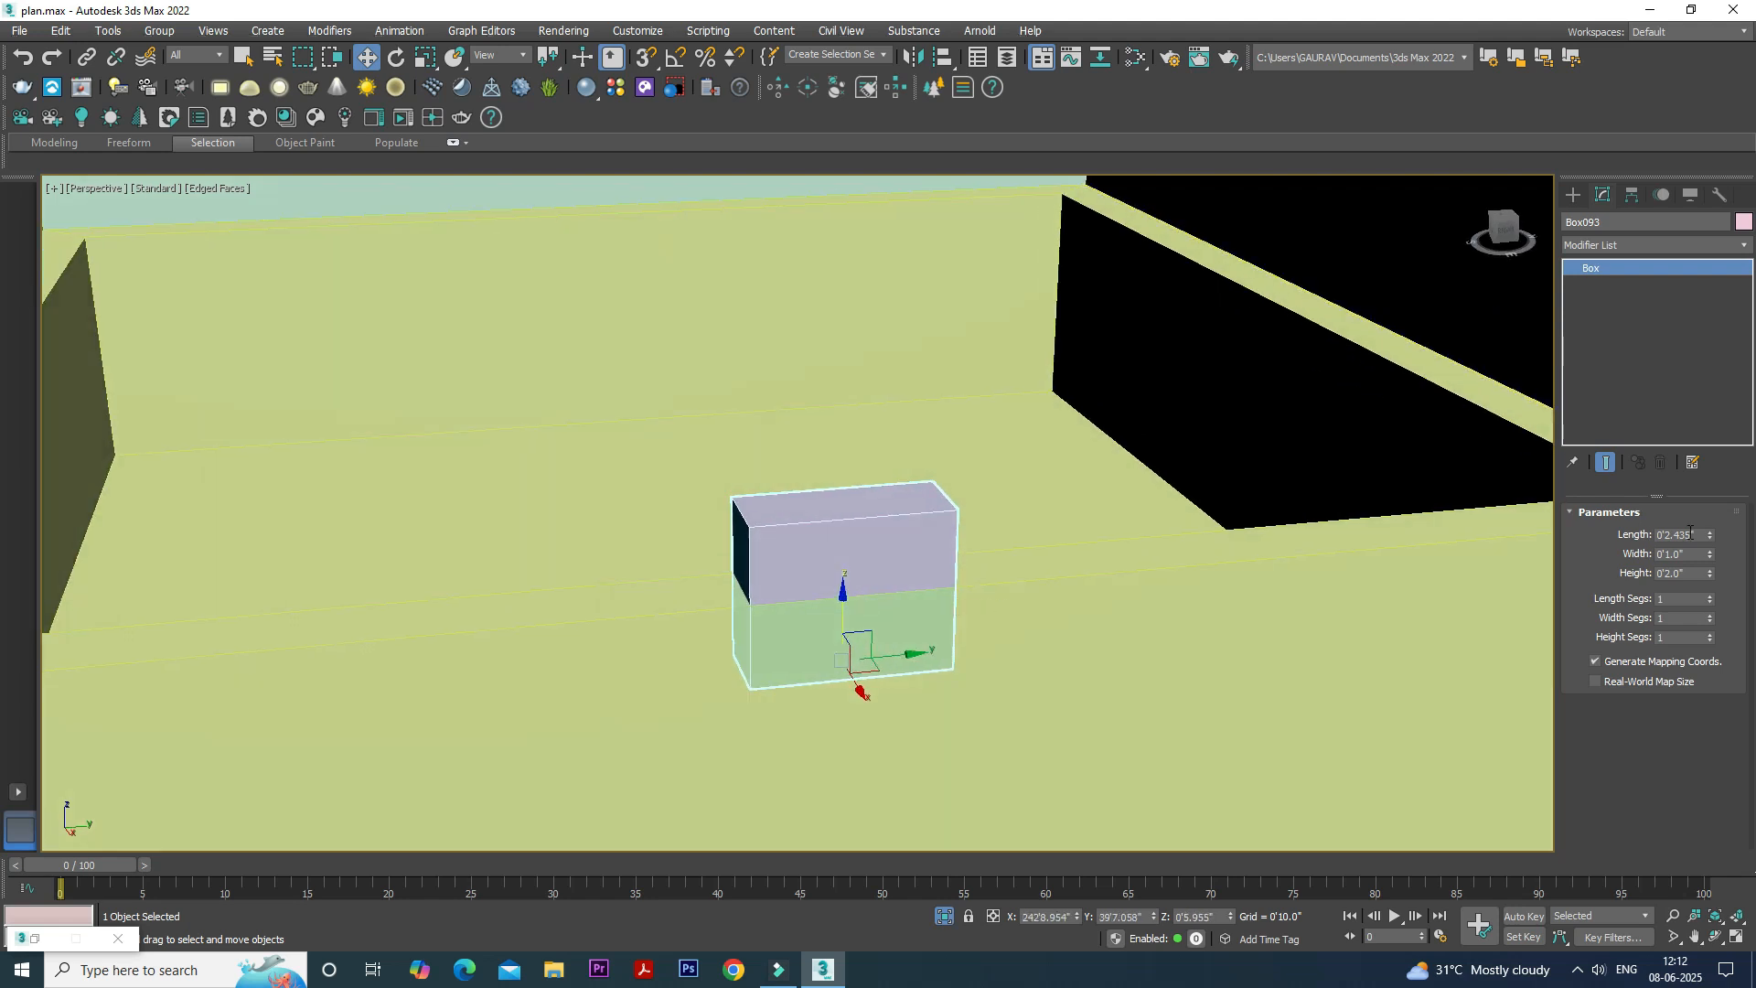
left_click_drag(1708, 554, 1714, 462)
- Subtract the small box from the hollowed box with ProBoolean to cut a notch in the front rim
left_click(1150, 587)
scroll(1149, 587, "down", 2)
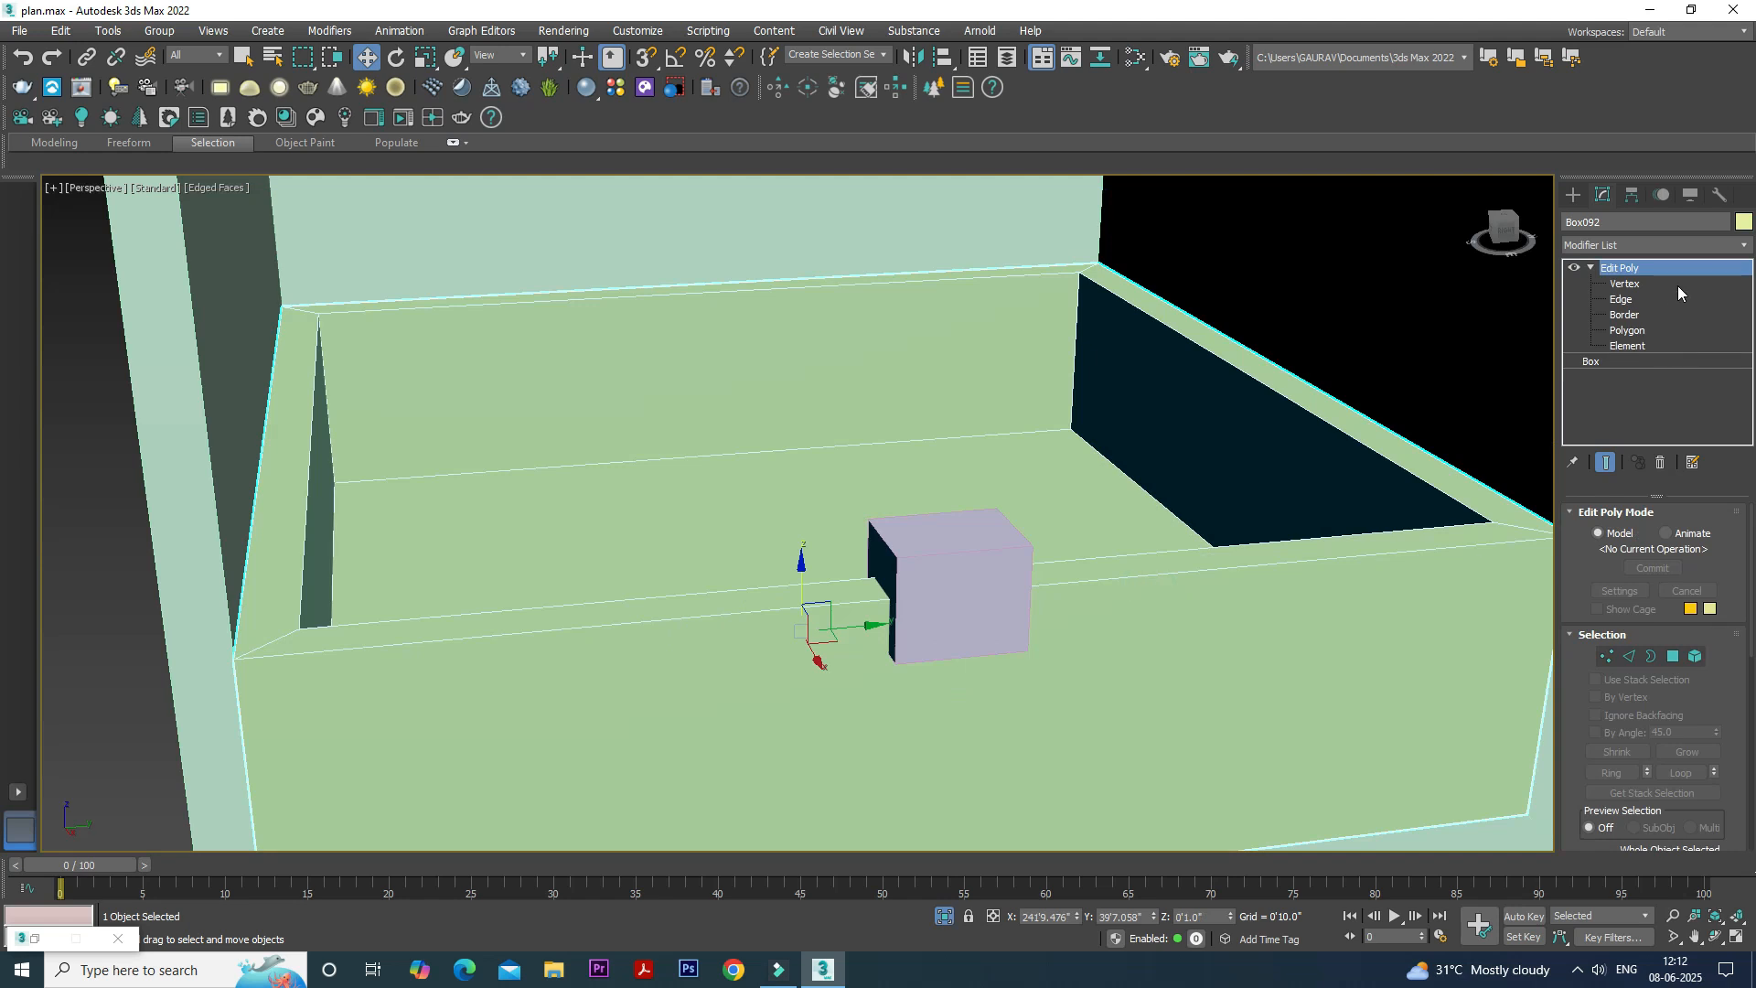
left_click(1574, 194)
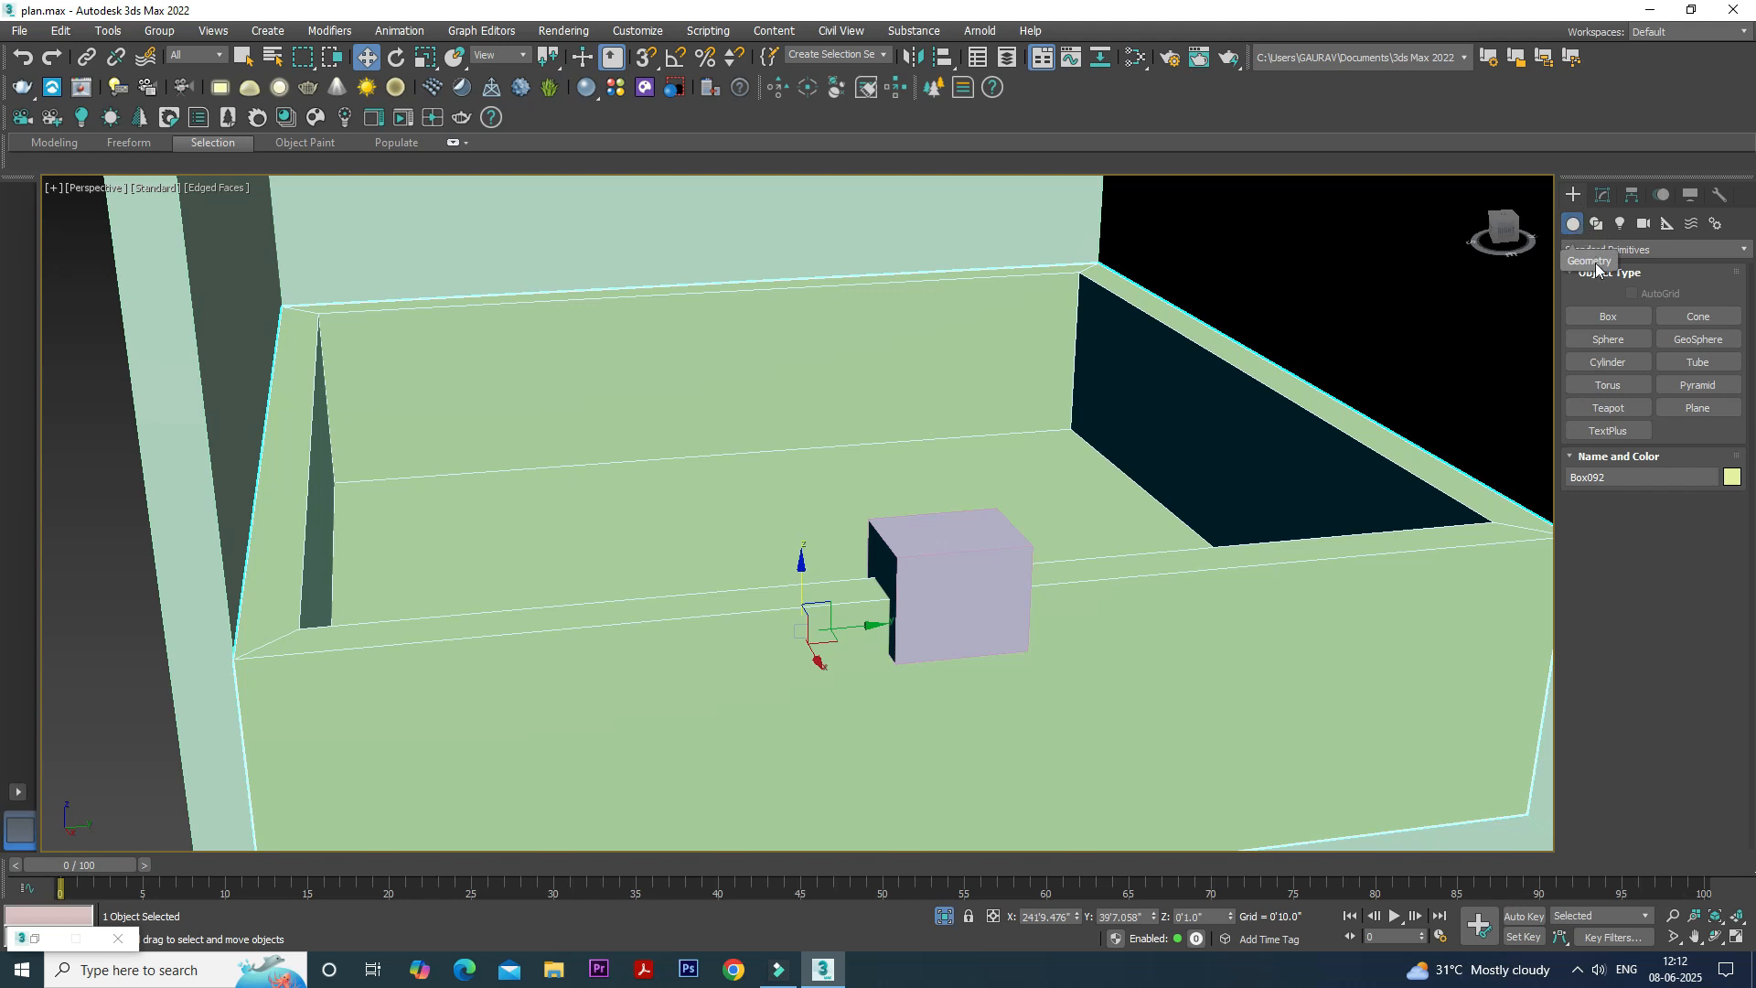
left_click(1678, 249)
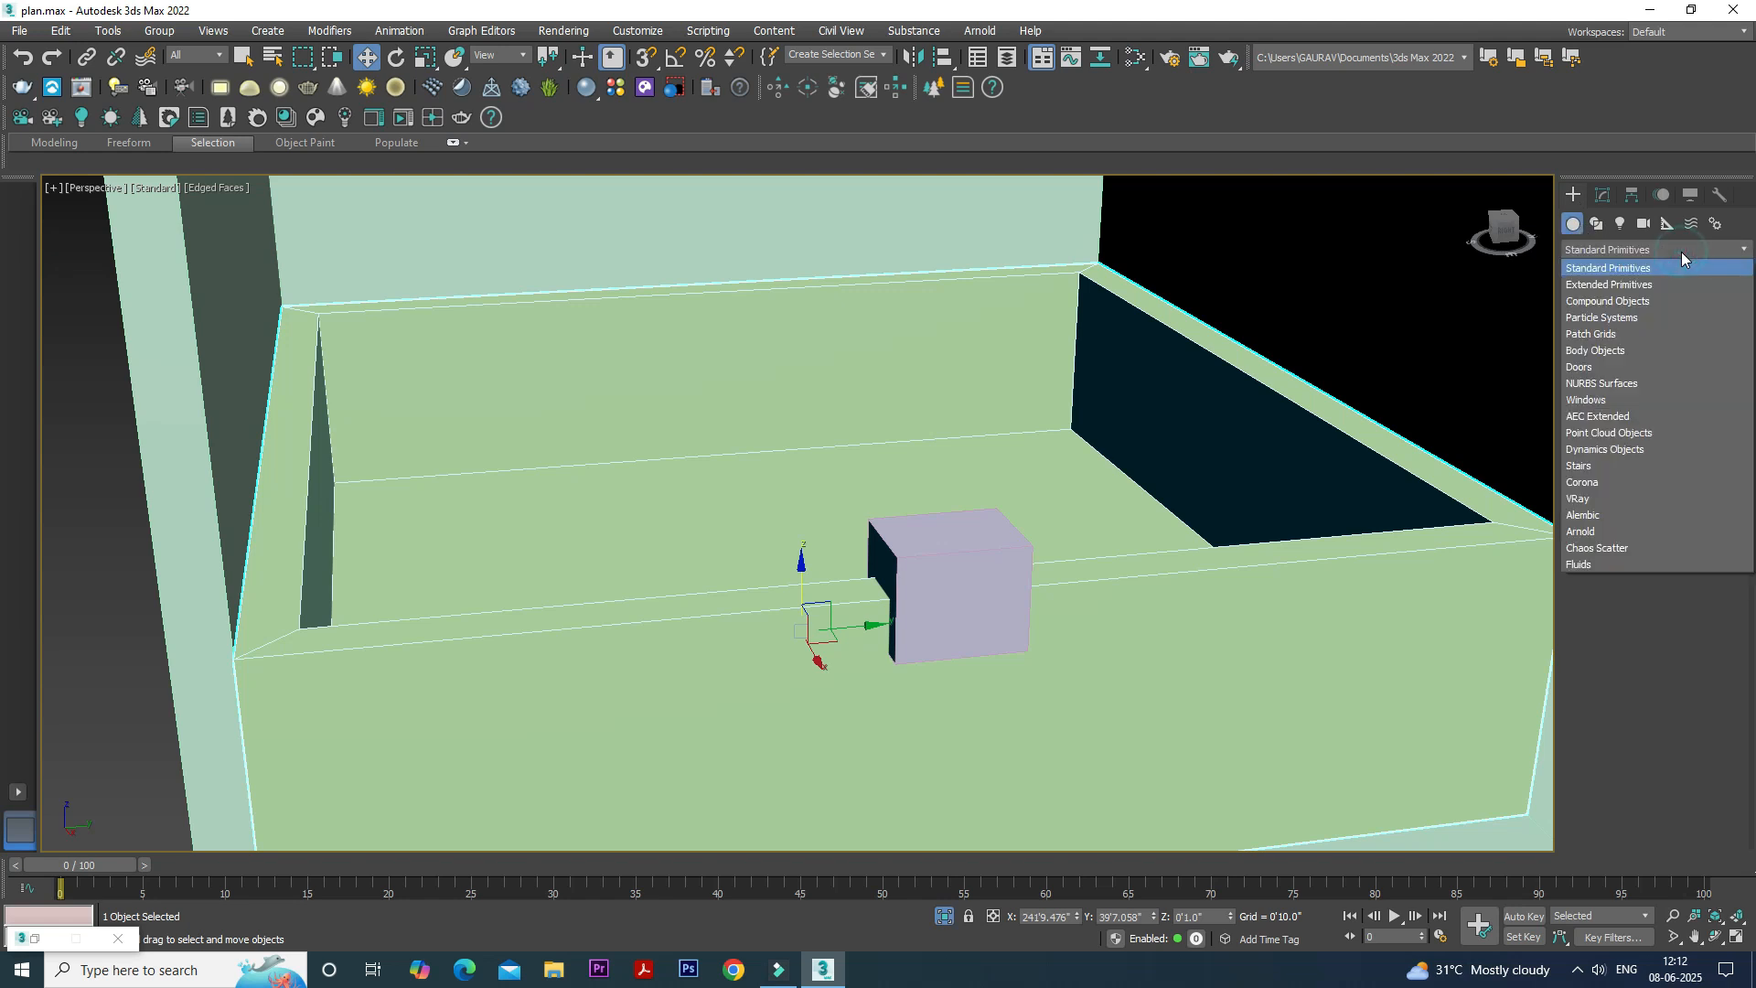
left_click(1650, 302)
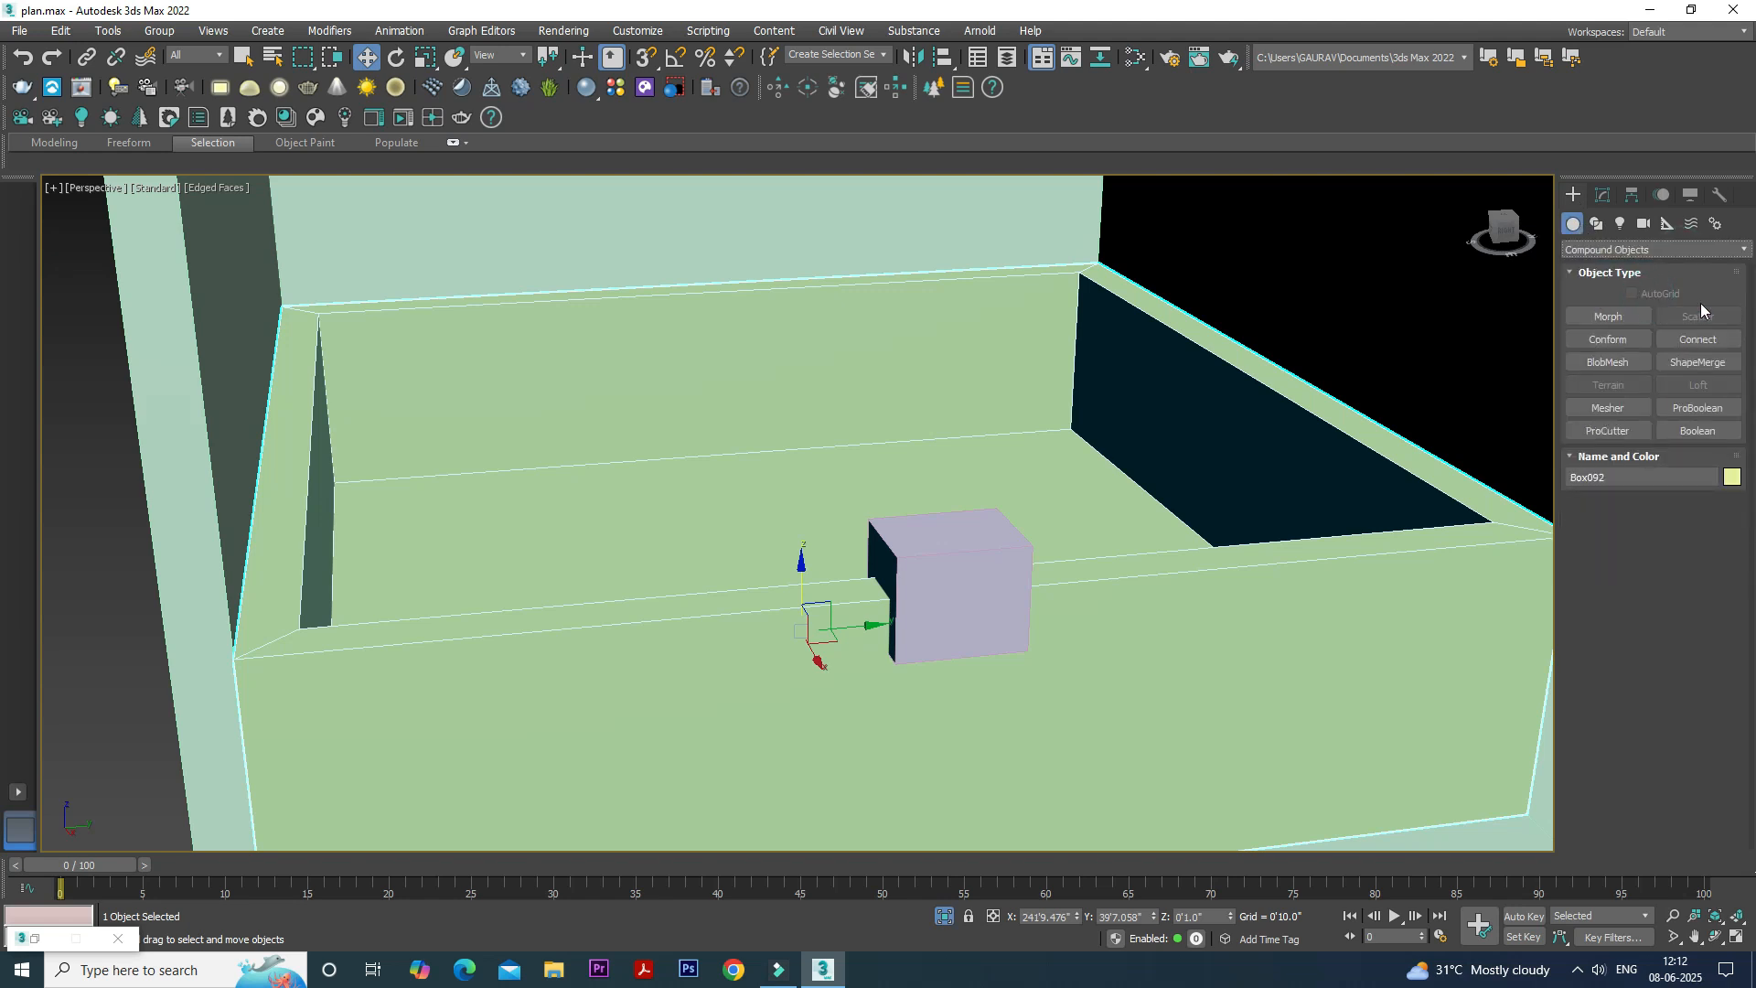
left_click(1706, 414)
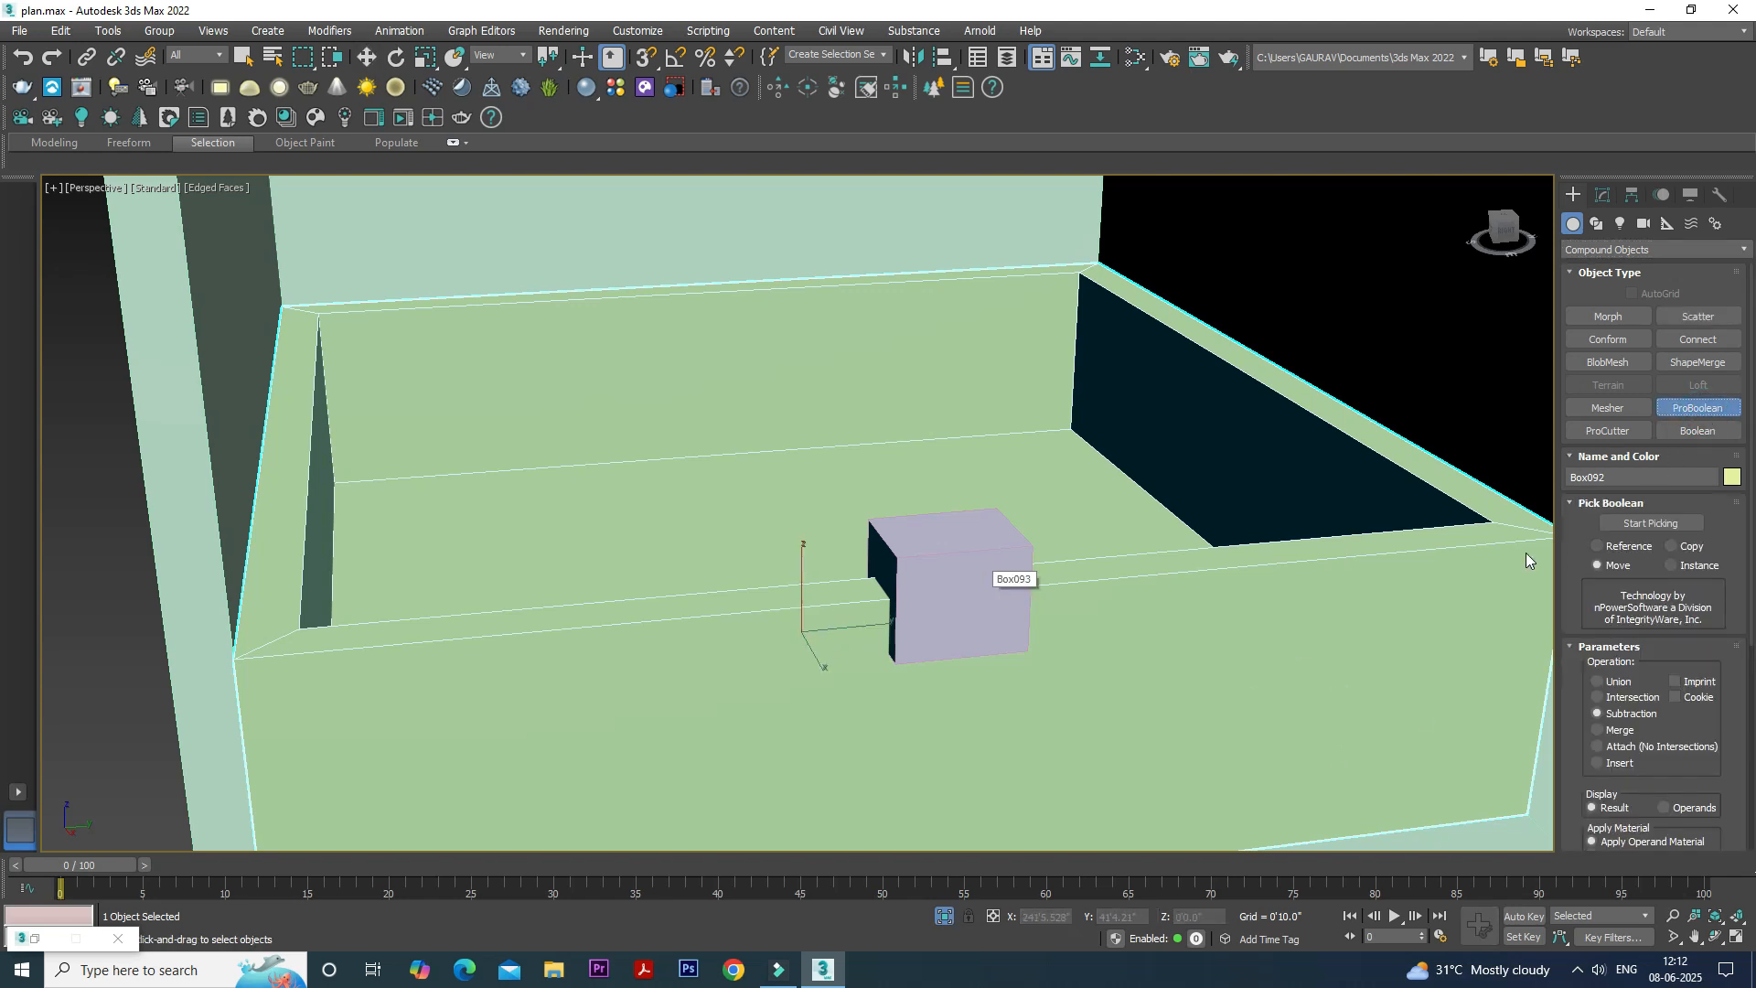
left_click(1651, 523)
left_click(963, 611)
- Add an Edit Poly modifier to the notched box and enter Edge sub-object level
scroll(962, 612, "down", 5)
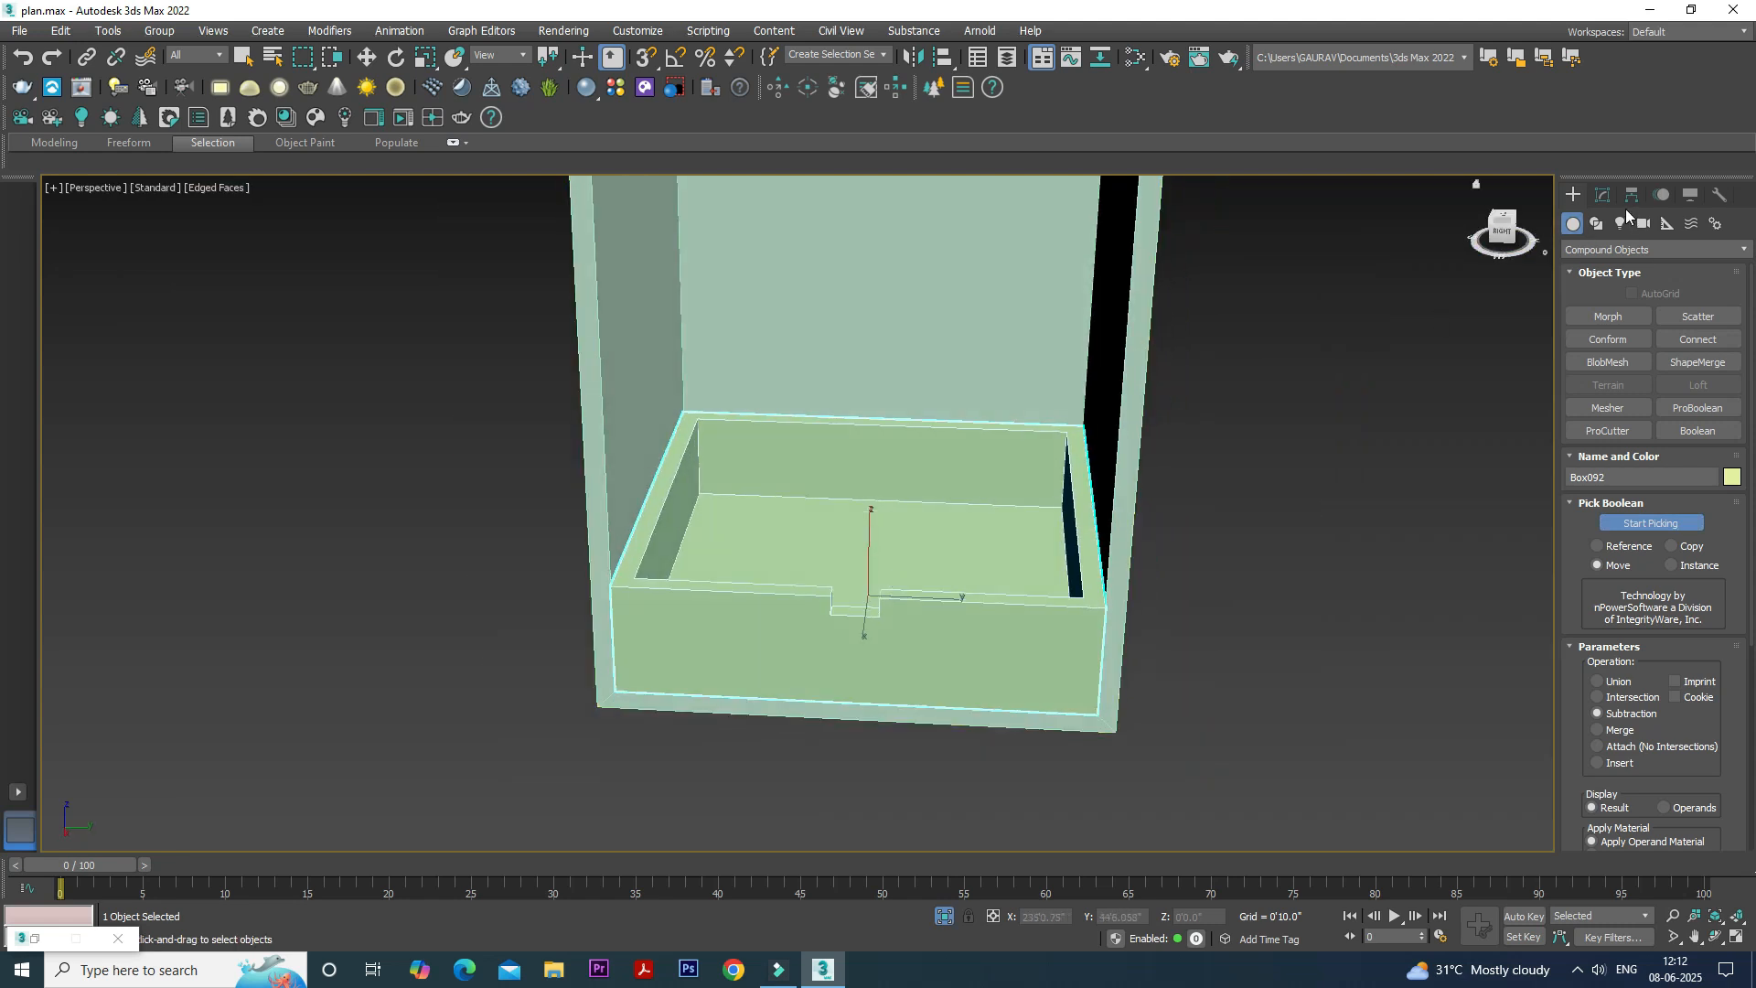
left_click(1603, 195)
left_click(1651, 245)
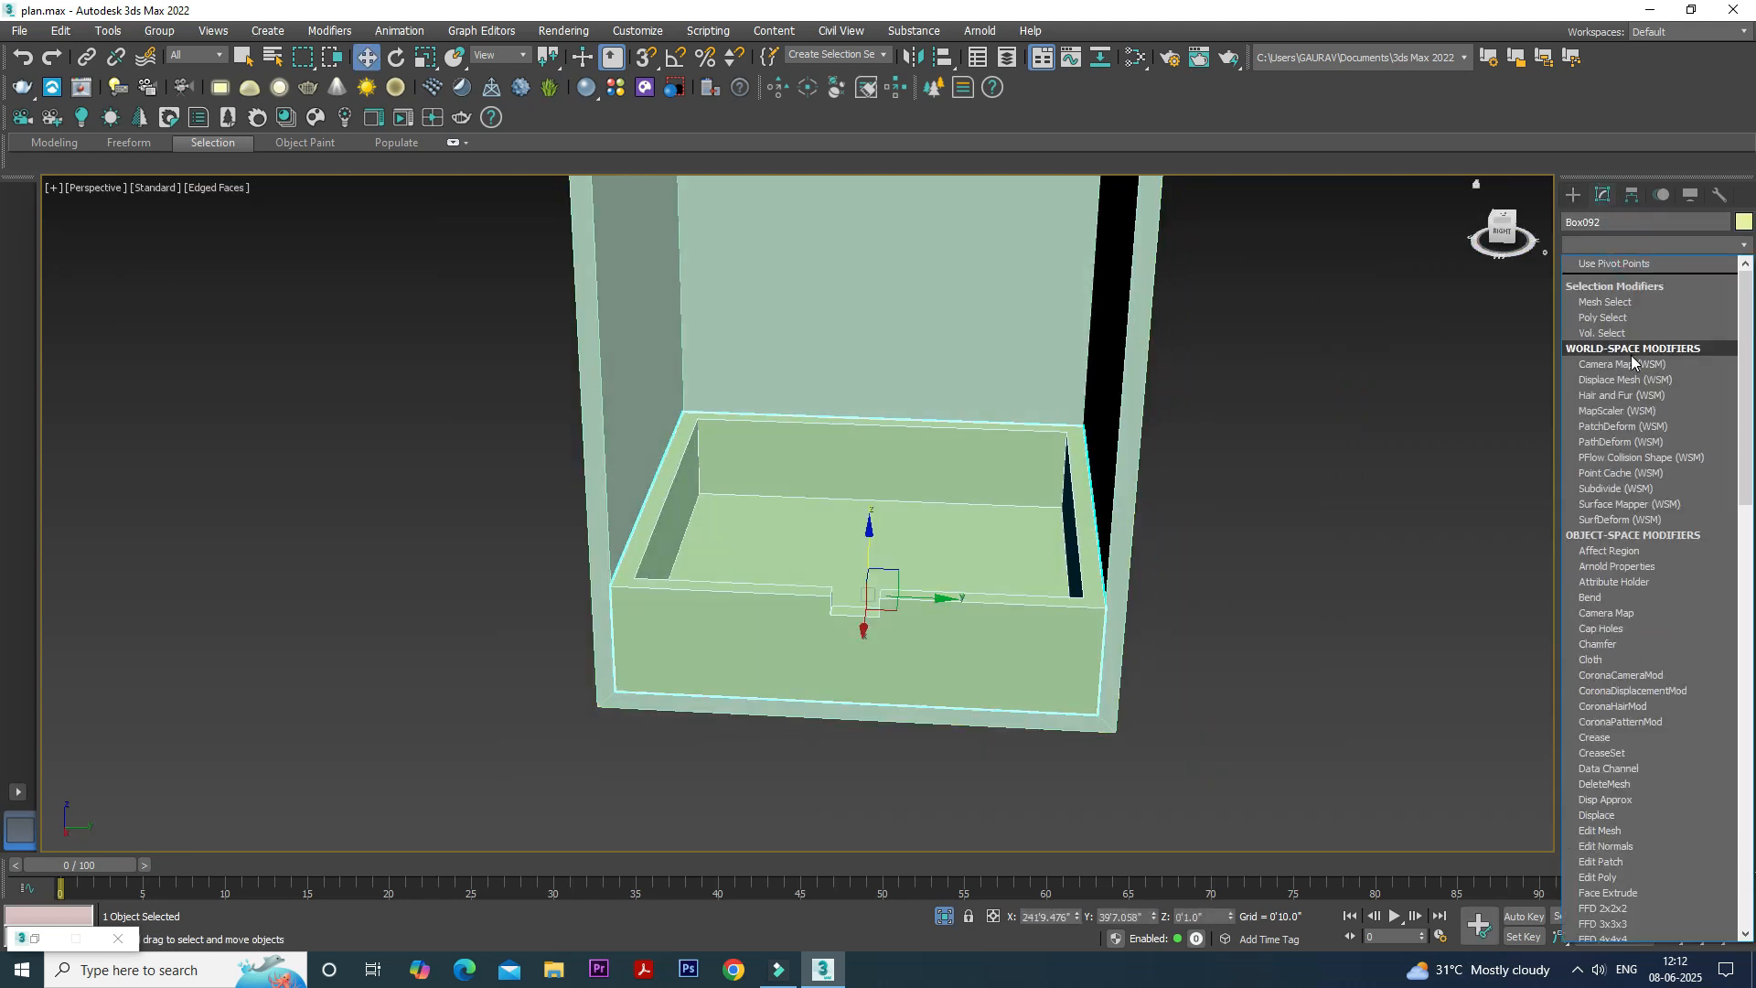
scroll(1632, 356, "down", 10)
left_click(1630, 309)
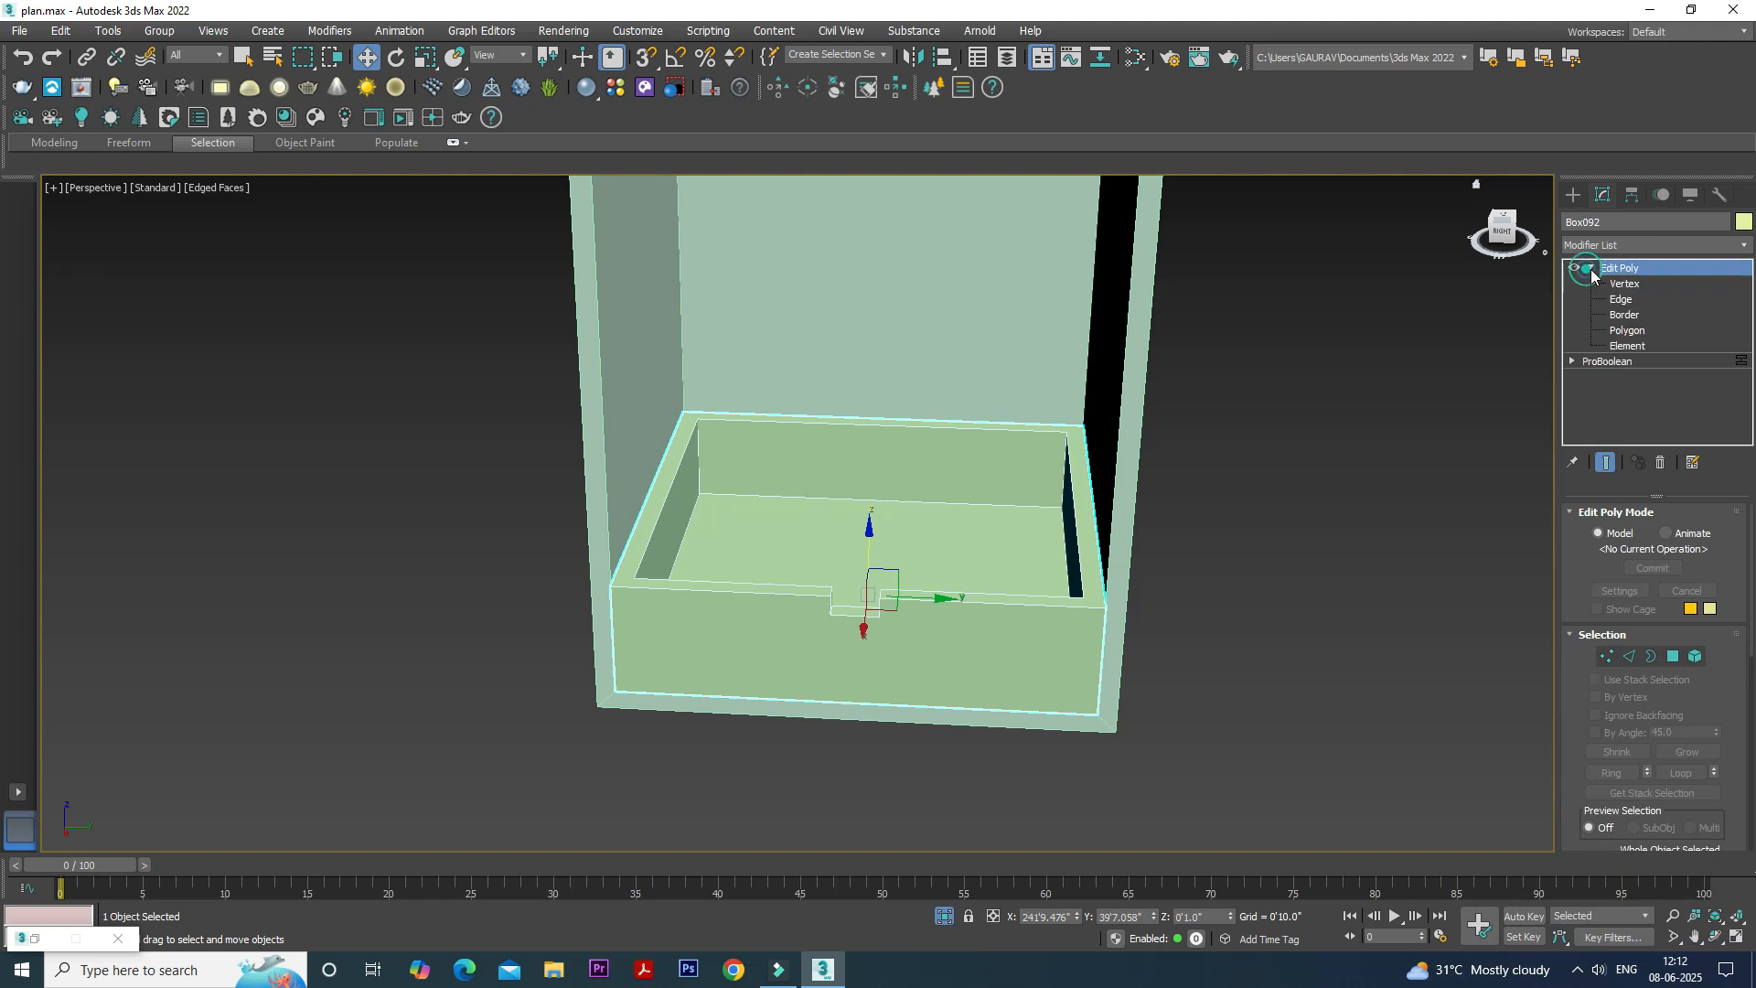
left_click(1621, 299)
left_click(973, 545)
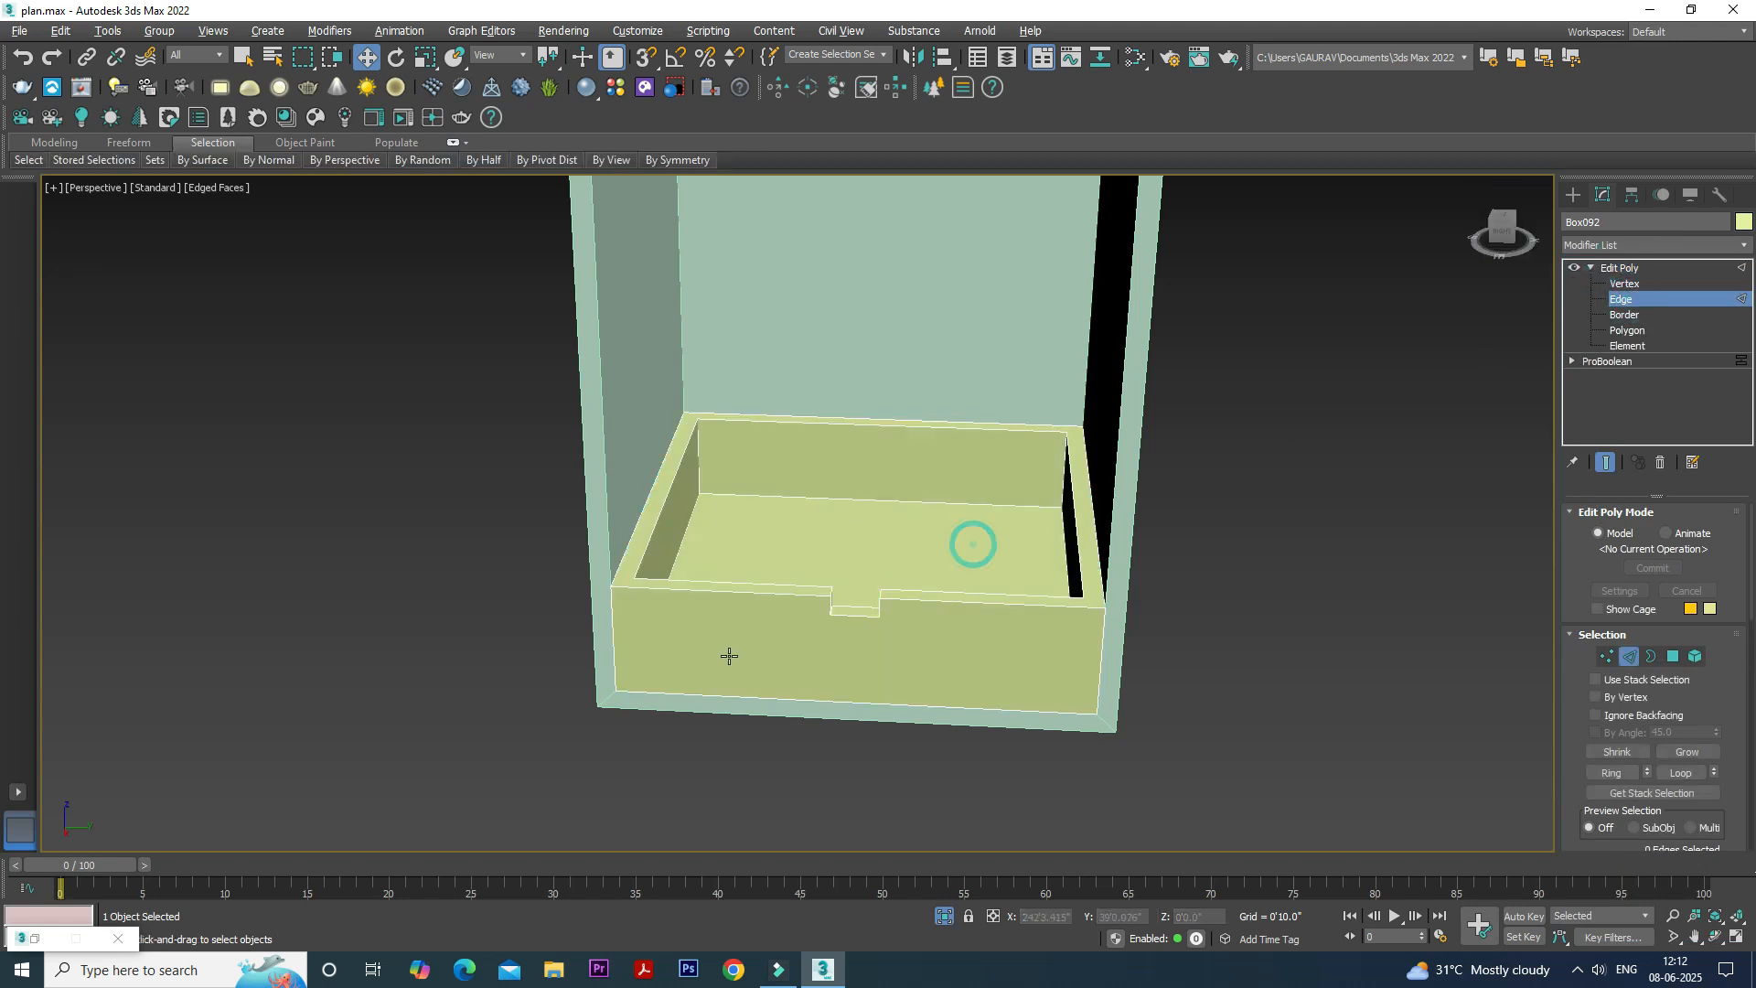
- Select the short top edge at the notch's left side and open the Move Transform Type-In
middle_click_drag(729, 656, 710, 658, "alt")
scroll(741, 643, "up", 5)
scroll(932, 509, "up", 4)
left_click(828, 512)
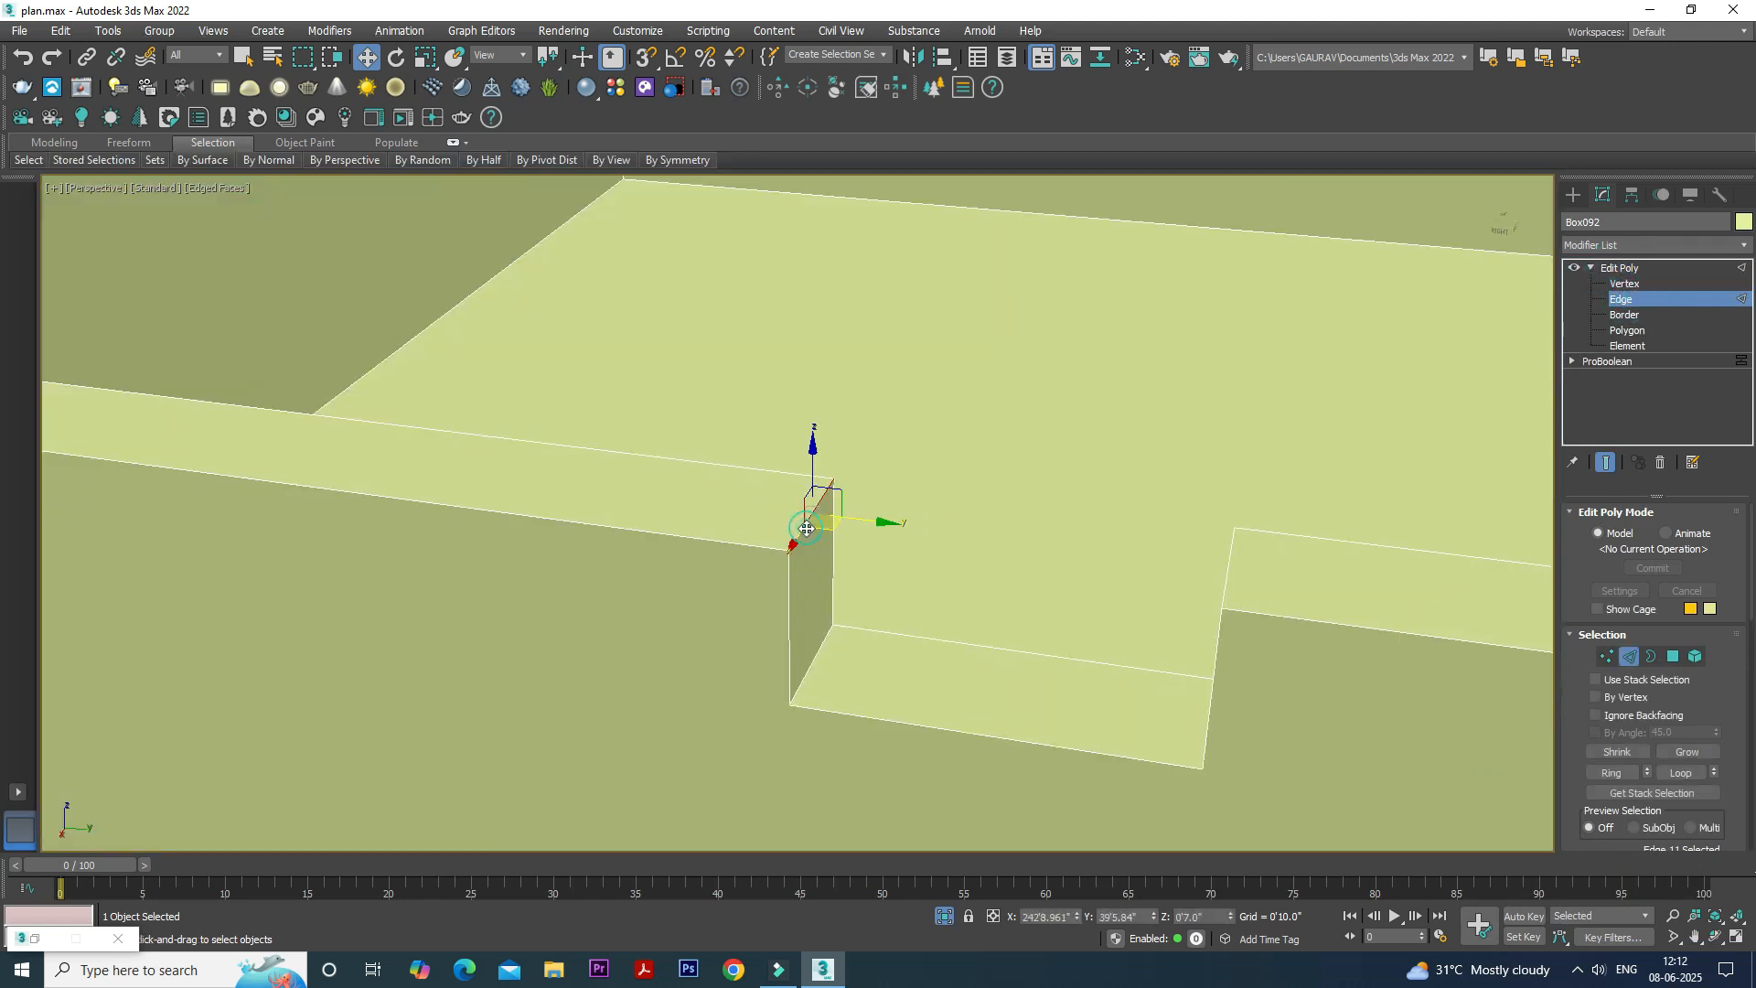
right_click(365, 58)
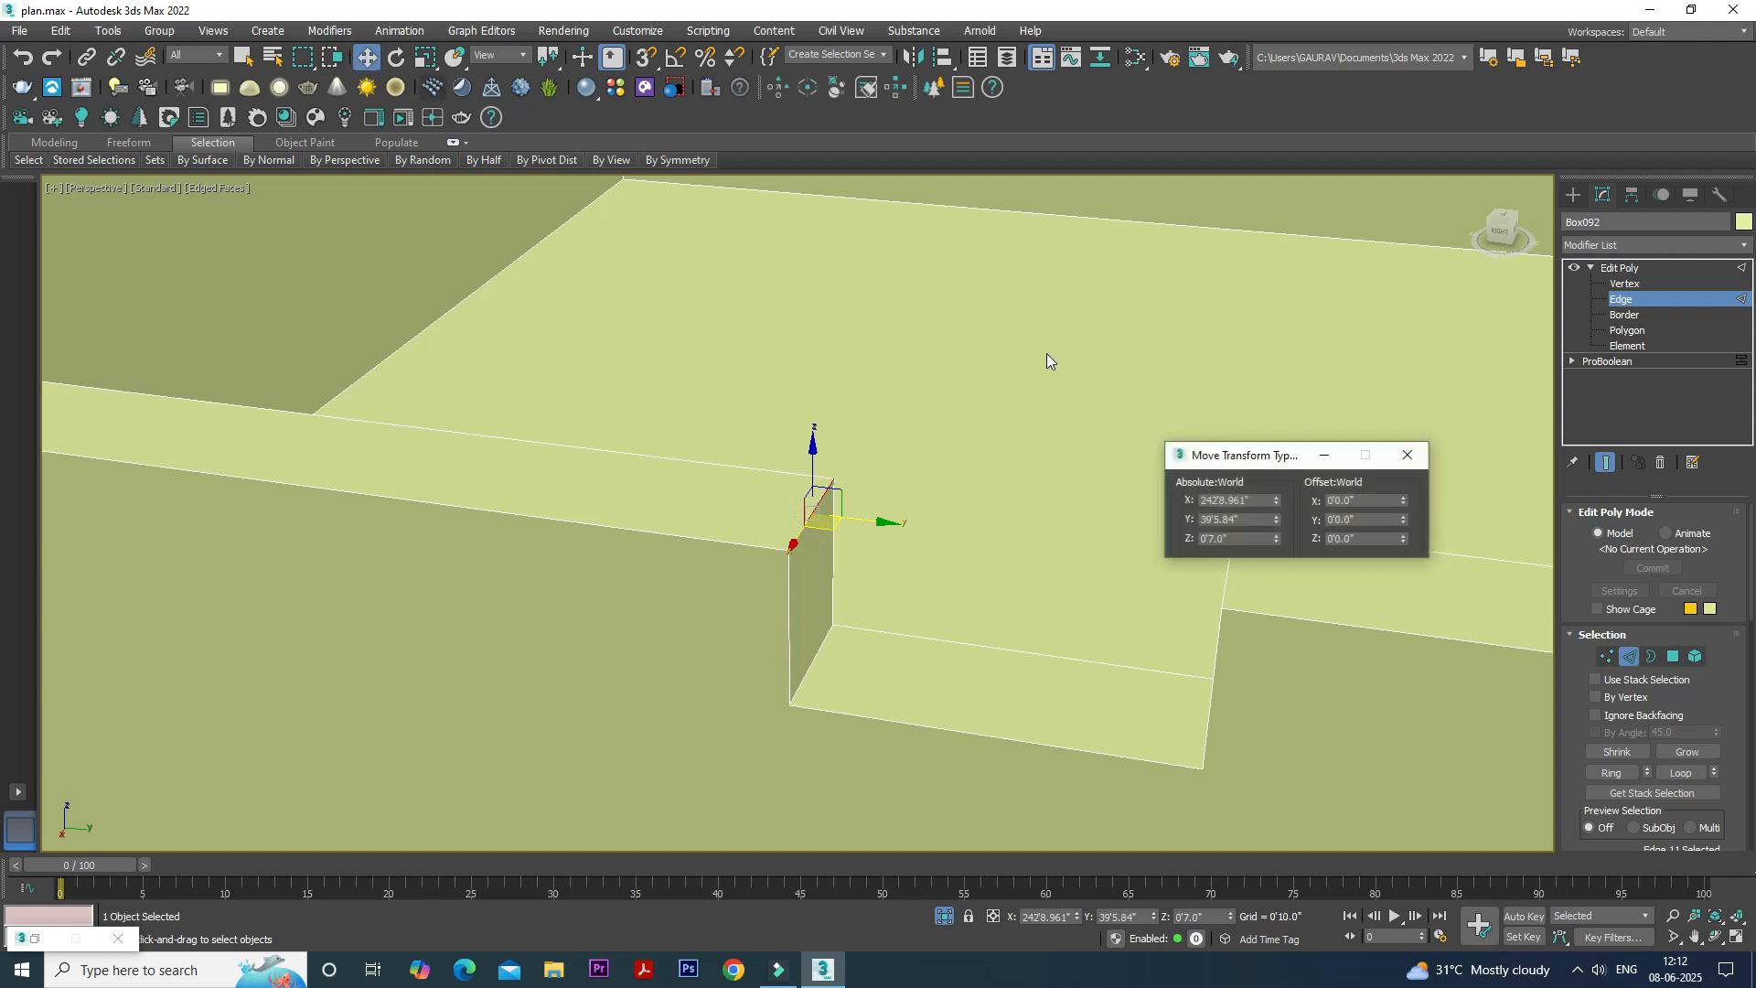
- Try offsetting the selected notch edge by 0.6" along Y, and undo the move
left_click(1379, 519)
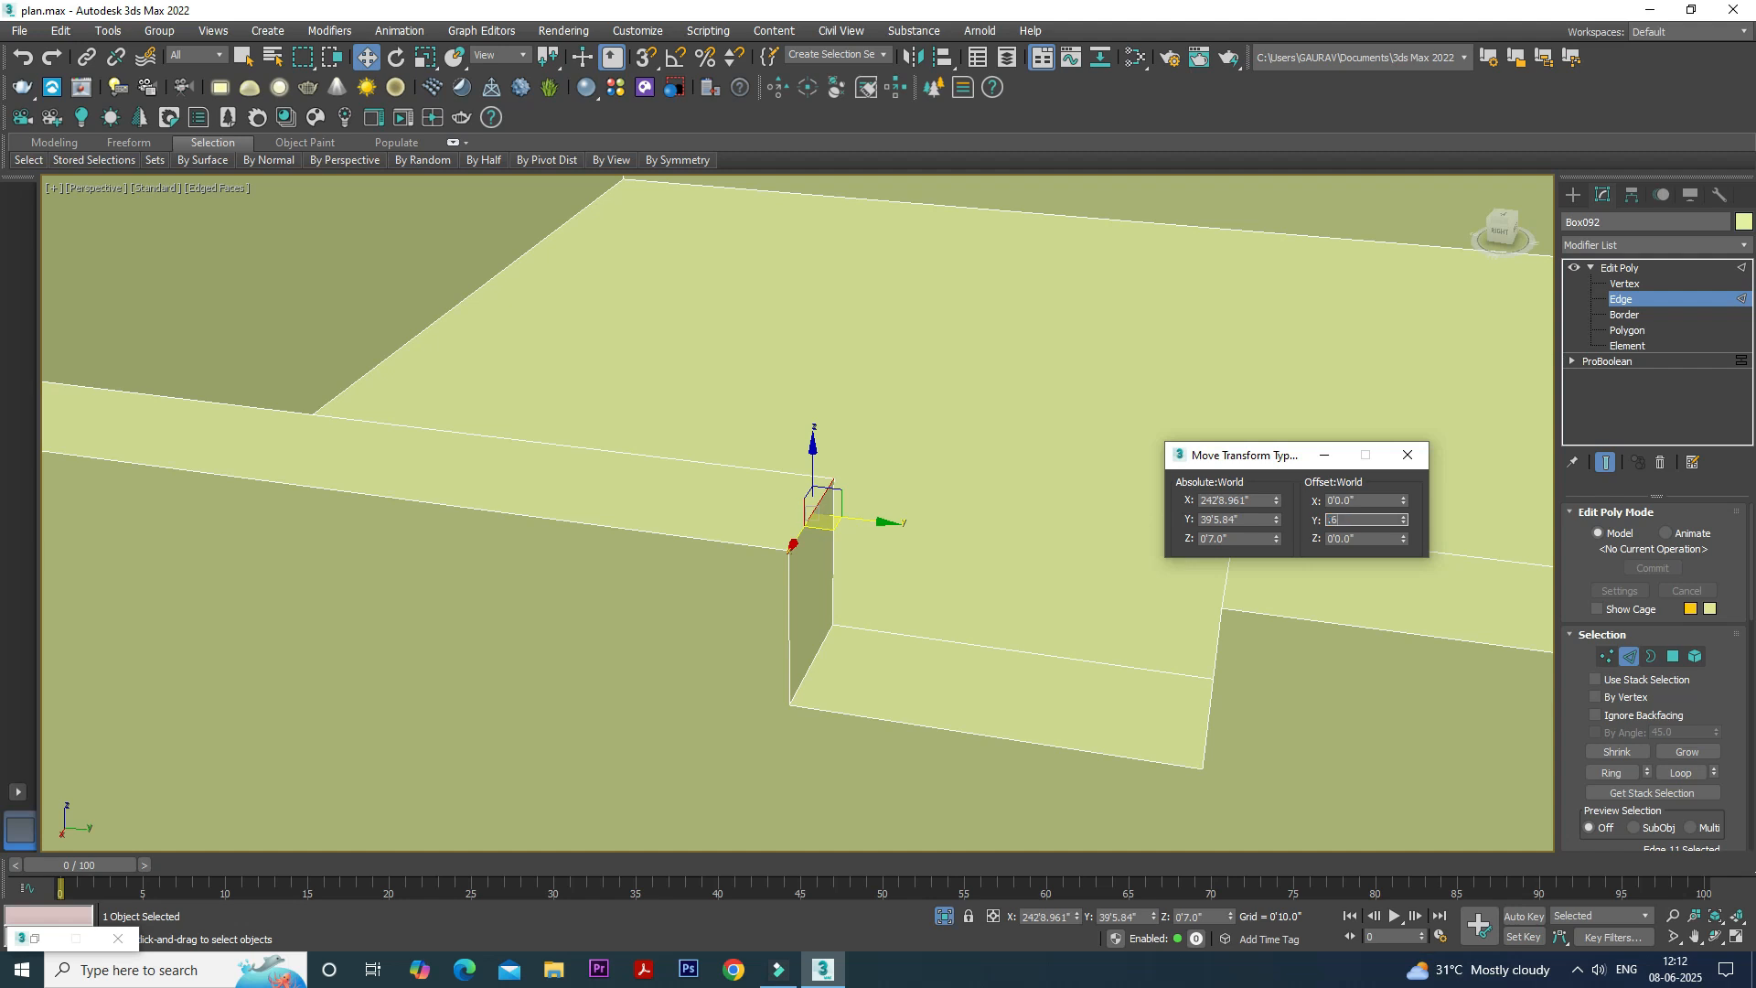
key("Return")
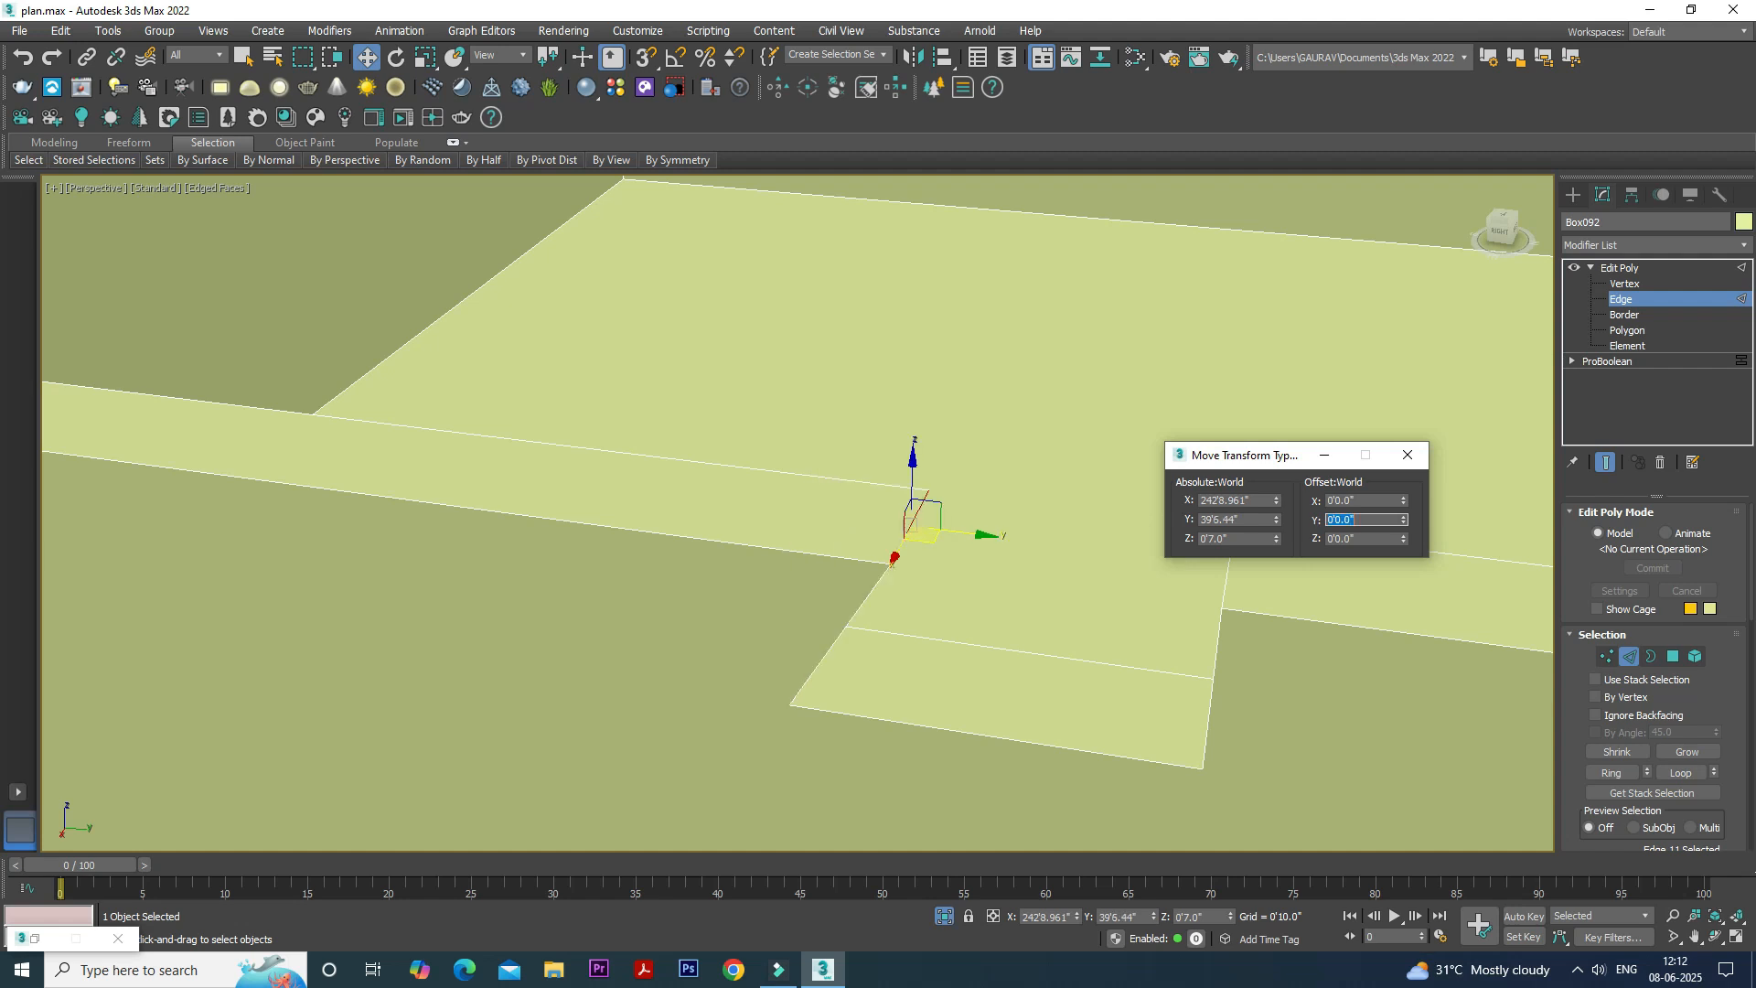
middle_click_drag(947, 534, 915, 526)
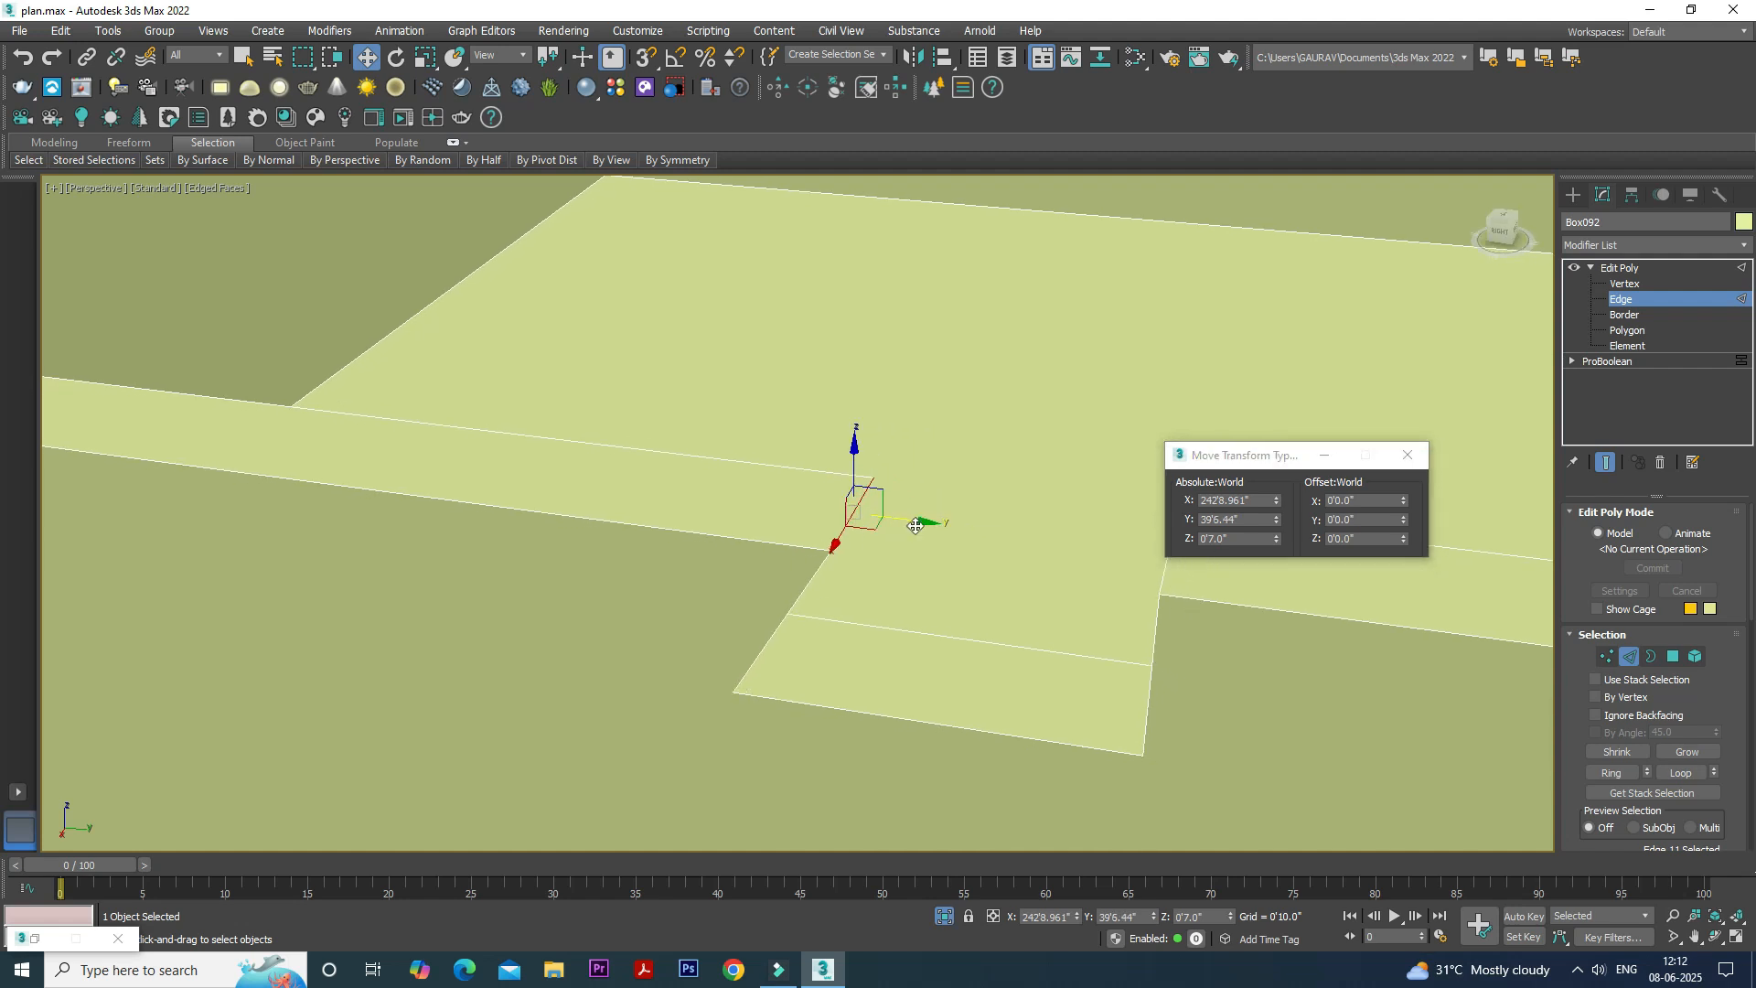
key("ctrl+z")
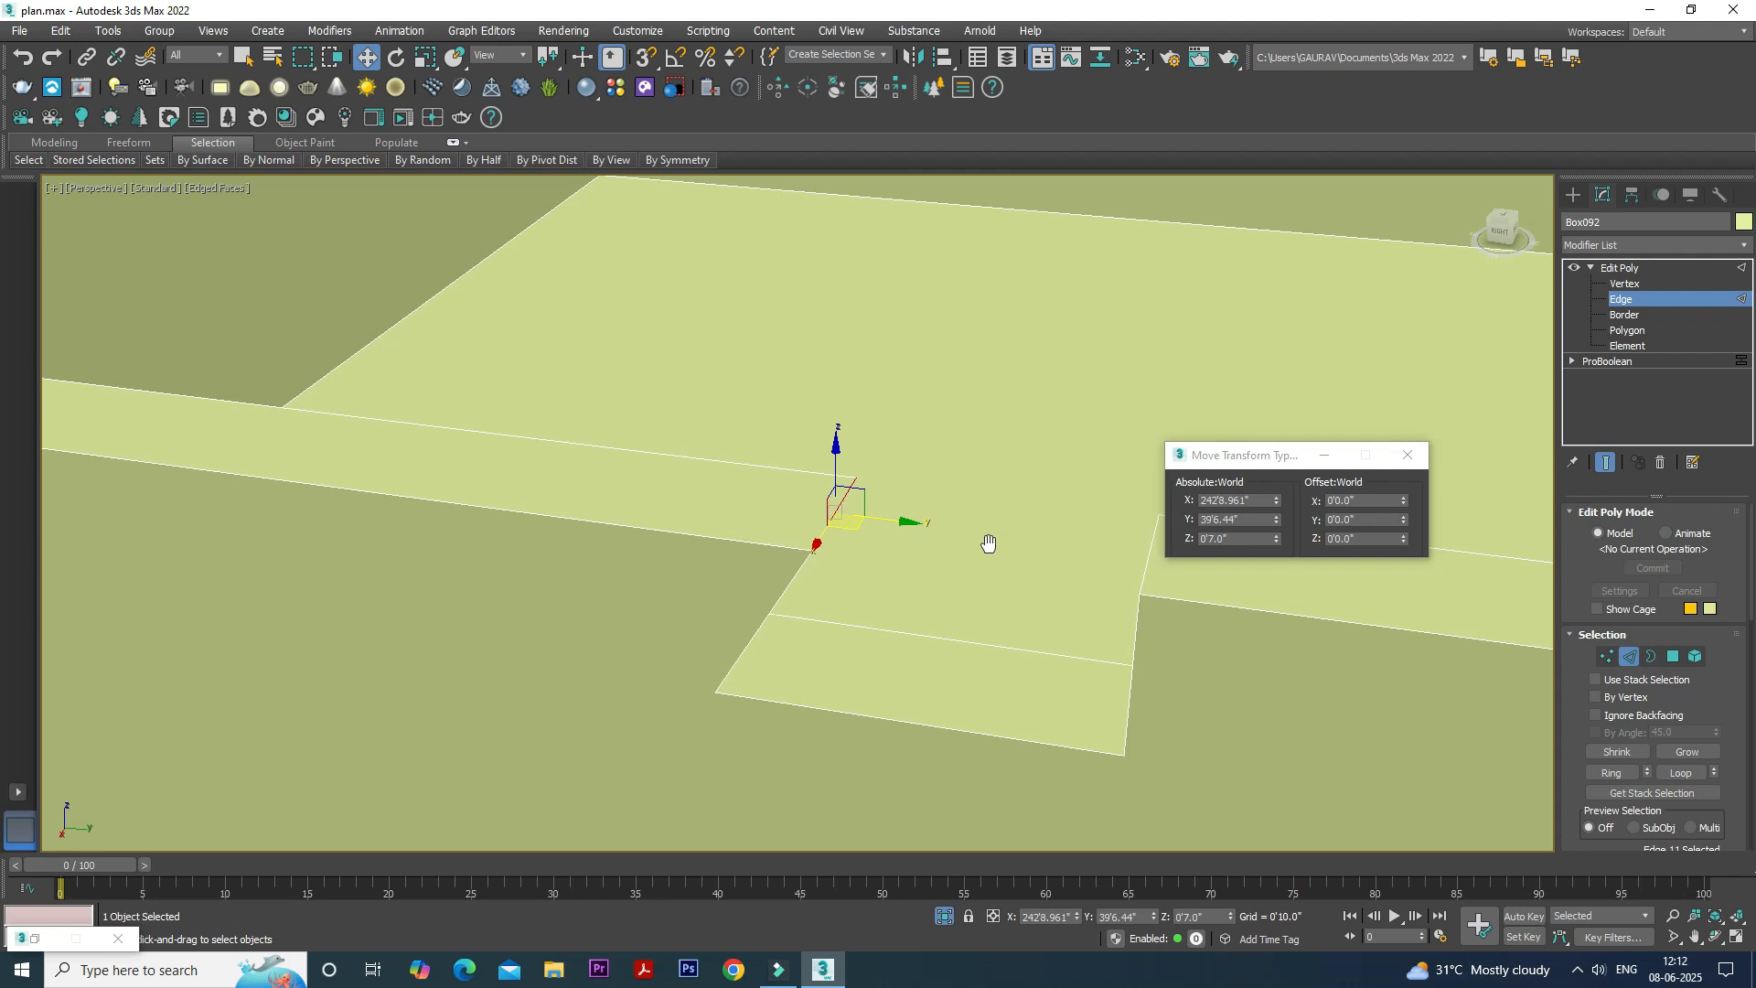
- Flare the notch by moving the selected top edge -0.6" along Y and the opposite top edge outward to match
left_click(1380, 517)
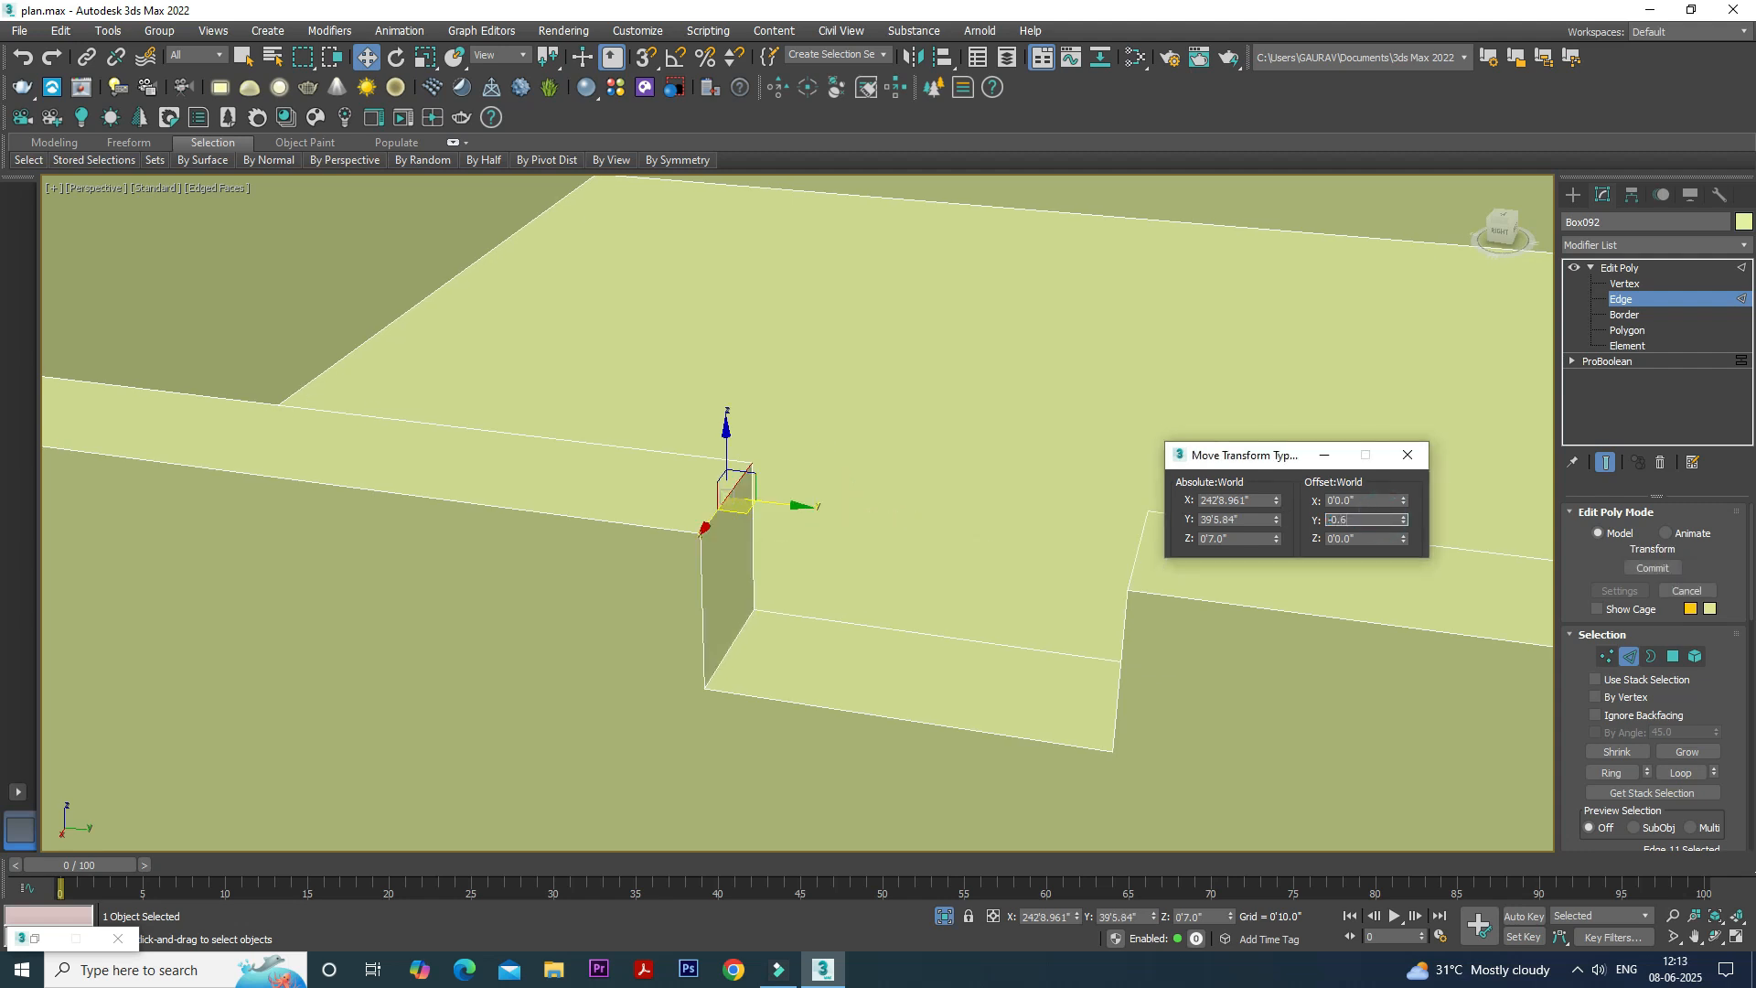
type("-0.6")
key("Return")
middle_click_drag(848, 539, 953, 534, "alt")
left_click(1051, 409)
left_click(1379, 523)
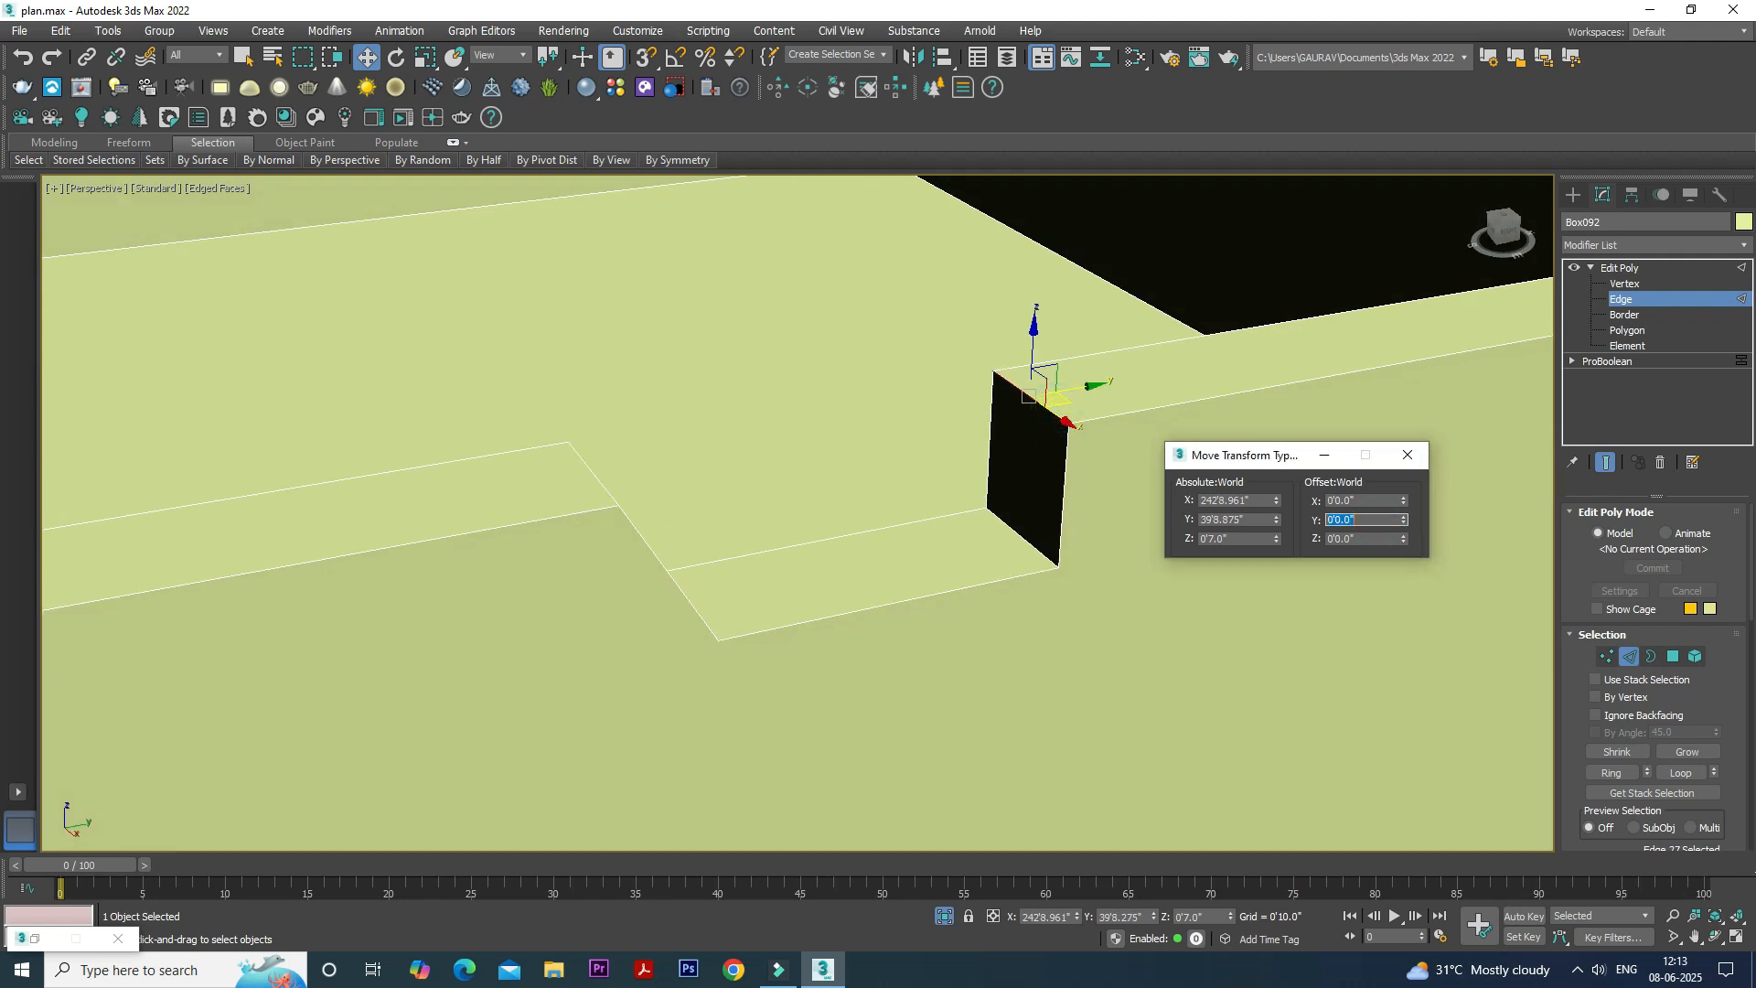
left_click(1407, 454)
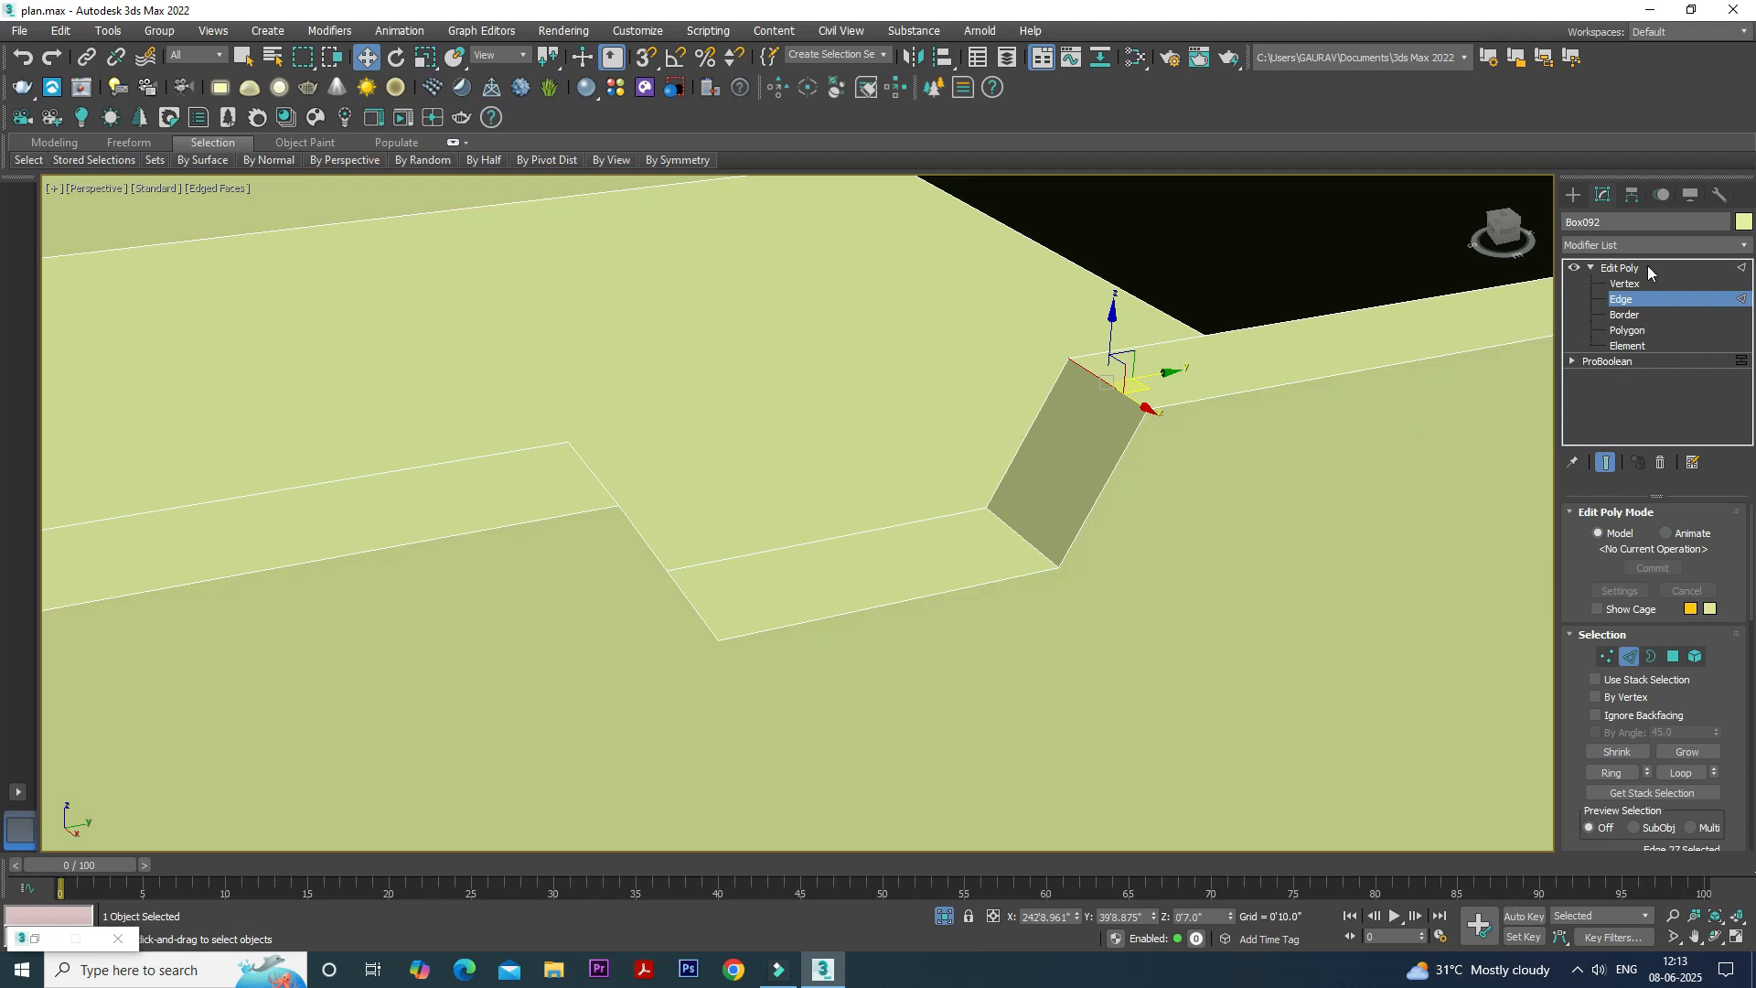
left_click(1649, 273)
- Start an instanced array of the drawer box with a 6" incremental move along Z and preview it
scroll(1006, 439, "down", 10)
middle_click_drag(924, 494, 787, 674, "alt")
scroll(796, 677, "down", 3)
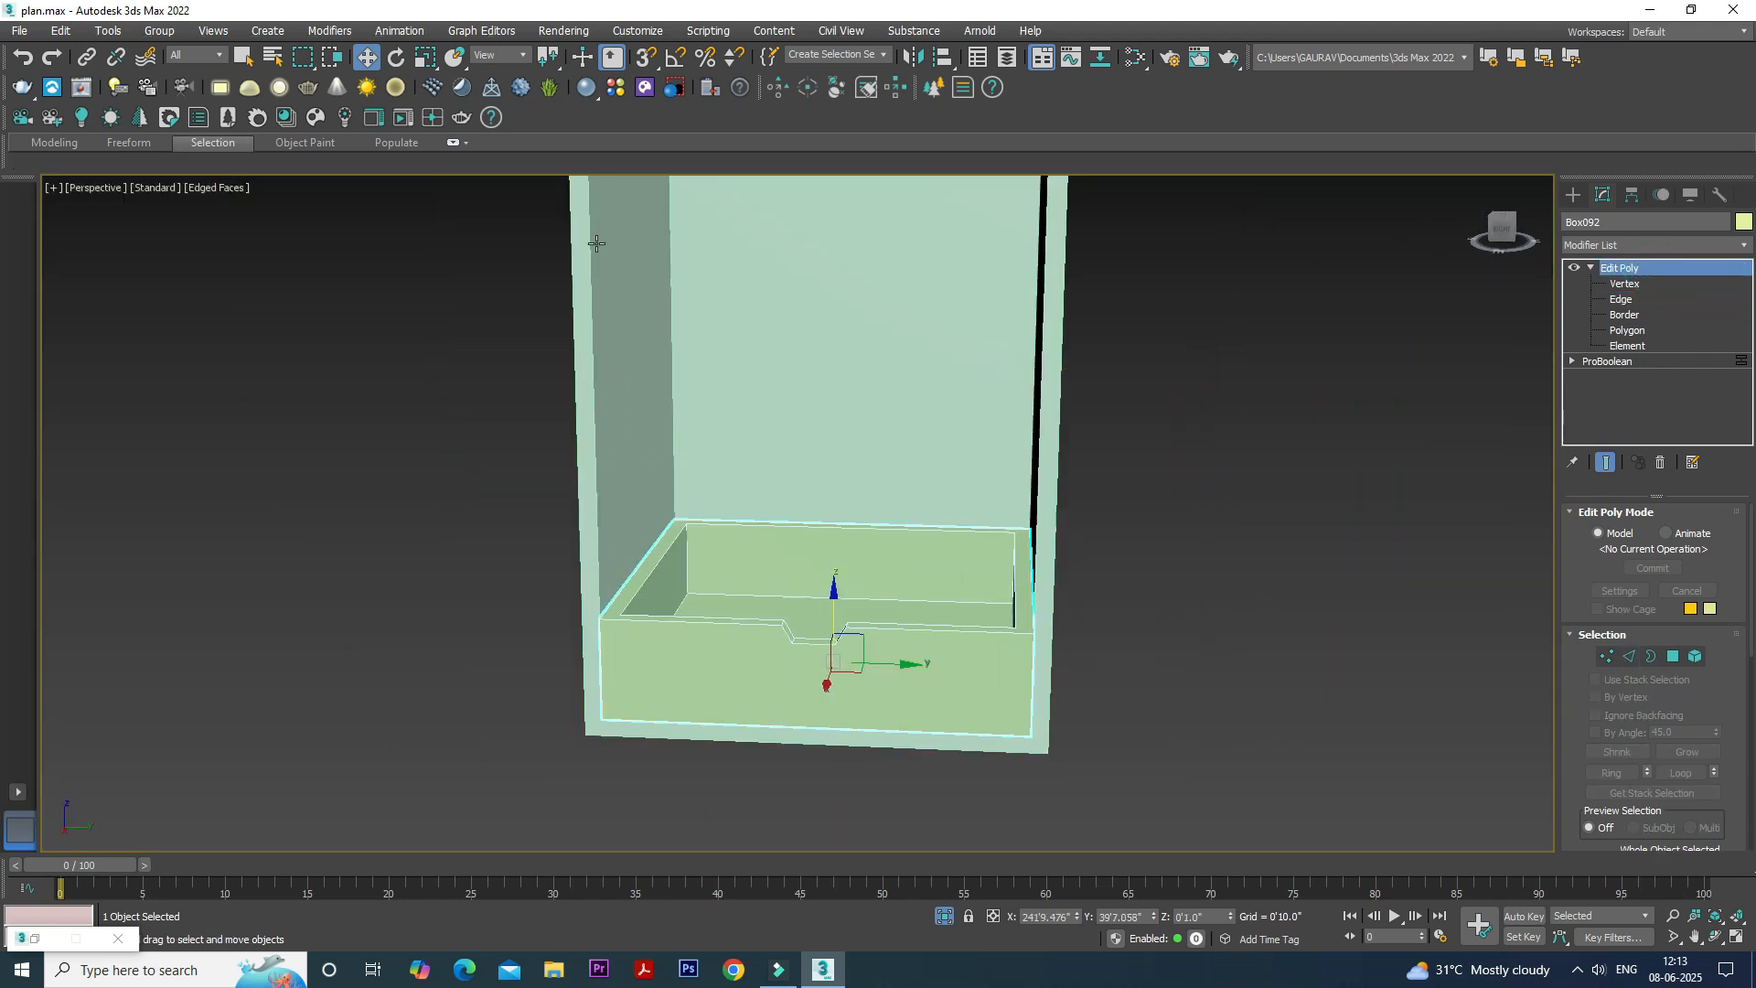
left_click(104, 33)
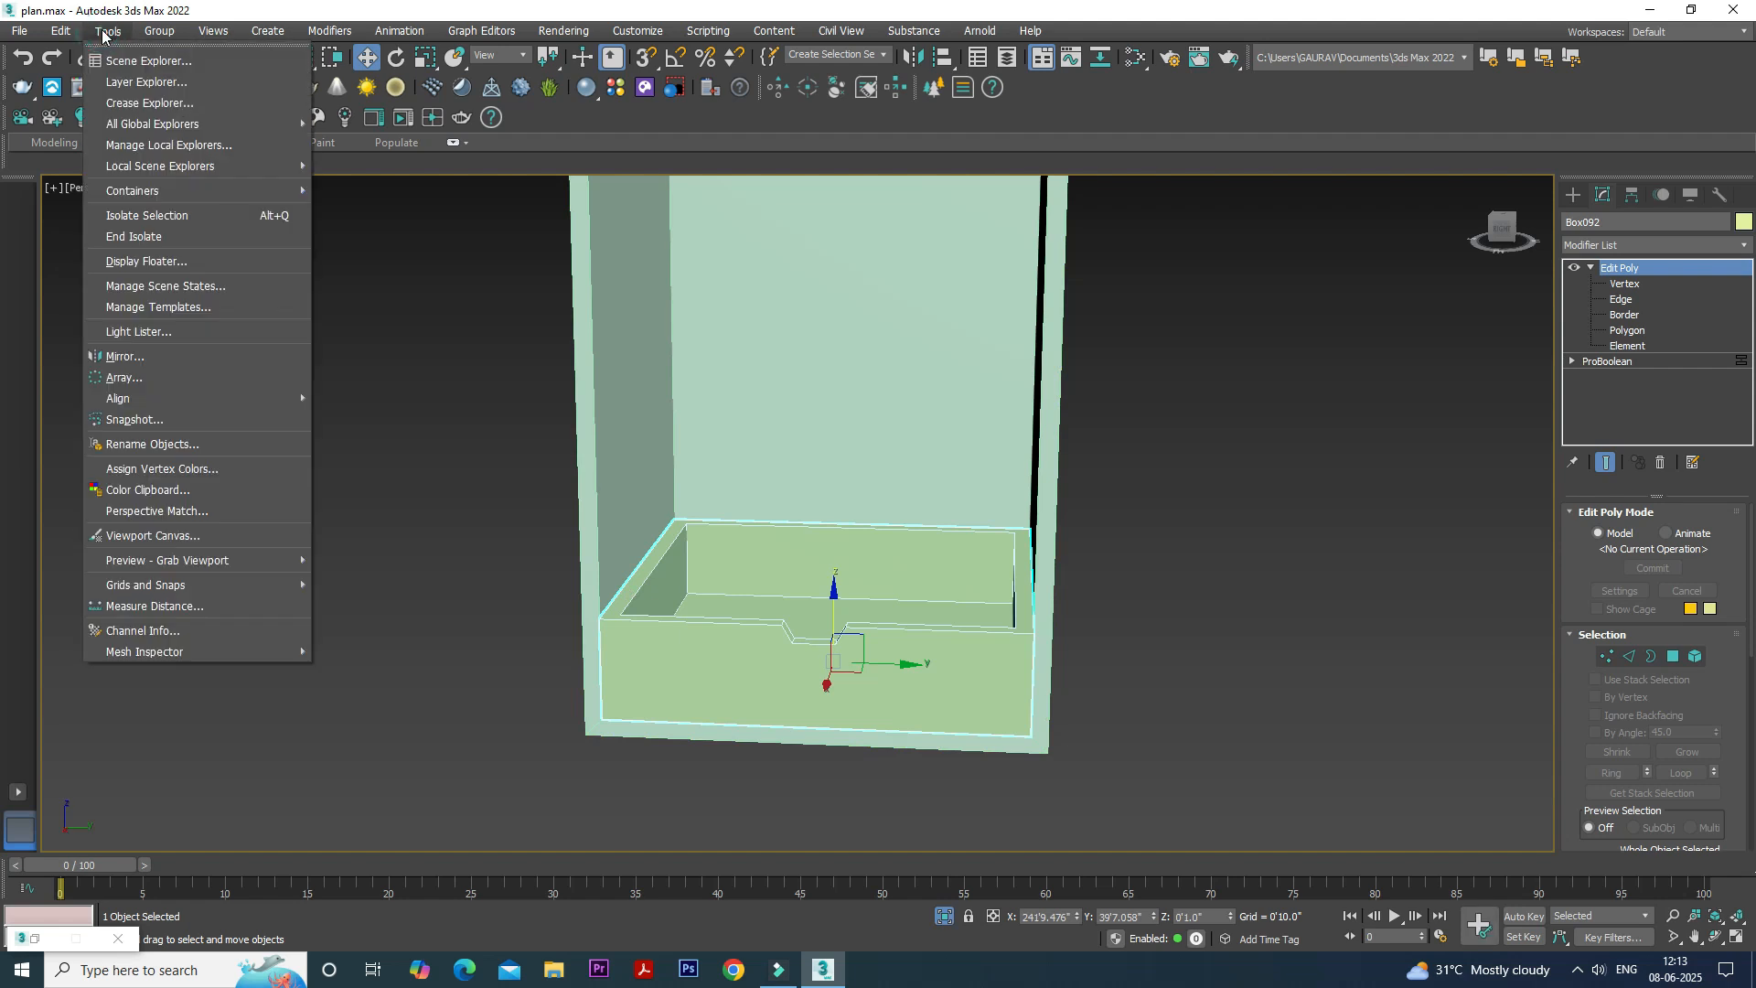
left_click(168, 378)
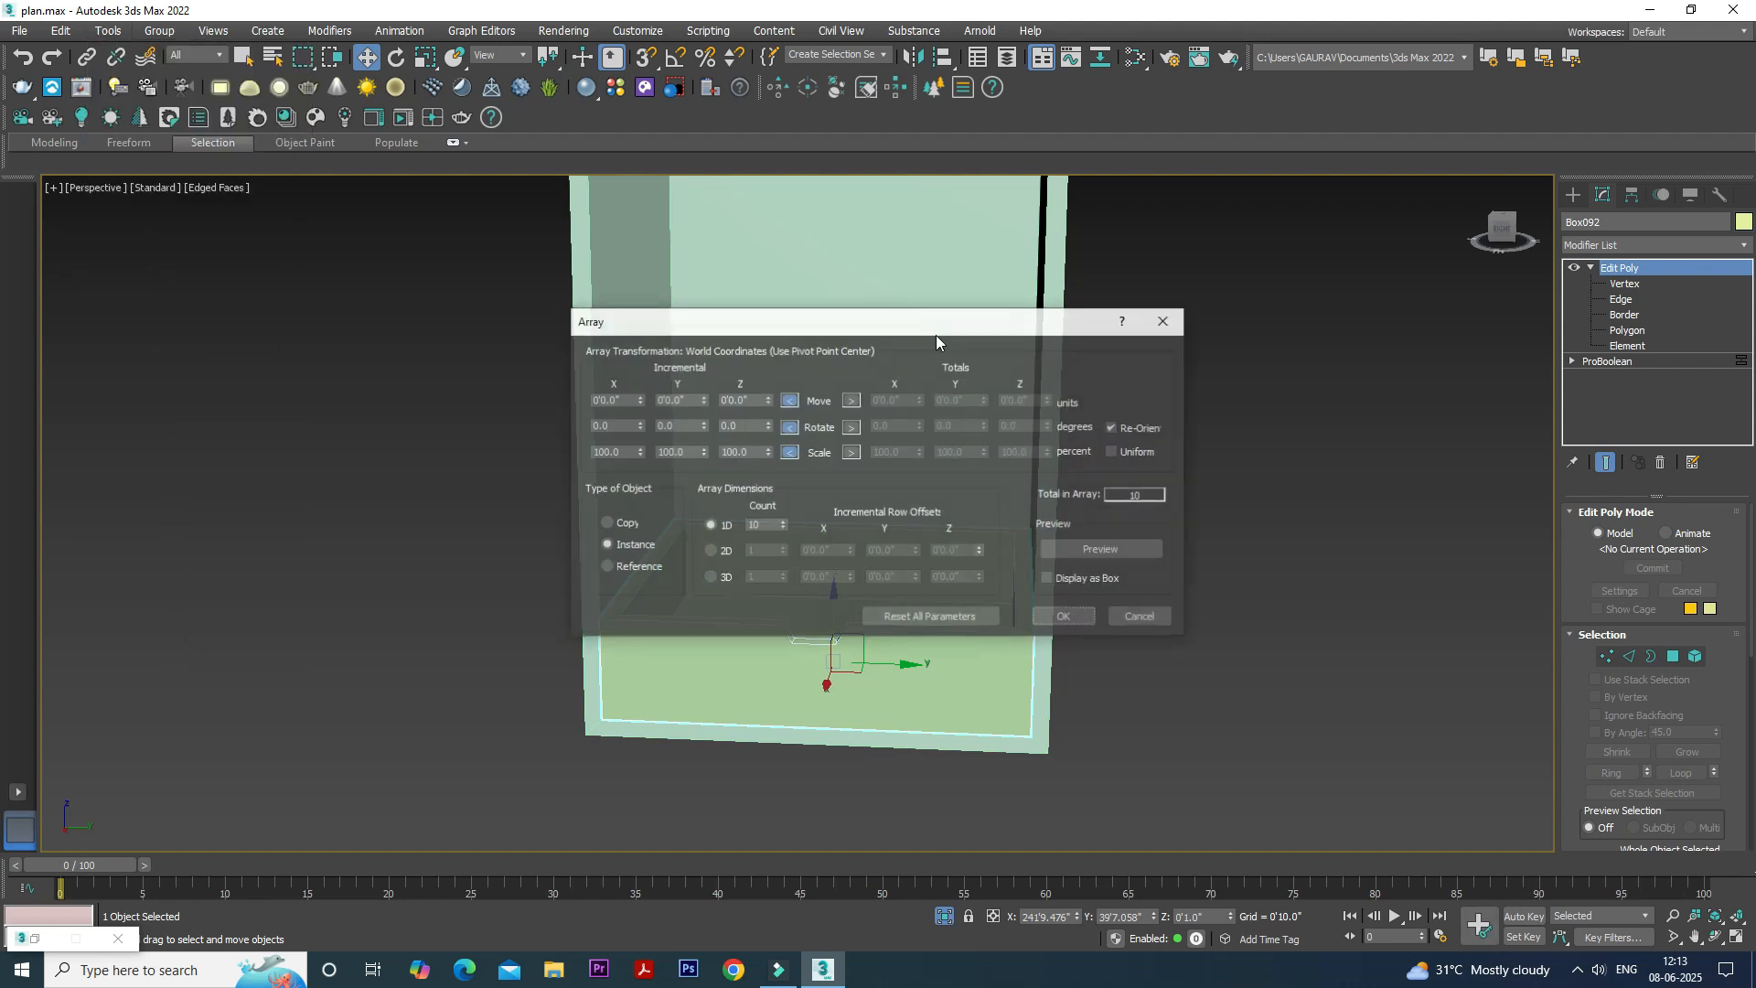
left_click_drag(892, 329, 1387, 355)
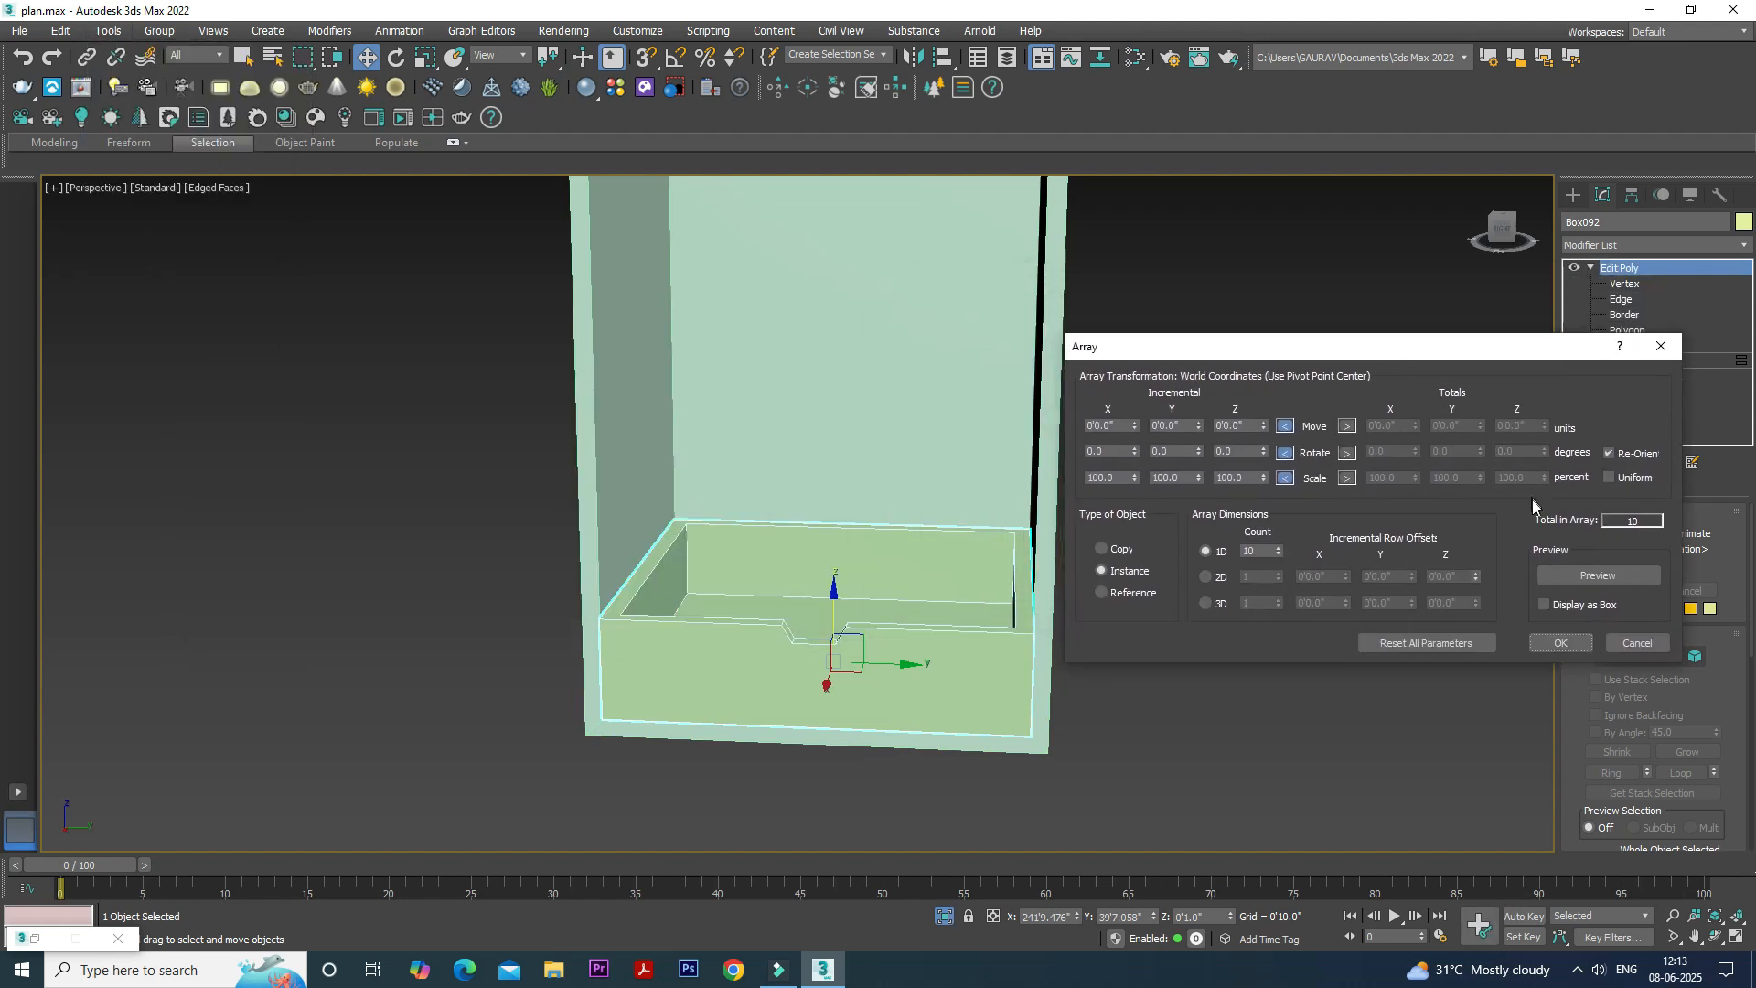
double_click(1217, 426)
left_click(1546, 574)
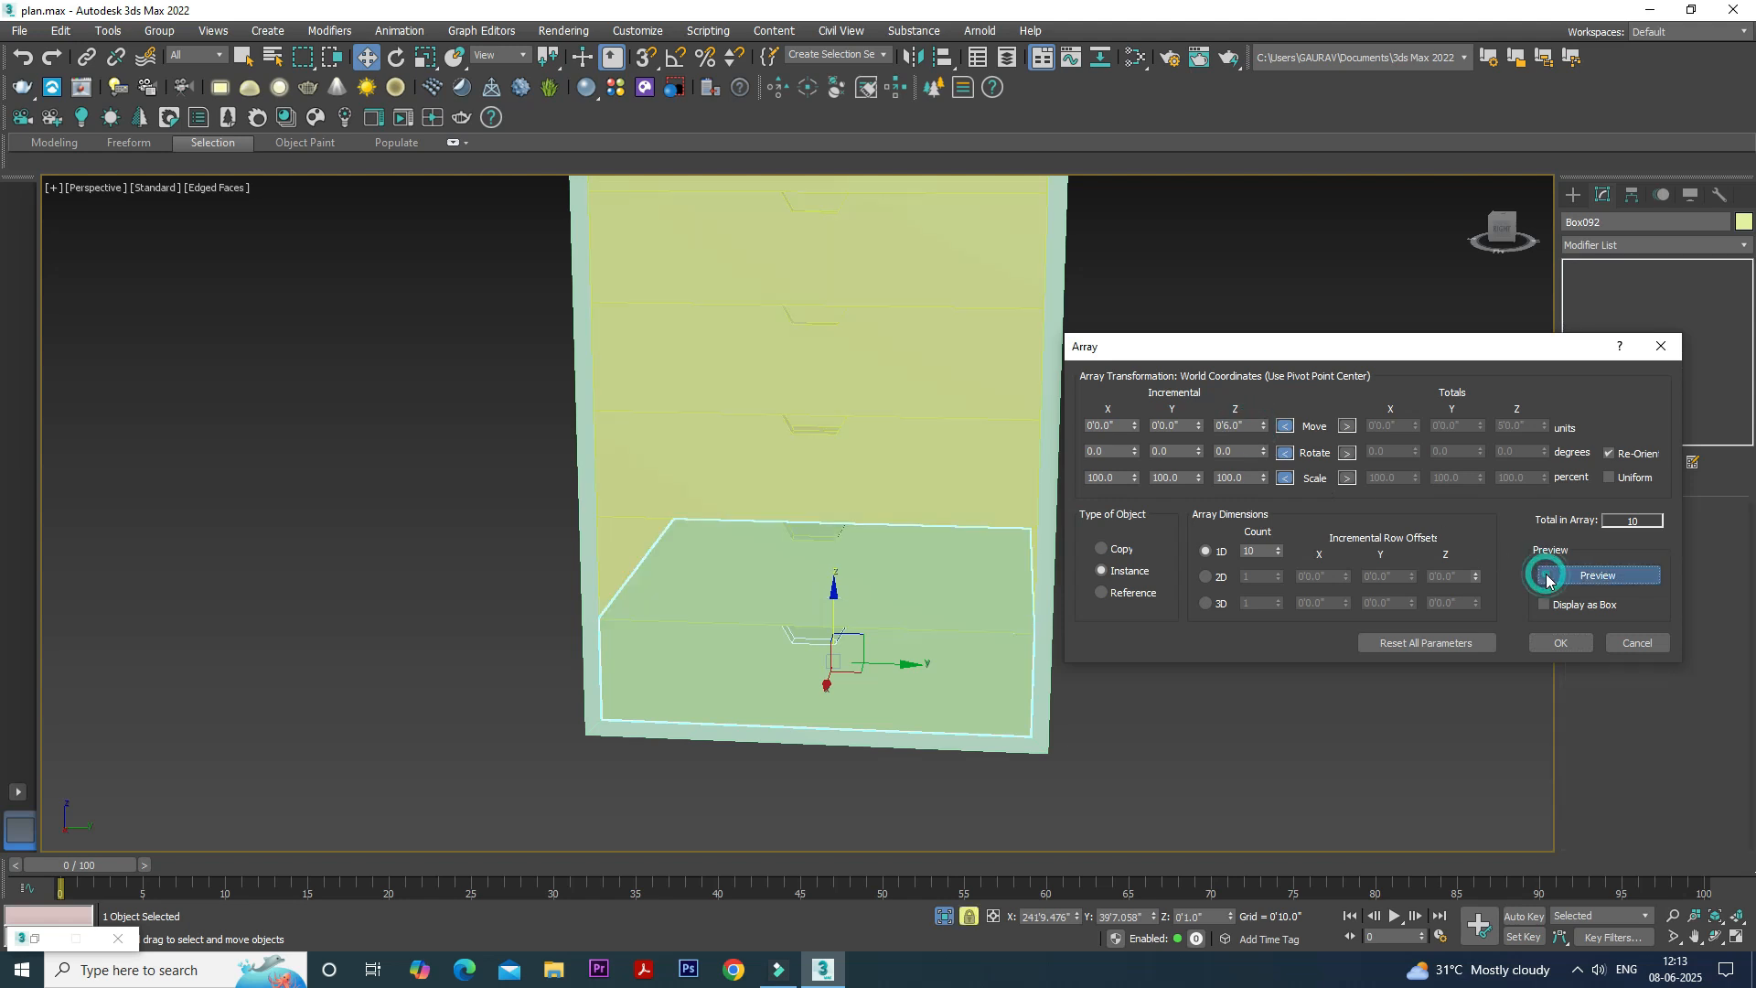
- Set the drawer array's 1D count to 4, create the stack and clear the selection
right_click(1279, 550)
left_click(1278, 550)
left_click(1279, 549)
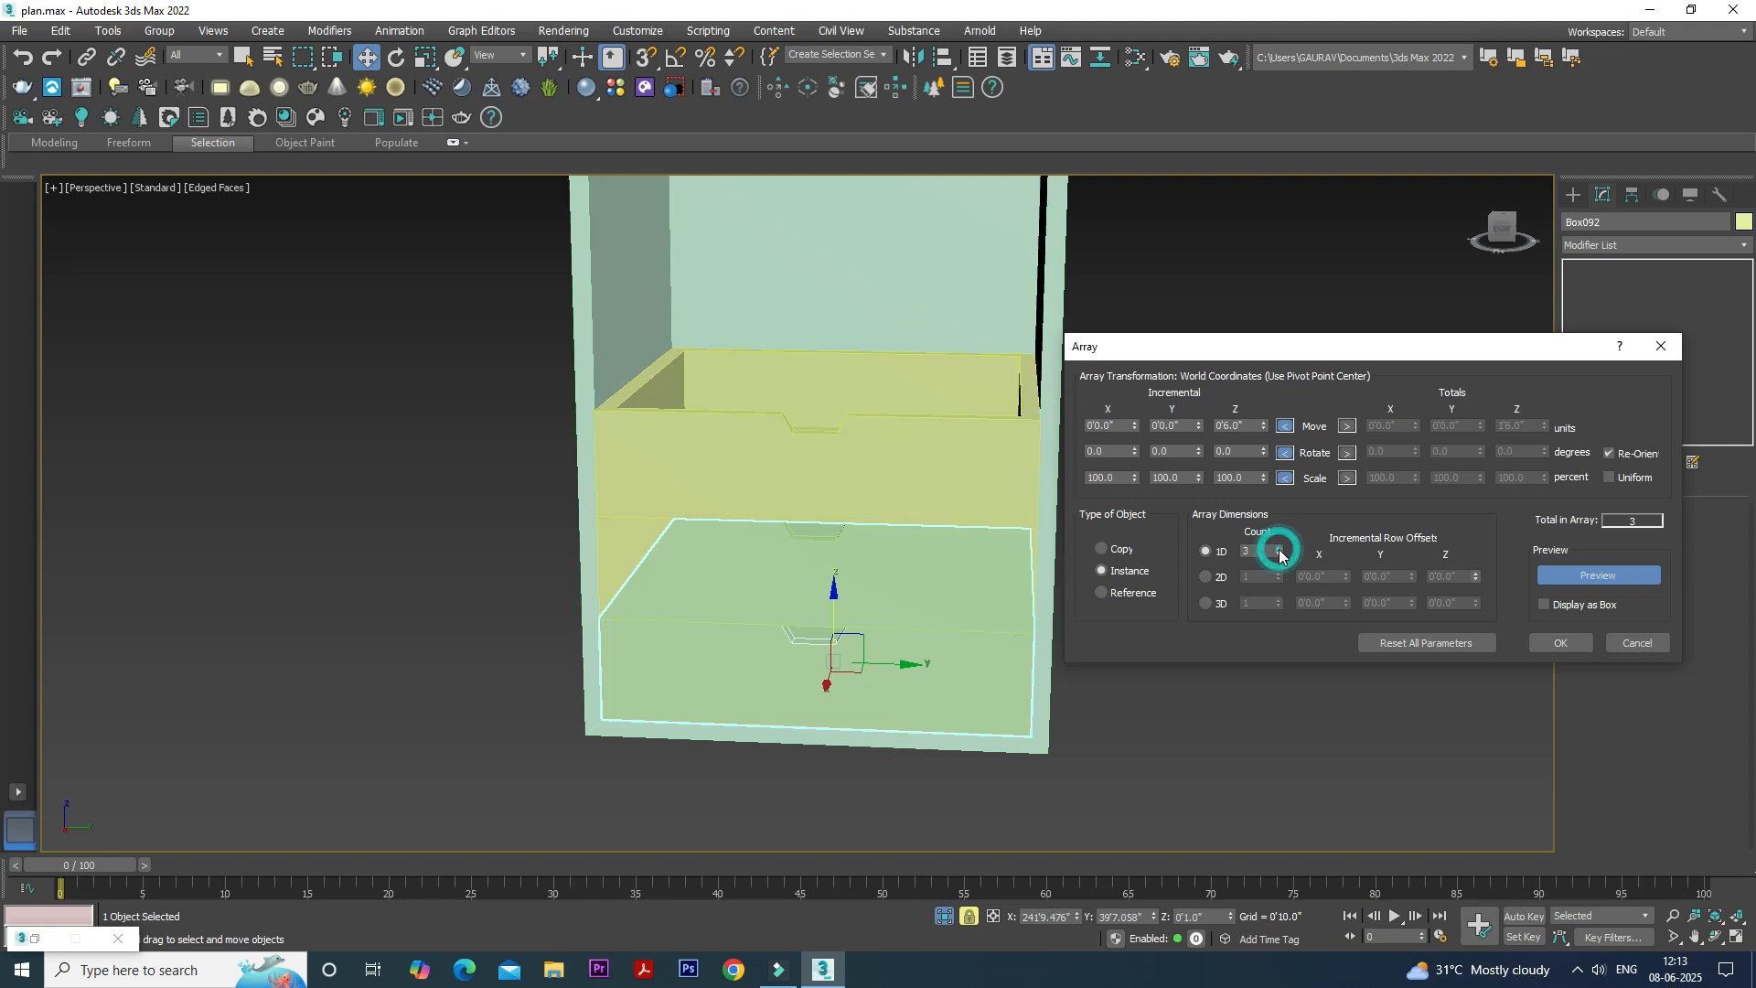
left_click(1278, 550)
left_click(1559, 642)
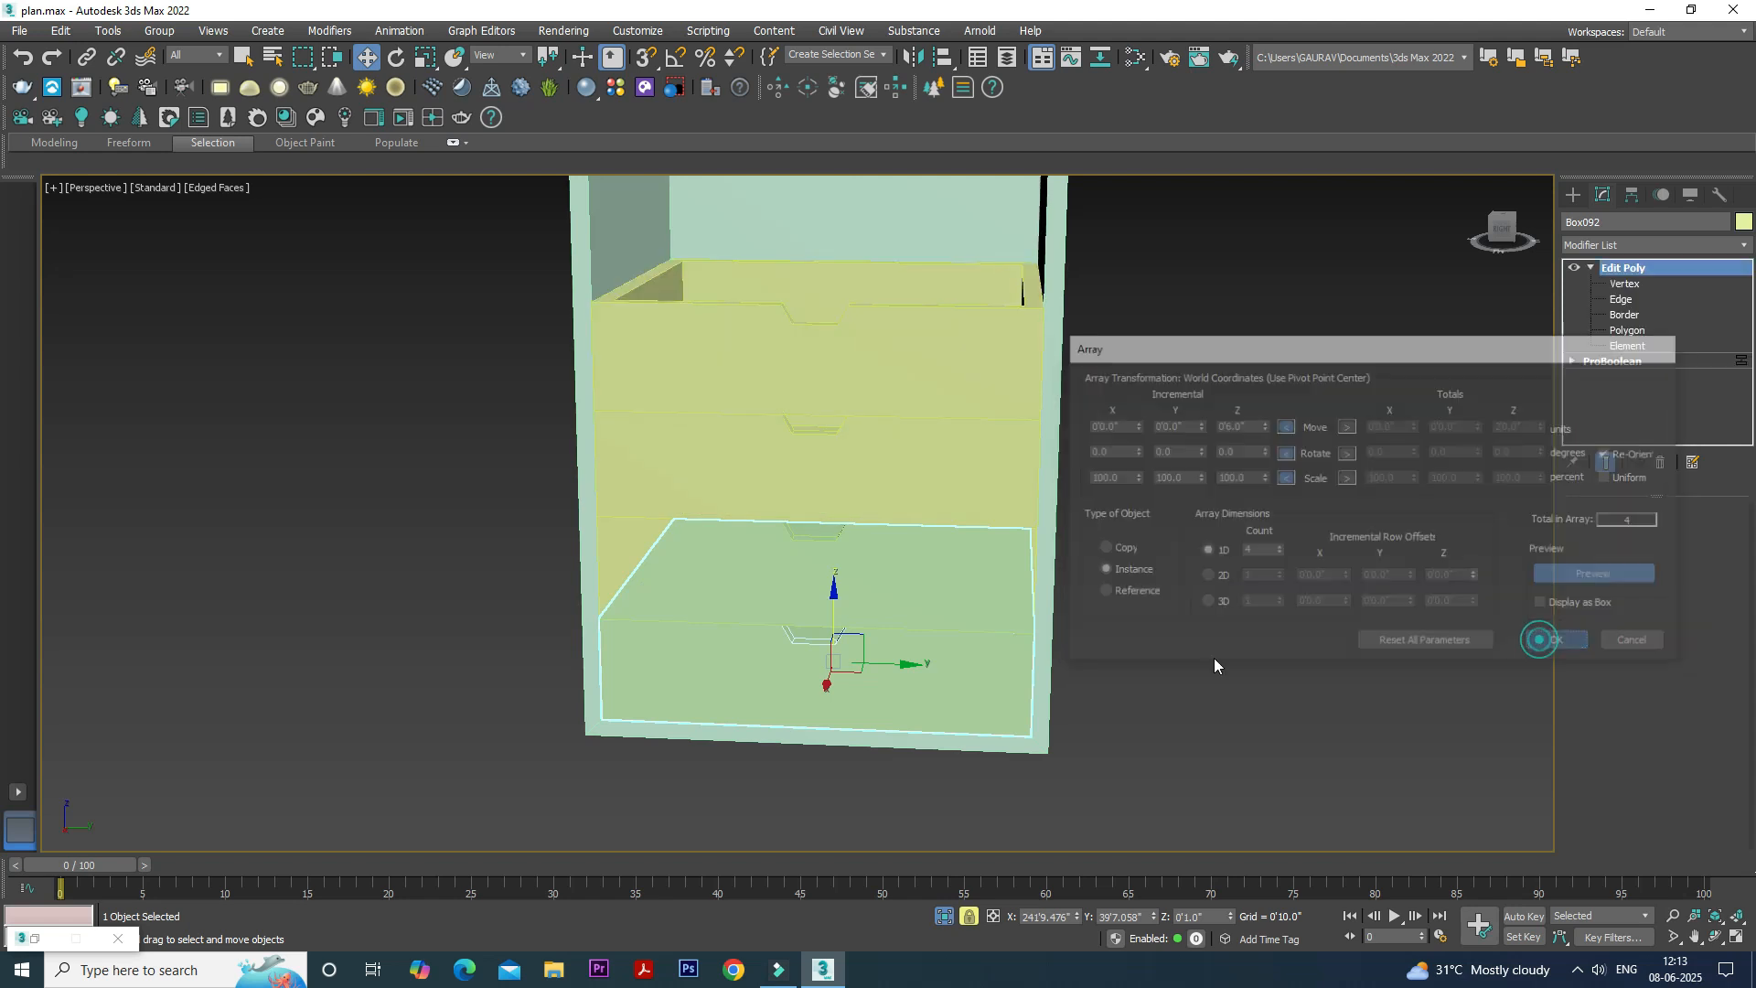
left_click(1160, 650)
- Start a standard Box primitive and turn on 3D snapping set to vertices
scroll(1144, 631, "down", 5)
scroll(1096, 567, "up", 3)
scroll(1102, 608, "down", 5)
scroll(1106, 617, "up", 5)
left_click(1574, 195)
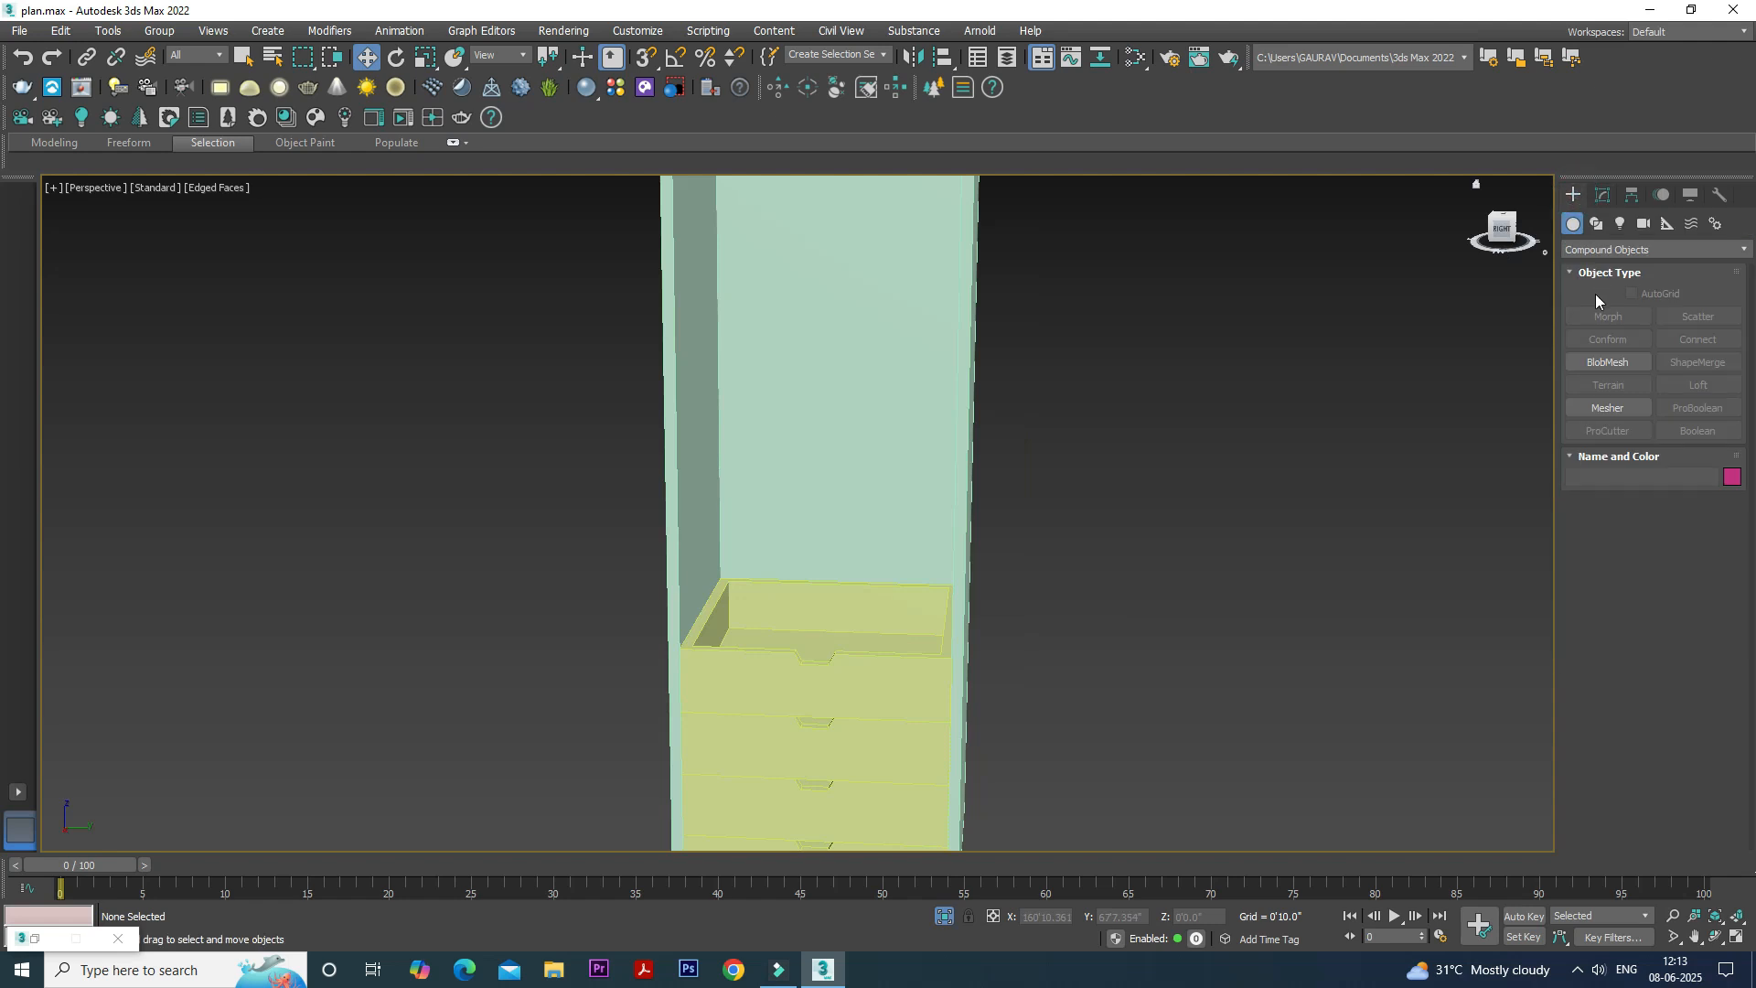
left_click(1589, 249)
left_click(1591, 262)
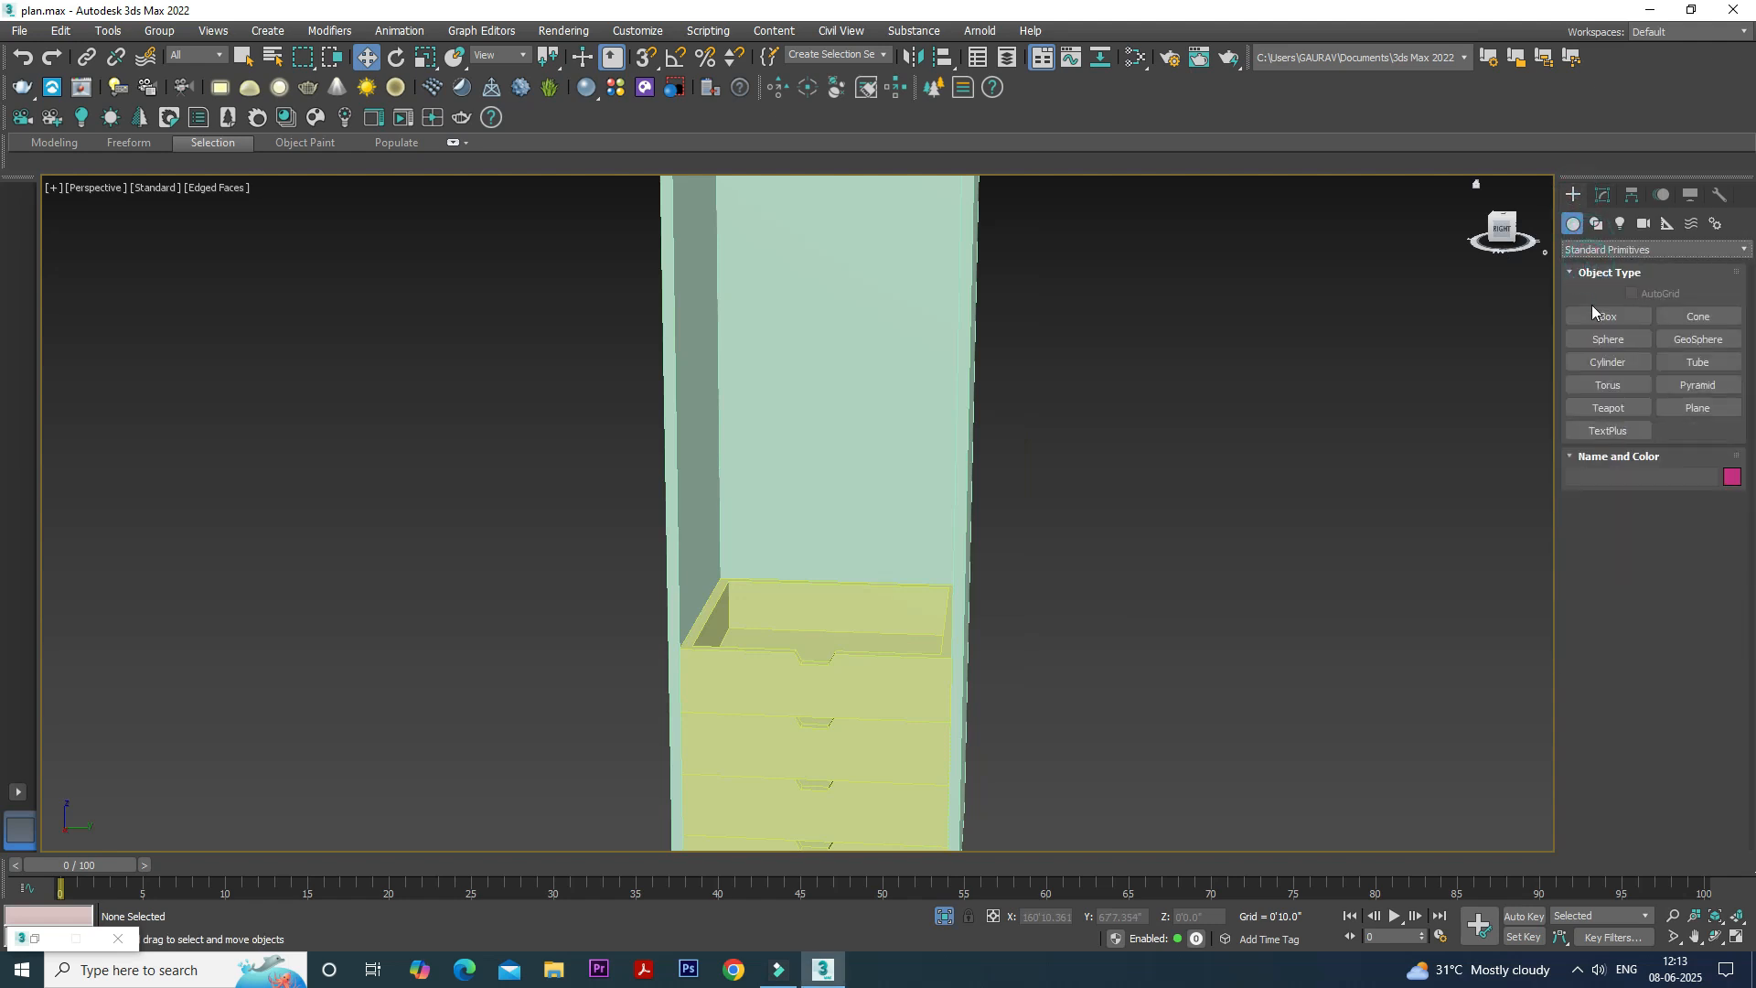
left_click(1592, 316)
scroll(759, 612, "down", 4)
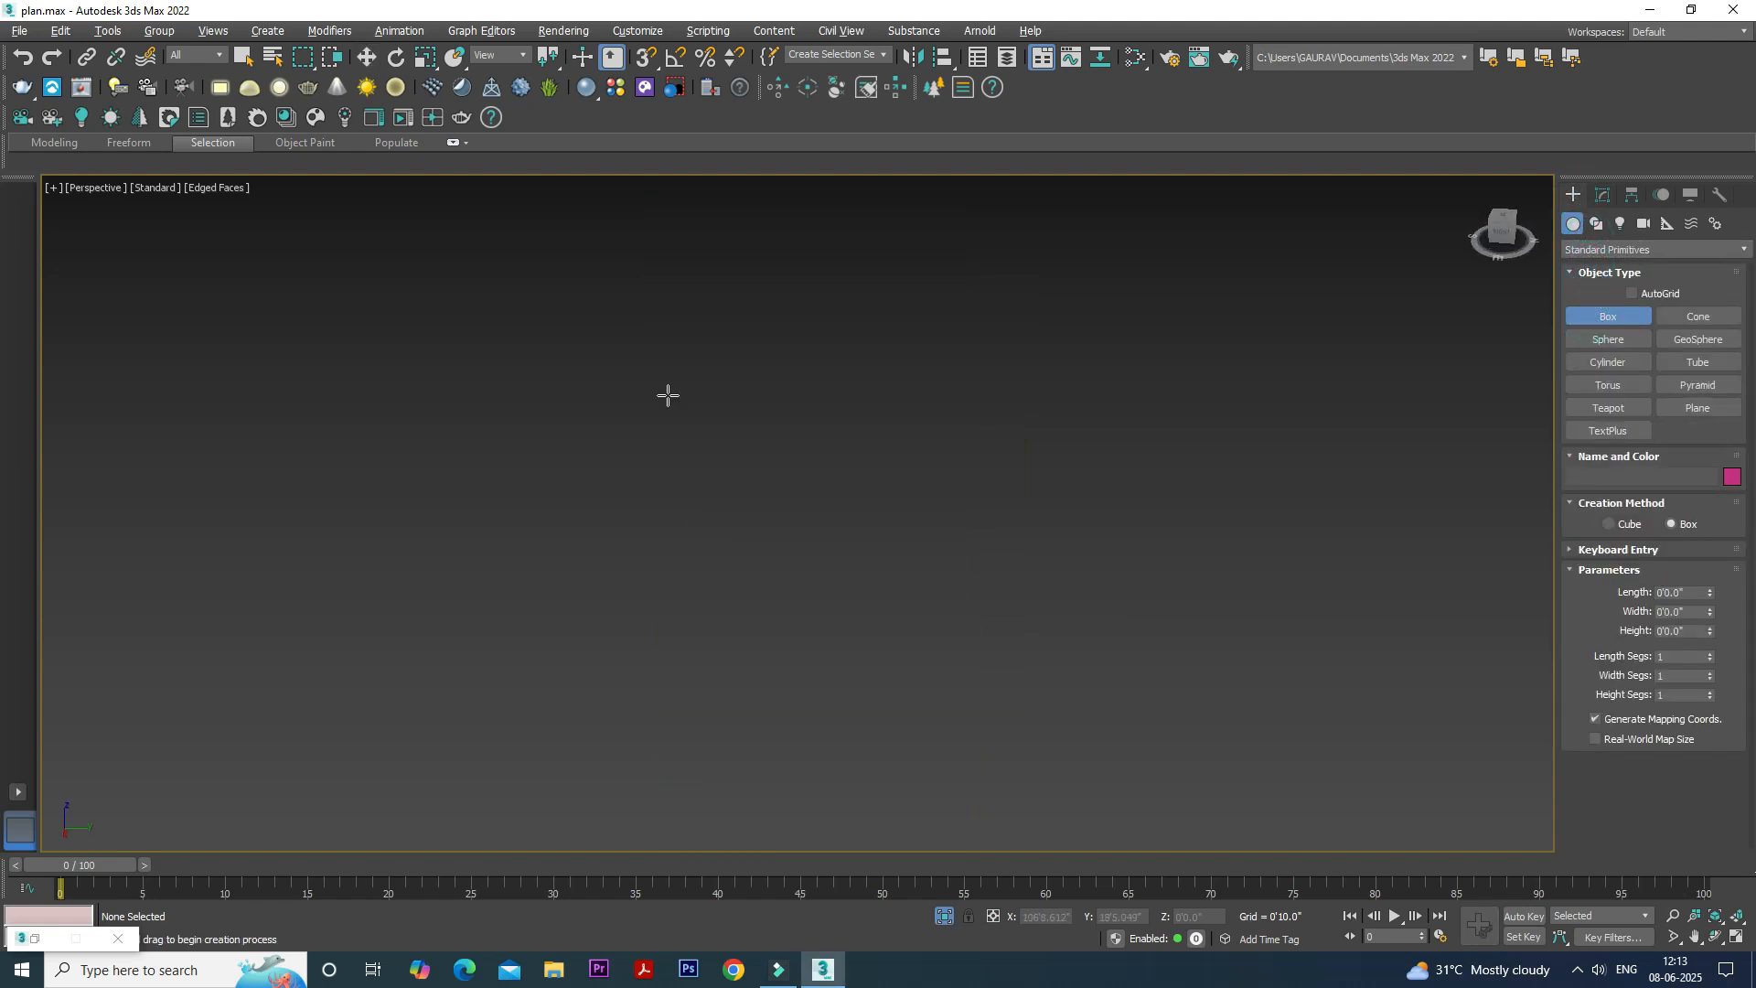
left_click(646, 56)
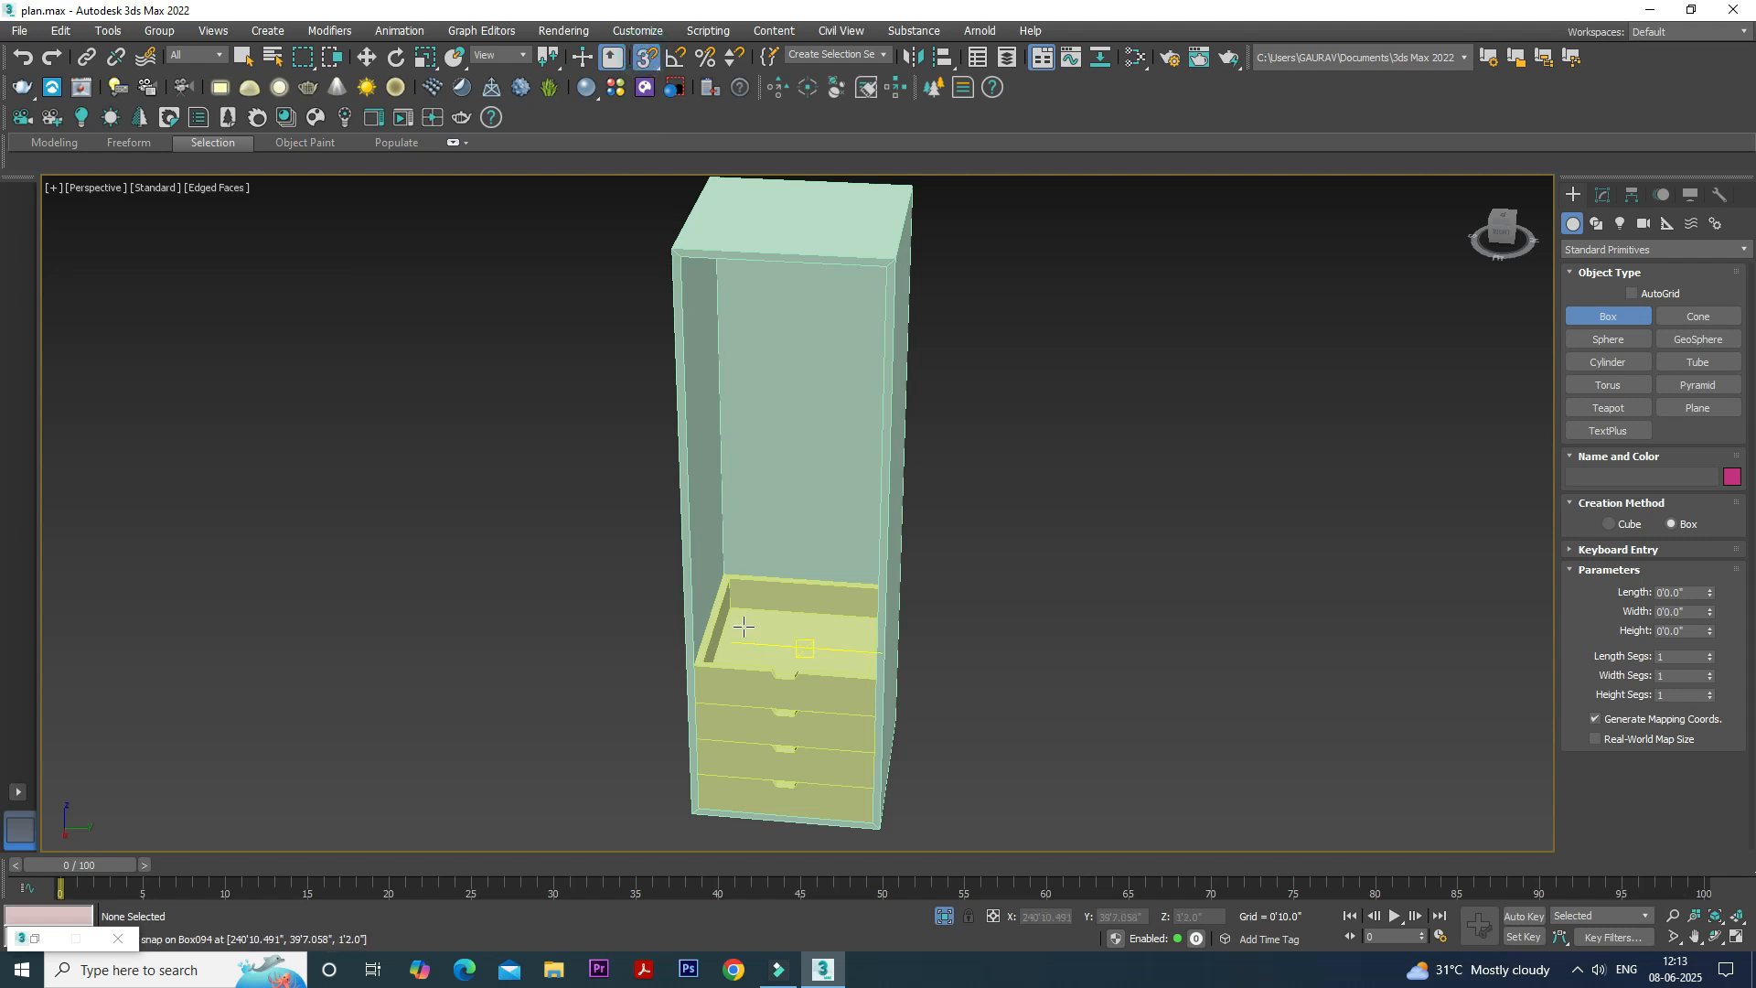
right_click(643, 58)
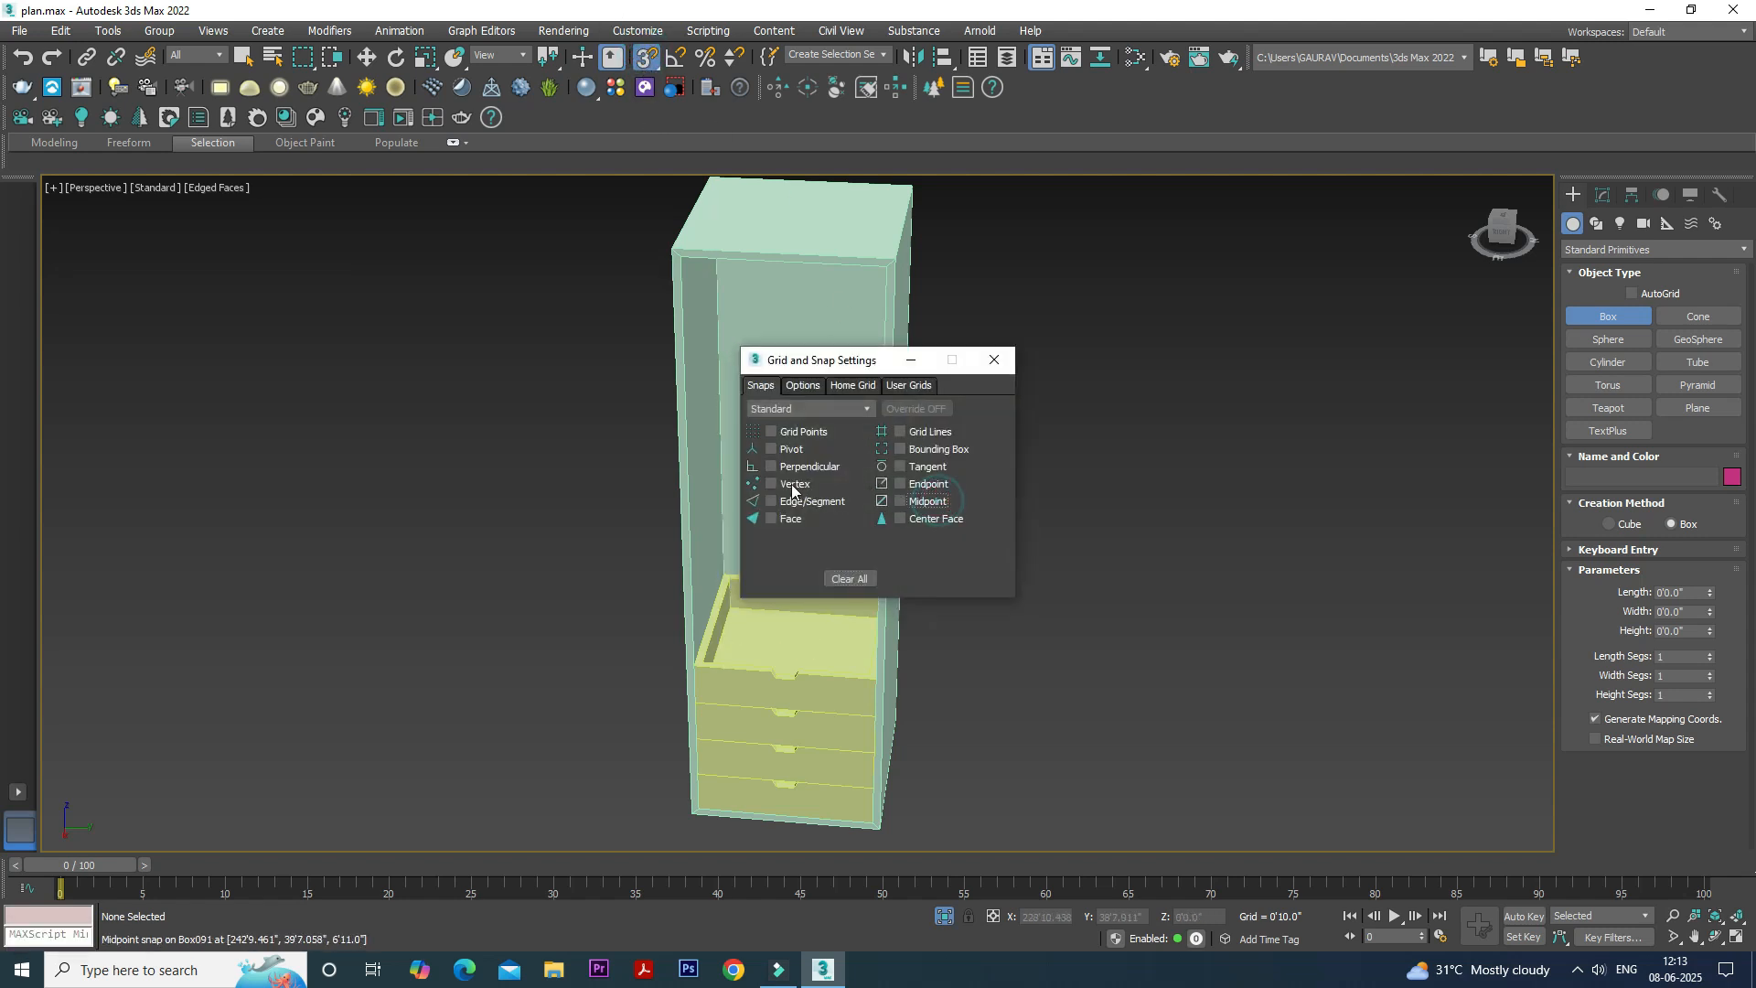
left_click(911, 360)
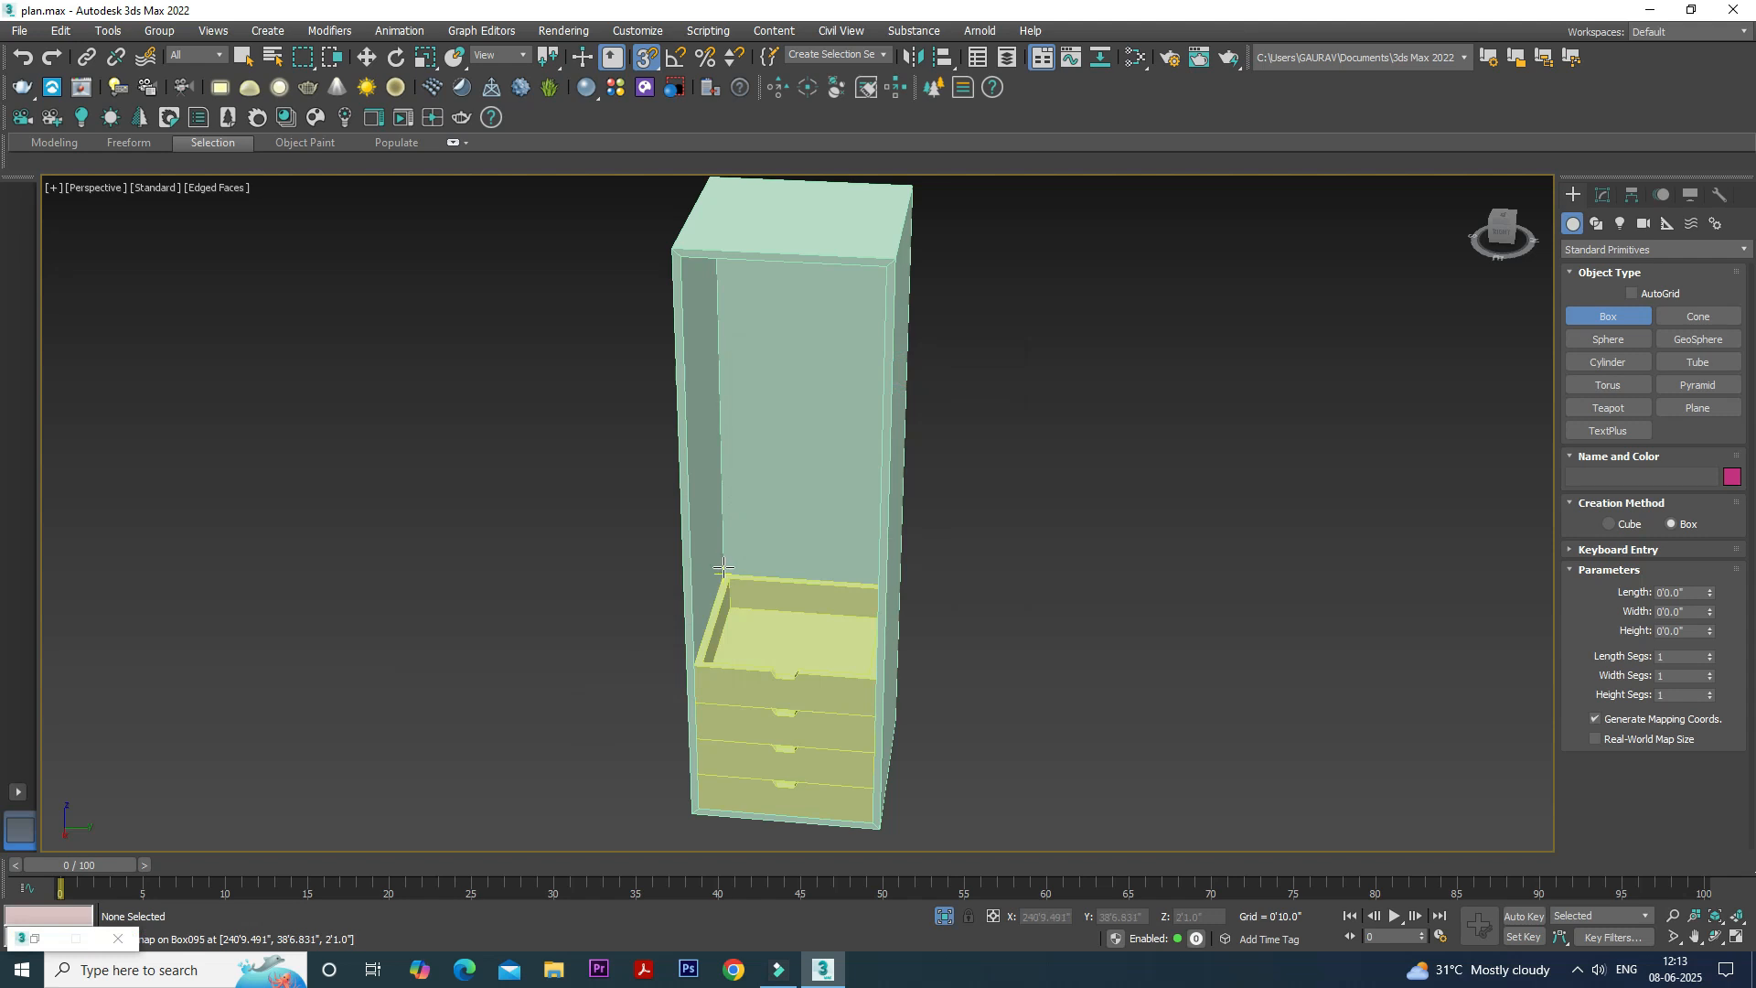
- Draw a box about 2'0.5" by 2' corner to corner over the top drawer and set its height to 1"
left_click_drag(722, 575, 874, 680)
left_click(876, 681)
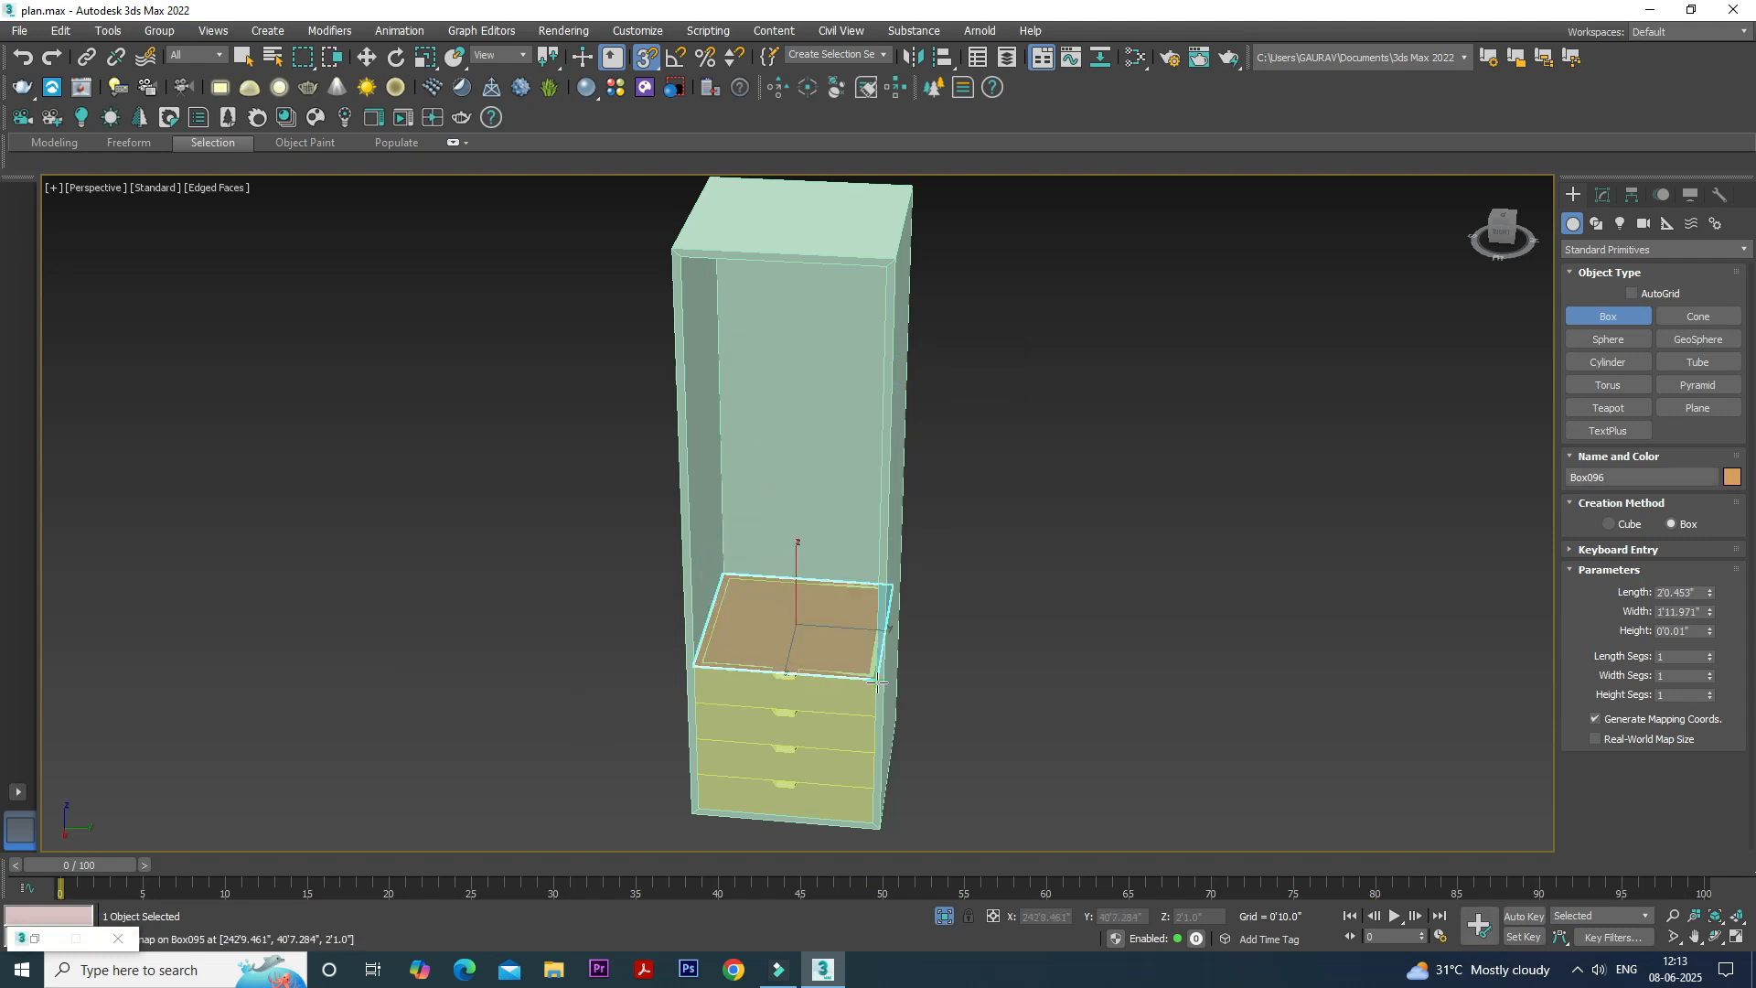
left_click(872, 608)
left_click(1600, 196)
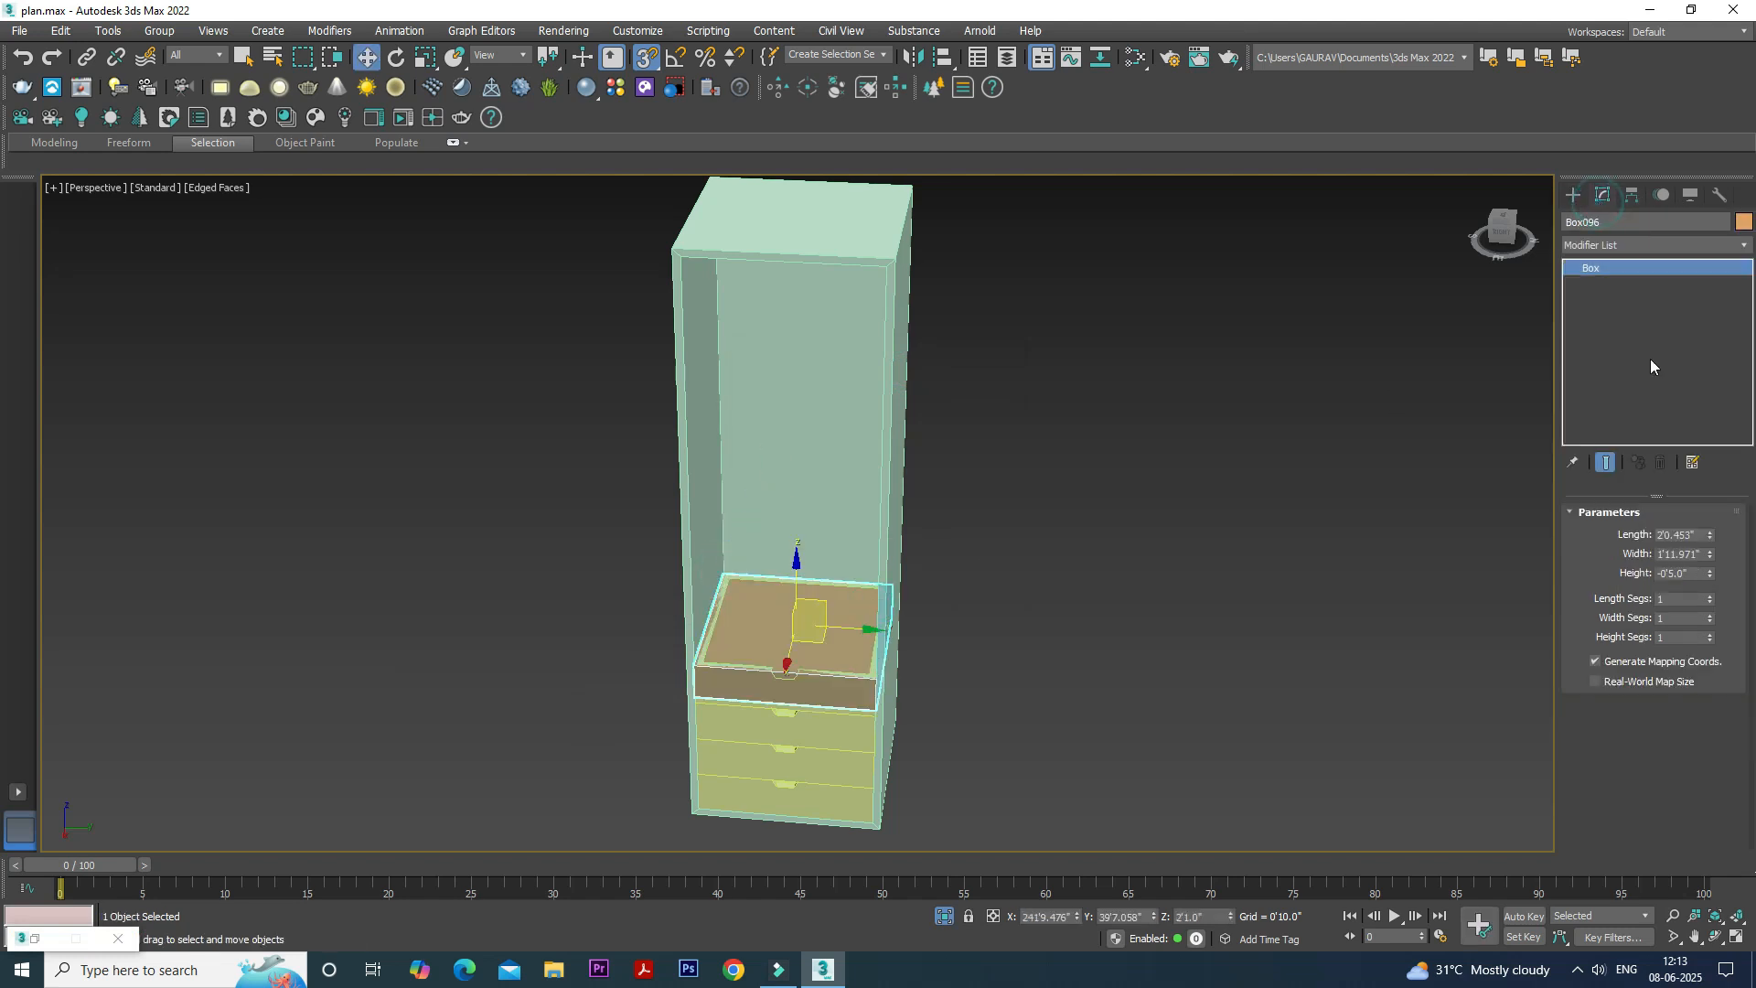
double_click(1681, 574)
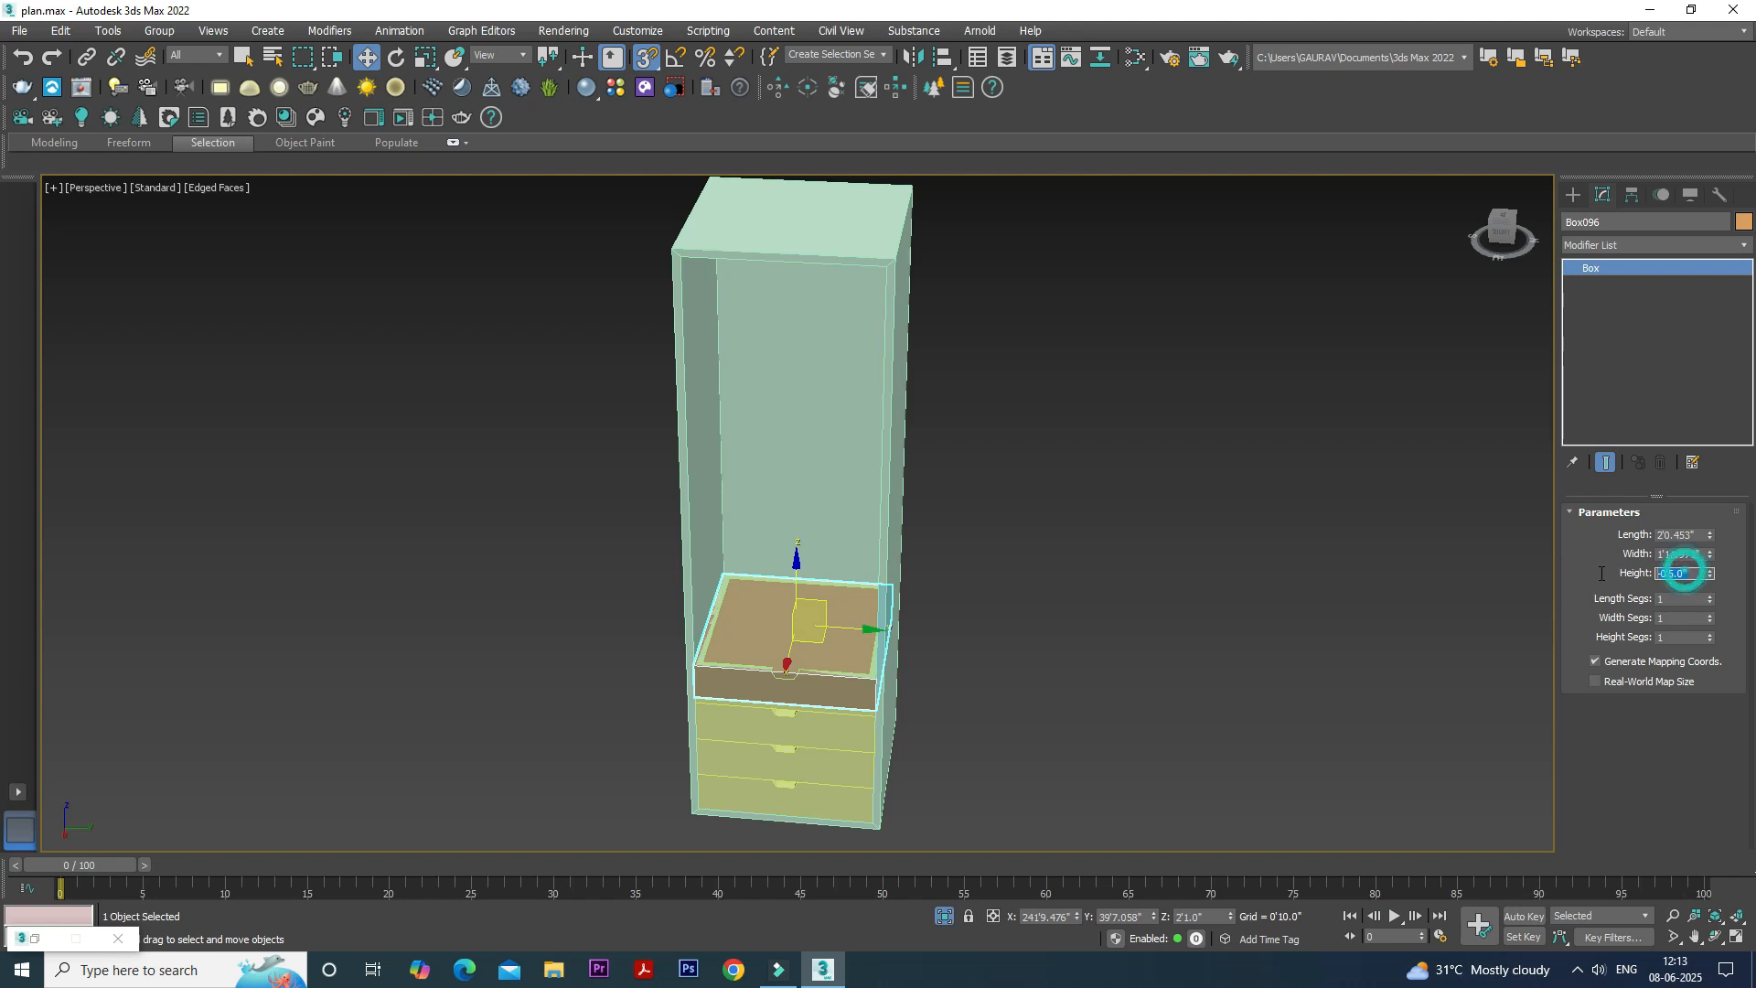
type("1")
key("Return")
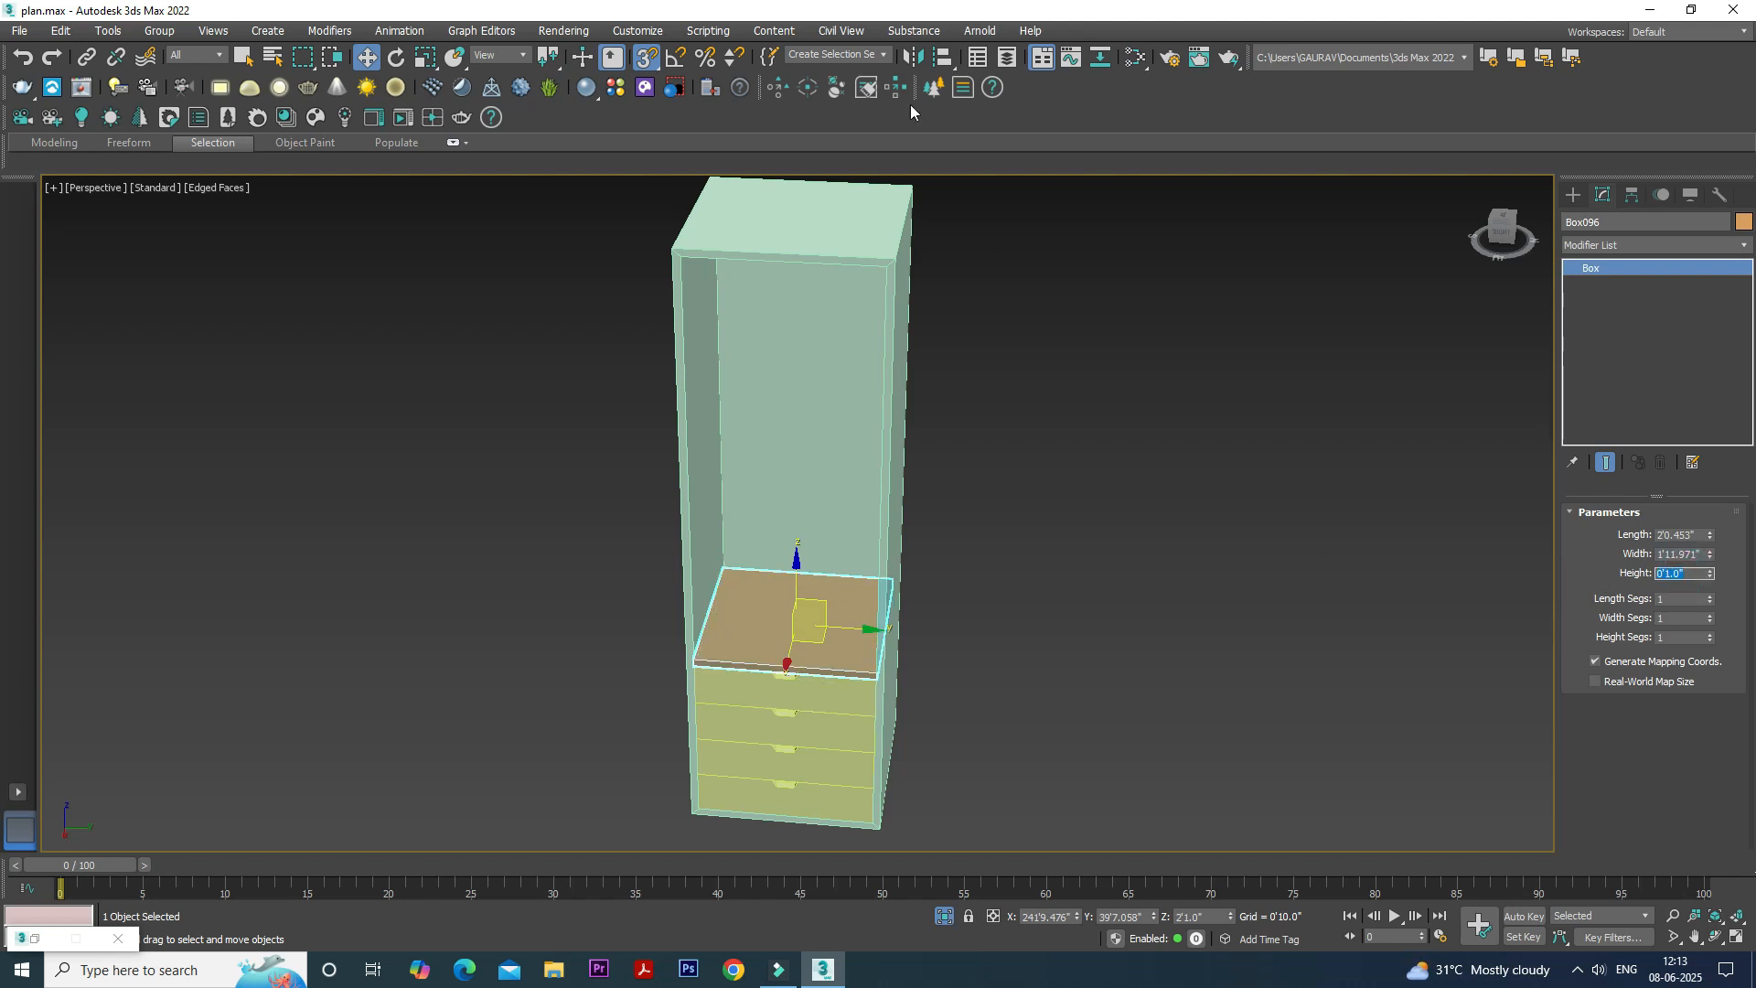
- Start an instanced array of the shelf board with a 1' incremental move along Z and preview it
scroll(874, 553, "up", 5)
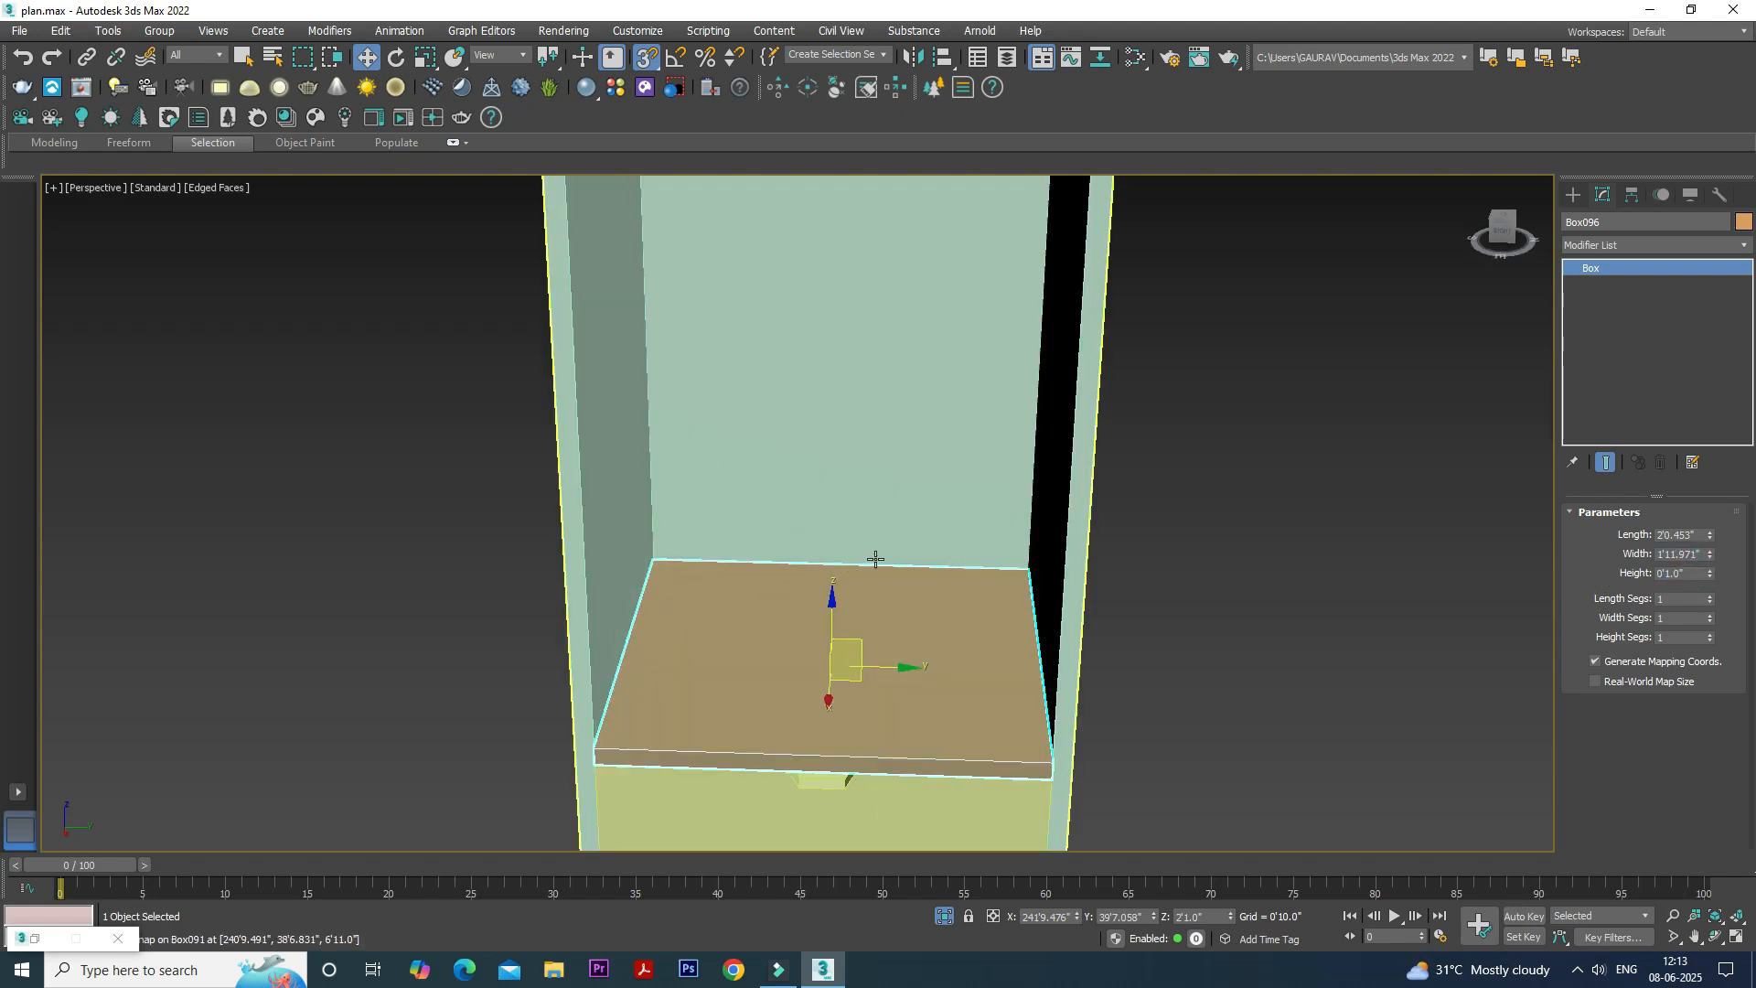
scroll(671, 168, "down", 1)
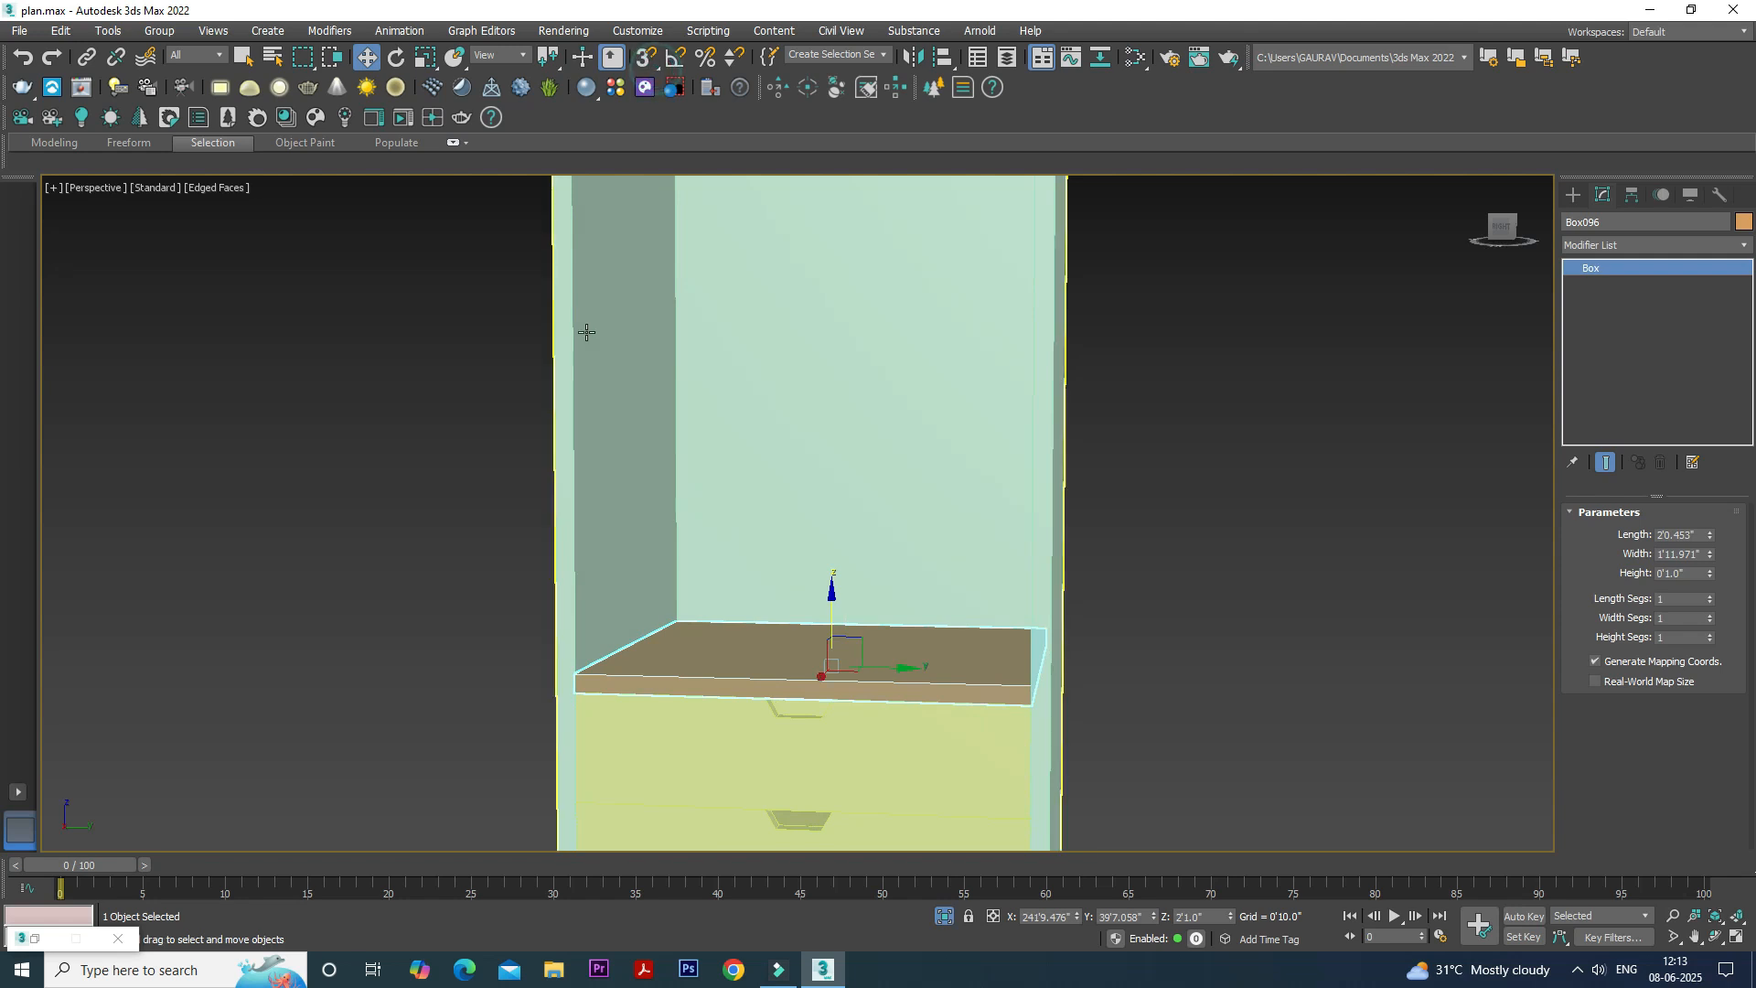
scroll(590, 338, "down", 3)
middle_click_drag(592, 390, 607, 443)
scroll(607, 489, "down", 2)
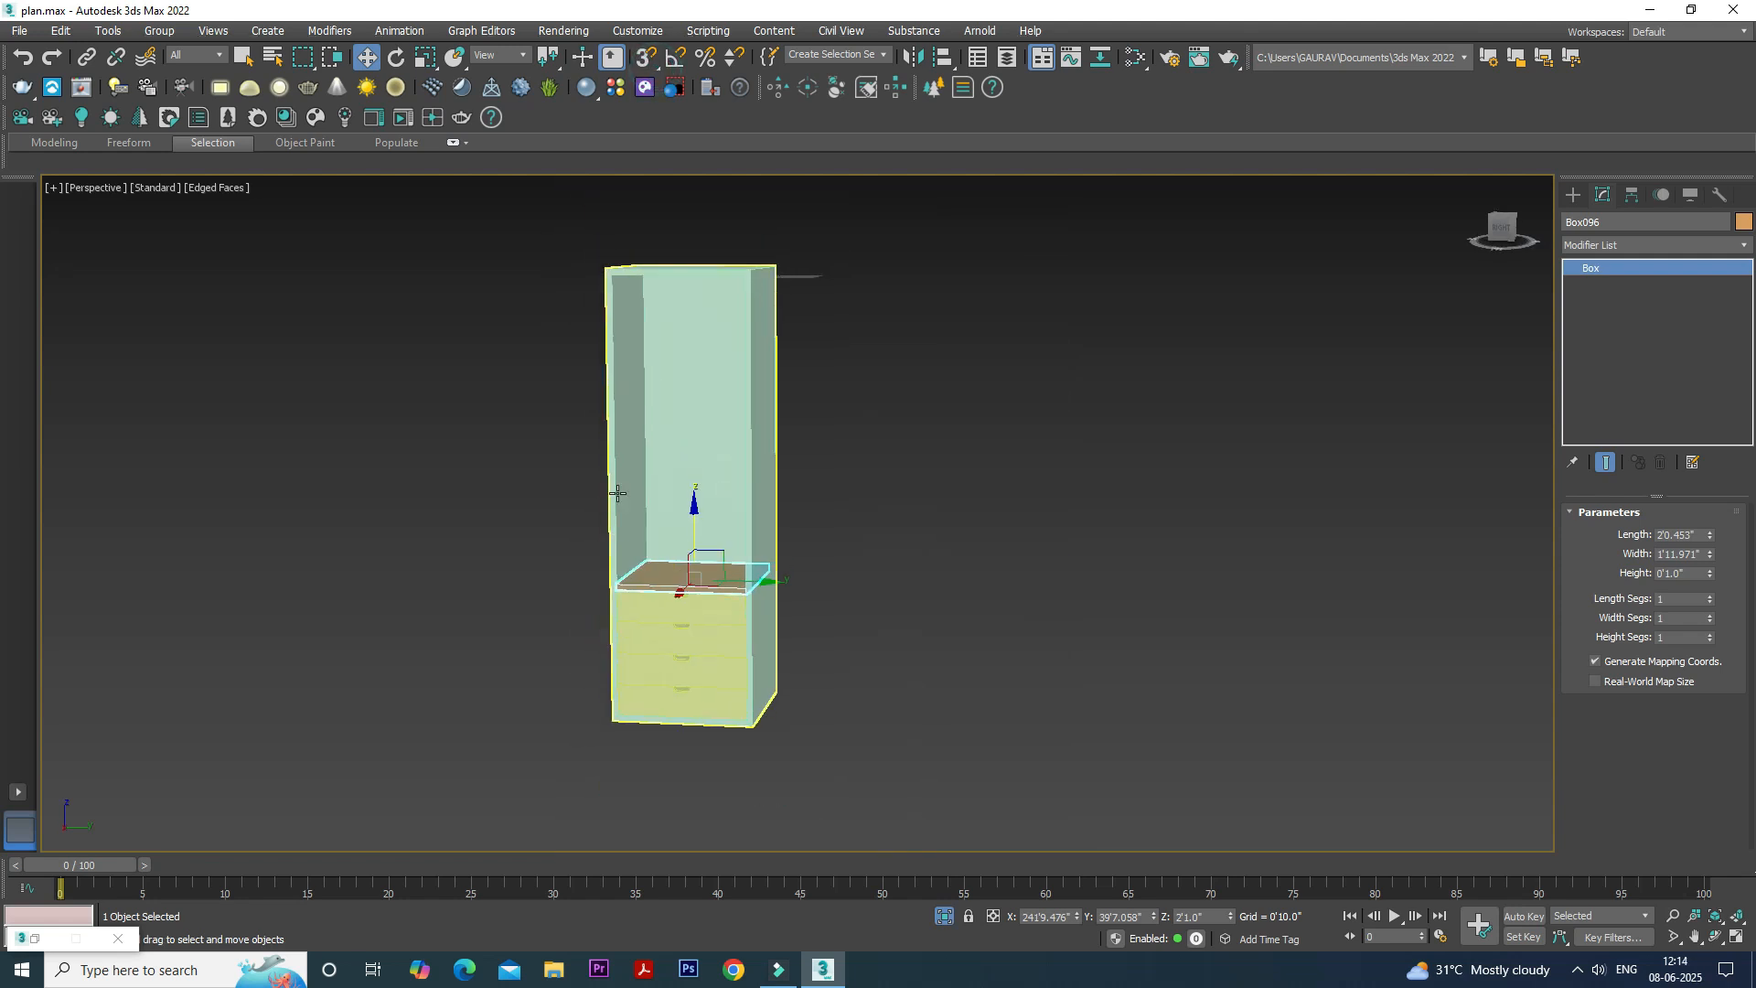
left_click(108, 30)
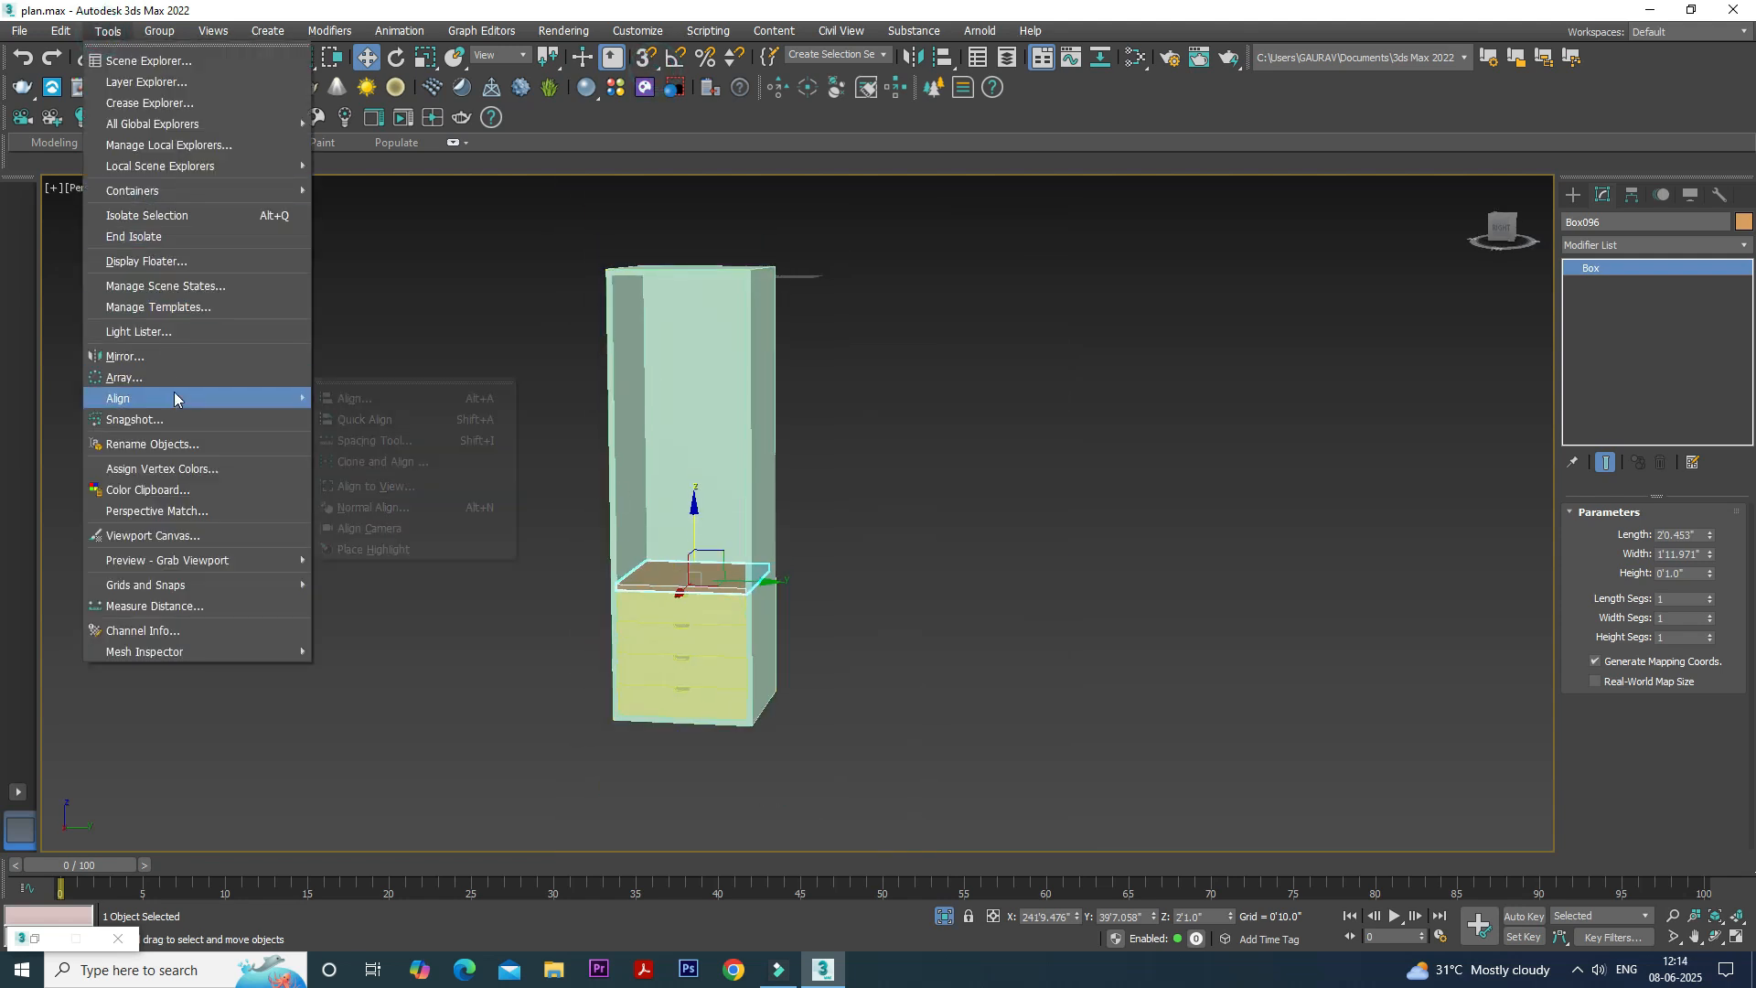
left_click(202, 377)
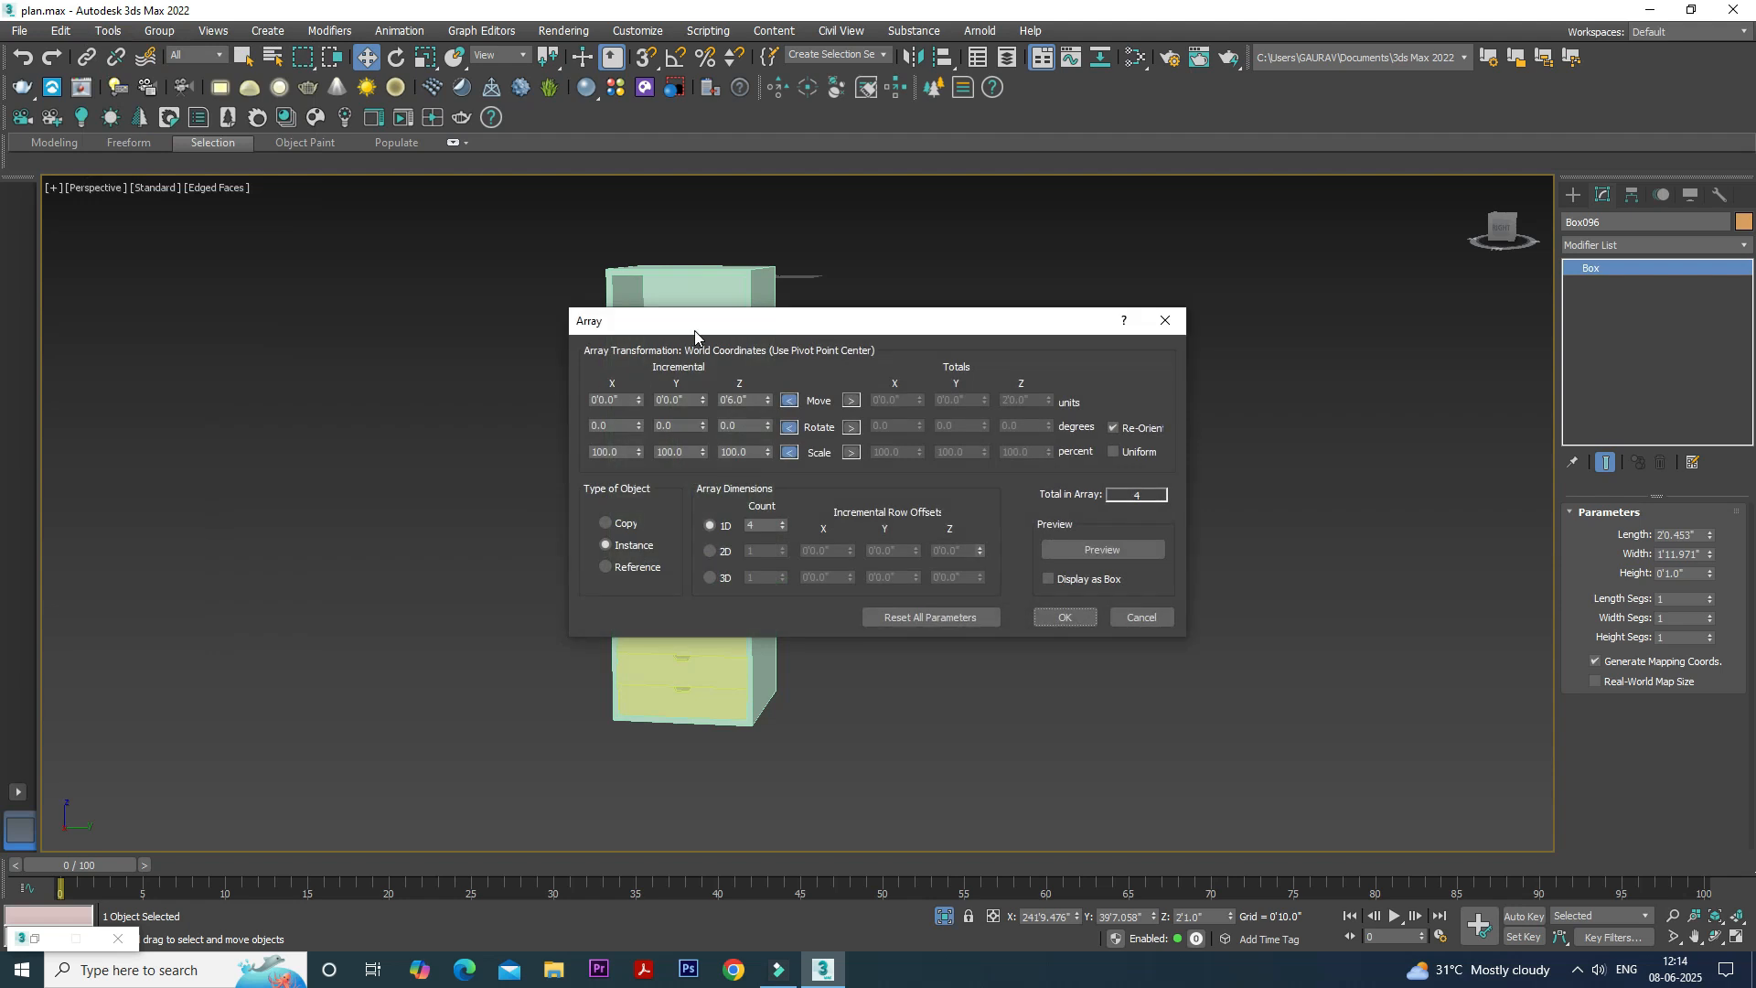
left_click_drag(717, 326, 1112, 346)
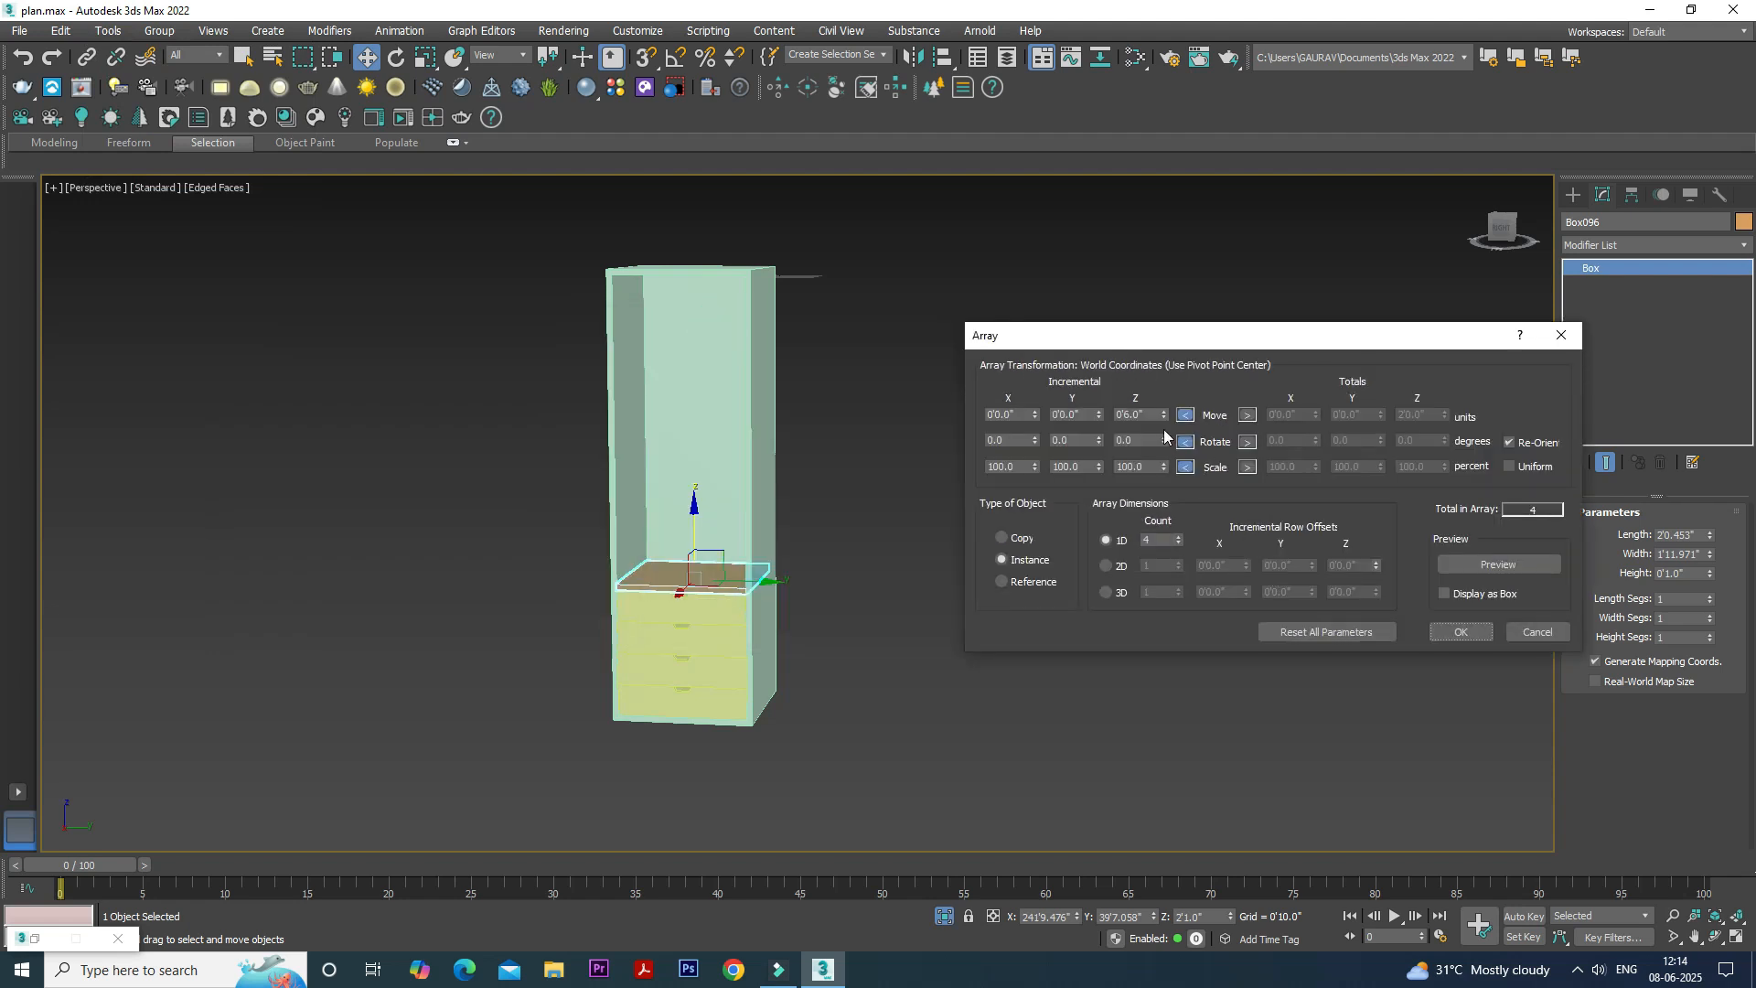
left_click_drag(1155, 414, 1103, 409)
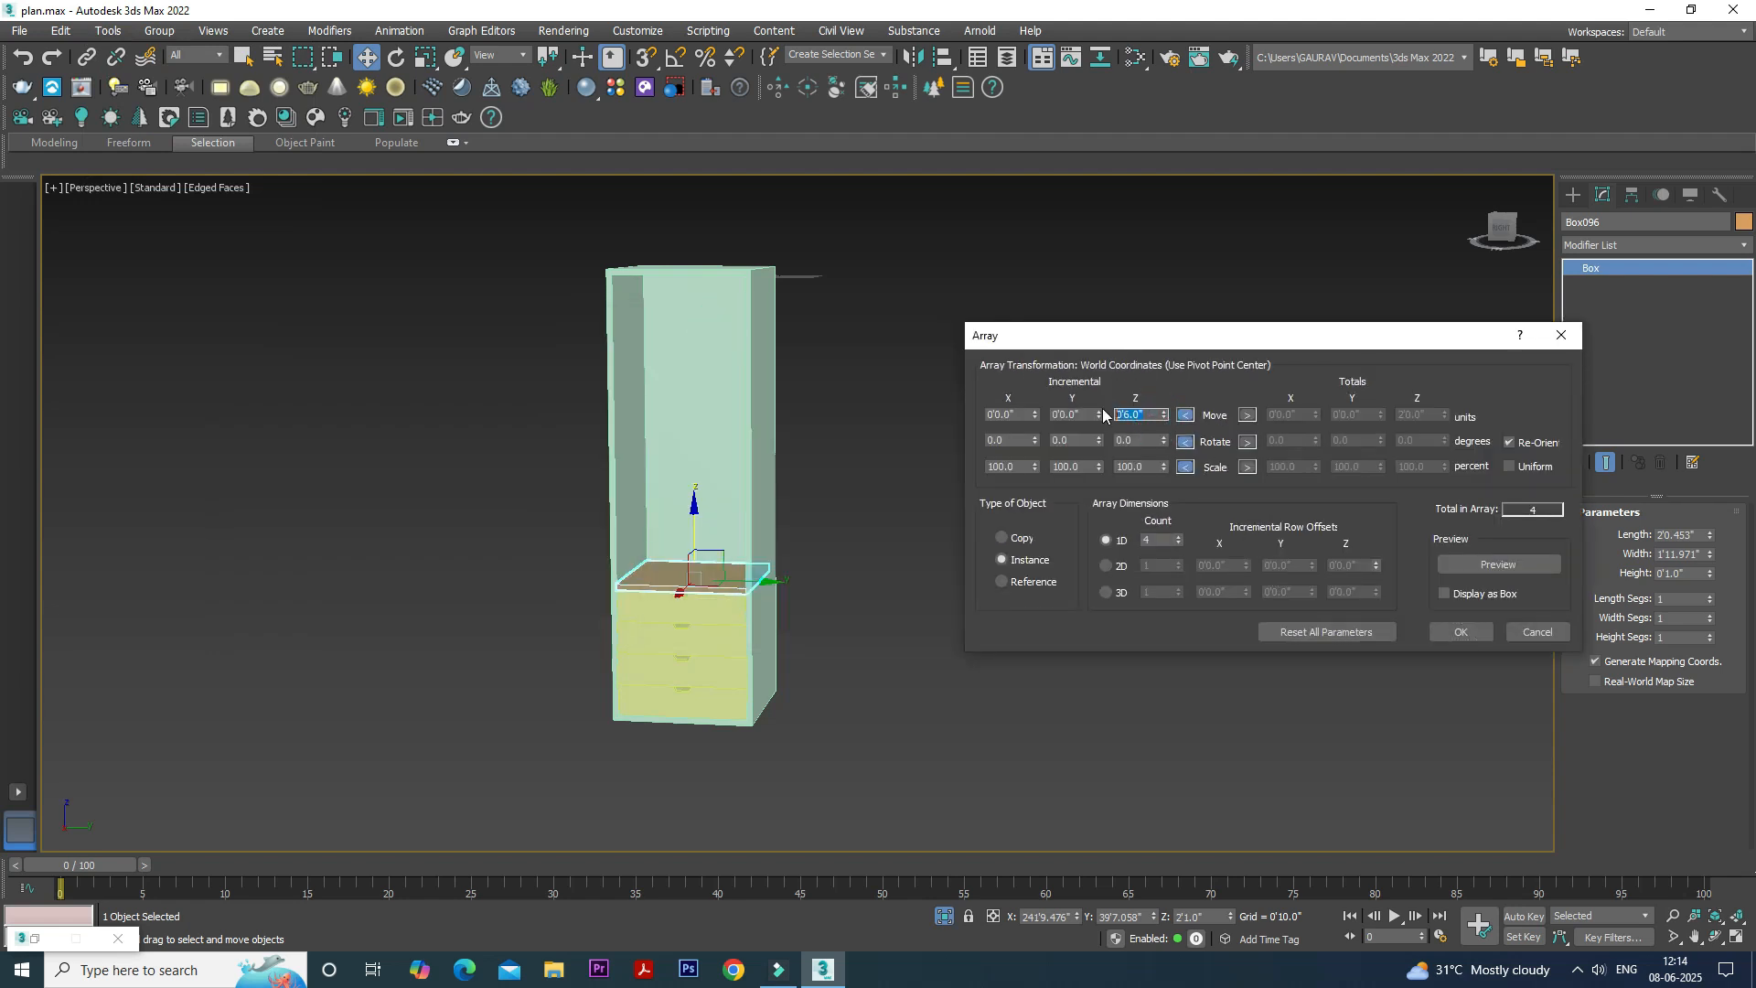
left_click(1511, 566)
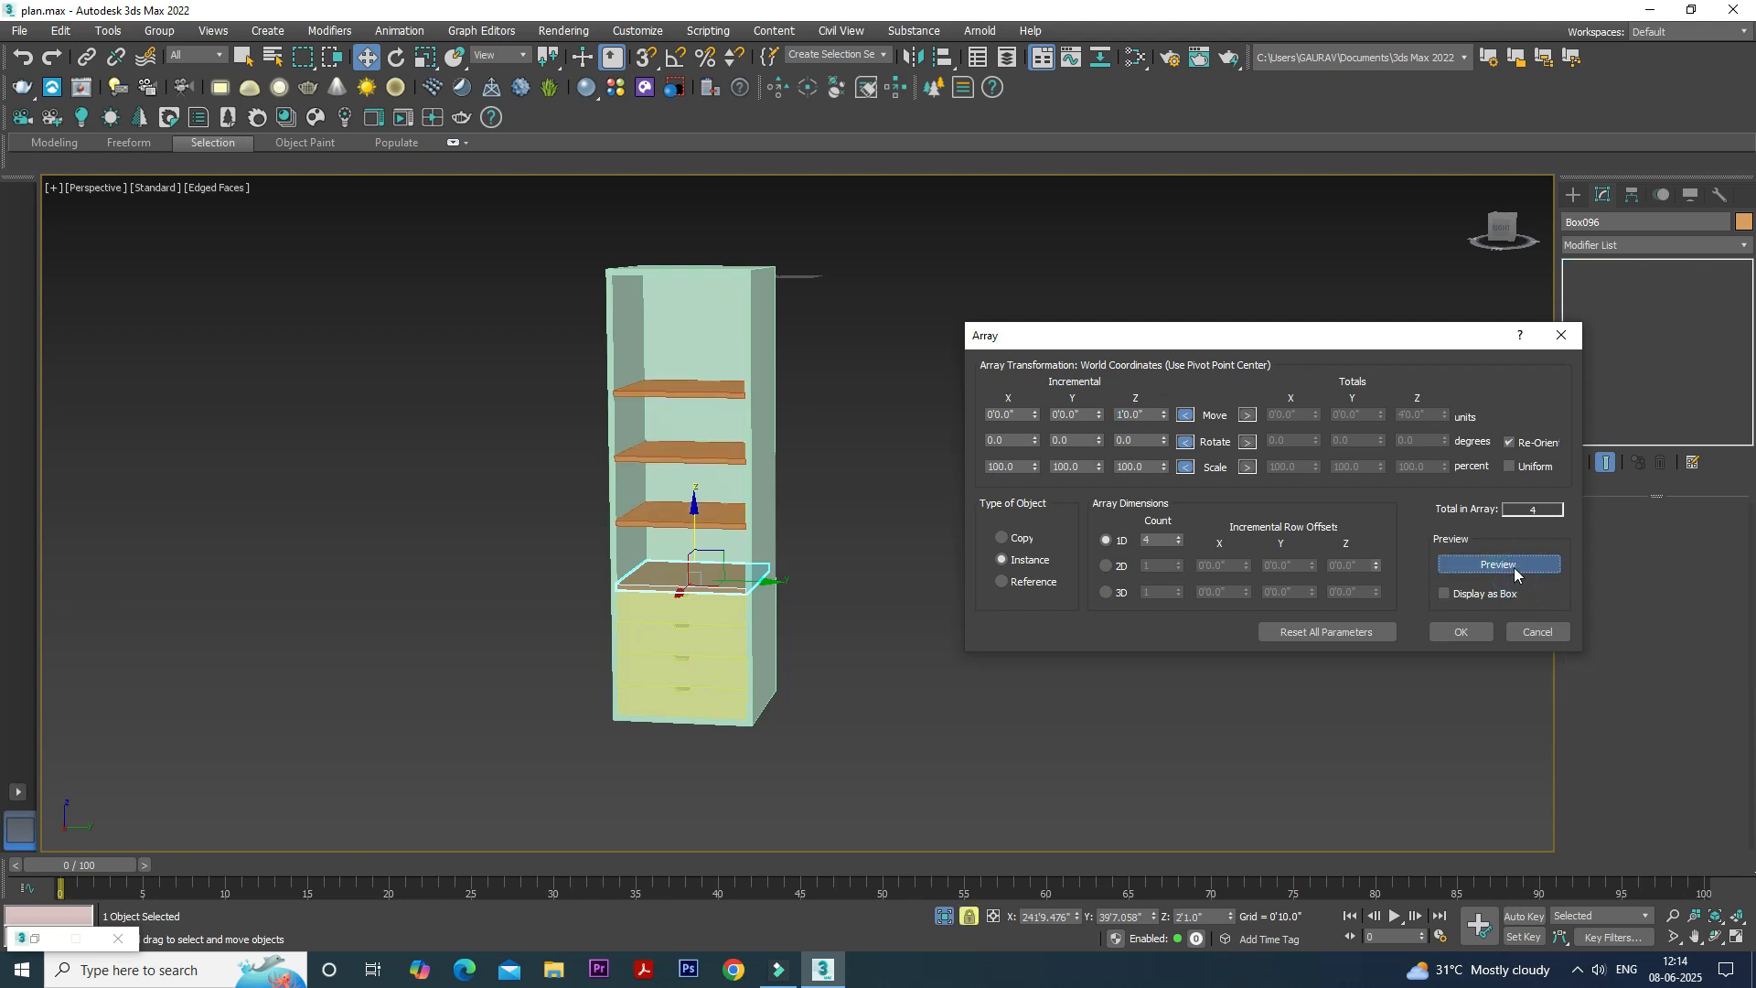
- Reduce the shelf array's count to 3, create the shelves and clear the selection
left_click(1179, 544)
left_click(1461, 632)
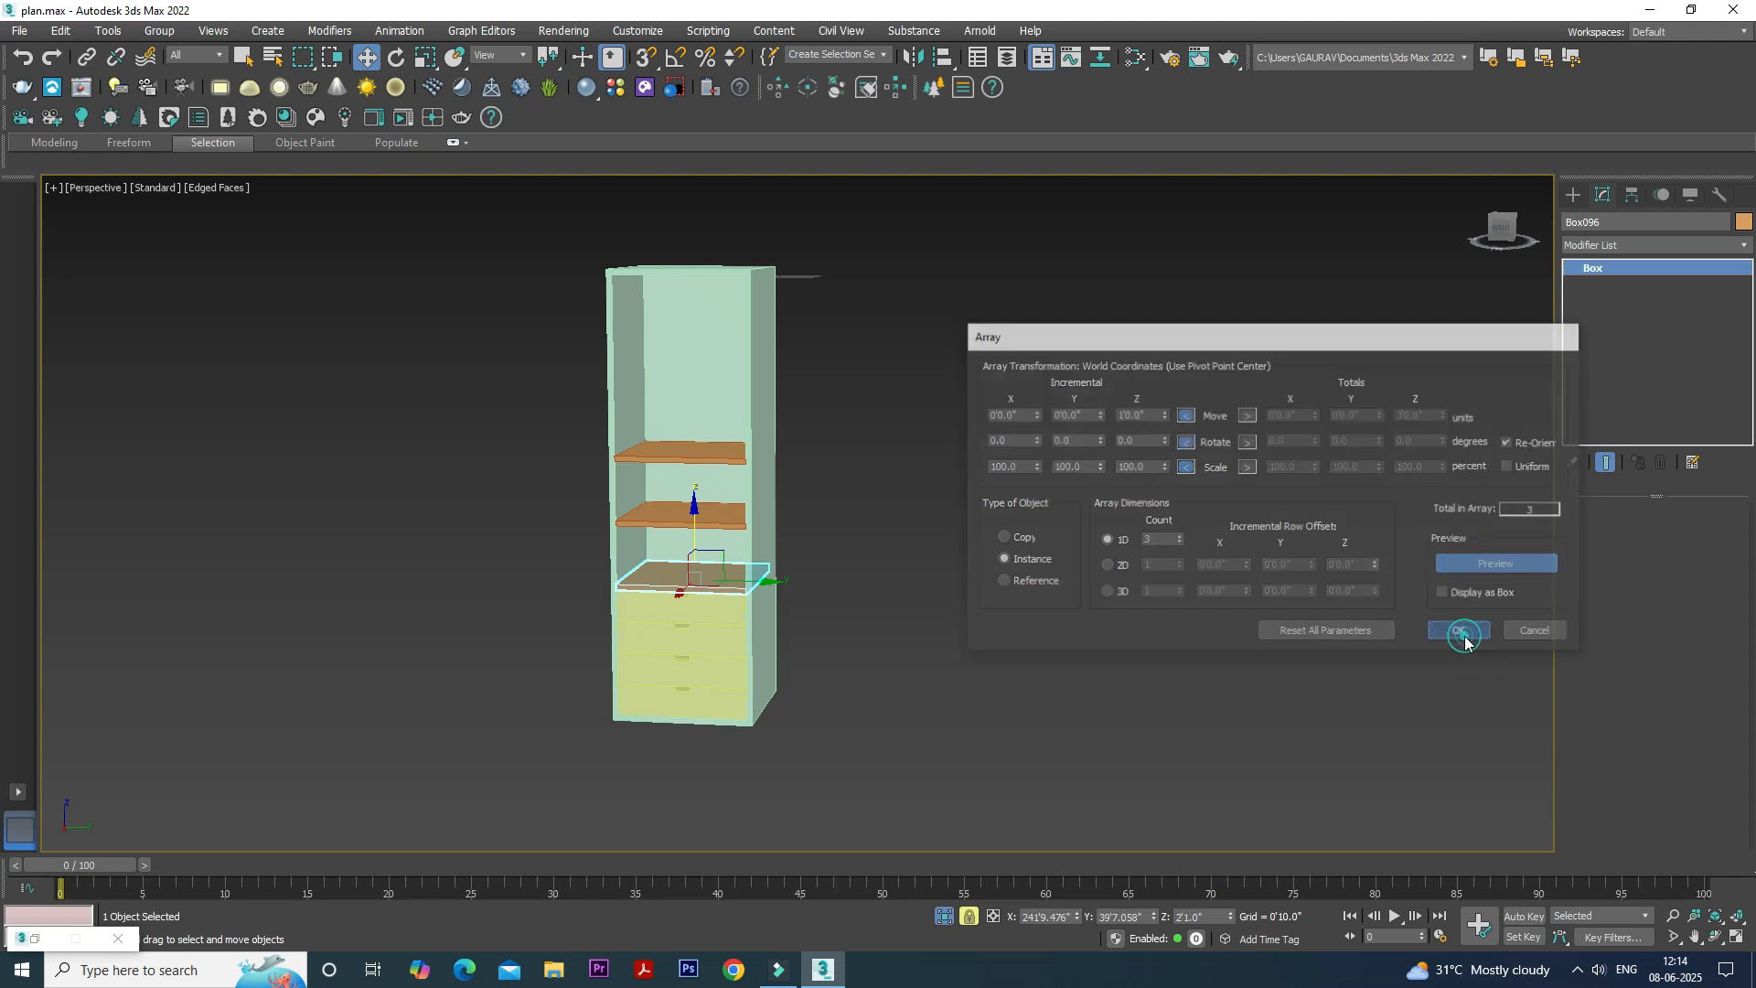
left_click(966, 655)
- Start a standard Cylinder primitive with AutoGrid enabled for the cabinet's upper interior
middle_click_drag(708, 611, 682, 491, "alt")
scroll(616, 427, "up", 3)
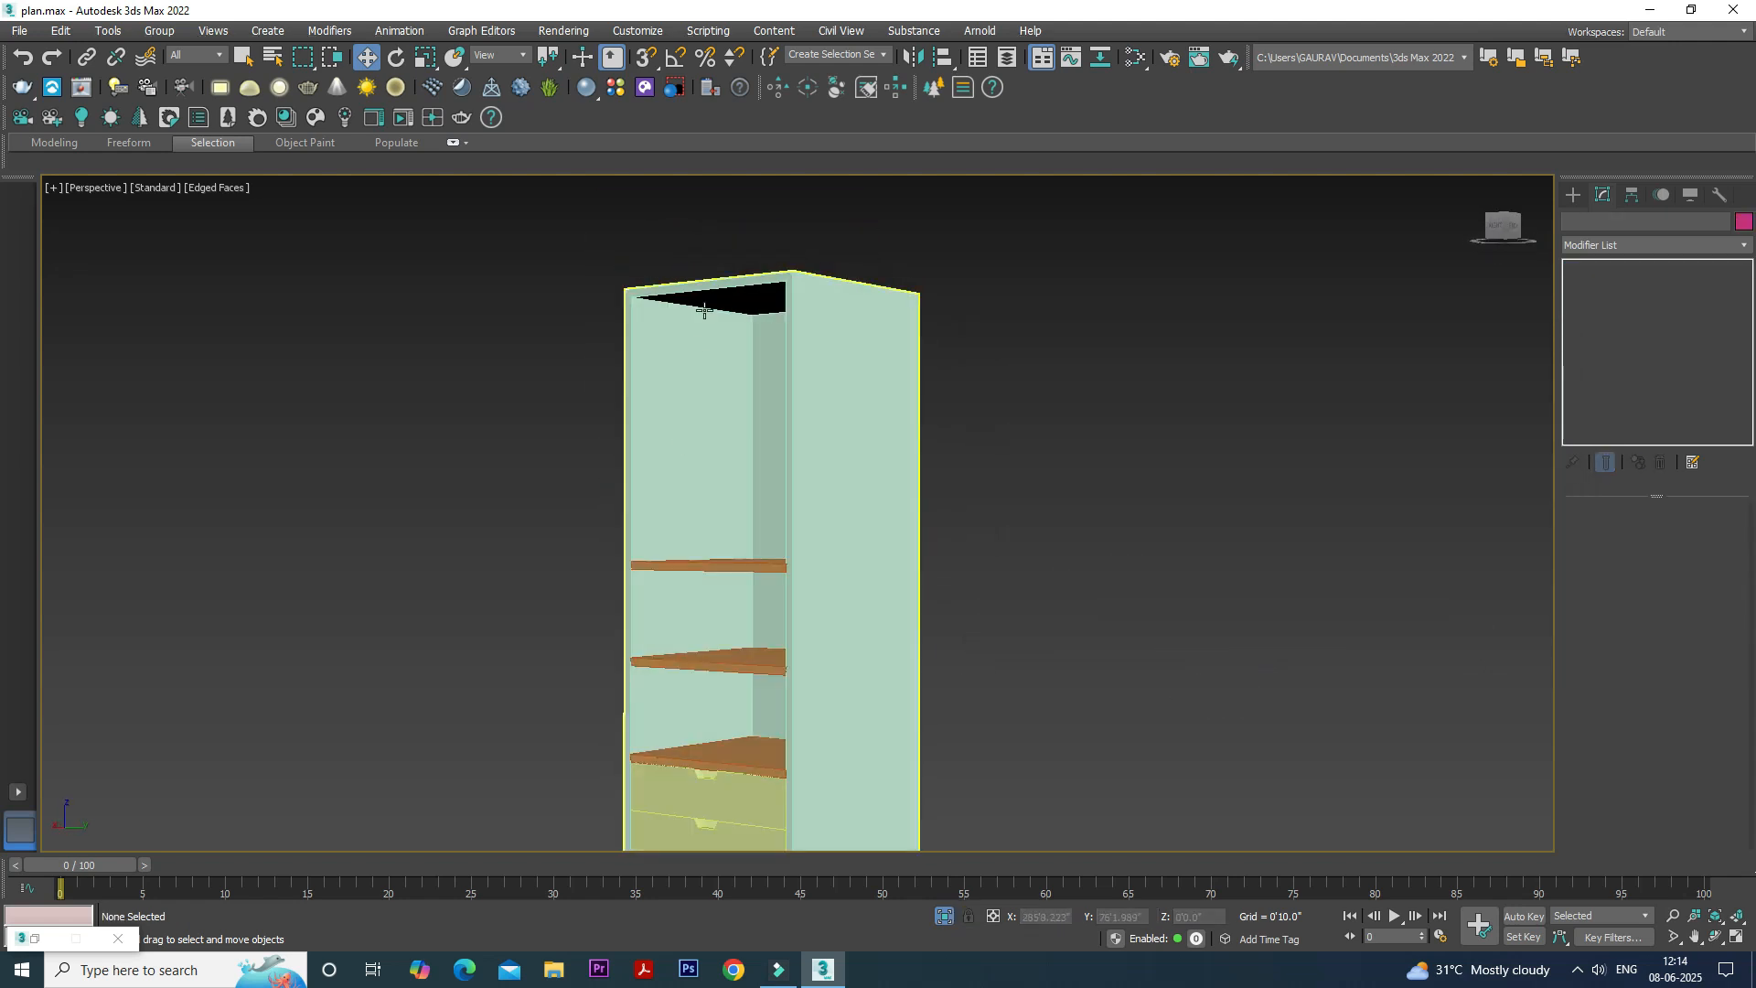
scroll(681, 492, "up", 3)
left_click(1575, 195)
left_click(1628, 249)
left_click(1603, 249)
left_click(1628, 317)
left_click(1608, 363)
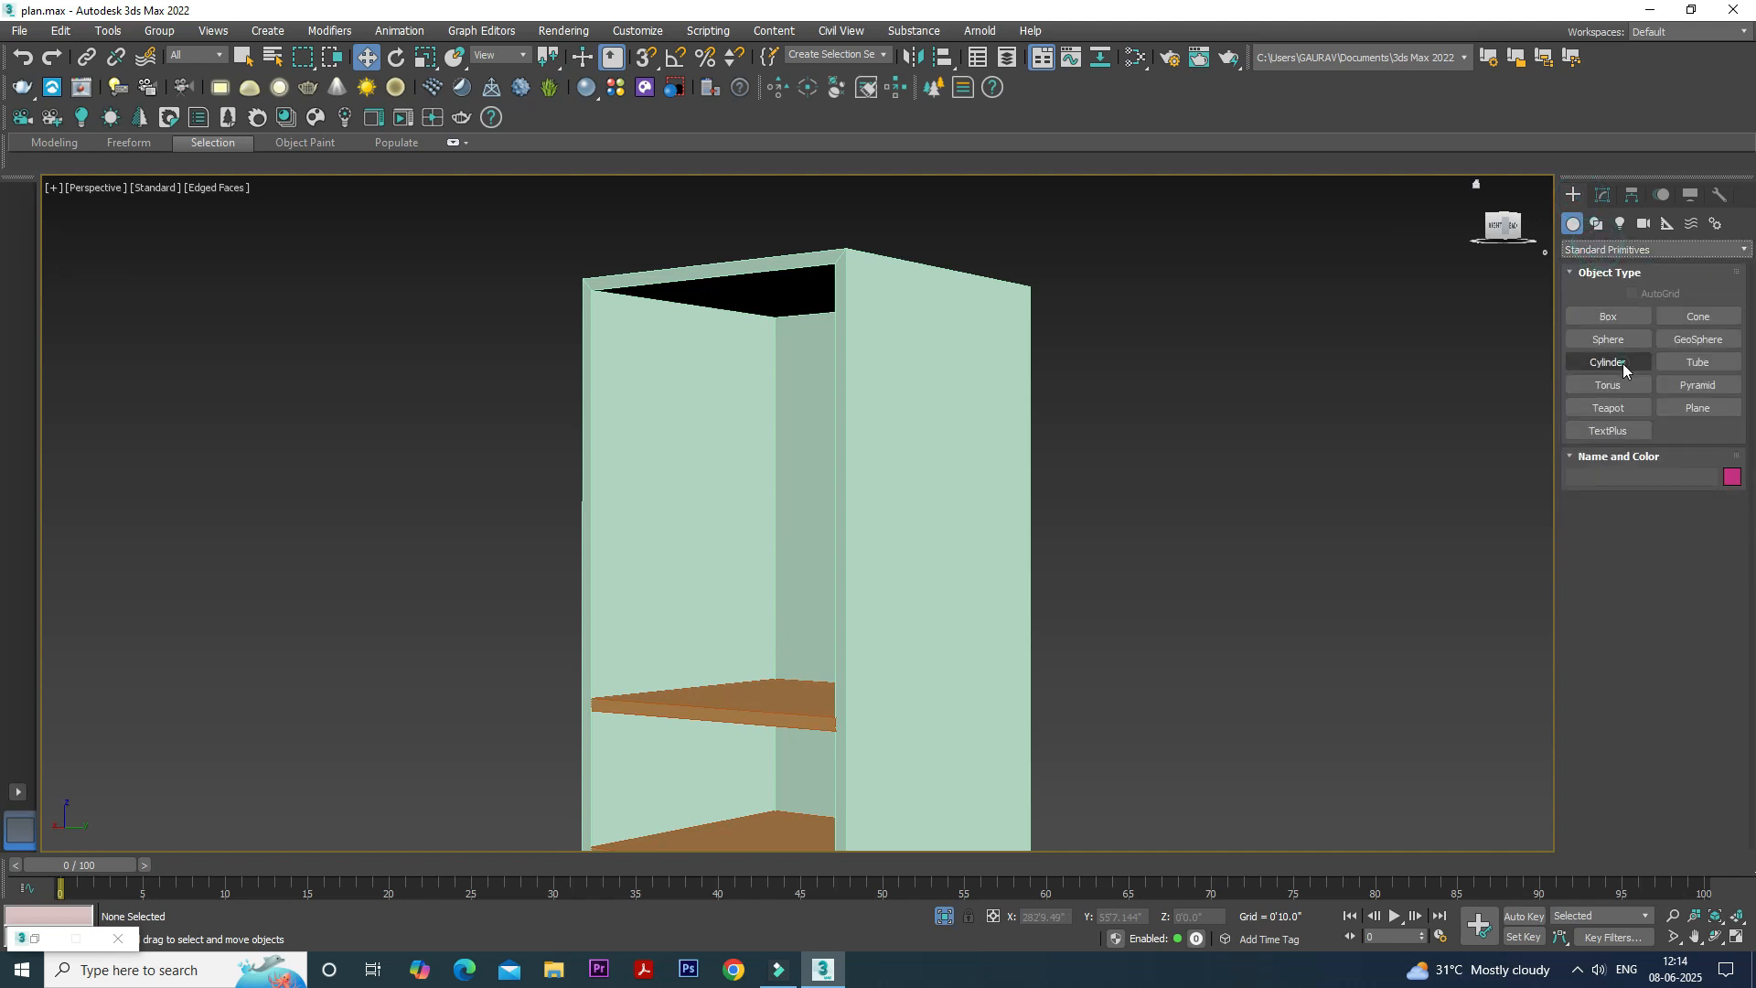
scroll(722, 341, "up", 2)
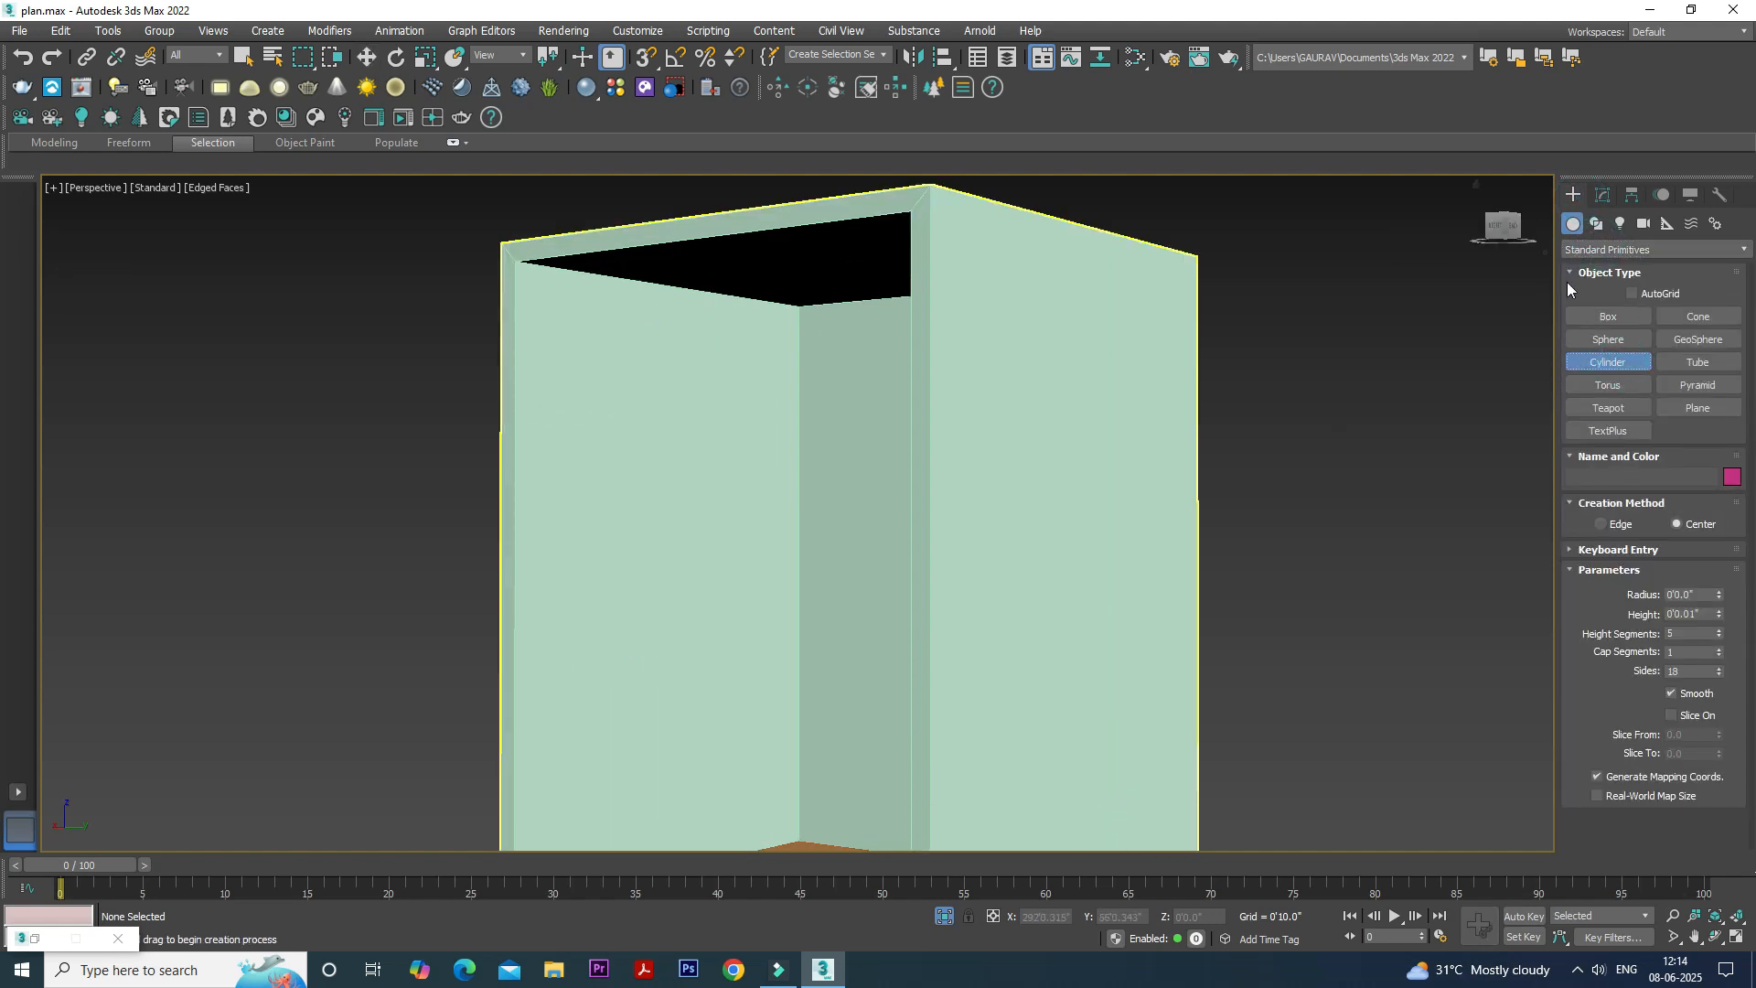
left_click(1632, 293)
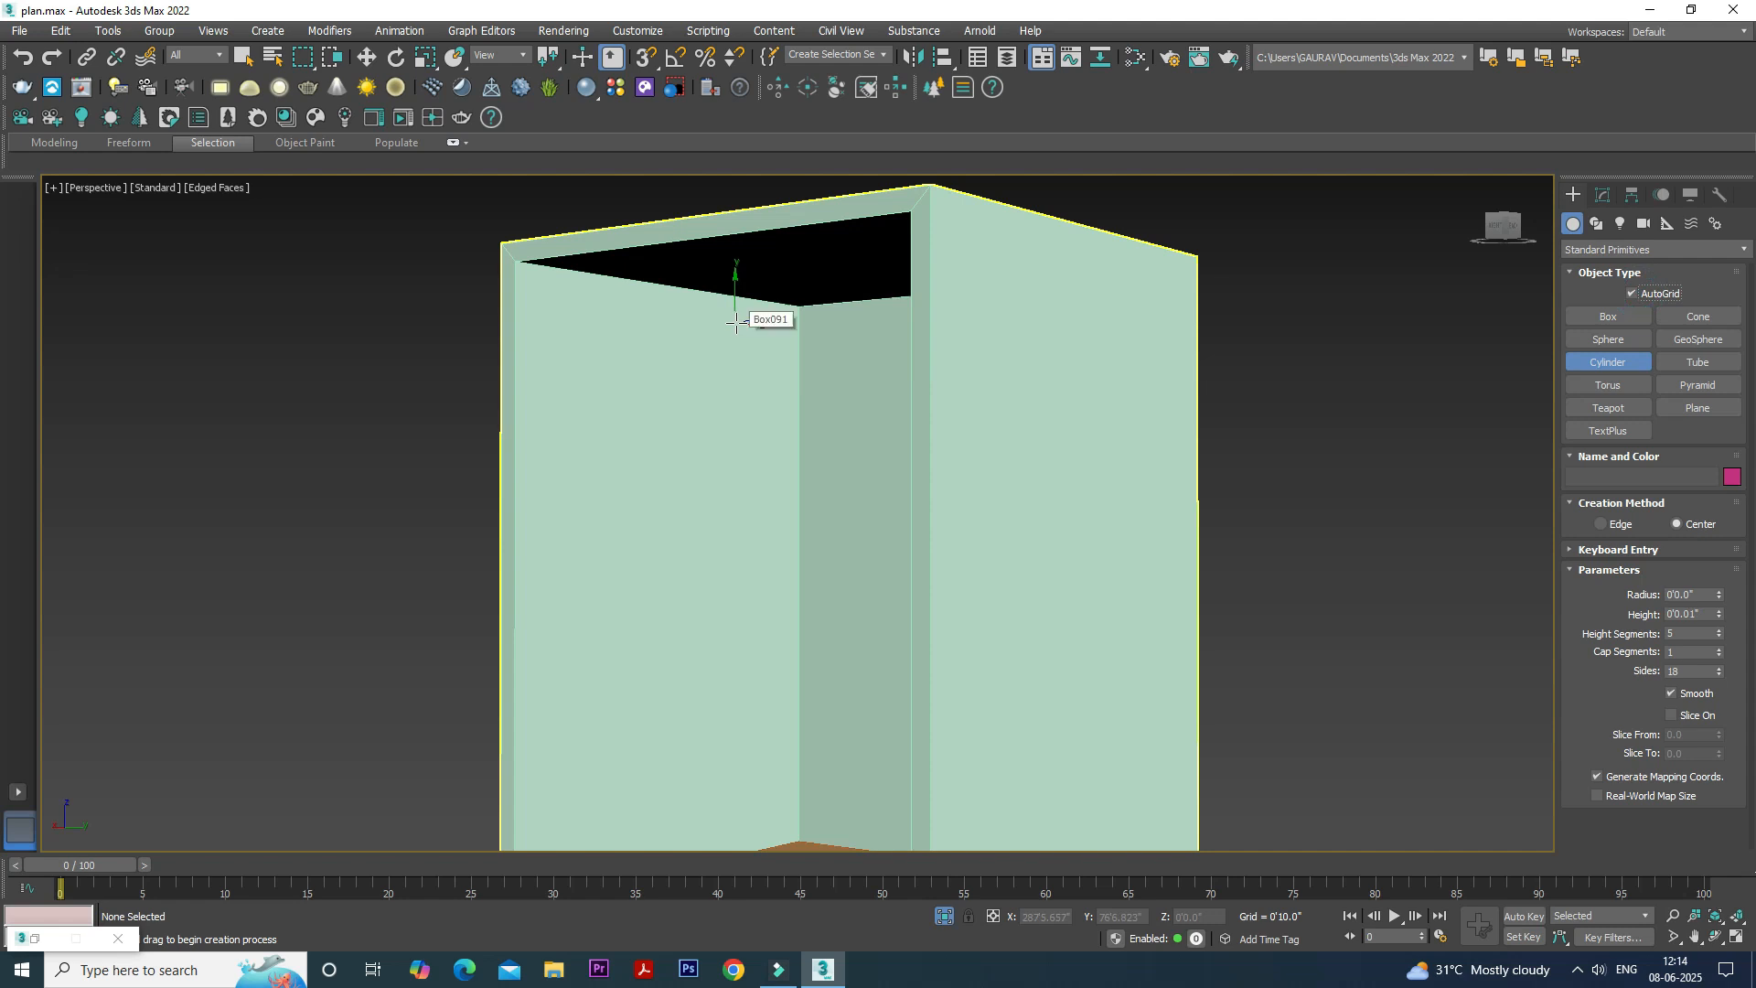
- Draw a hanging rod about 0.5" in radius from the upper inner side wall and extend its height to about 2'1" across the cabinet
left_click_drag(735, 346, 741, 353)
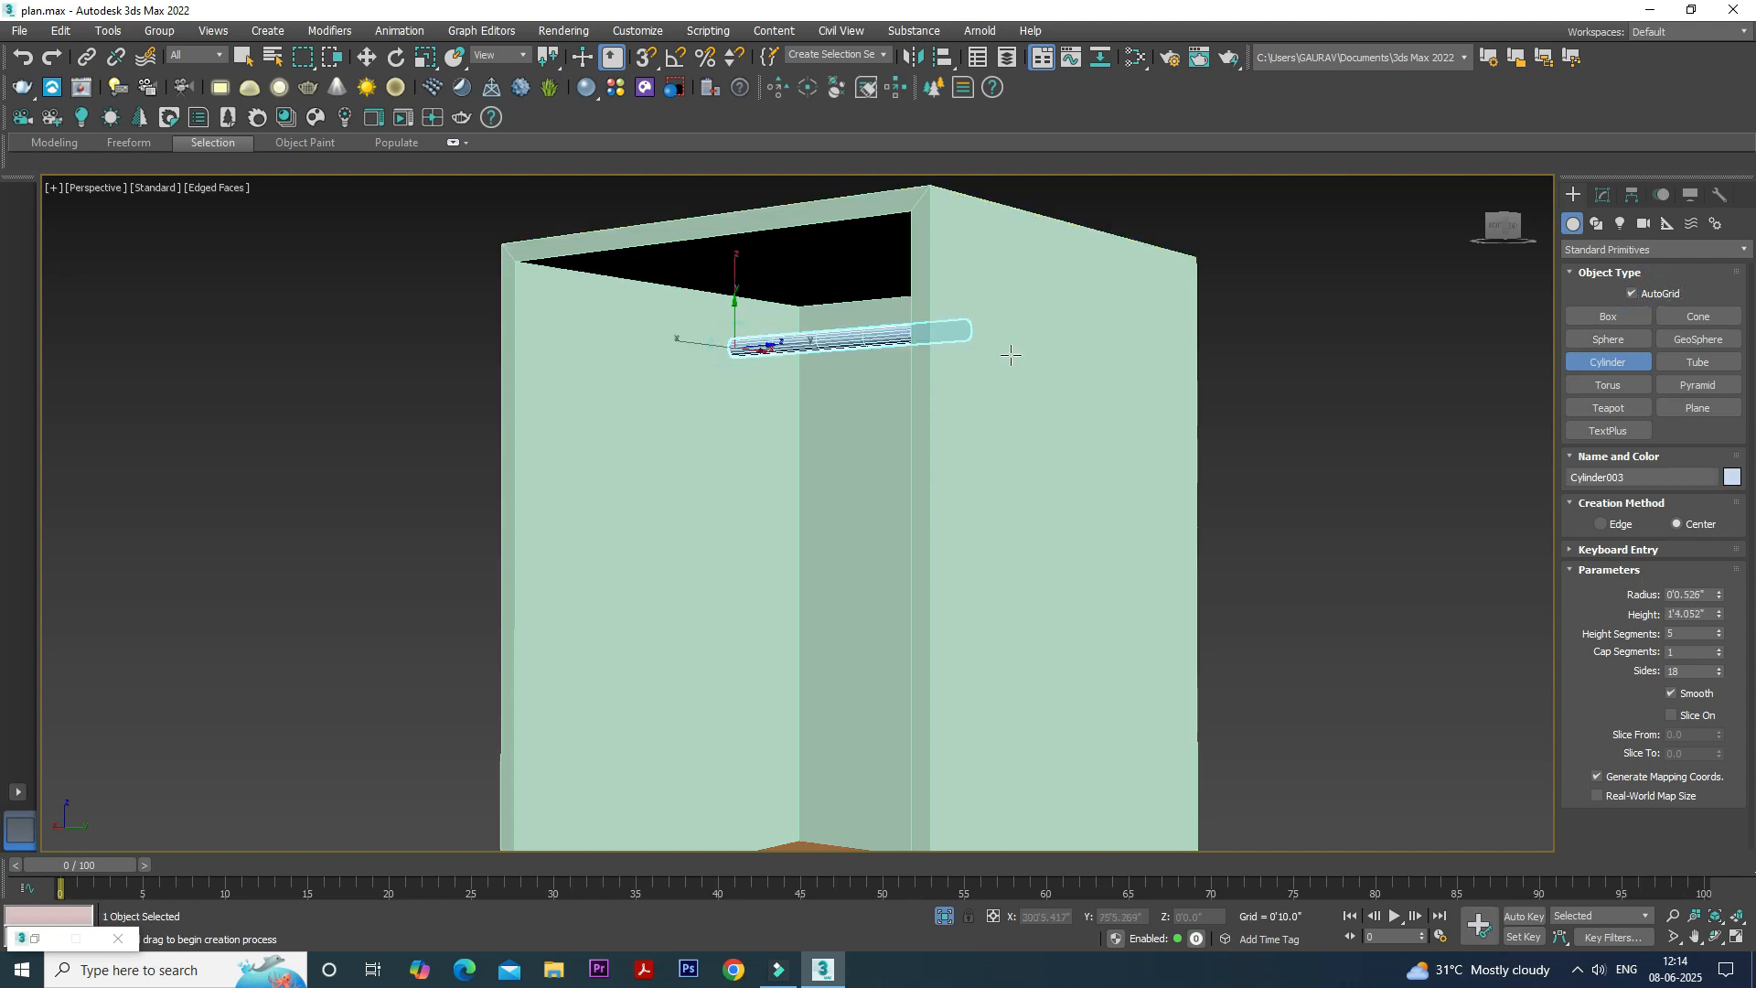
left_click(1012, 355)
middle_click_drag(1014, 355, 1130, 372, "alt")
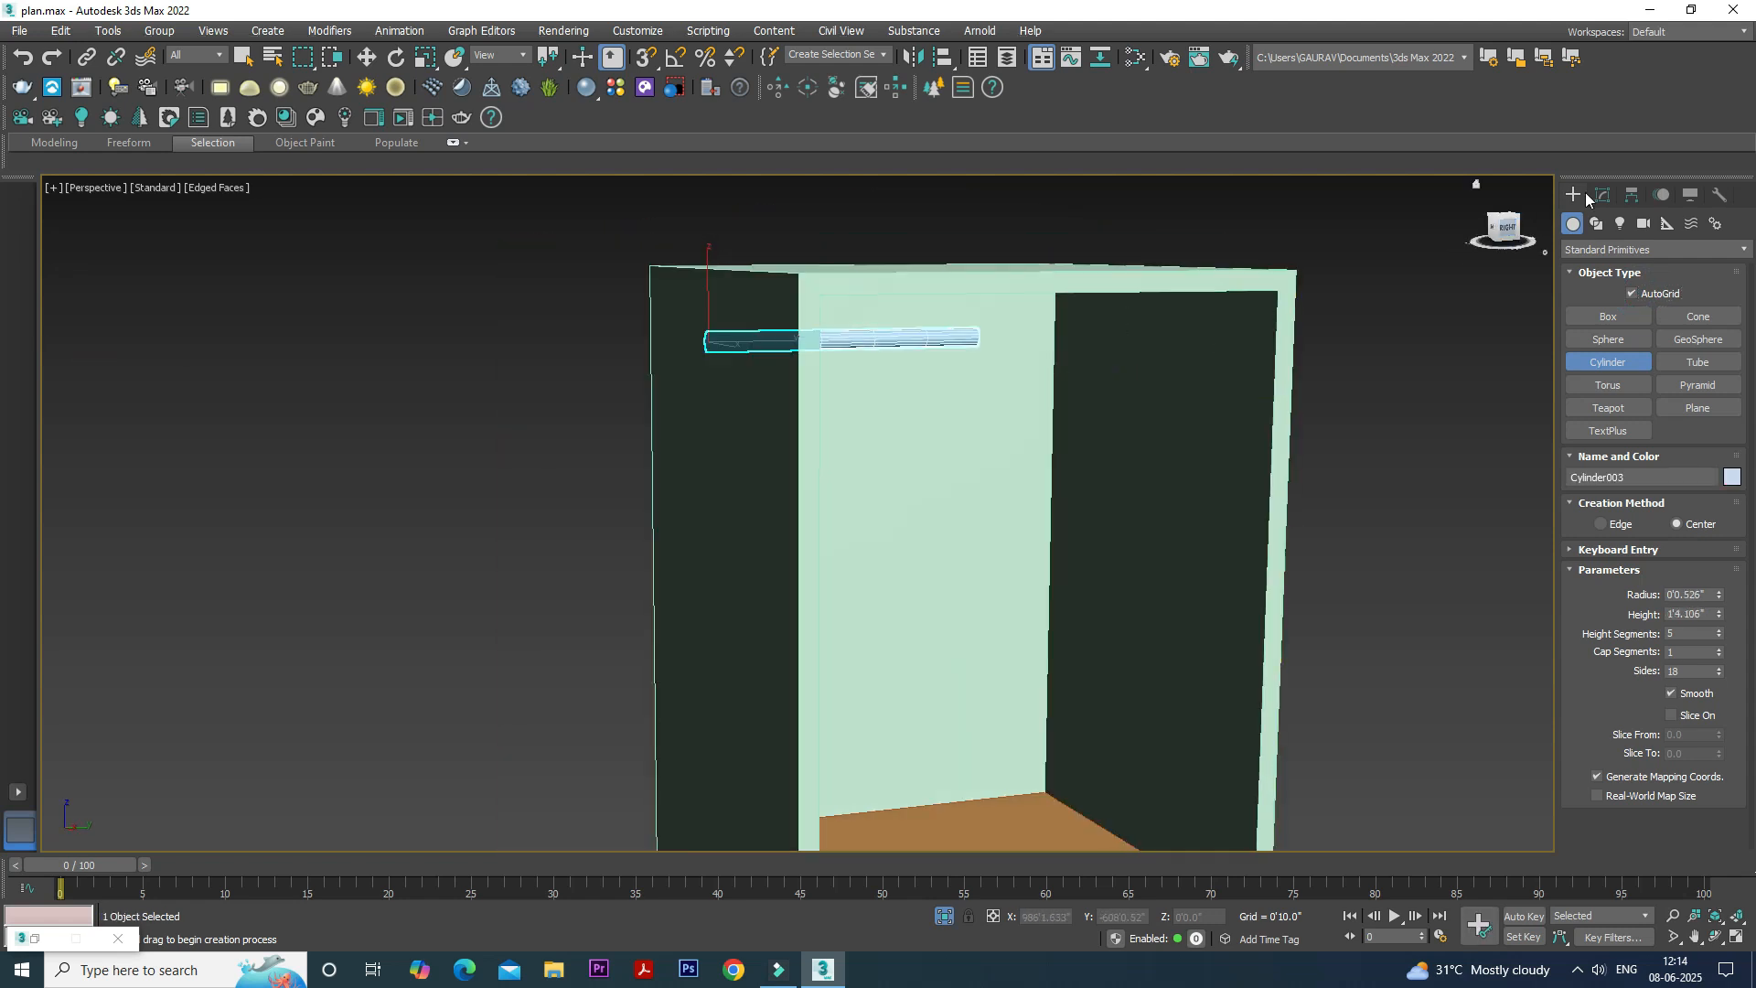
left_click(1604, 194)
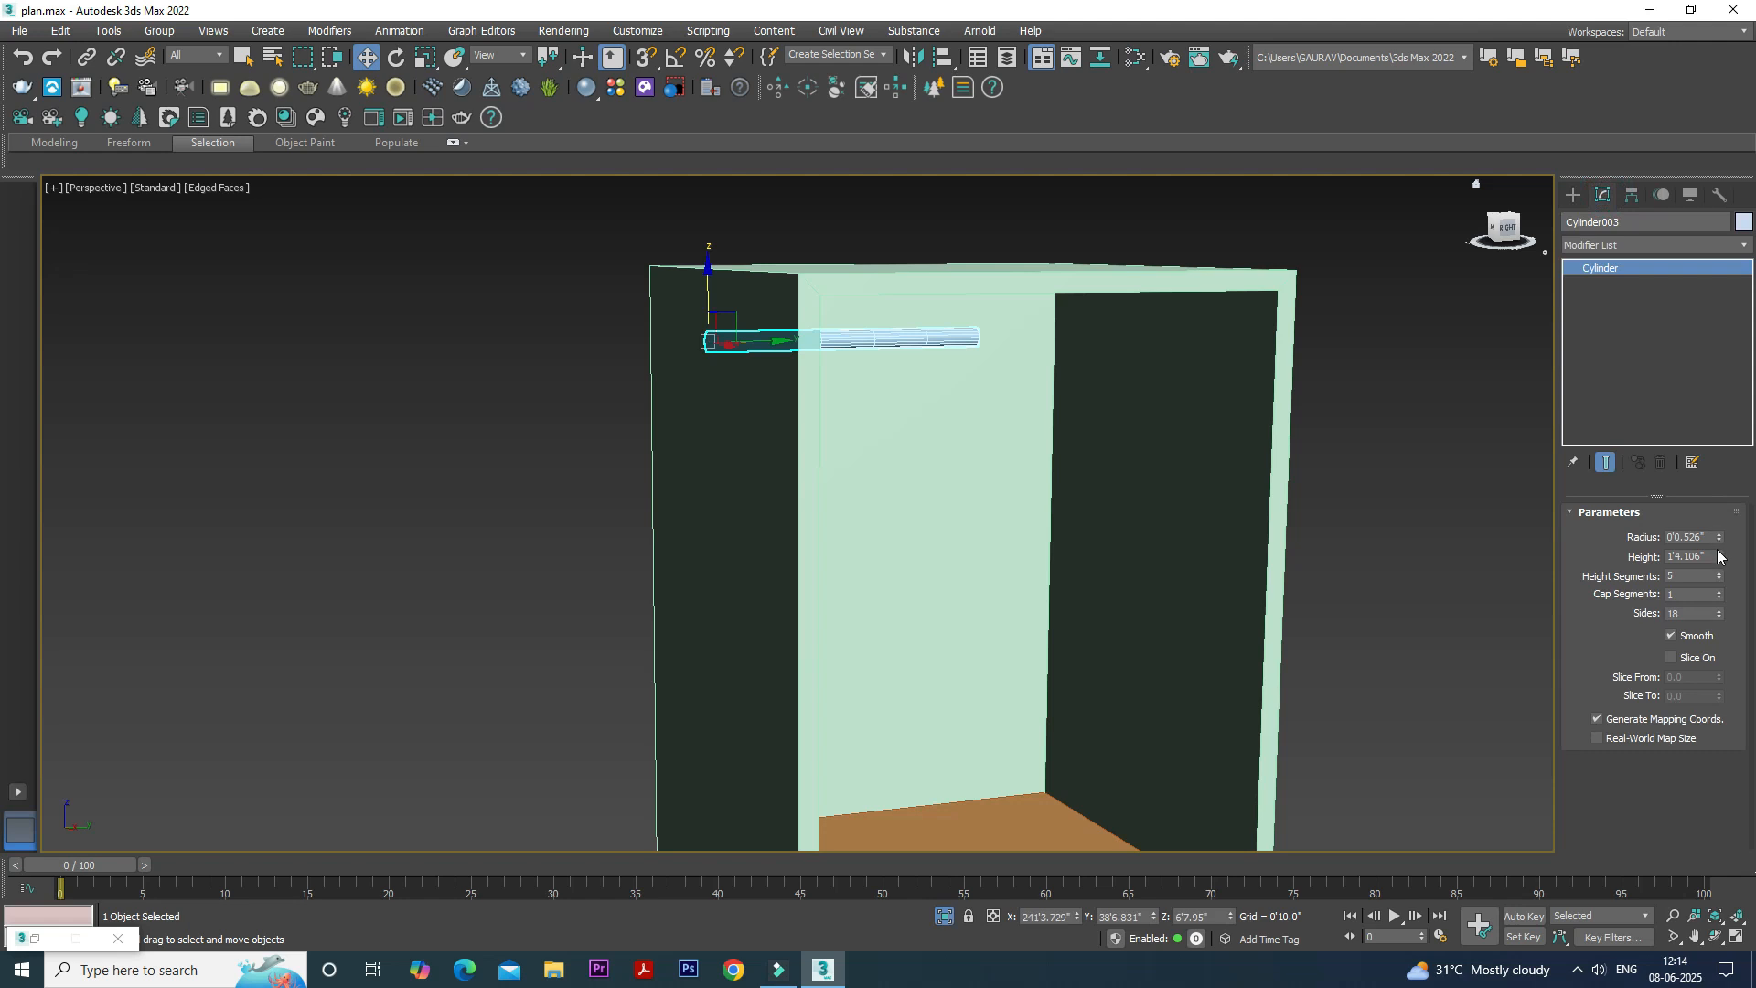
left_click_drag(1721, 554, 1731, 519)
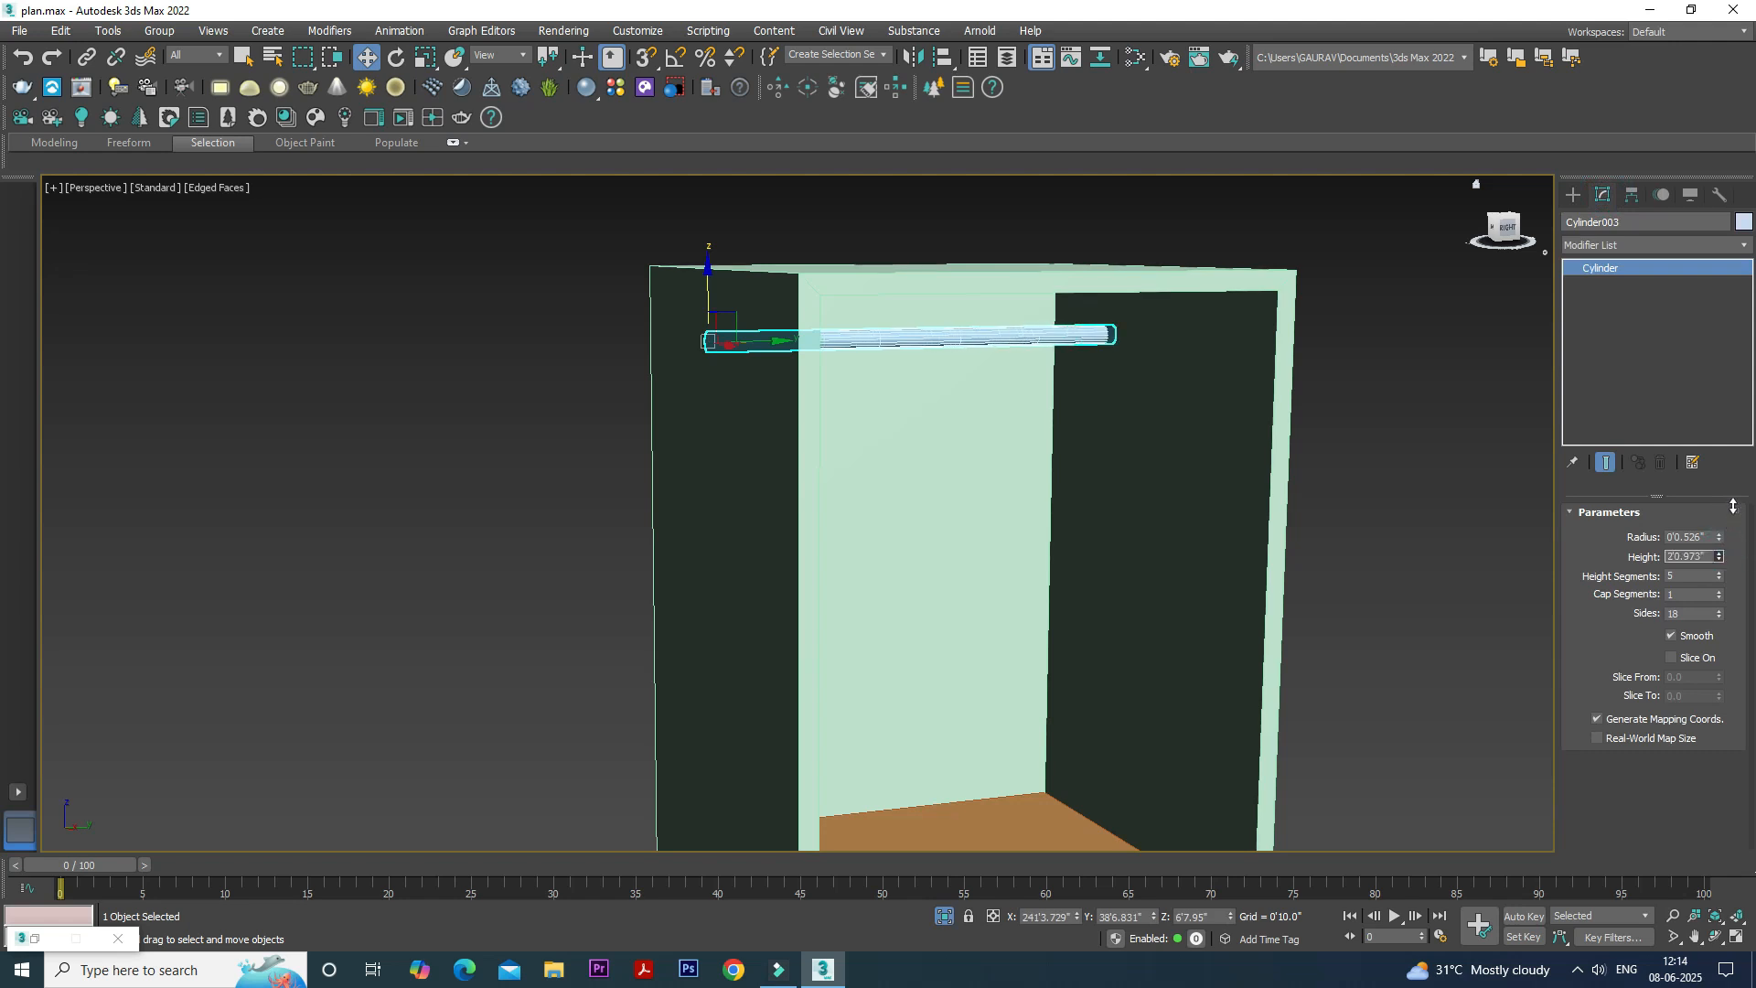
middle_click_drag(1403, 465, 1423, 397, "alt")
left_click(1424, 397)
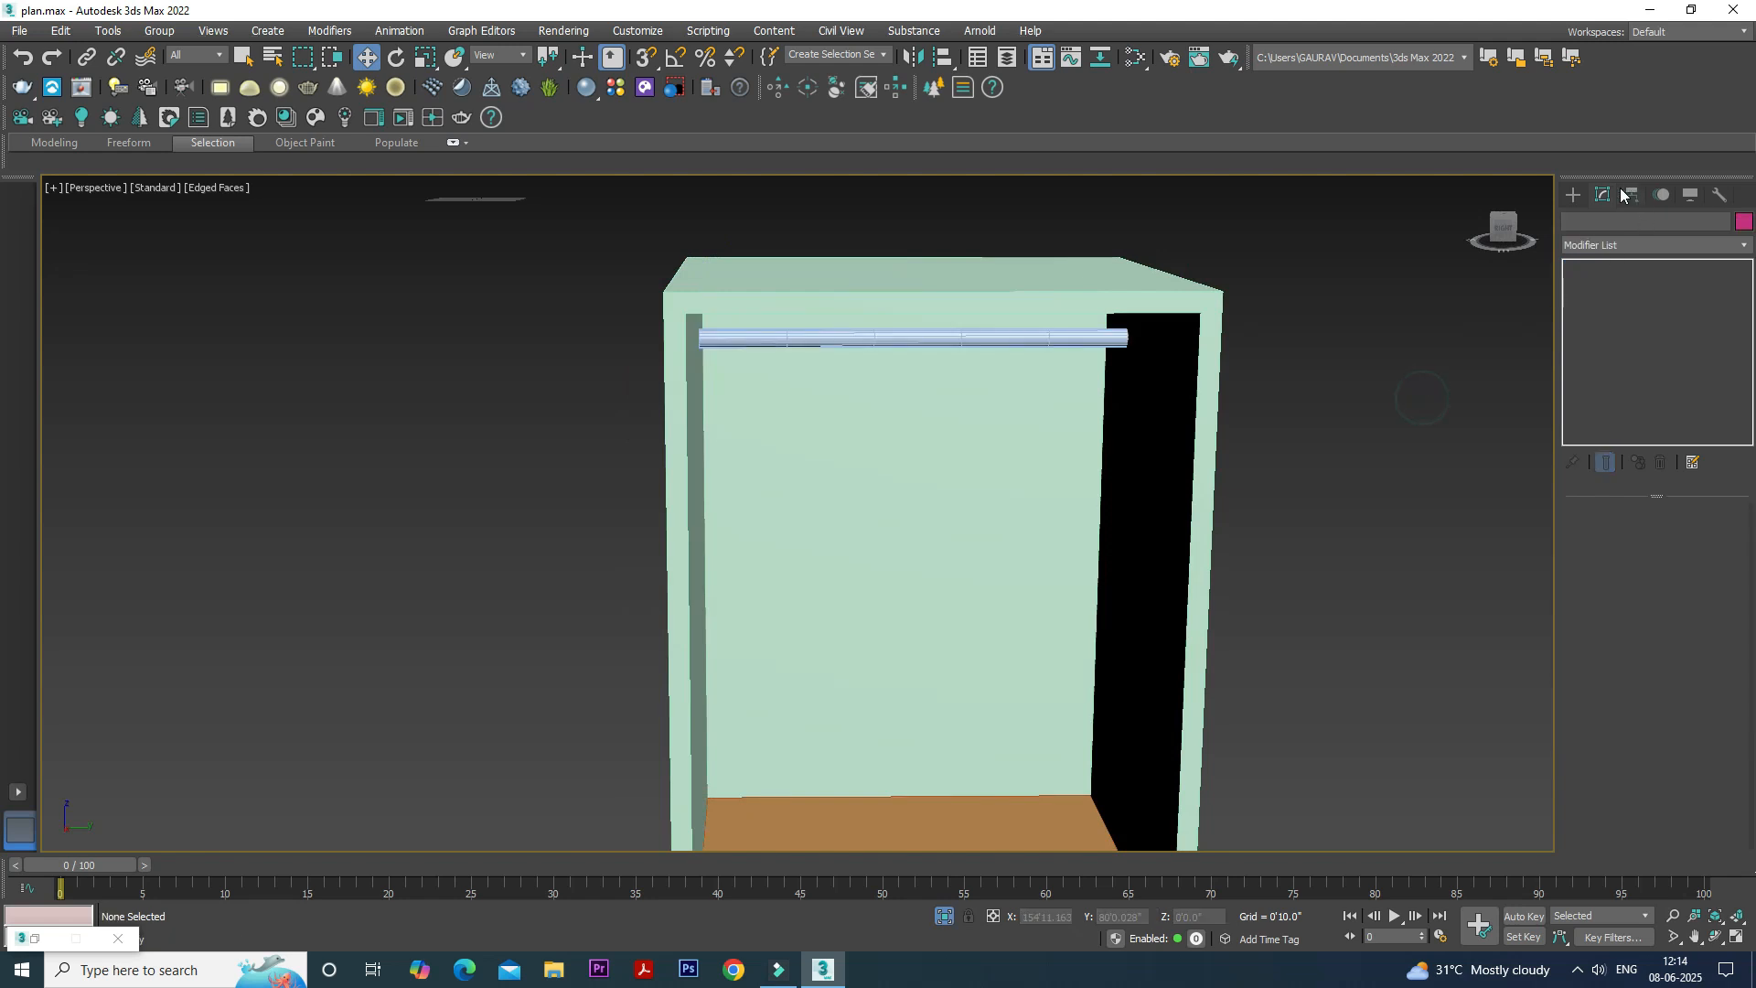
- Examine the finished cabinet from its rod and shelves down to the notched drawers
left_click(1574, 195)
scroll(1154, 343, "down", 5)
middle_click_drag(1148, 343, 1212, 402, "alt")
middle_click_drag(1212, 402, 1079, 476)
scroll(1133, 420, "down", 3)
scroll(918, 760, "up", 5)
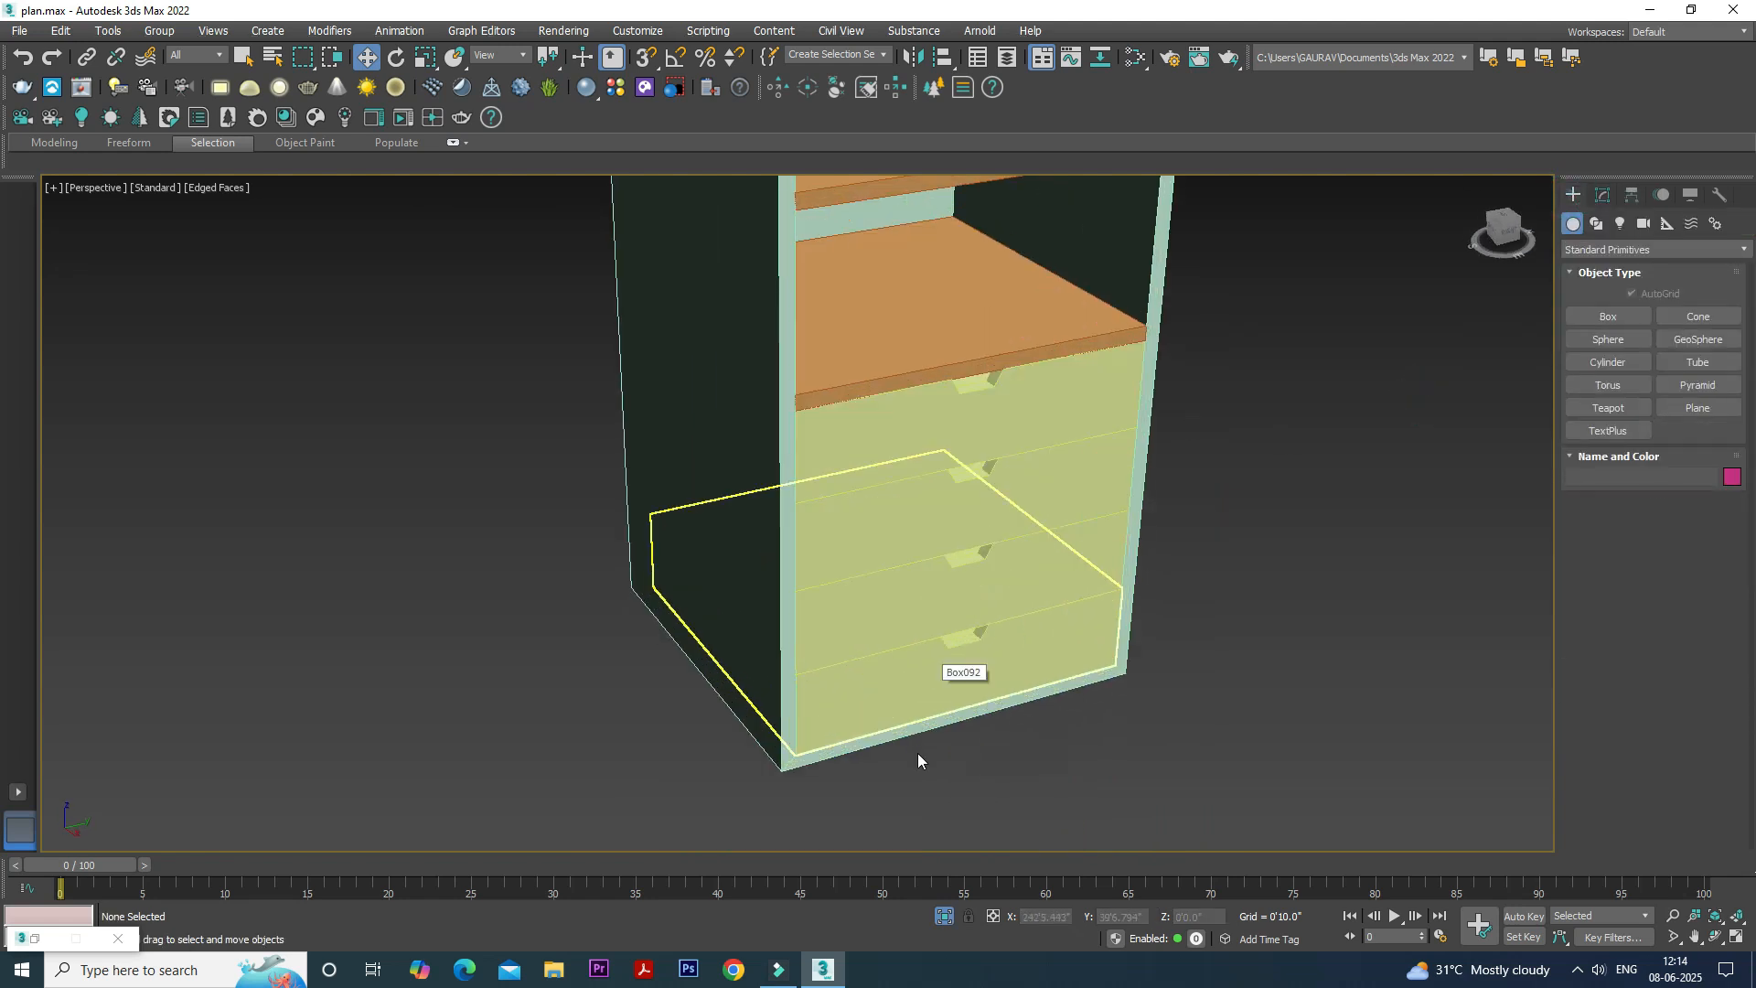
scroll(918, 759, "down", 5)
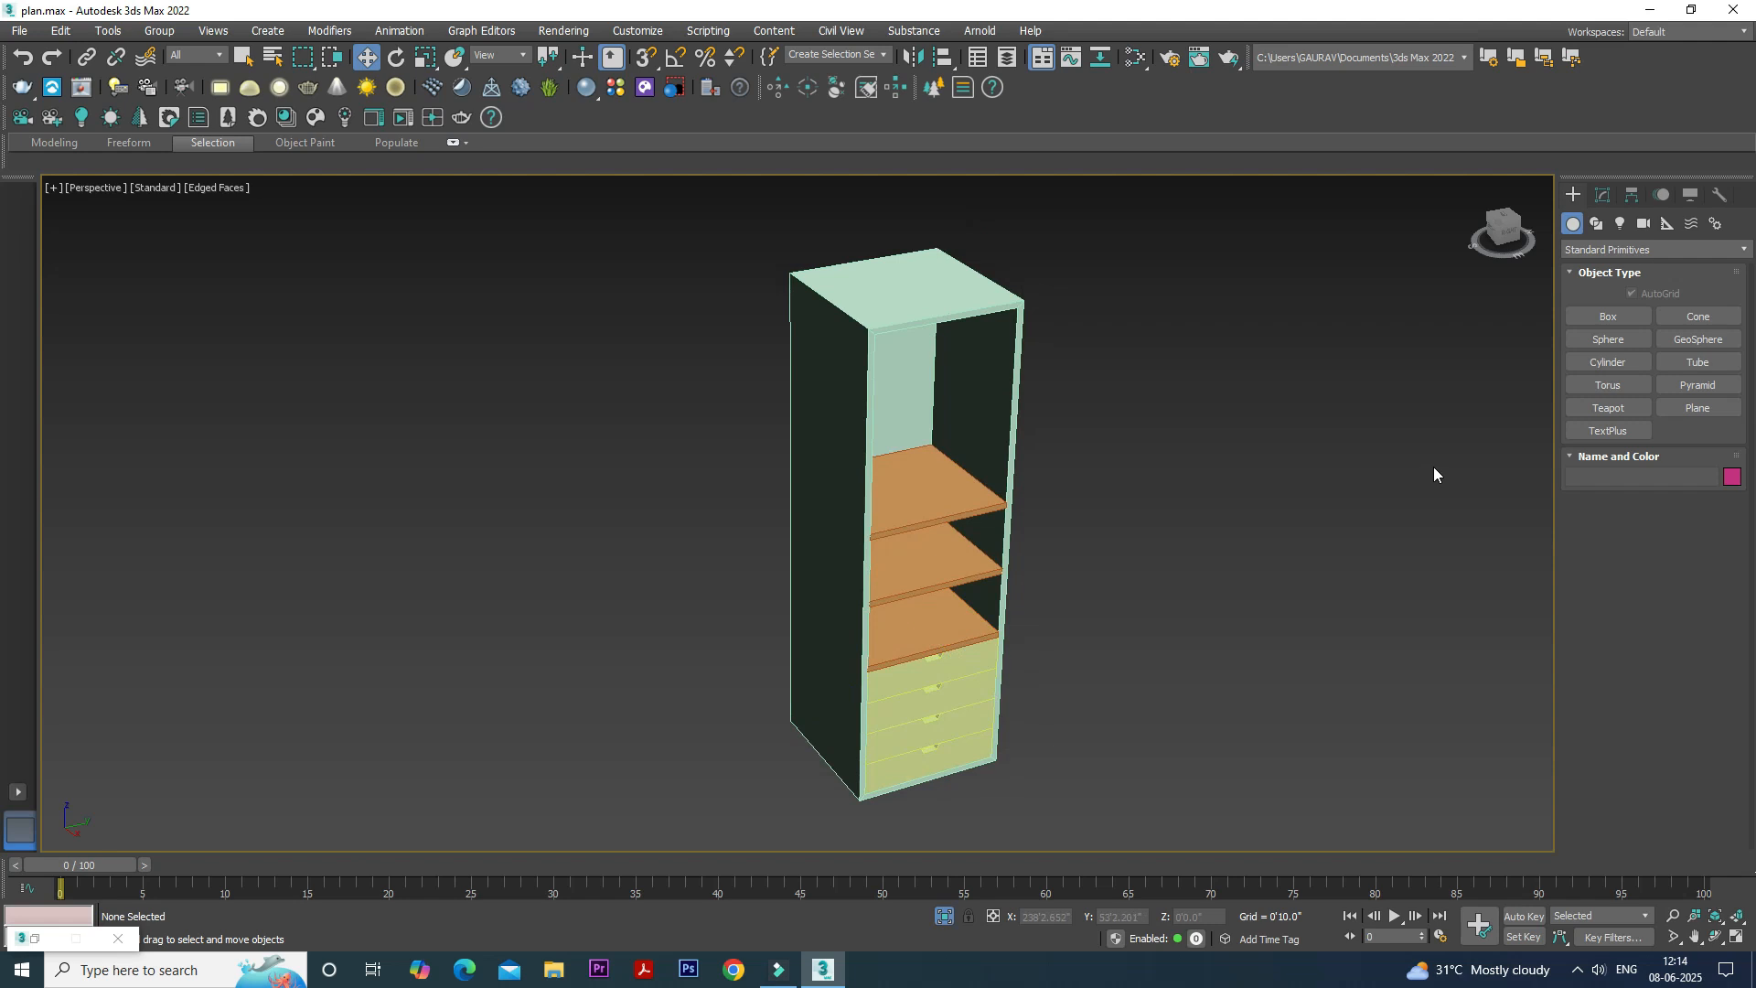
- Start a Box primitive in the Left view, with the cabinet's full outline framed
left_click(1593, 312)
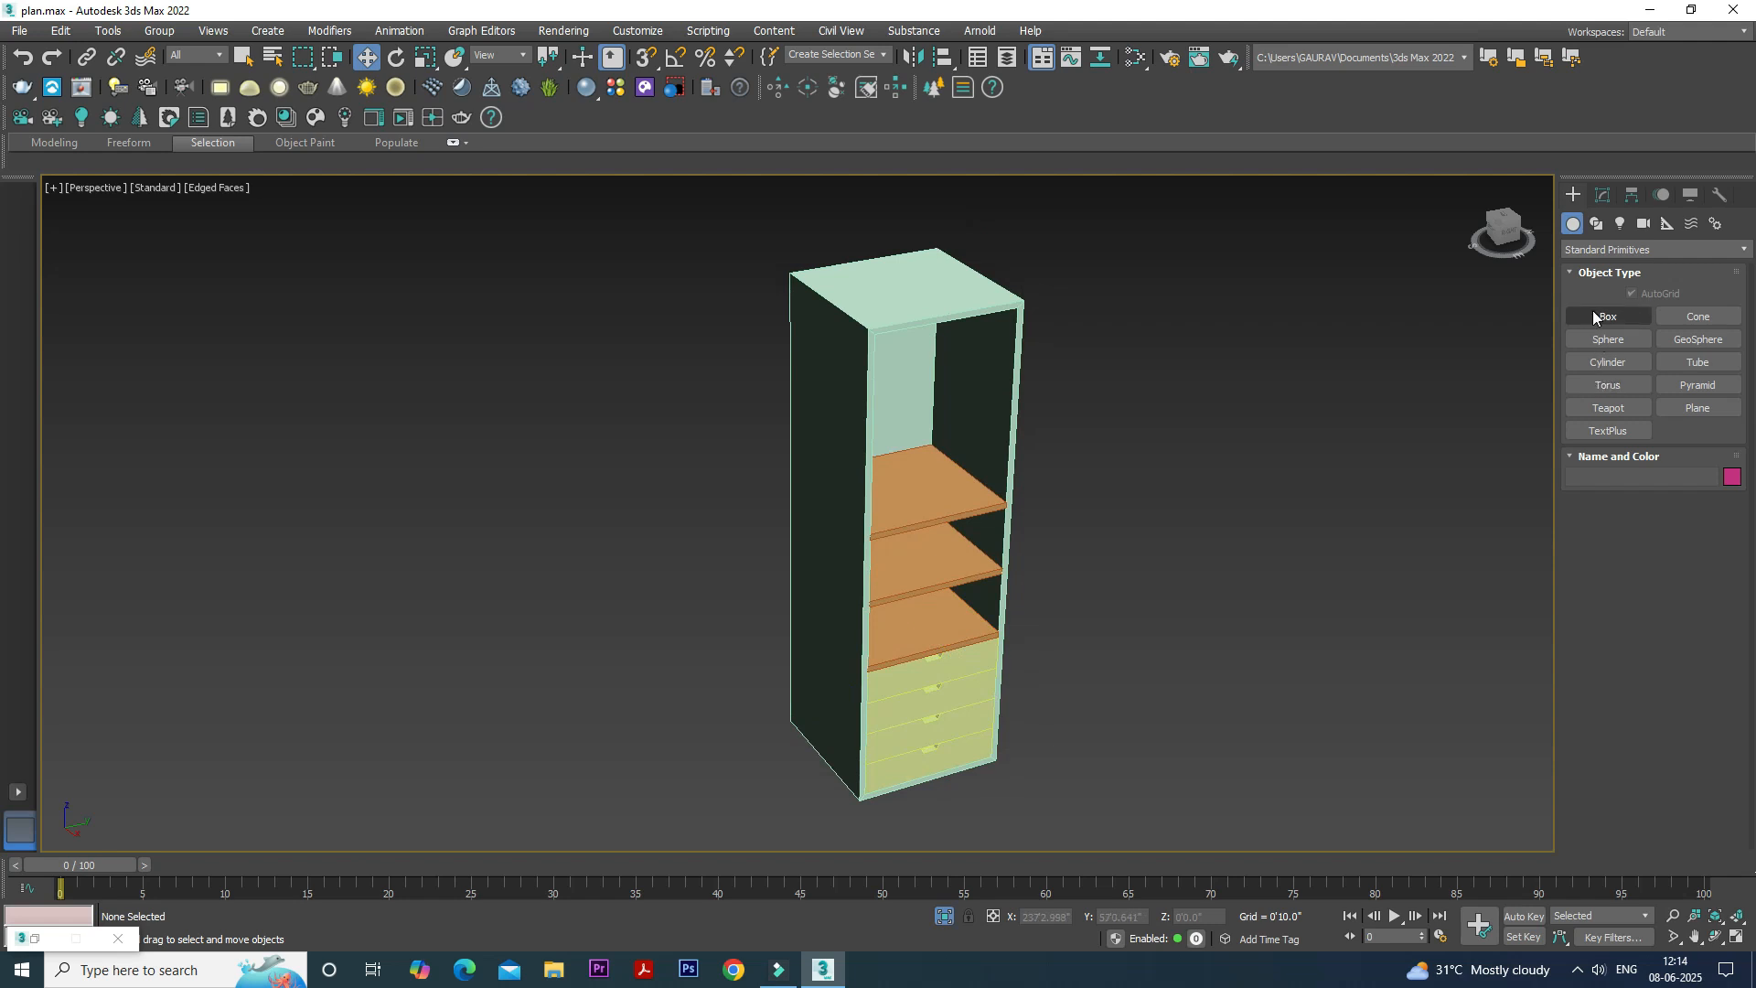
key("alt+w")
scroll(1347, 322, "up", 5)
left_click(1346, 322)
key("alt+w")
middle_click_drag(1281, 354, 1194, 417)
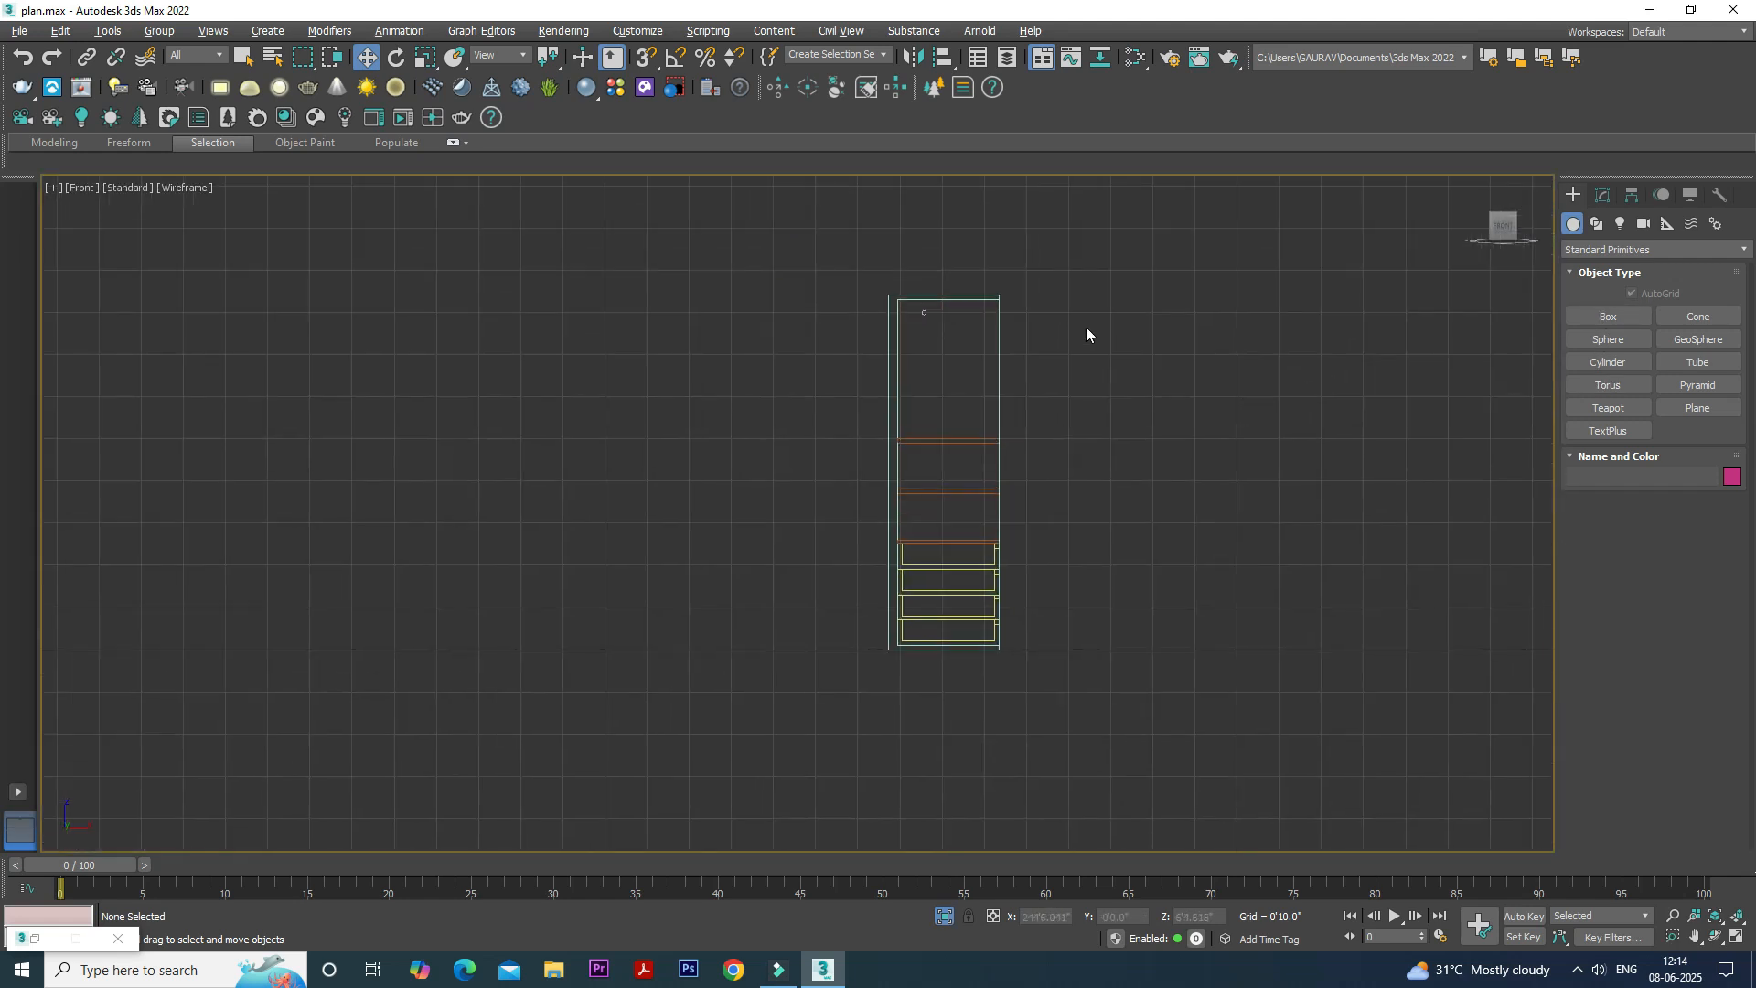
key("alt+w")
middle_click_drag(583, 615, 705, 655)
key("alt+w")
middle_click_drag(836, 458, 848, 581)
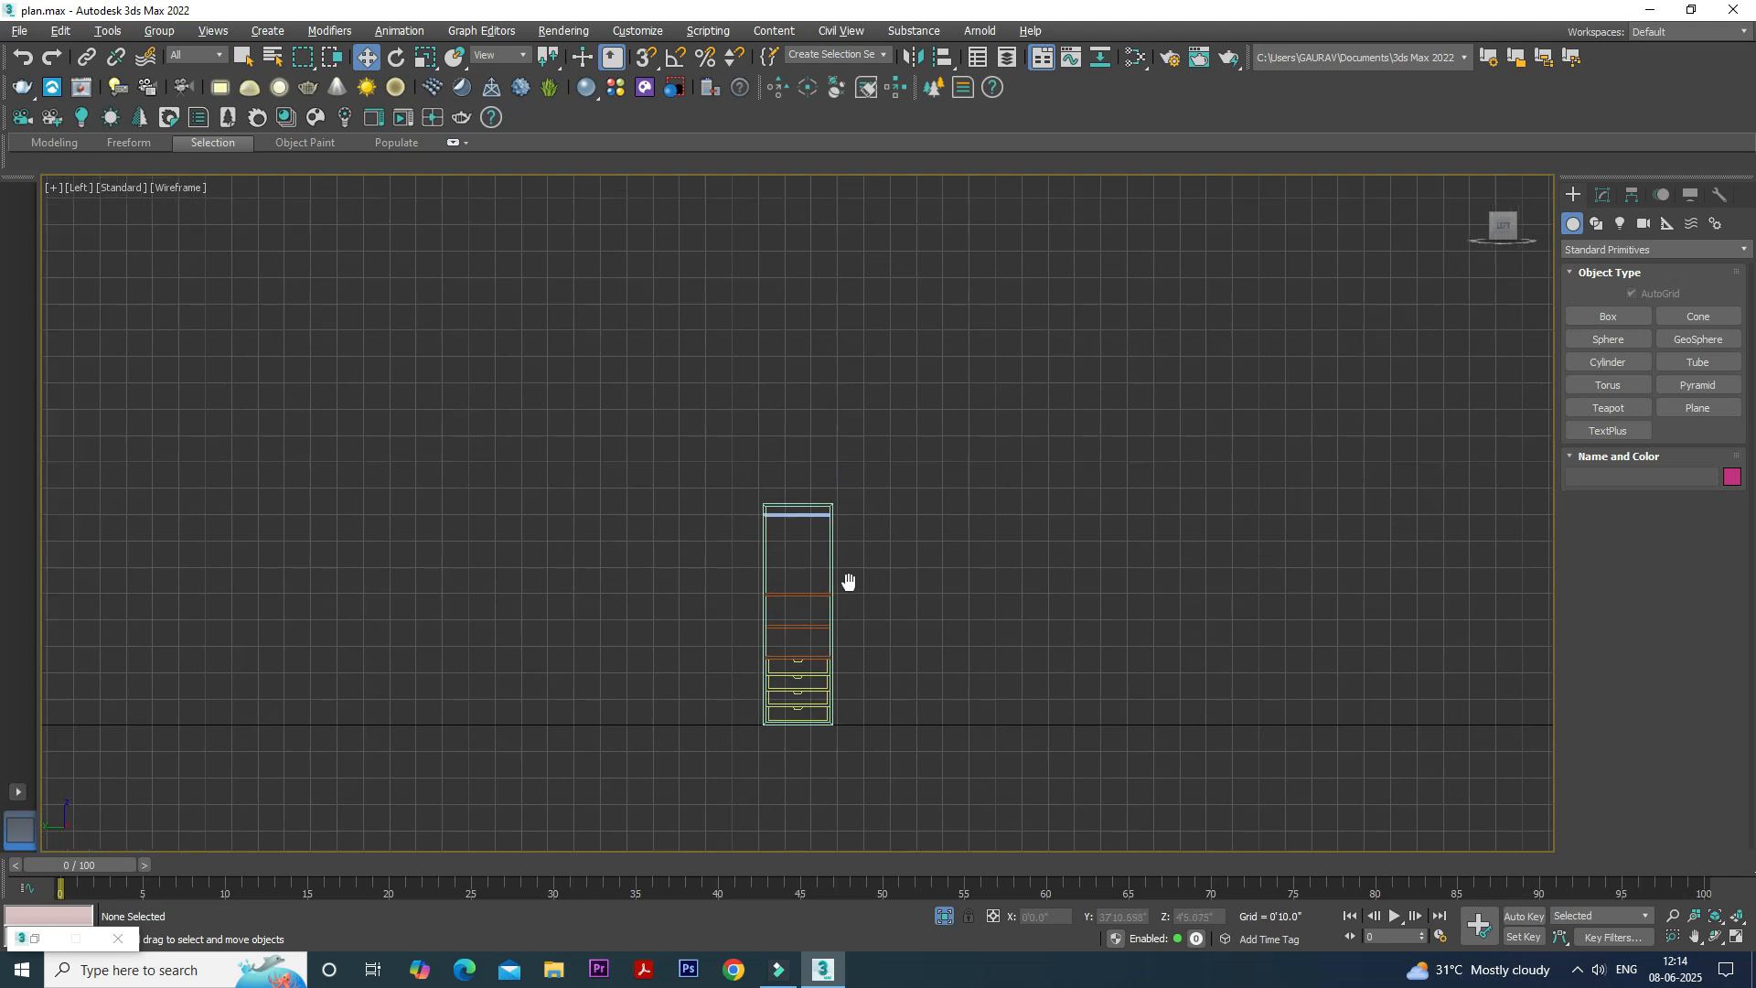
scroll(848, 582, "up", 4)
left_click(1578, 315)
middle_click_drag(854, 424, 880, 262)
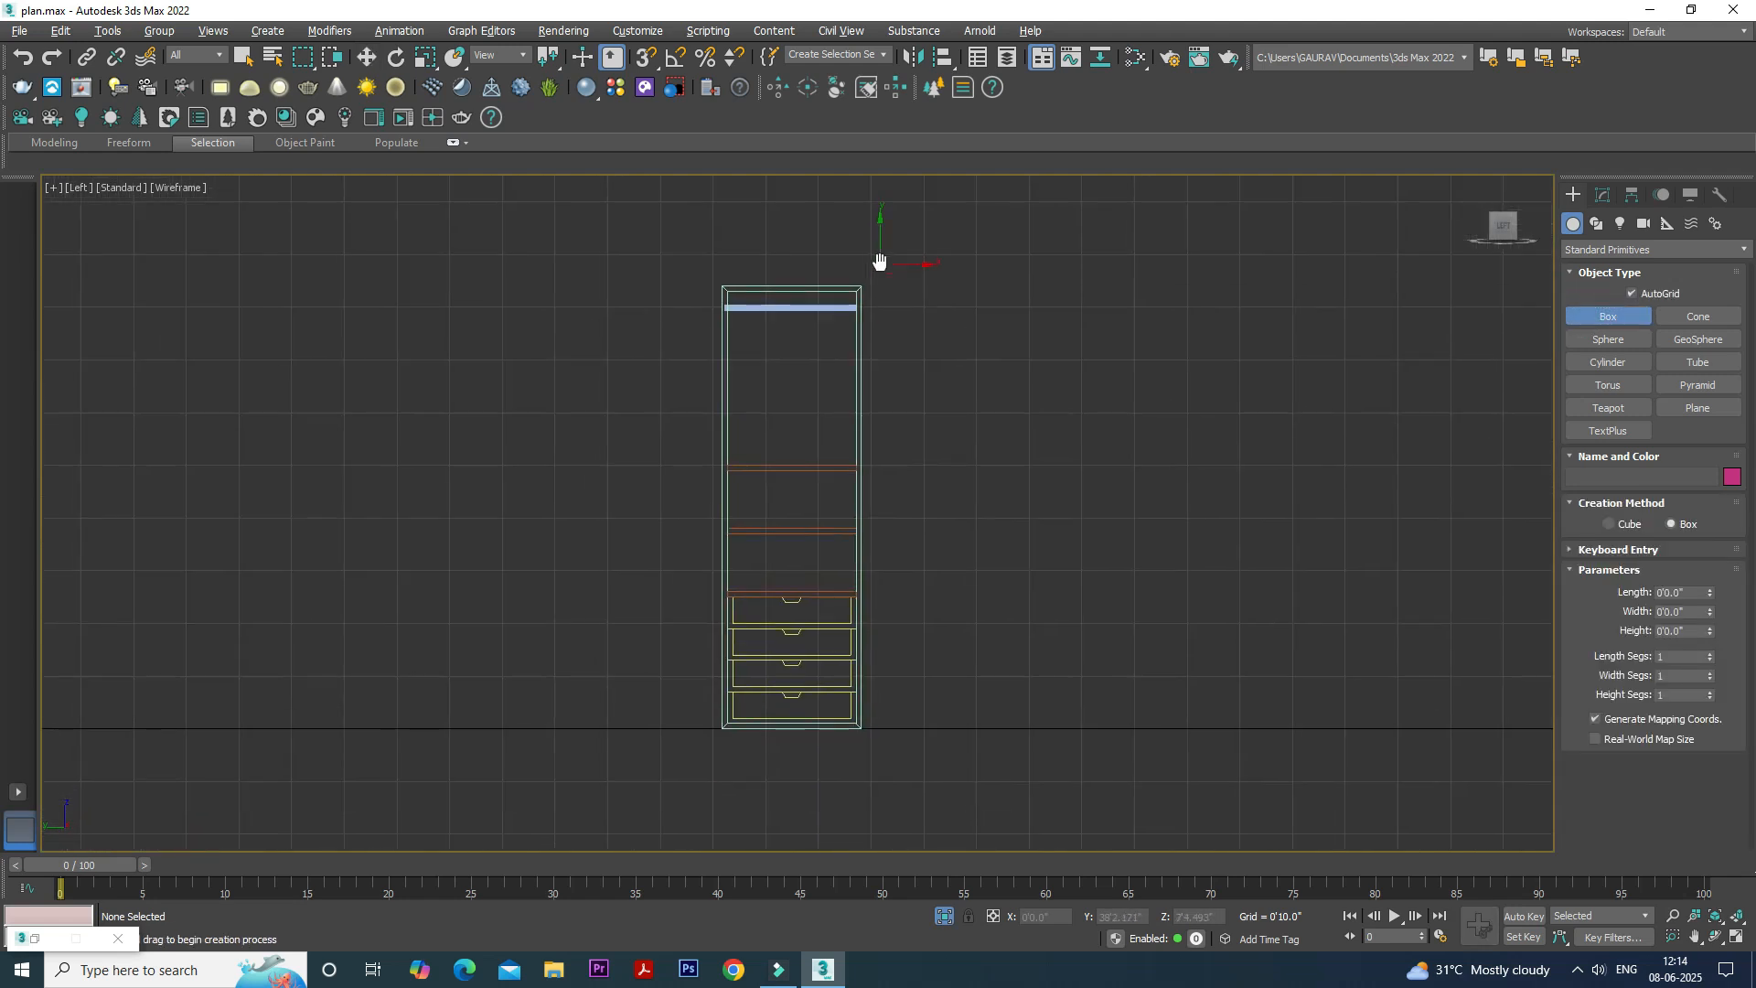
- With 3D snapping on and AutoGrid off, draw a door box about 7' by 2'2.5" over the cabinet's outline
left_click(645, 57)
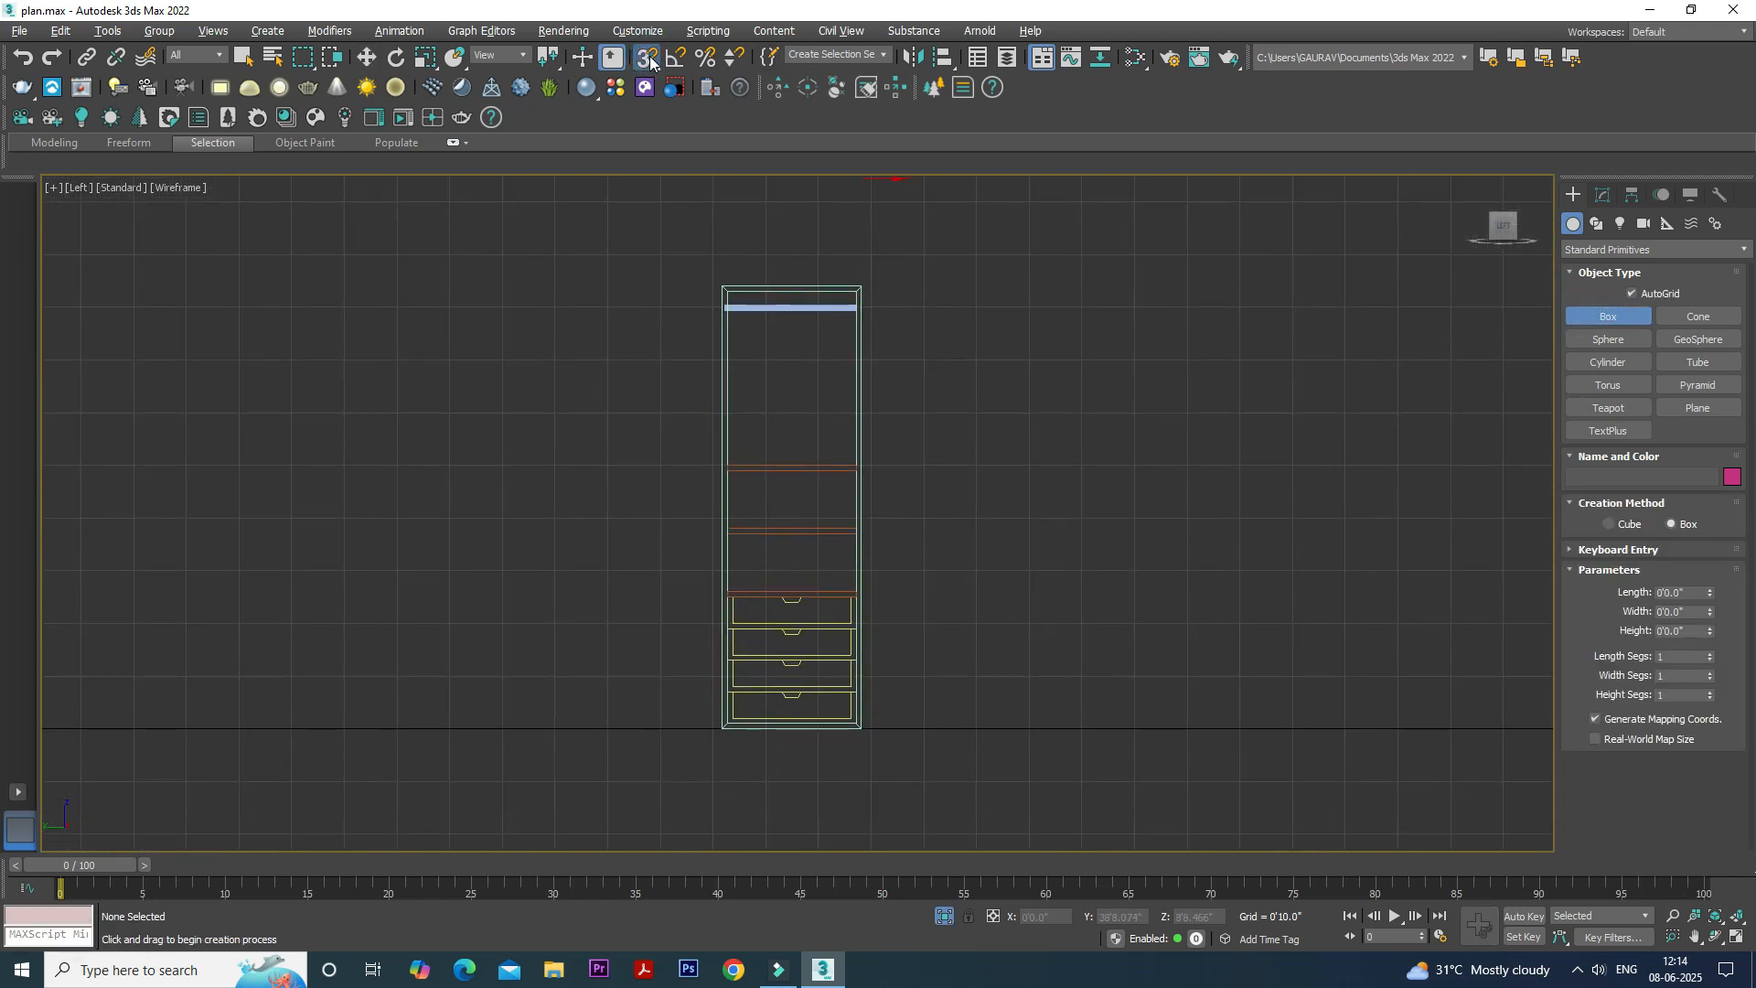
right_click(646, 57)
left_click(994, 360)
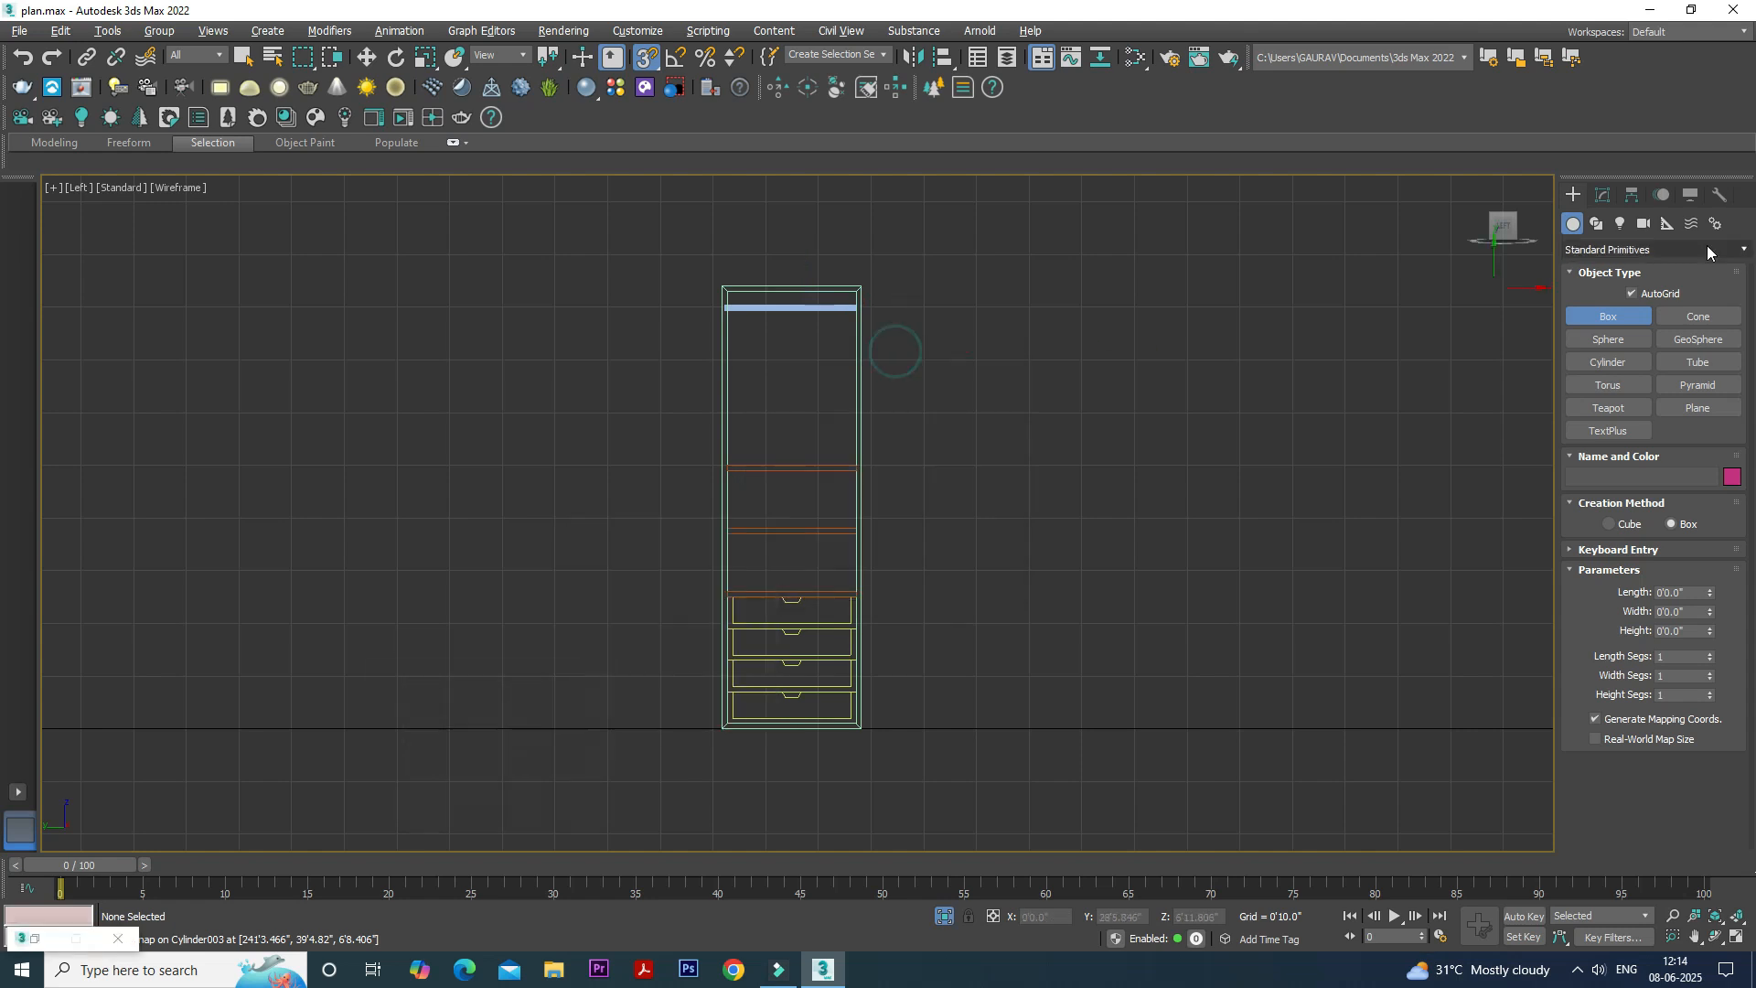
left_click(1634, 293)
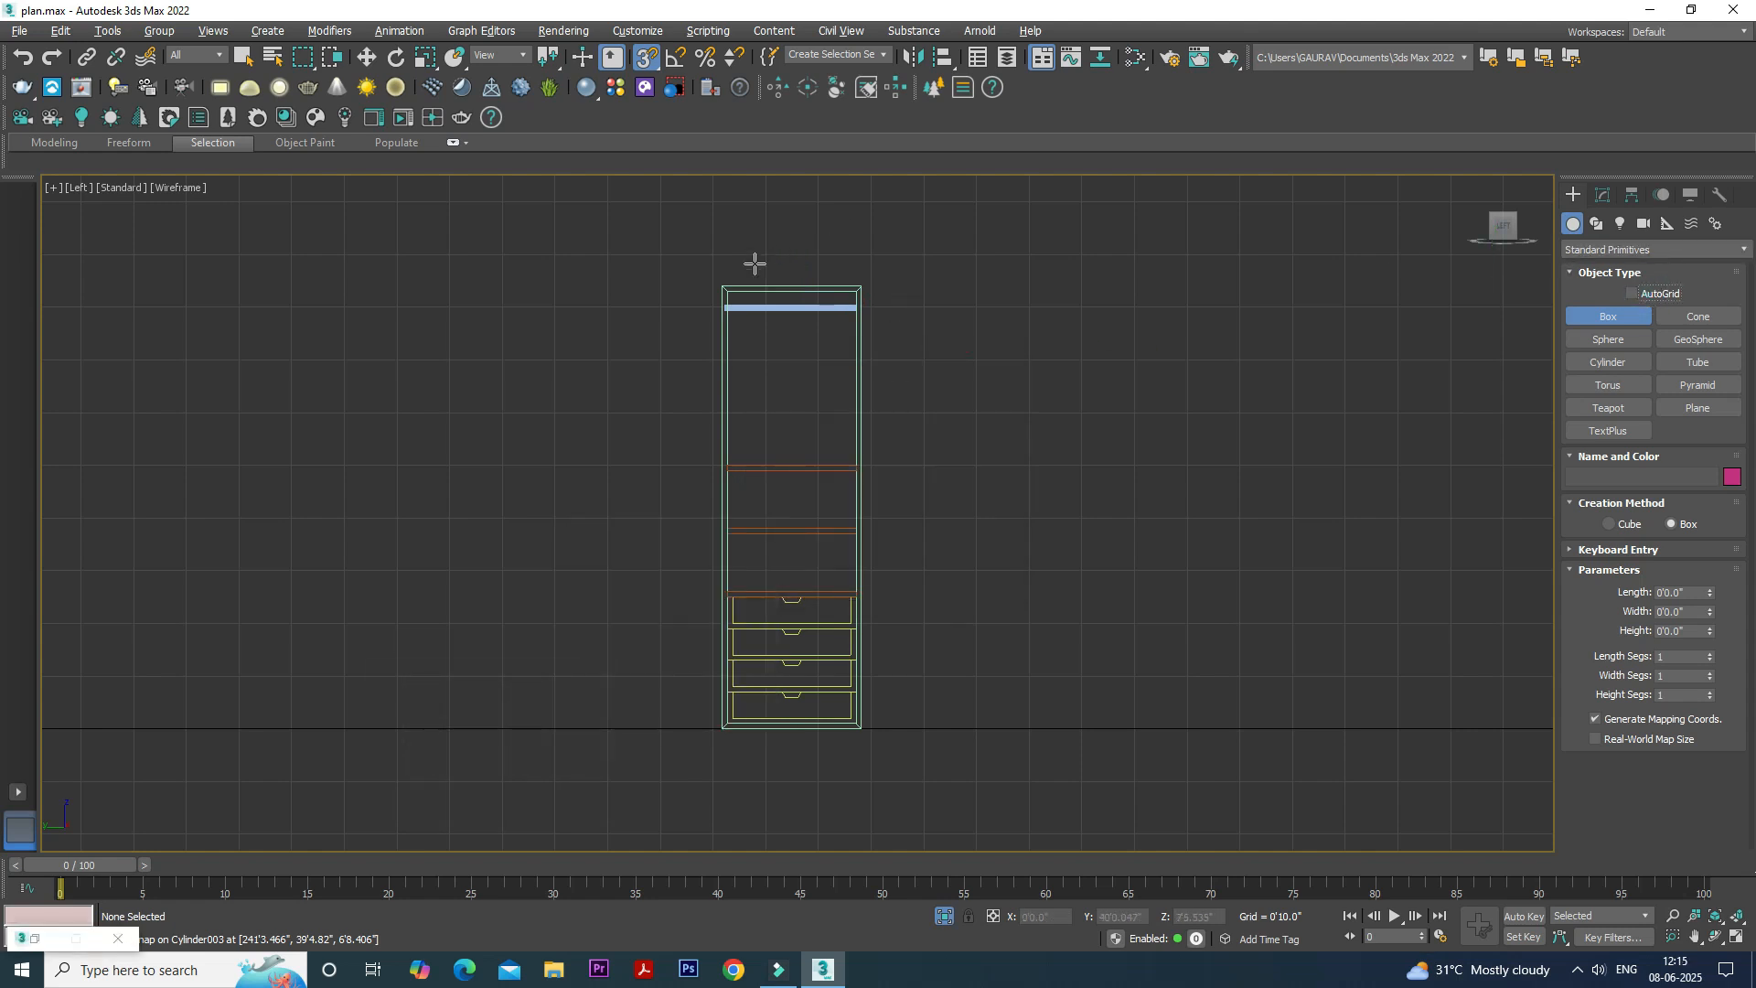
left_click_drag(723, 275, 866, 729)
left_click(816, 638)
- Set the new door box's height to 1" in the Perspective view
key("alt+w")
right_click(1160, 728)
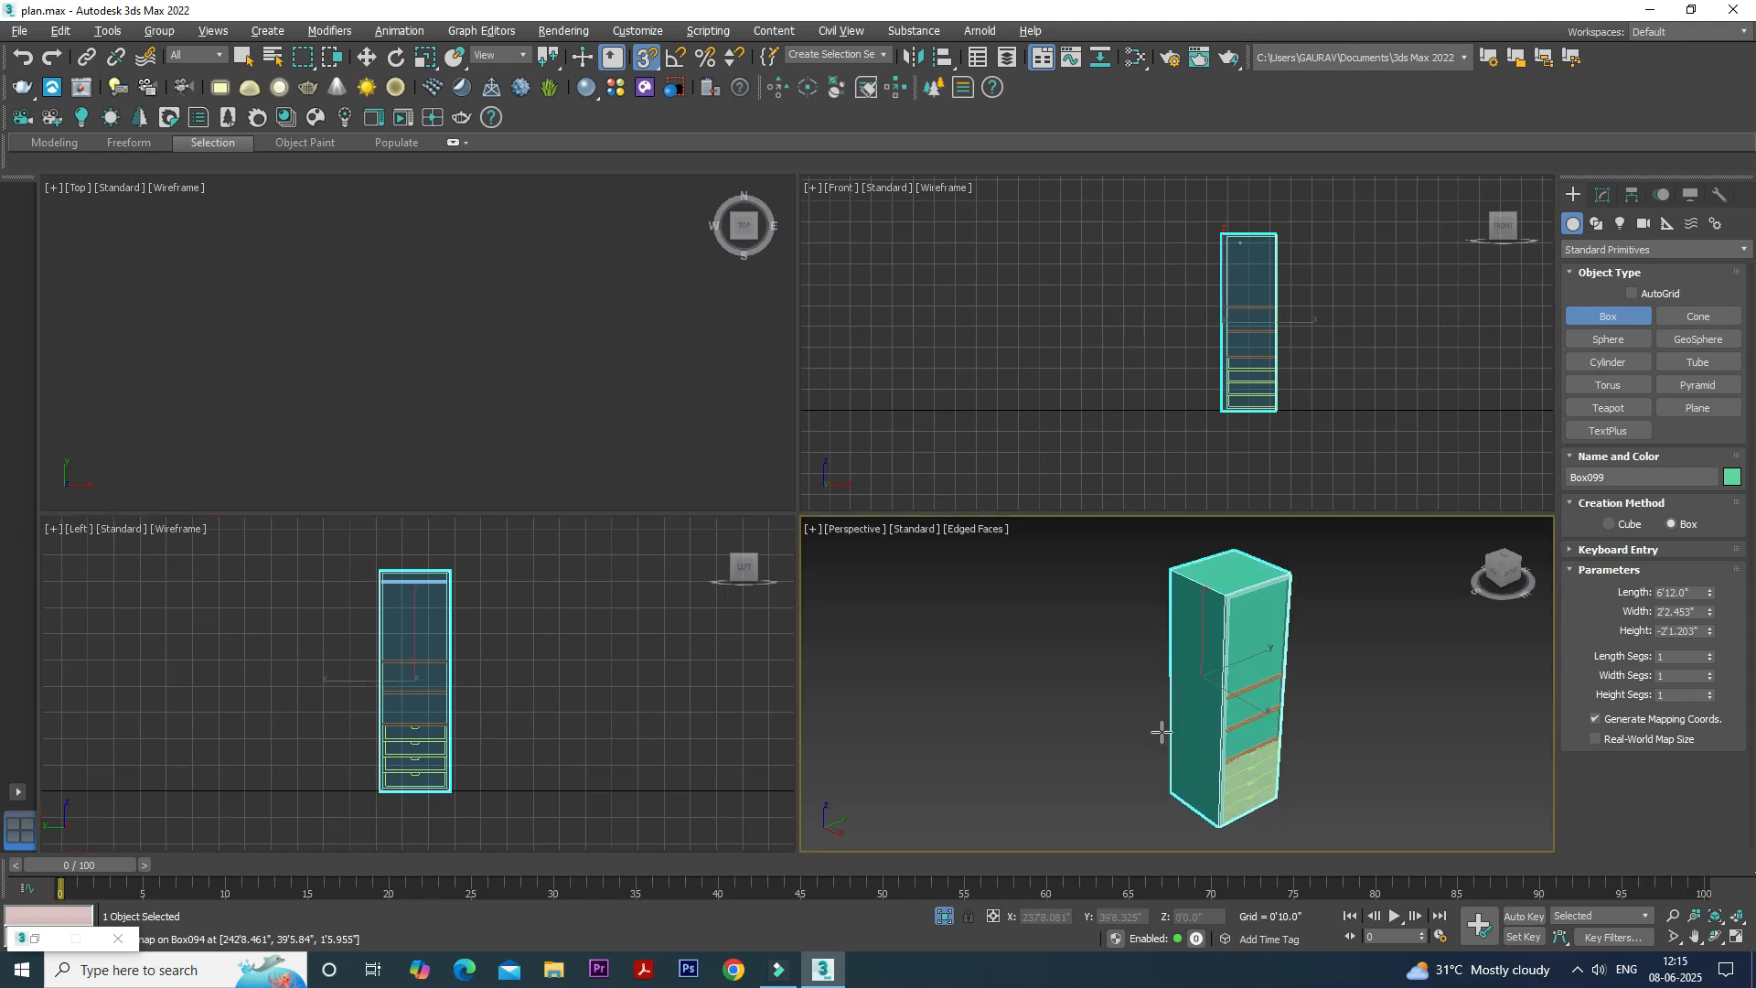
key("alt+w")
left_click(1602, 195)
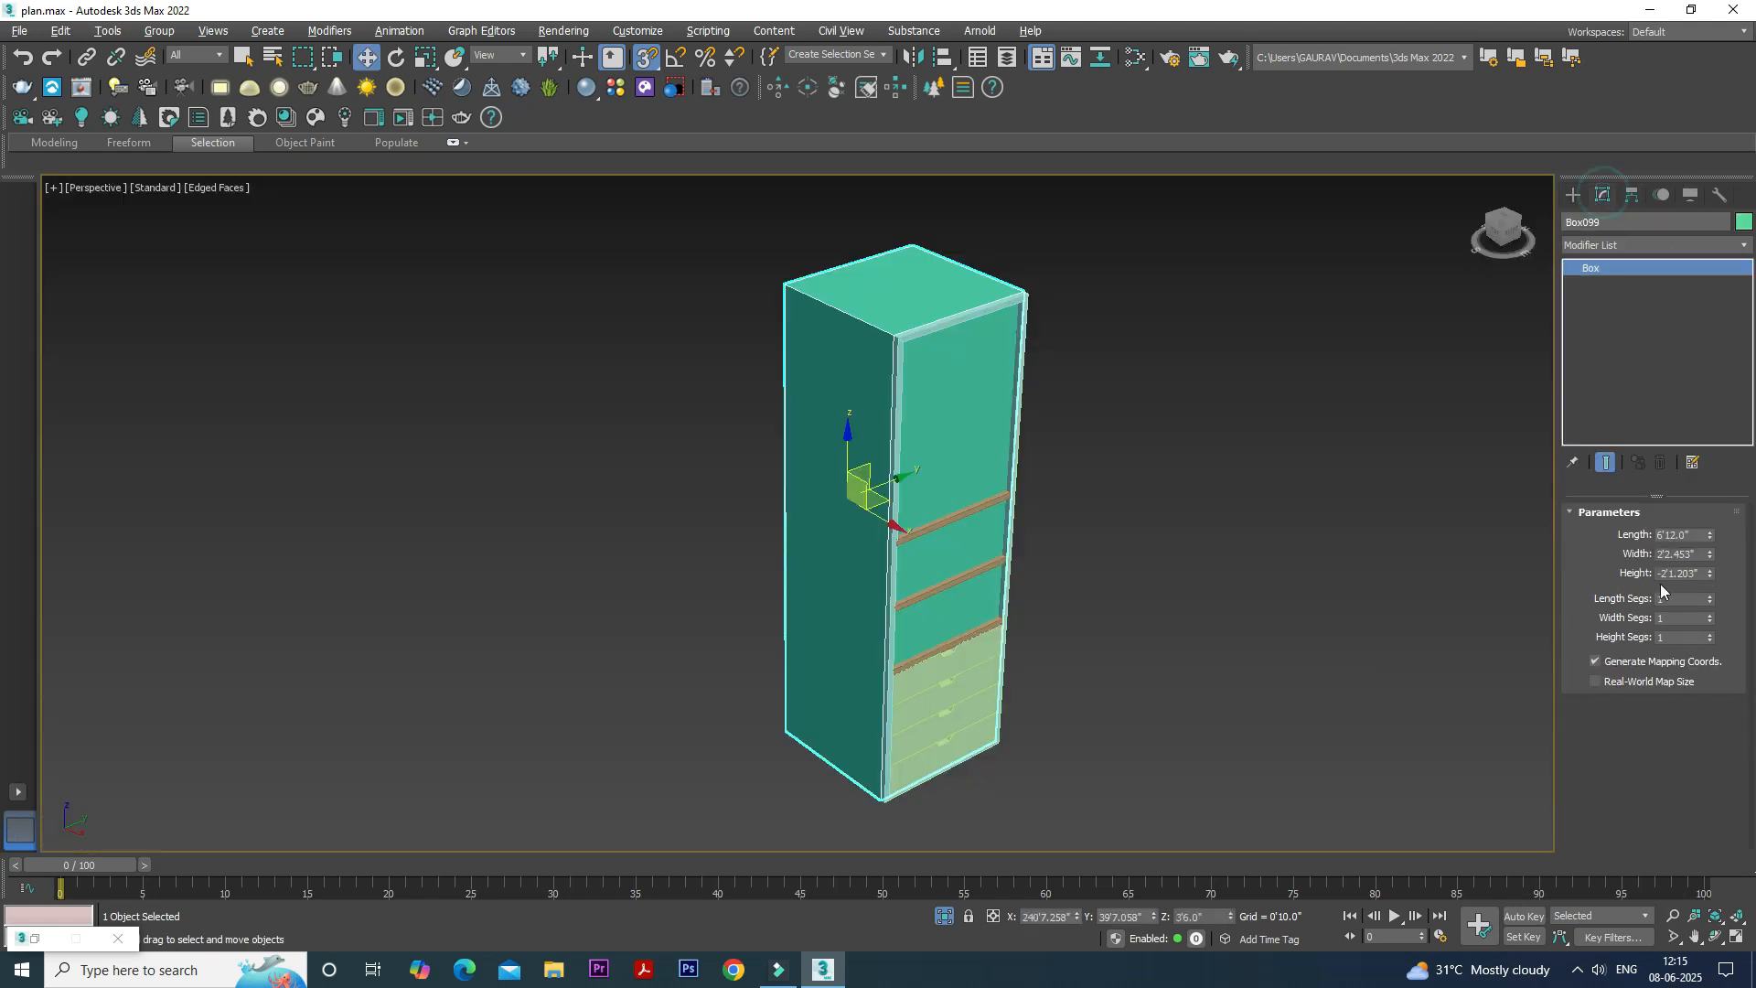
right_click(1710, 576)
left_click_drag(1697, 573, 1611, 577)
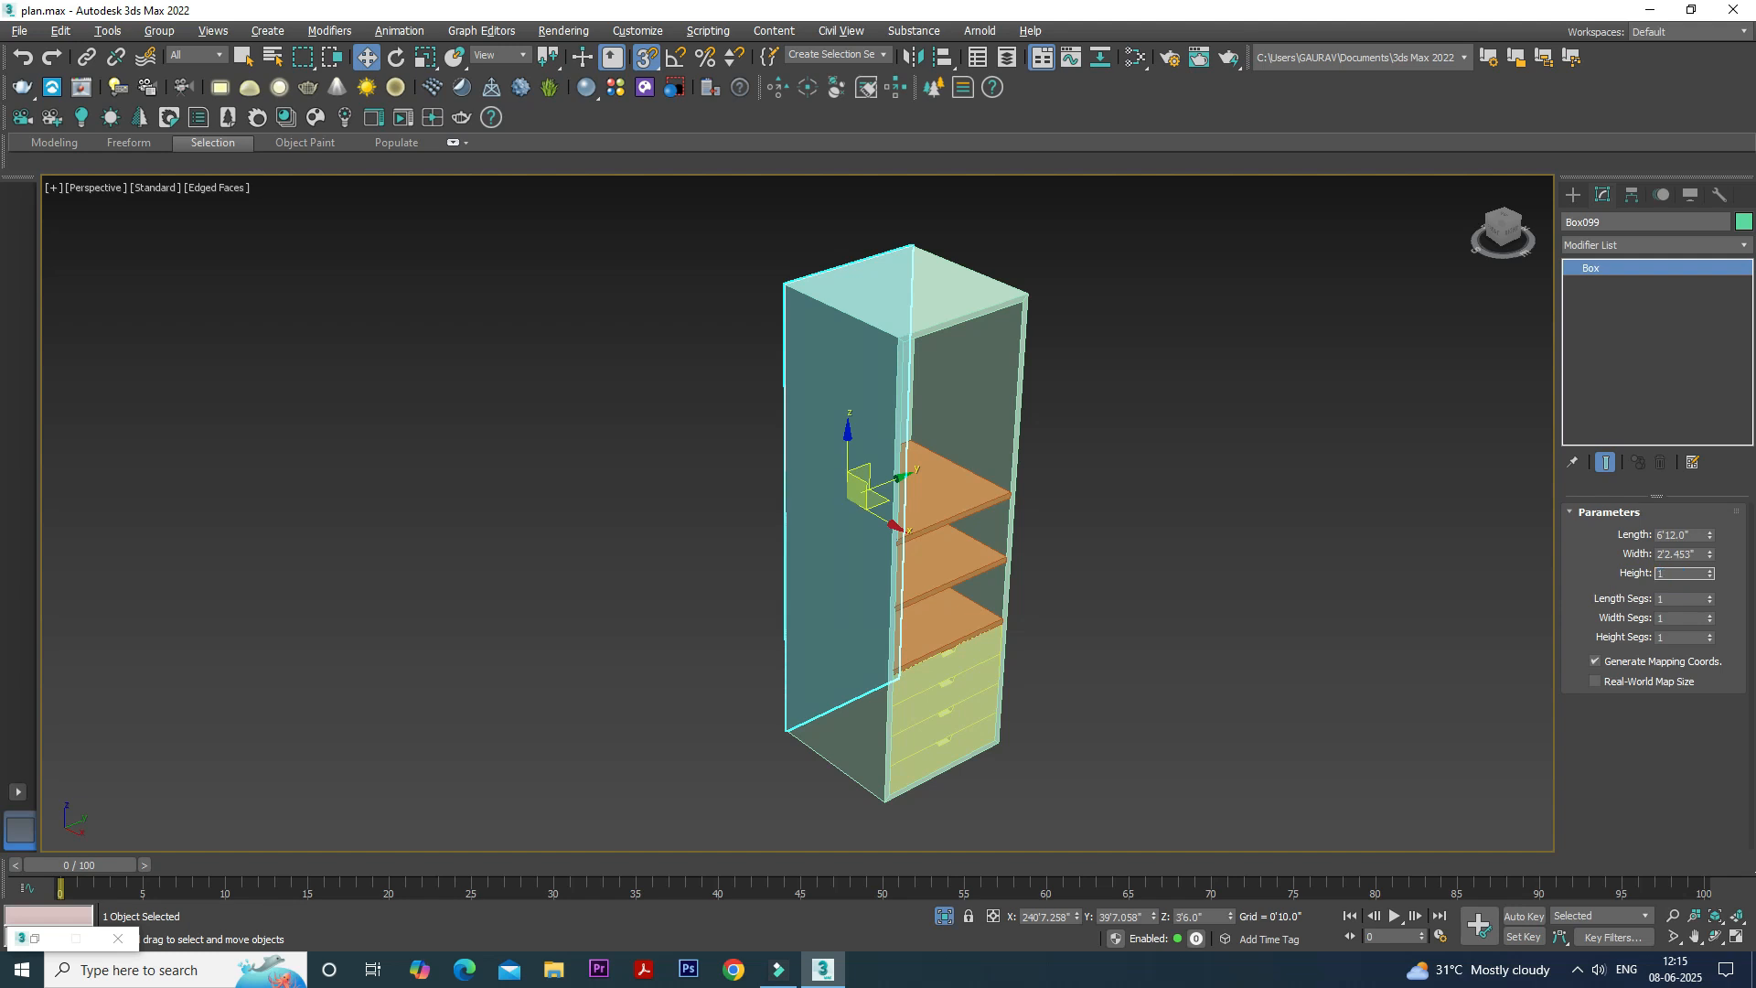
middle_click_drag(806, 526, 828, 524, "alt")
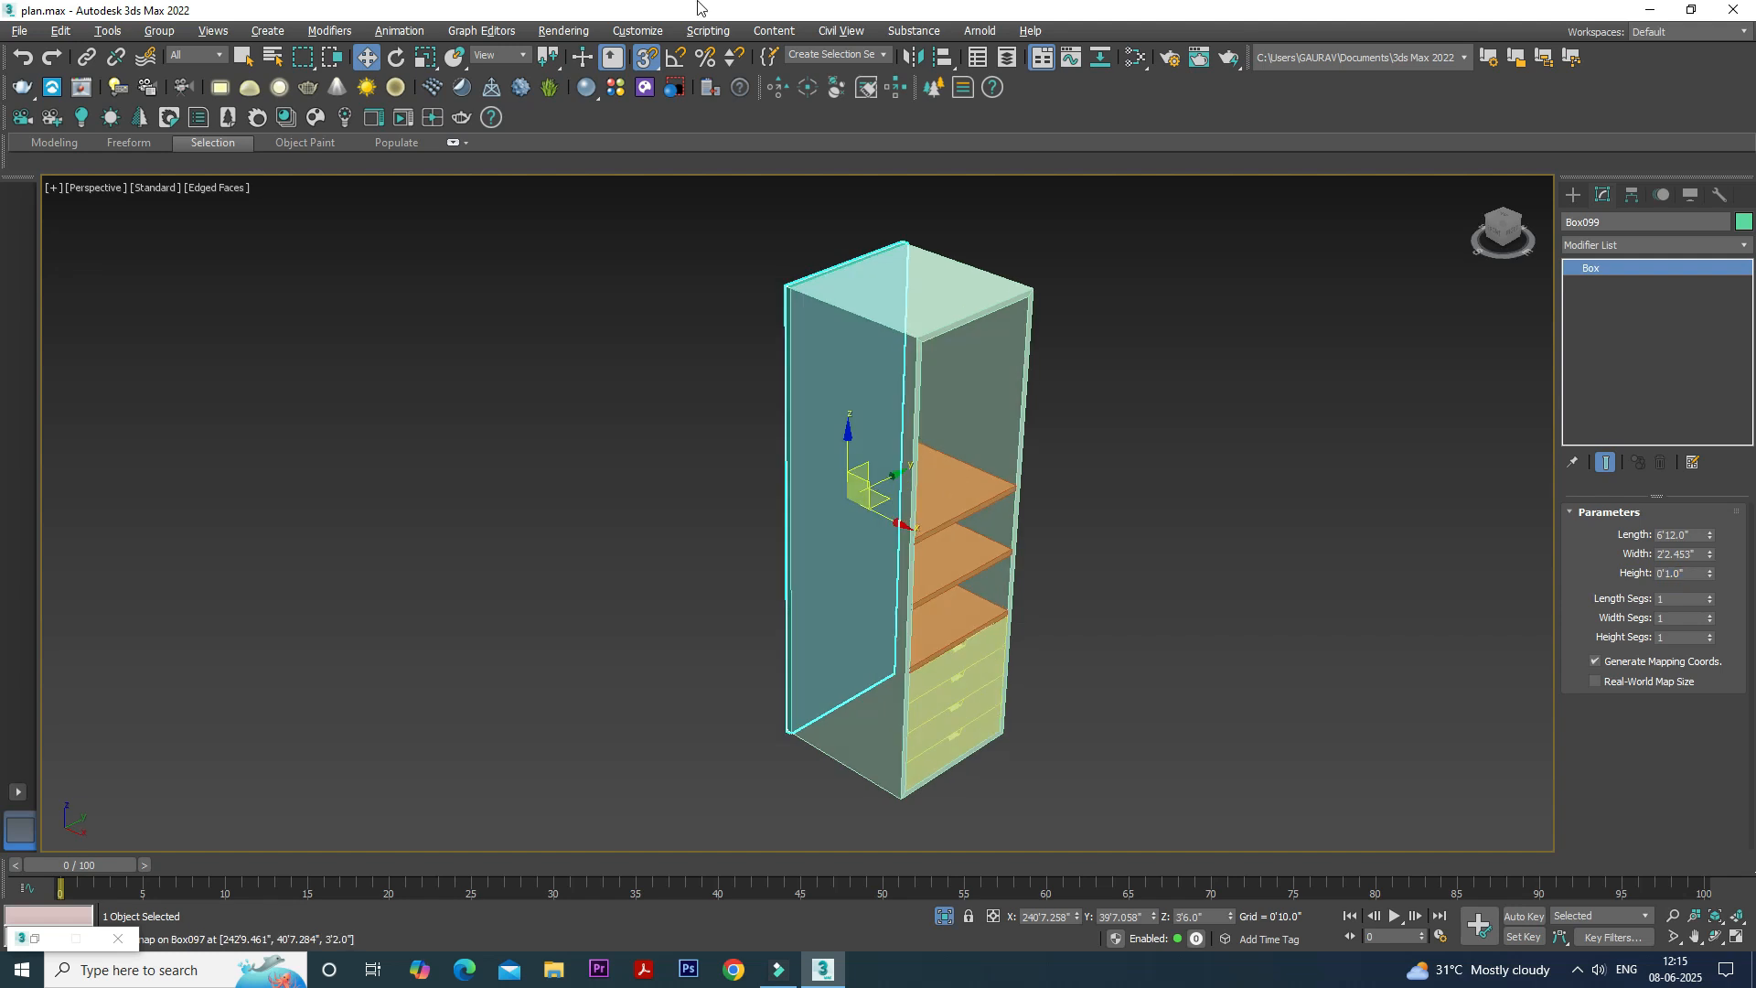
- Move the door panel along X to the cabinet's open side, snap it flush against the front edge and deselect it
left_click(646, 48)
left_click_drag(883, 517, 1015, 582)
scroll(904, 328, "up", 8)
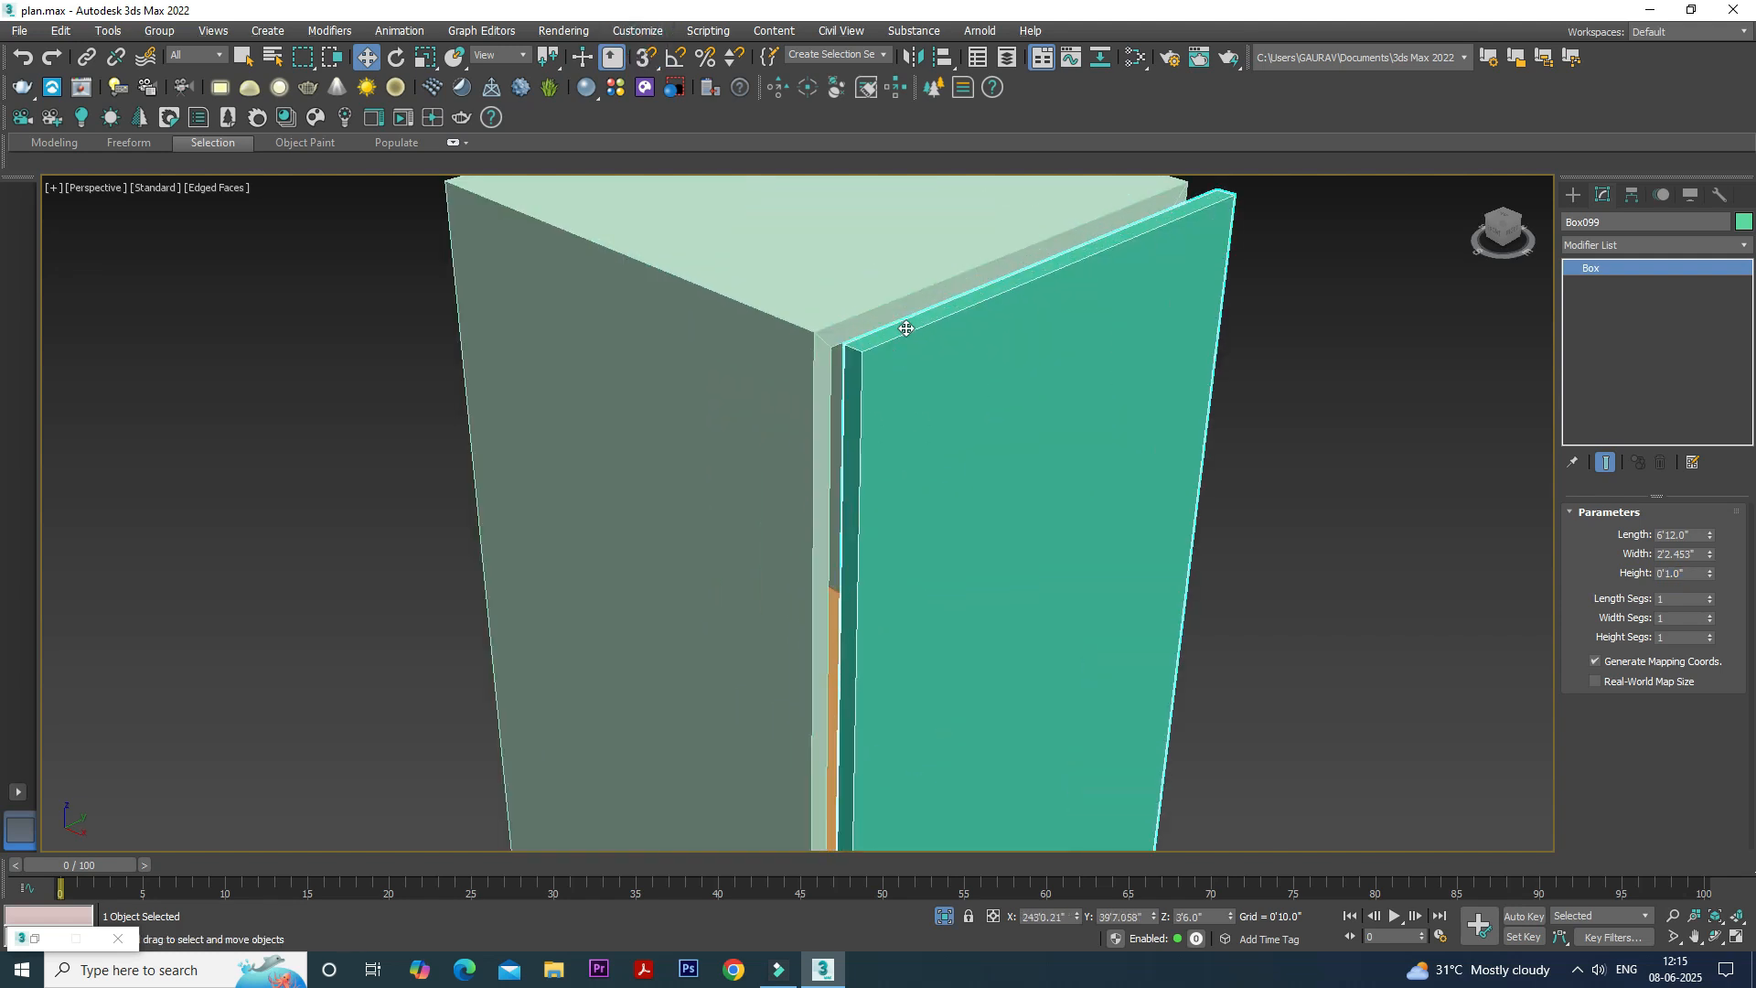
left_click(646, 56)
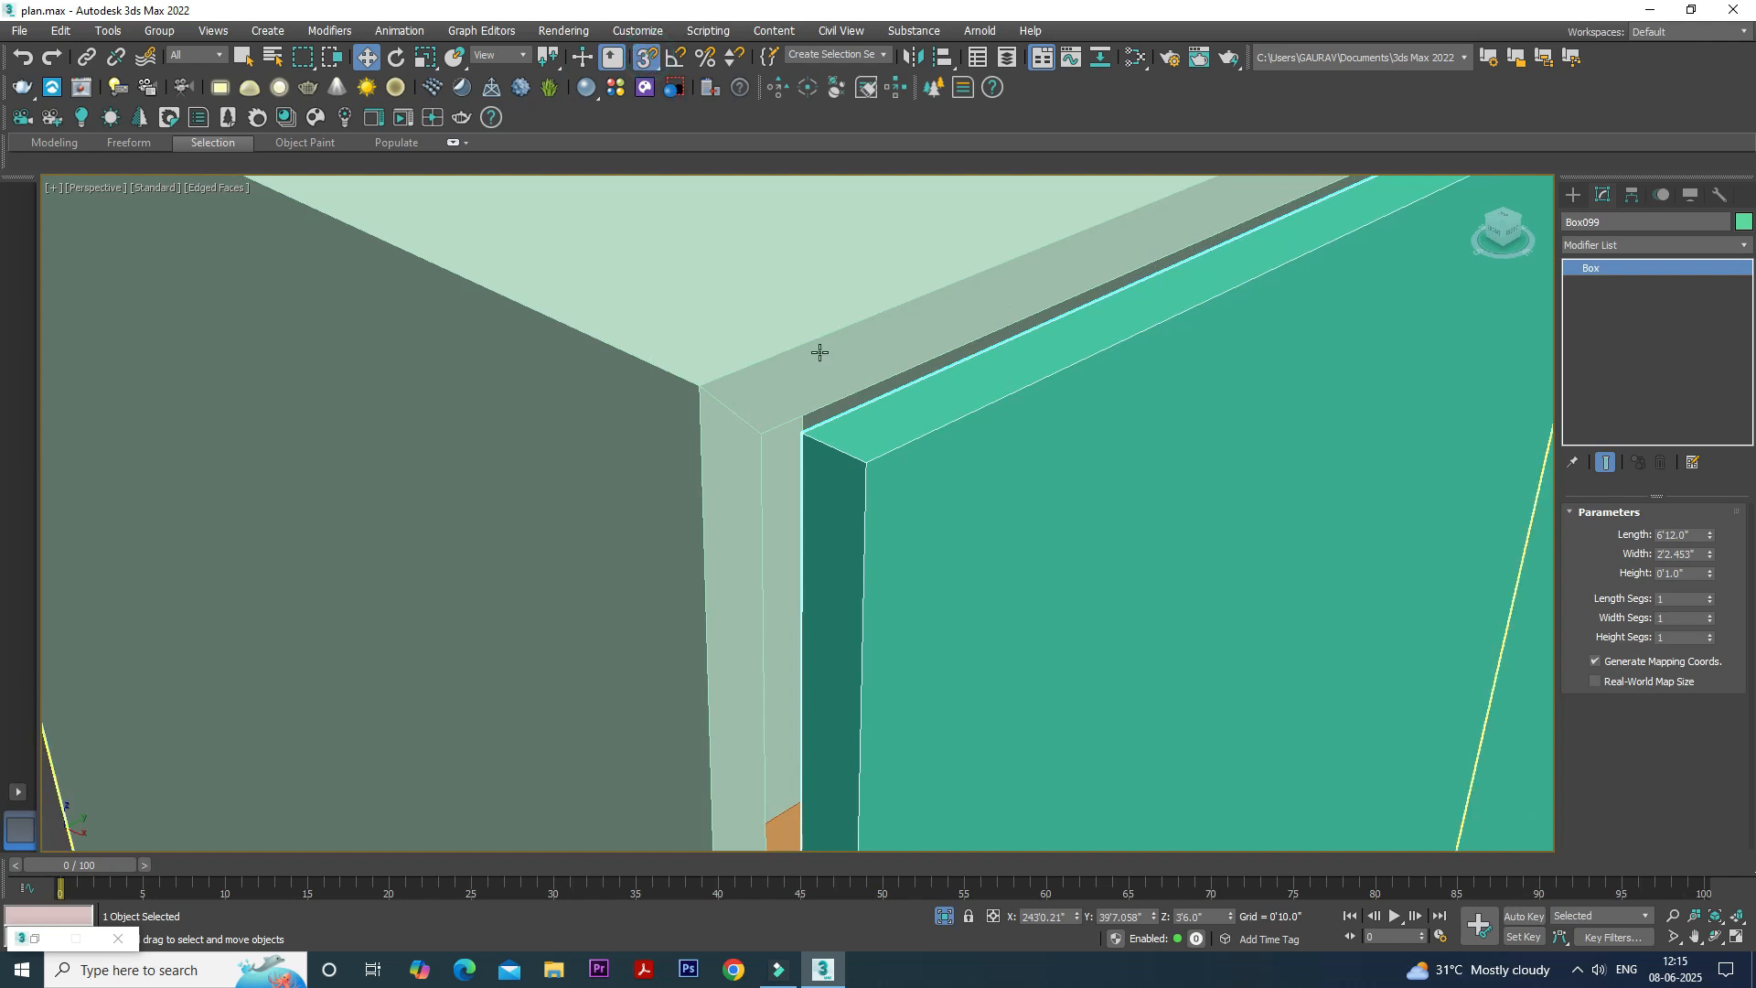
left_click_drag(803, 428, 705, 391)
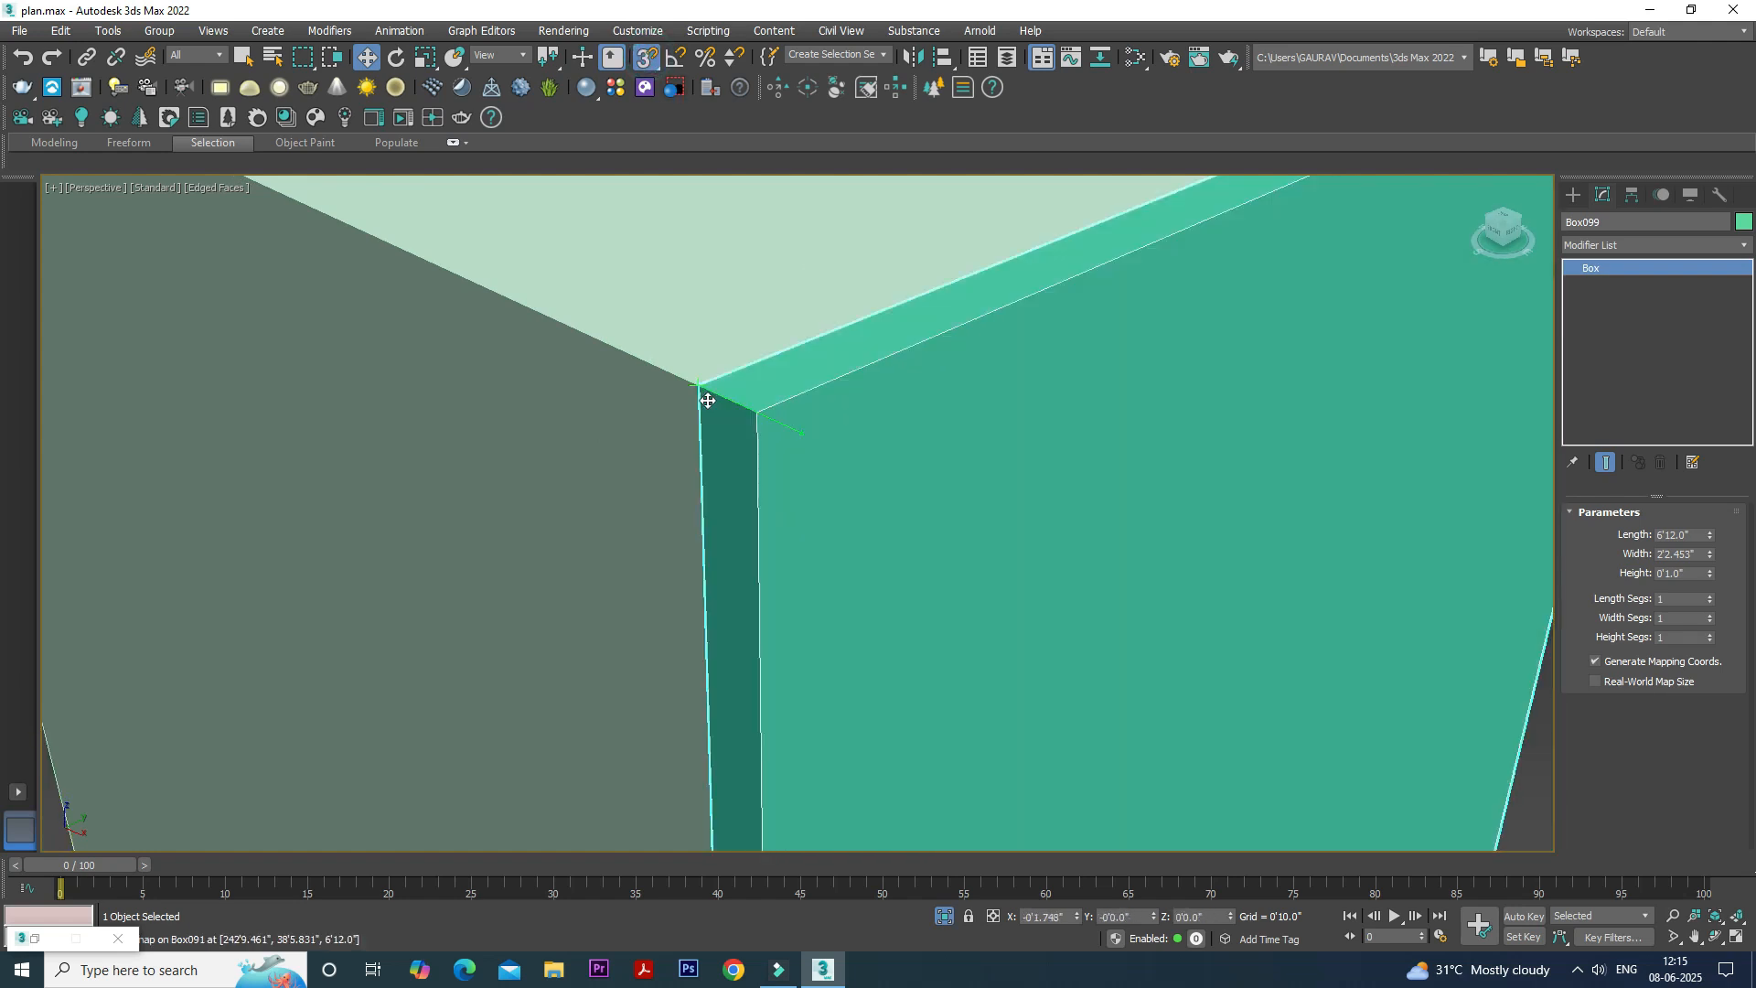
scroll(710, 396, "down", 8)
middle_click_drag(874, 447, 948, 423, "alt")
left_click(948, 423)
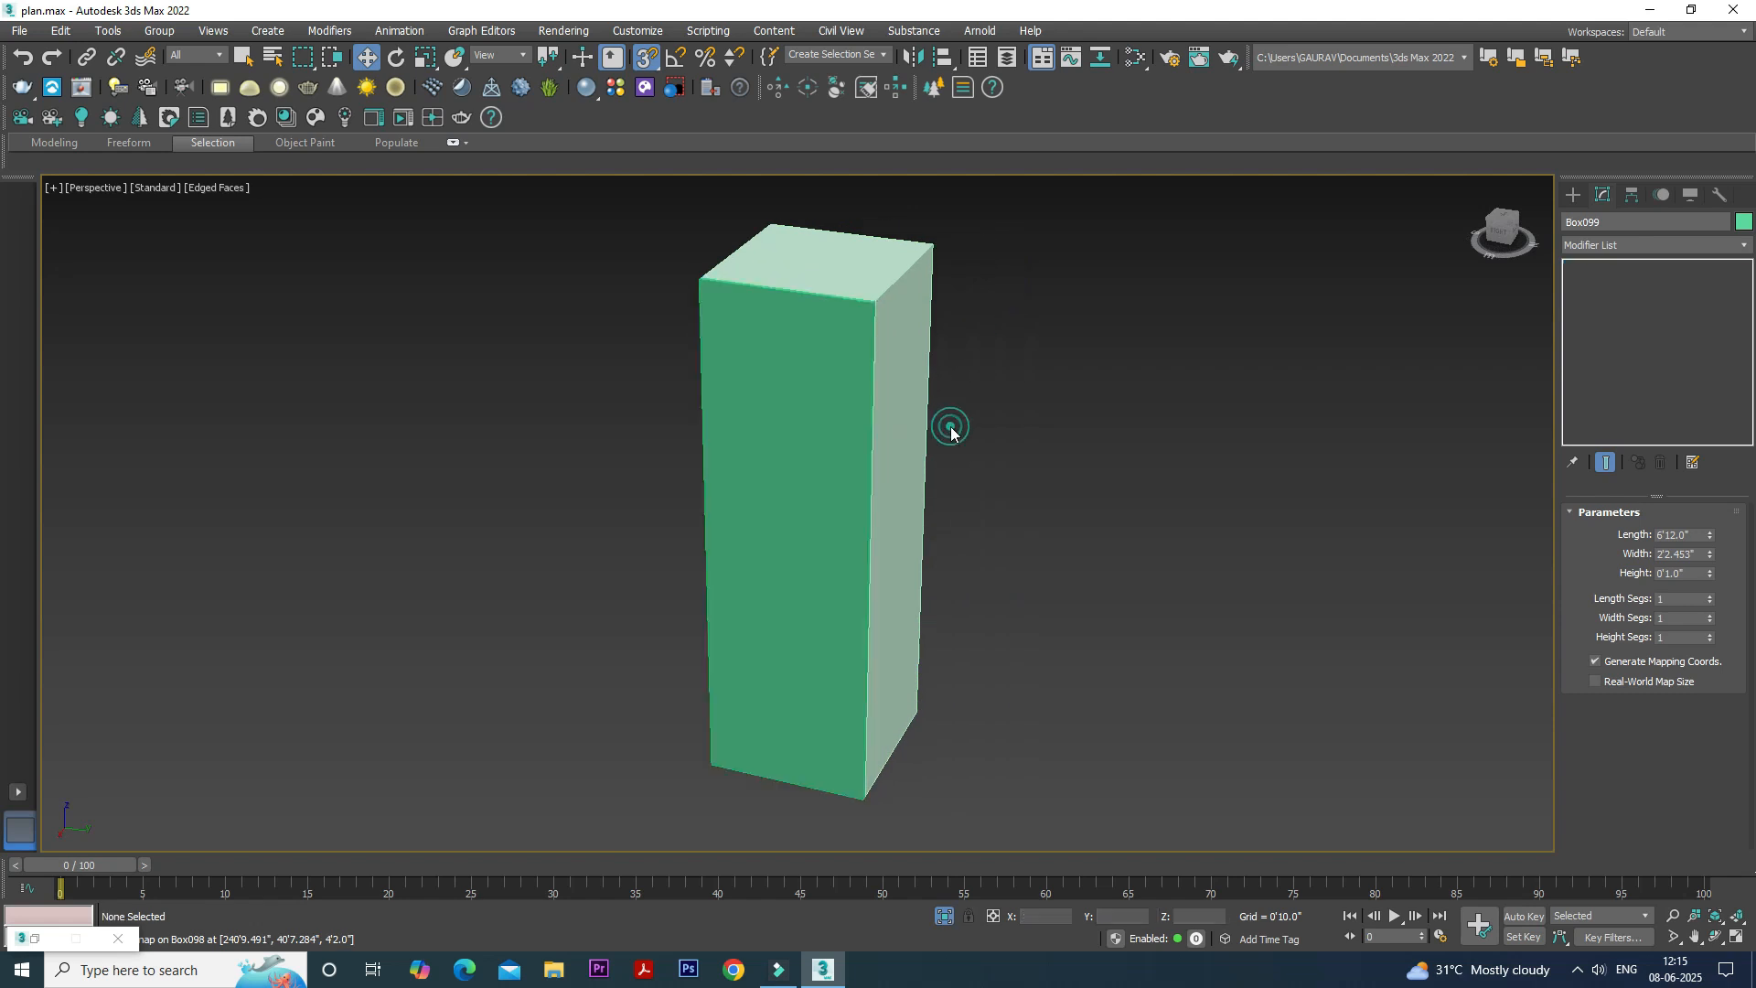
- Select all the cabinet parts together with the door and combine them into a group
scroll(953, 348, "down", 3)
left_click_drag(1057, 227, 512, 432)
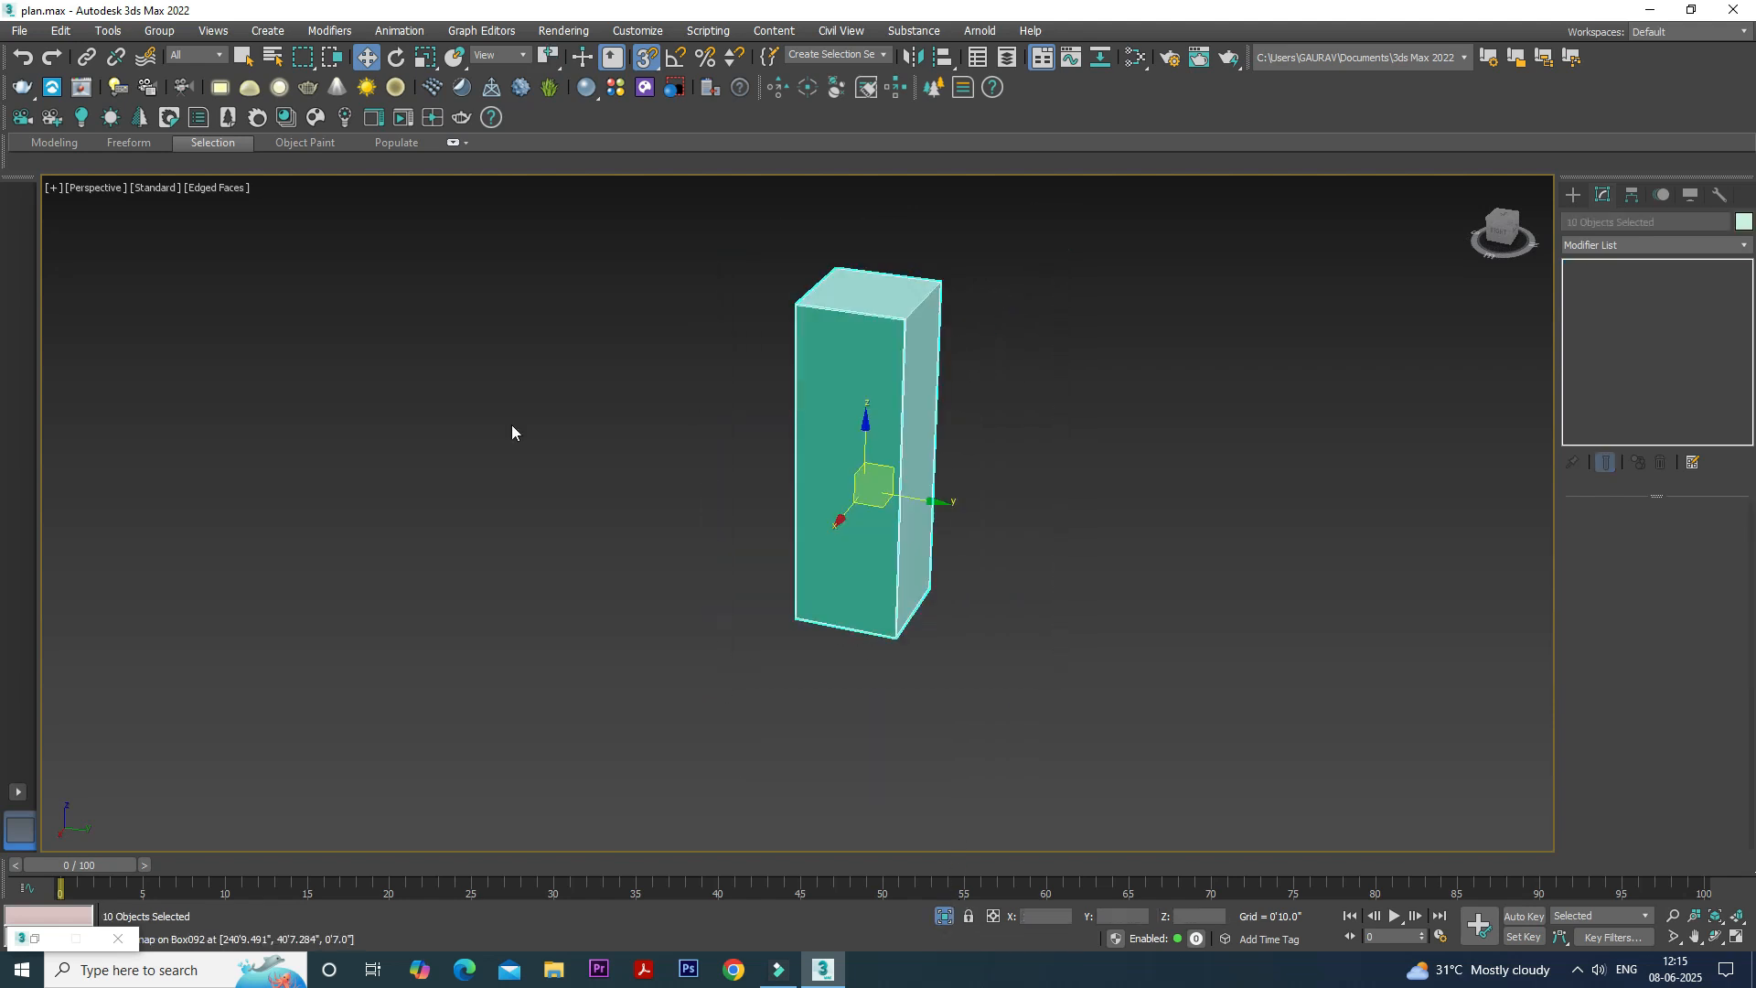
left_click(174, 31)
left_click(174, 48)
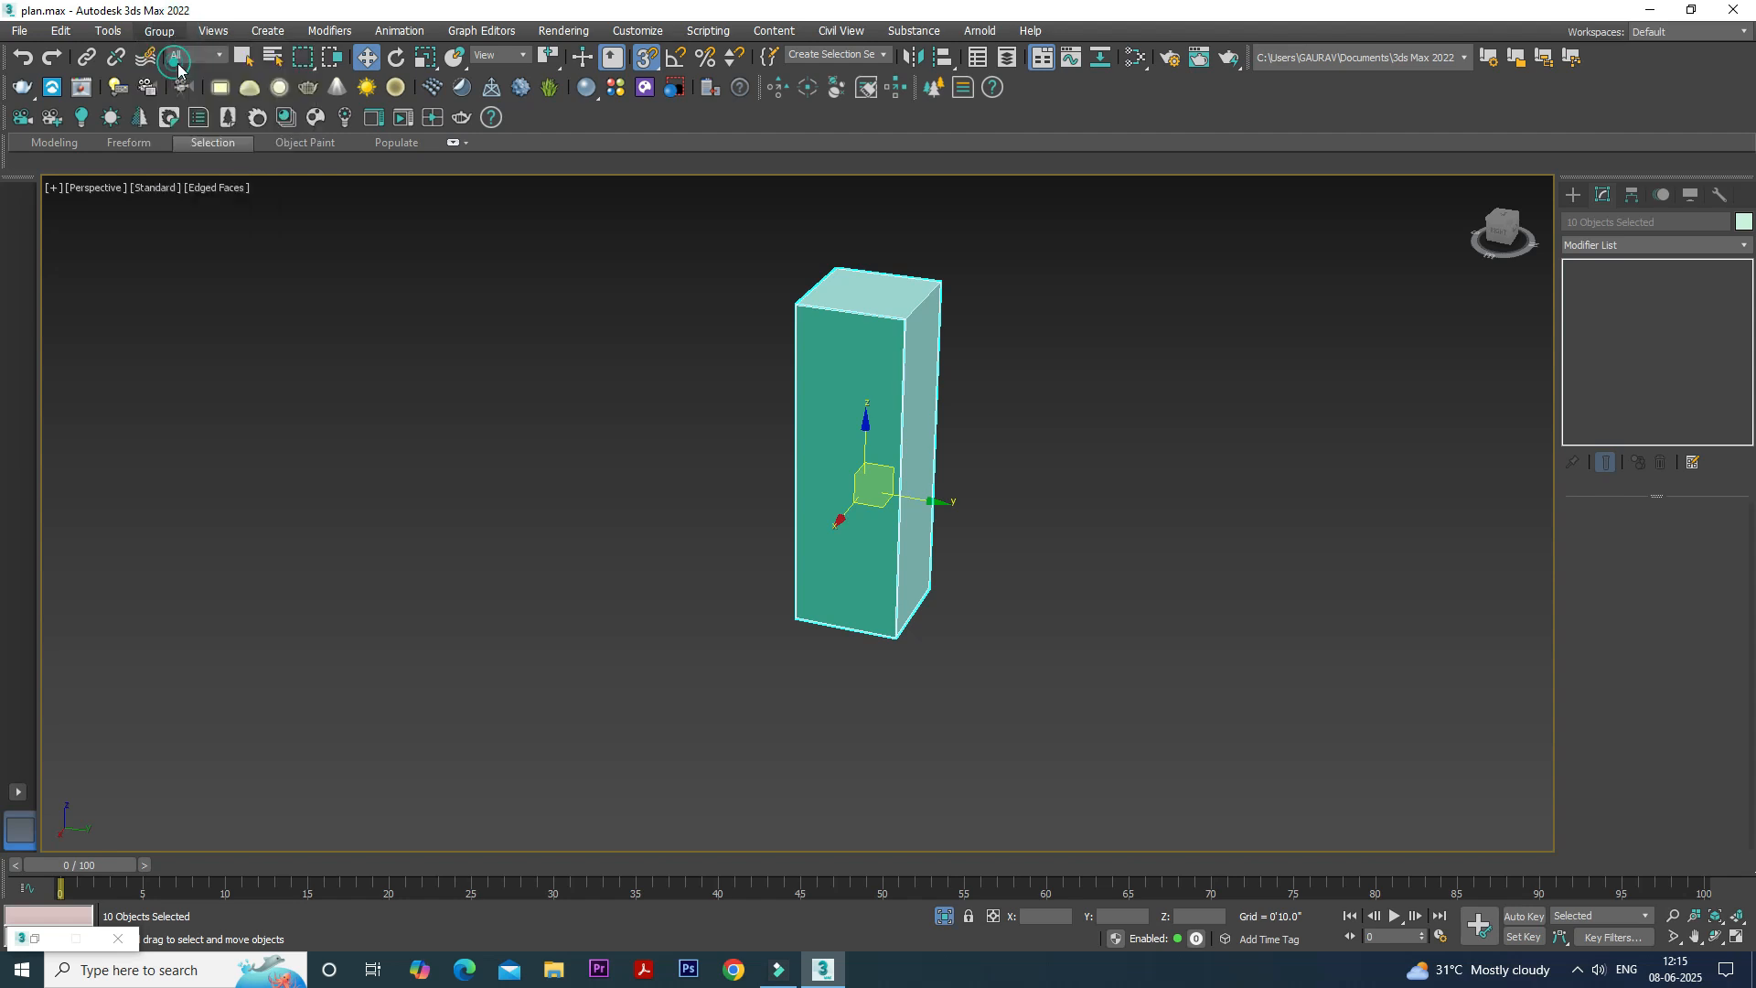
left_click(890, 517)
left_click(967, 498)
- Open the cabinet group for editing and select its front door panel
scroll(870, 369, "up", 5)
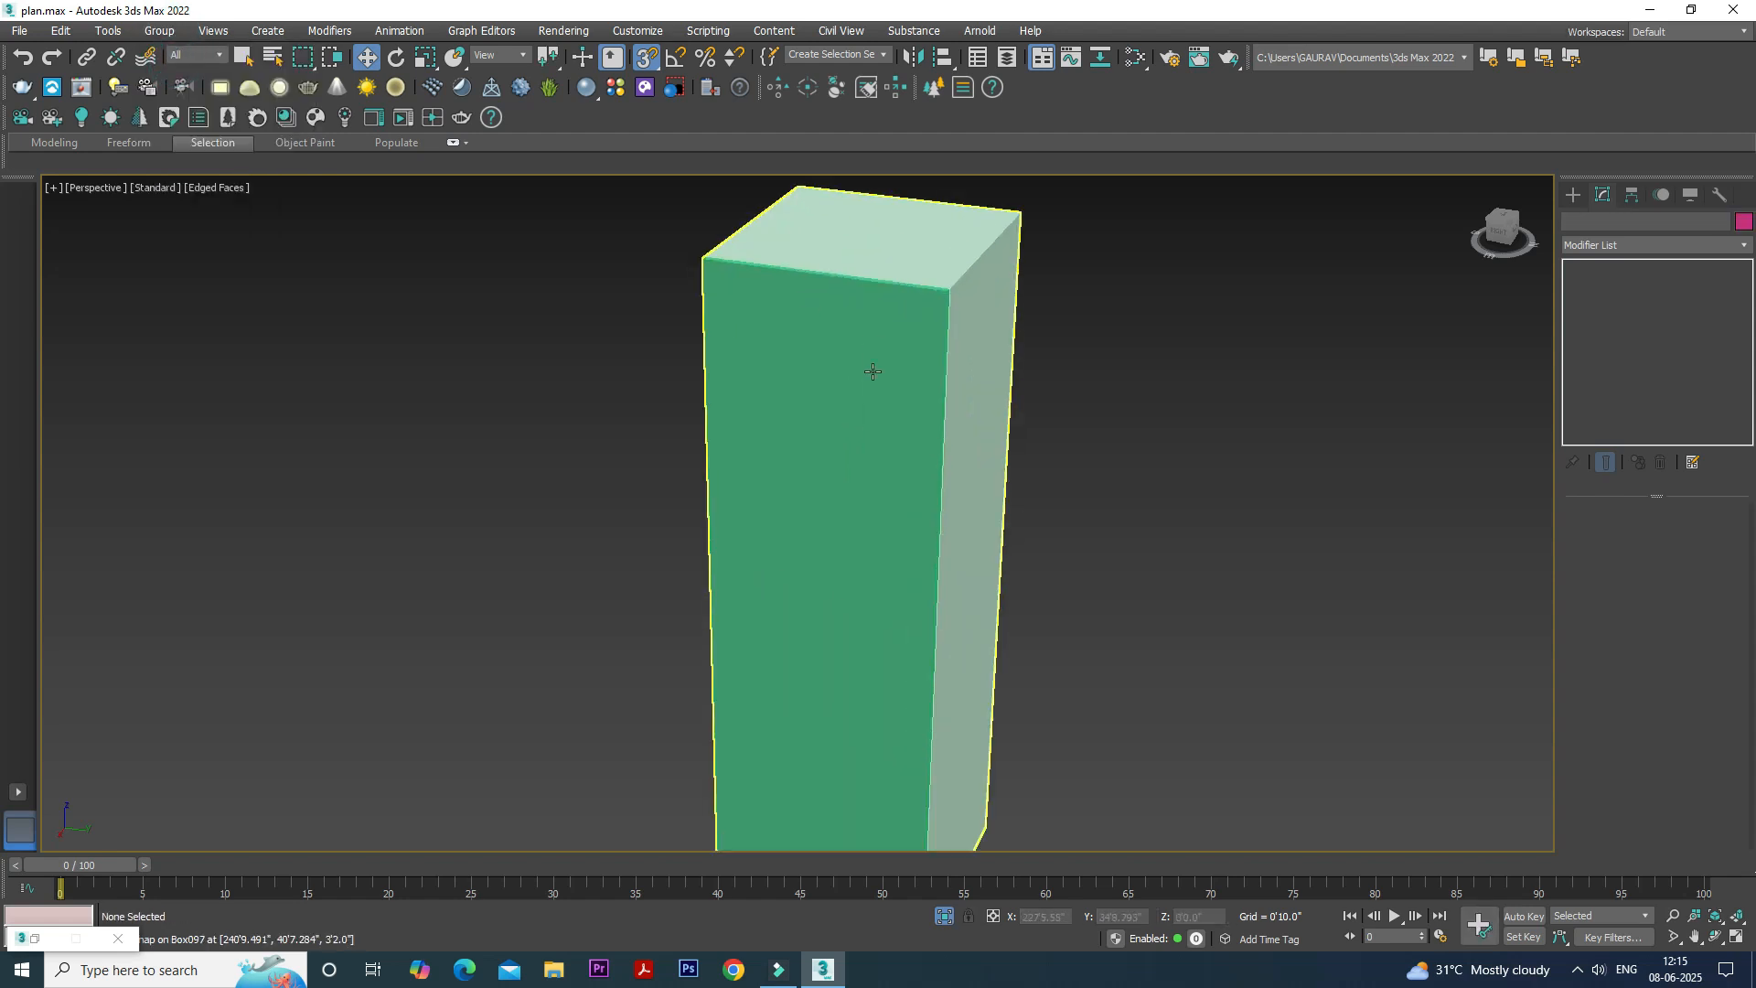
scroll(968, 374, "down", 3)
middle_click_drag(1022, 412, 1027, 458, "alt")
left_click(932, 476)
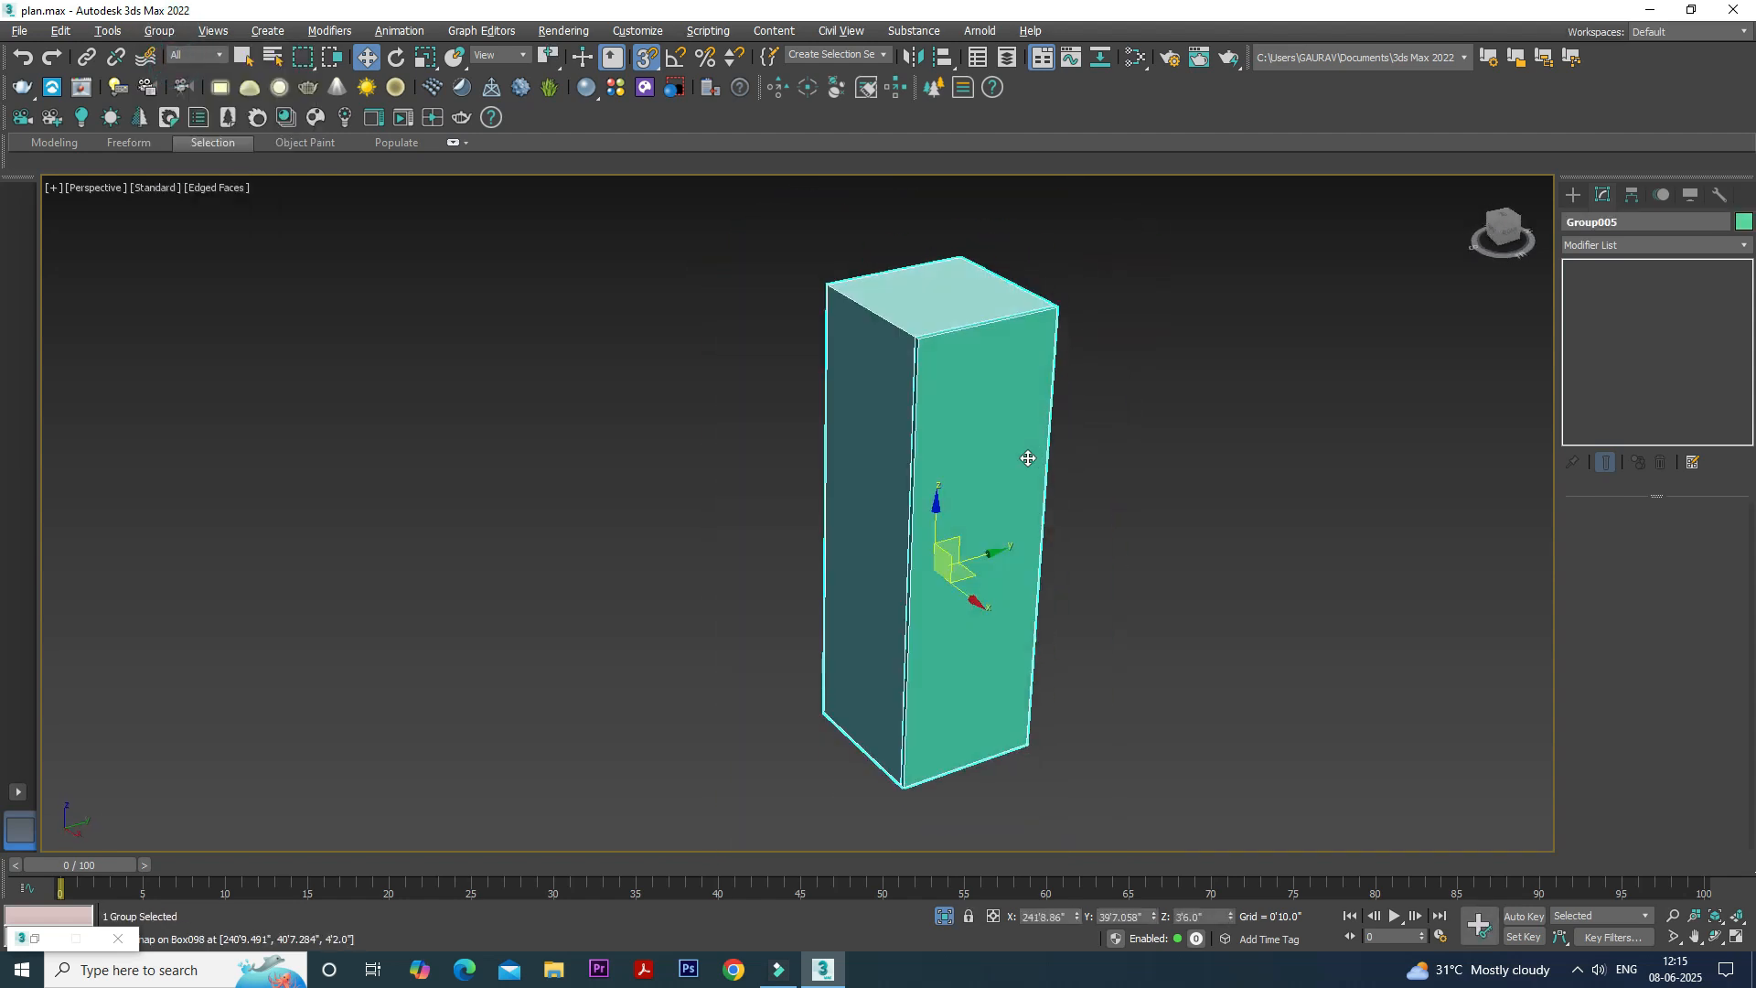
left_click(161, 30)
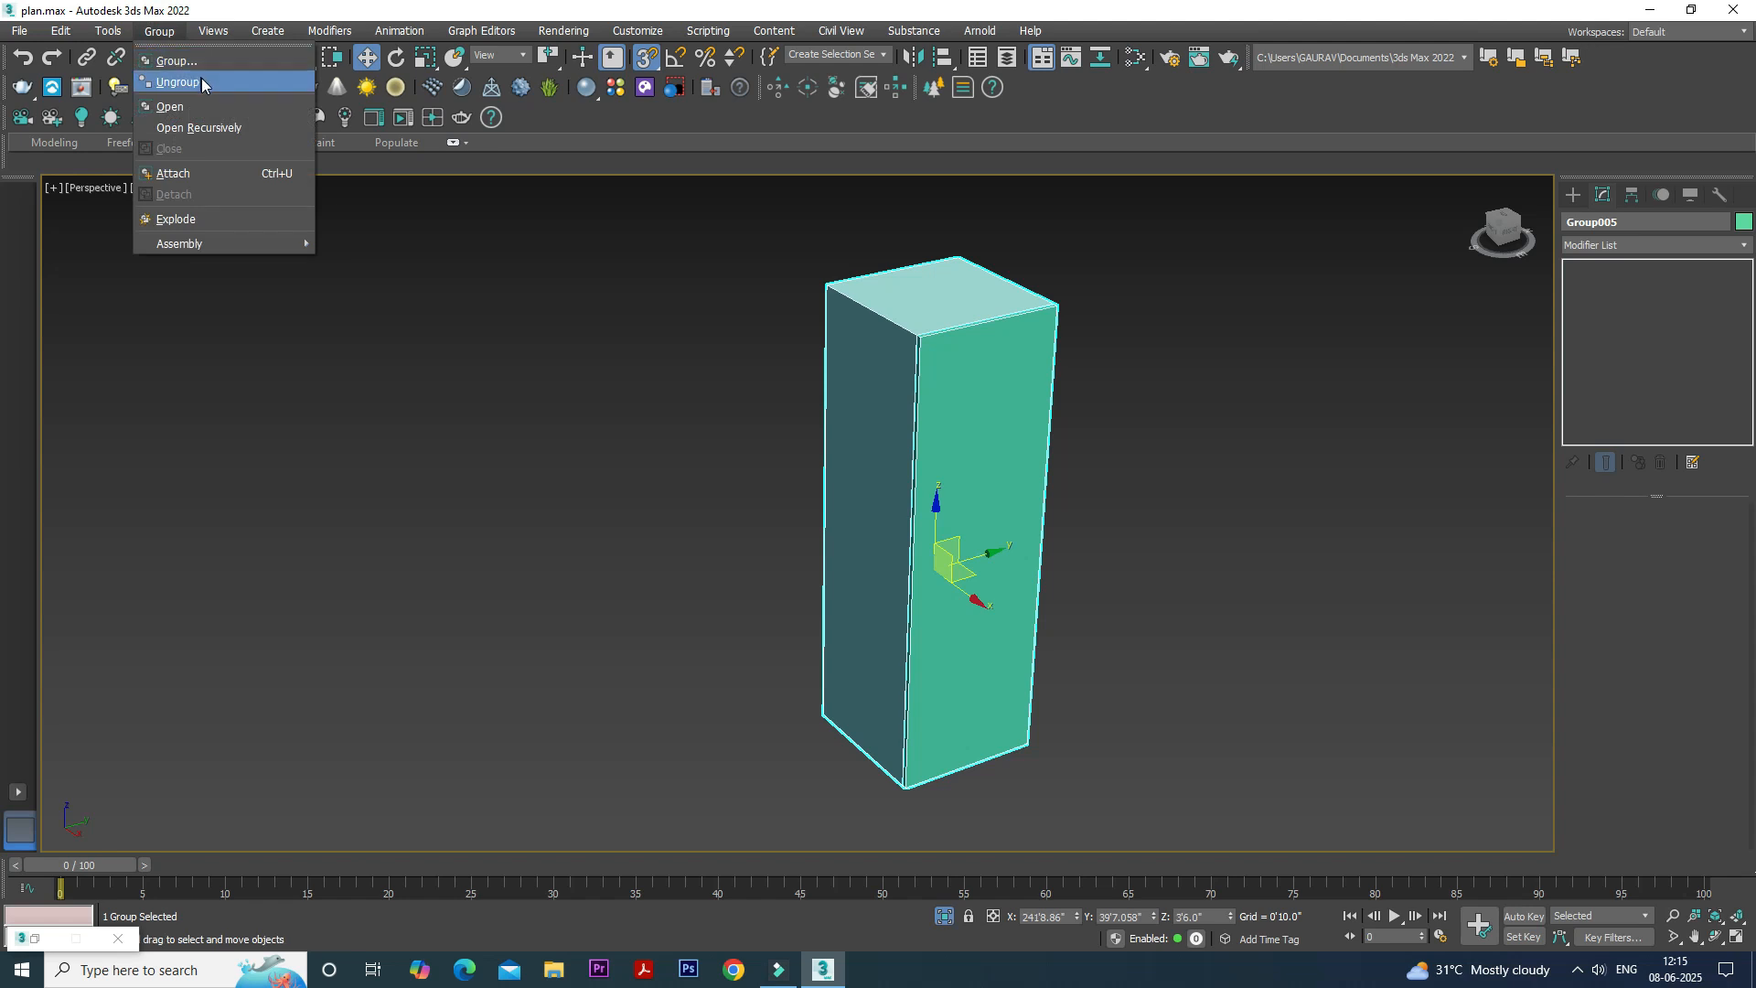
left_click(203, 107)
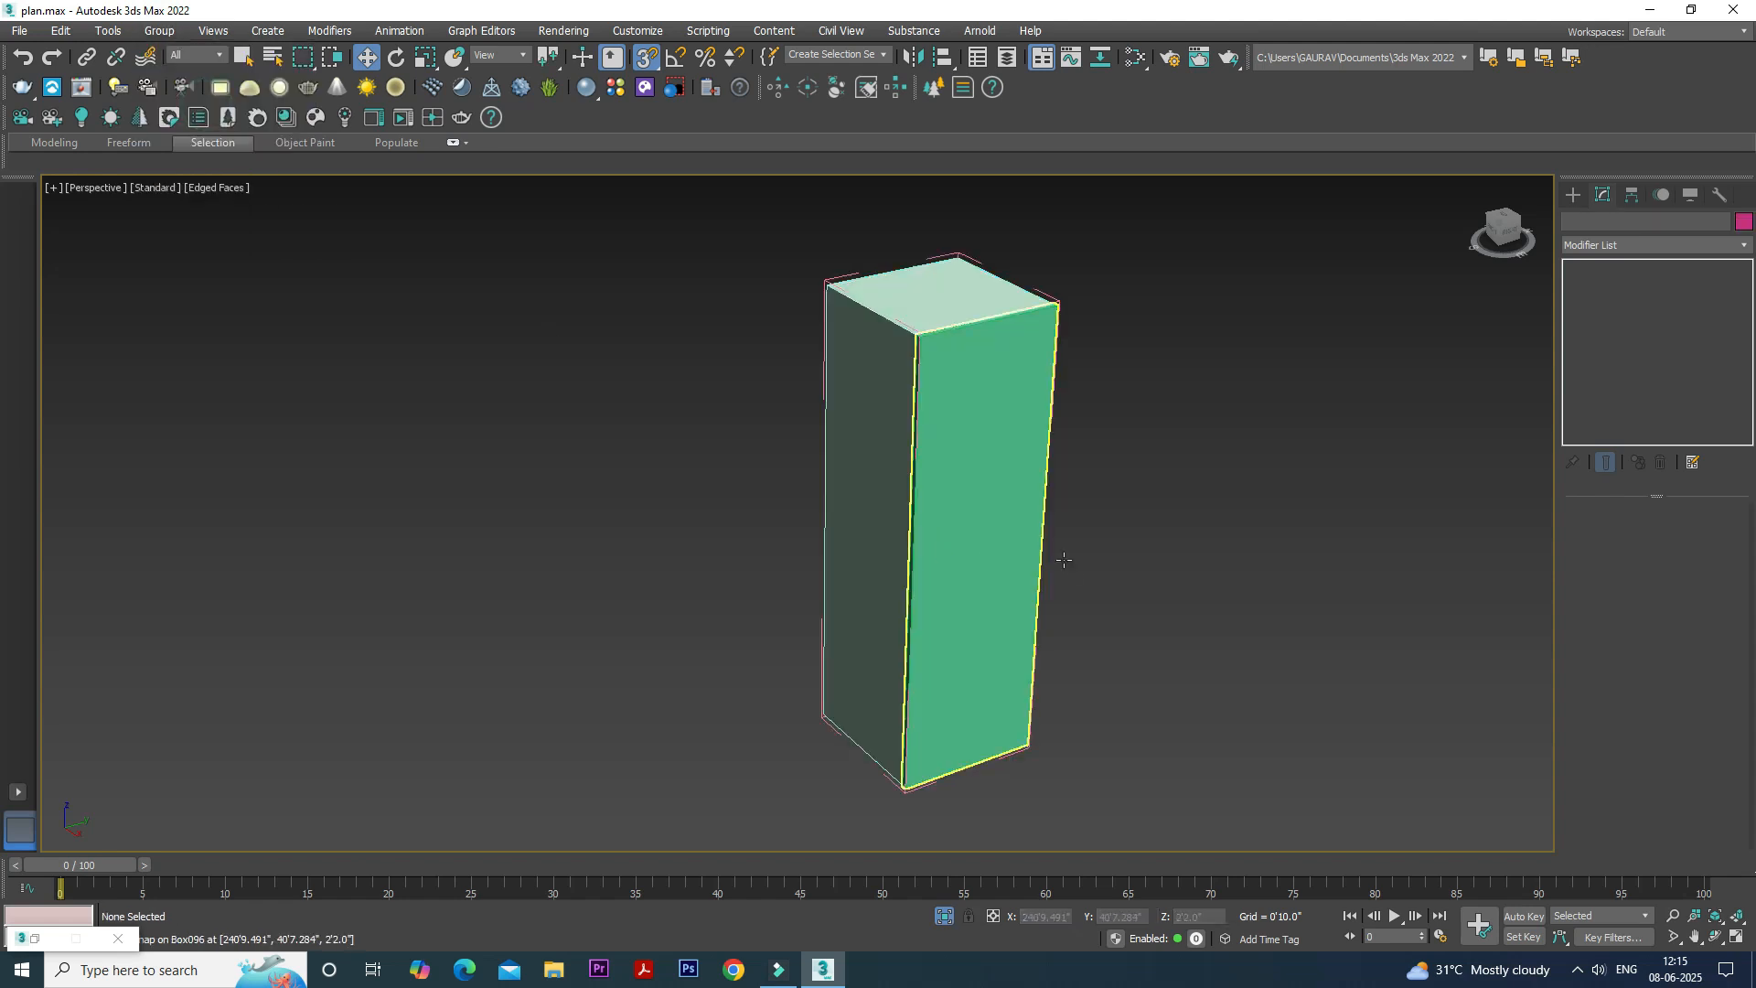
left_click(1007, 529)
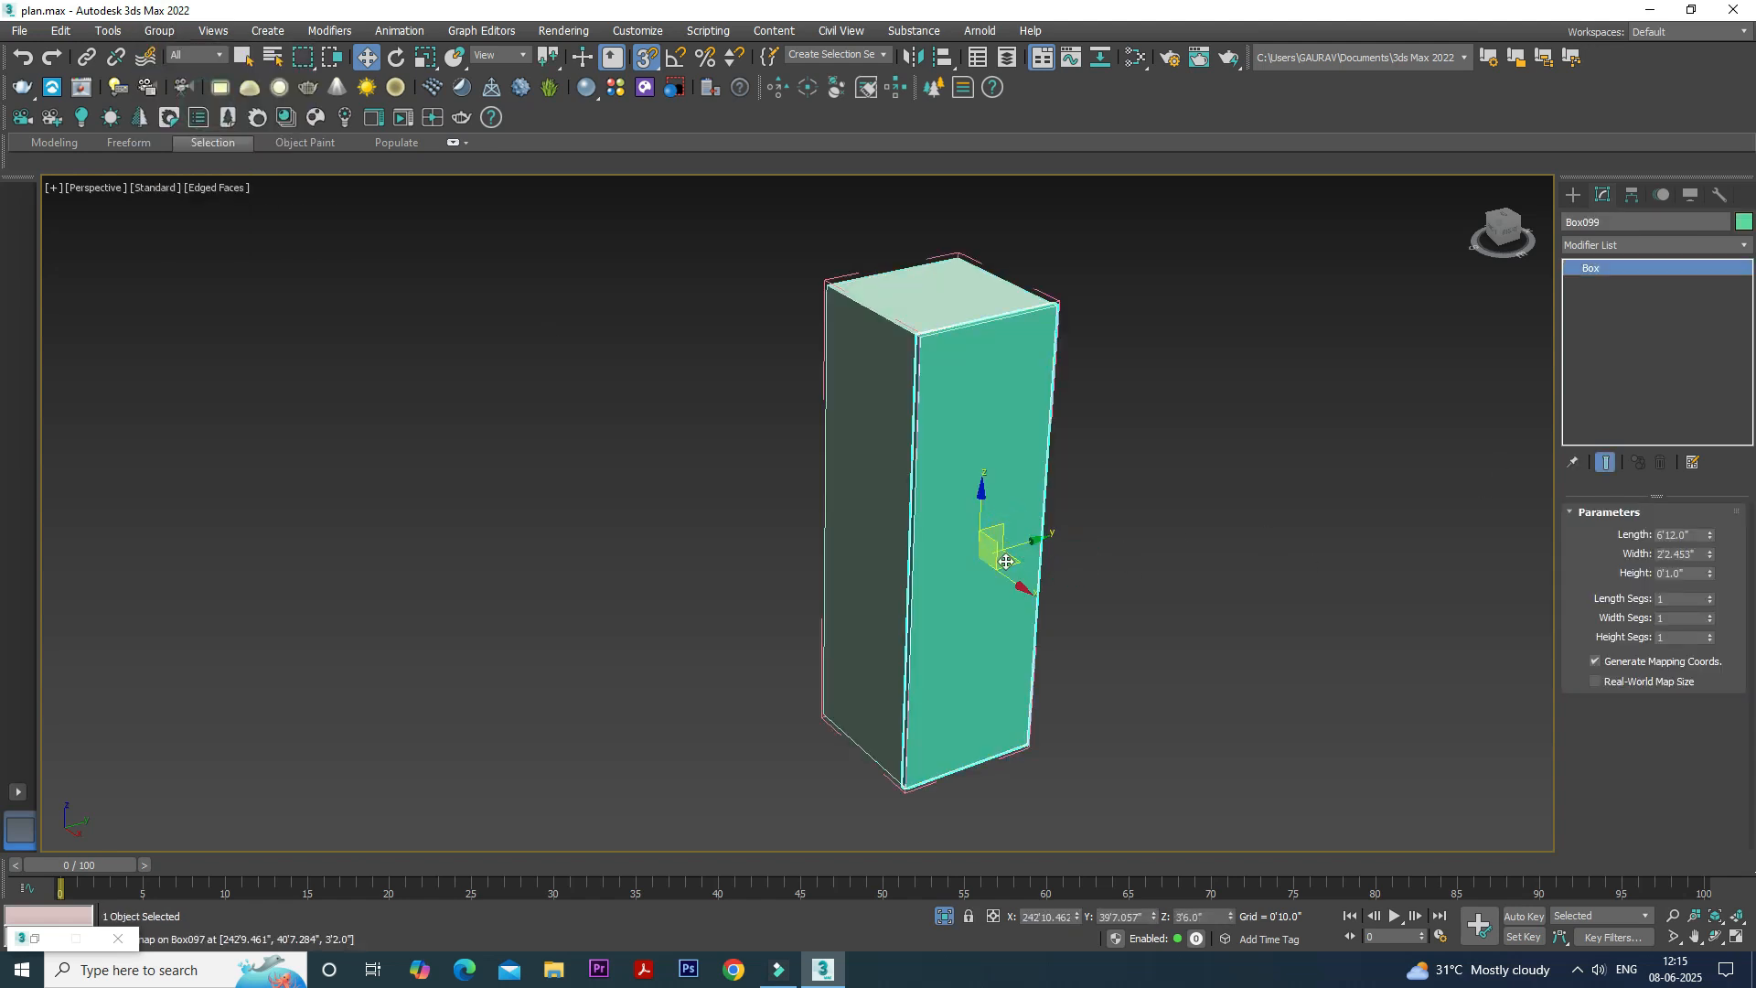
- Enable Affect Pivot Only for the door and snap its pivot to the outer bottom corner beside the side wall
left_click(1631, 196)
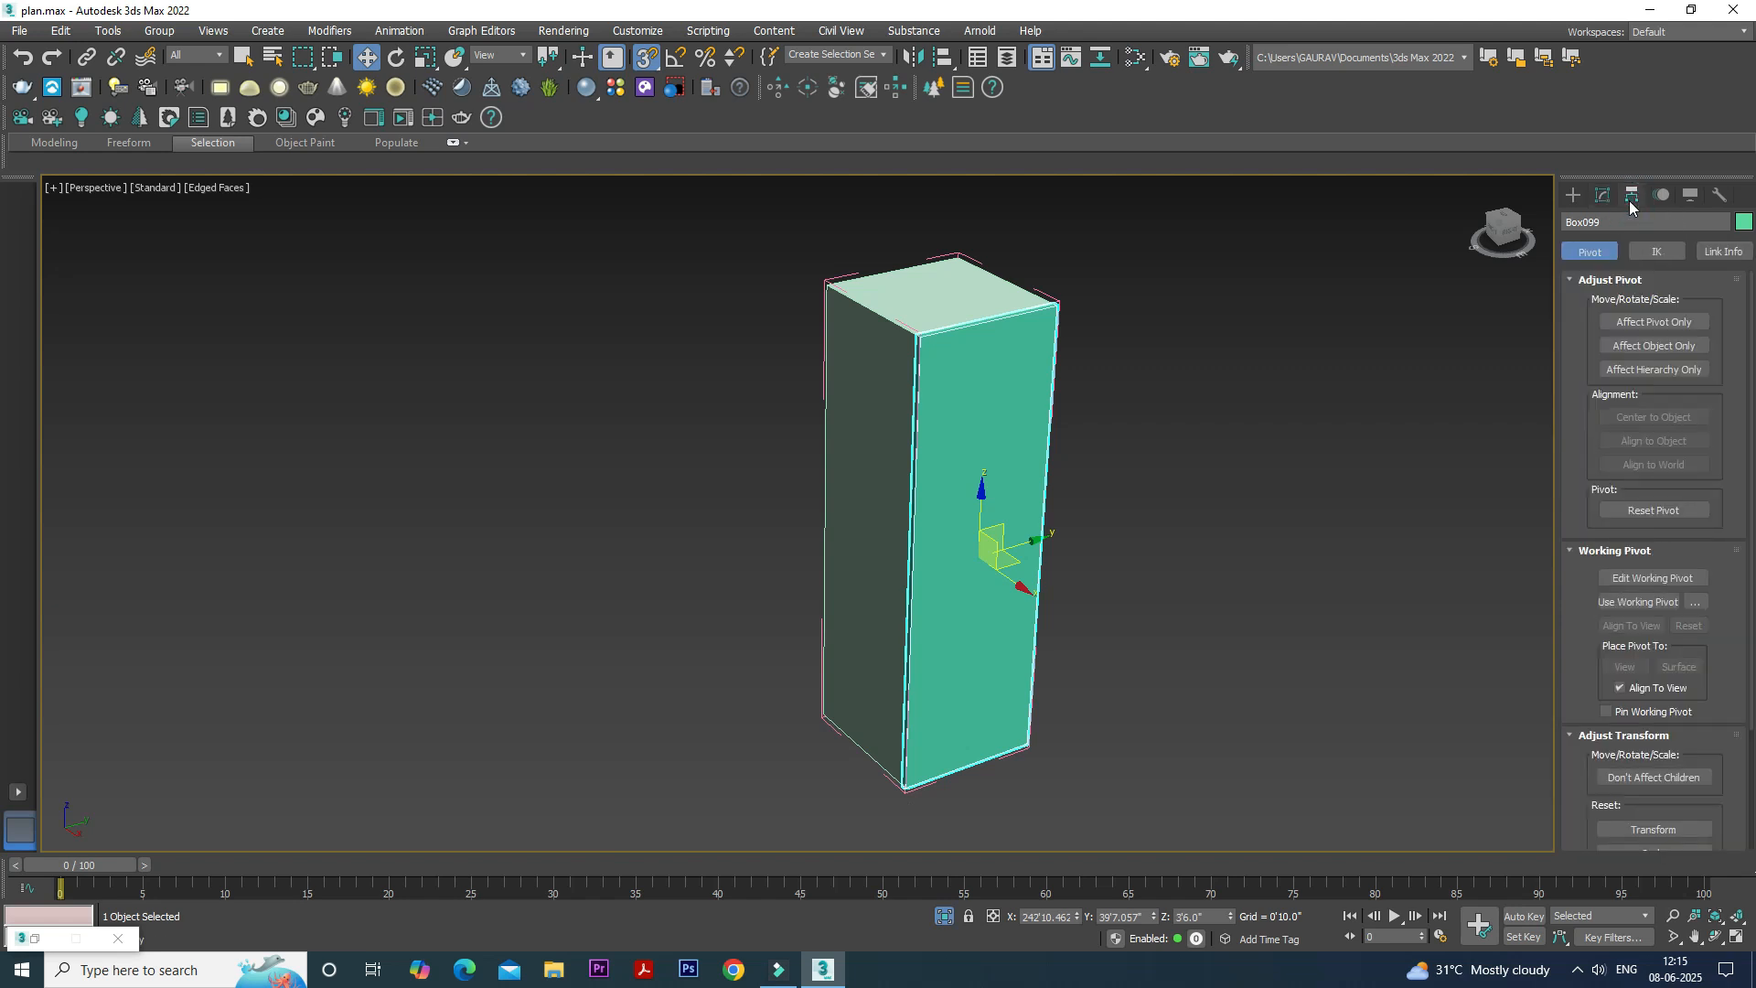
left_click(1626, 322)
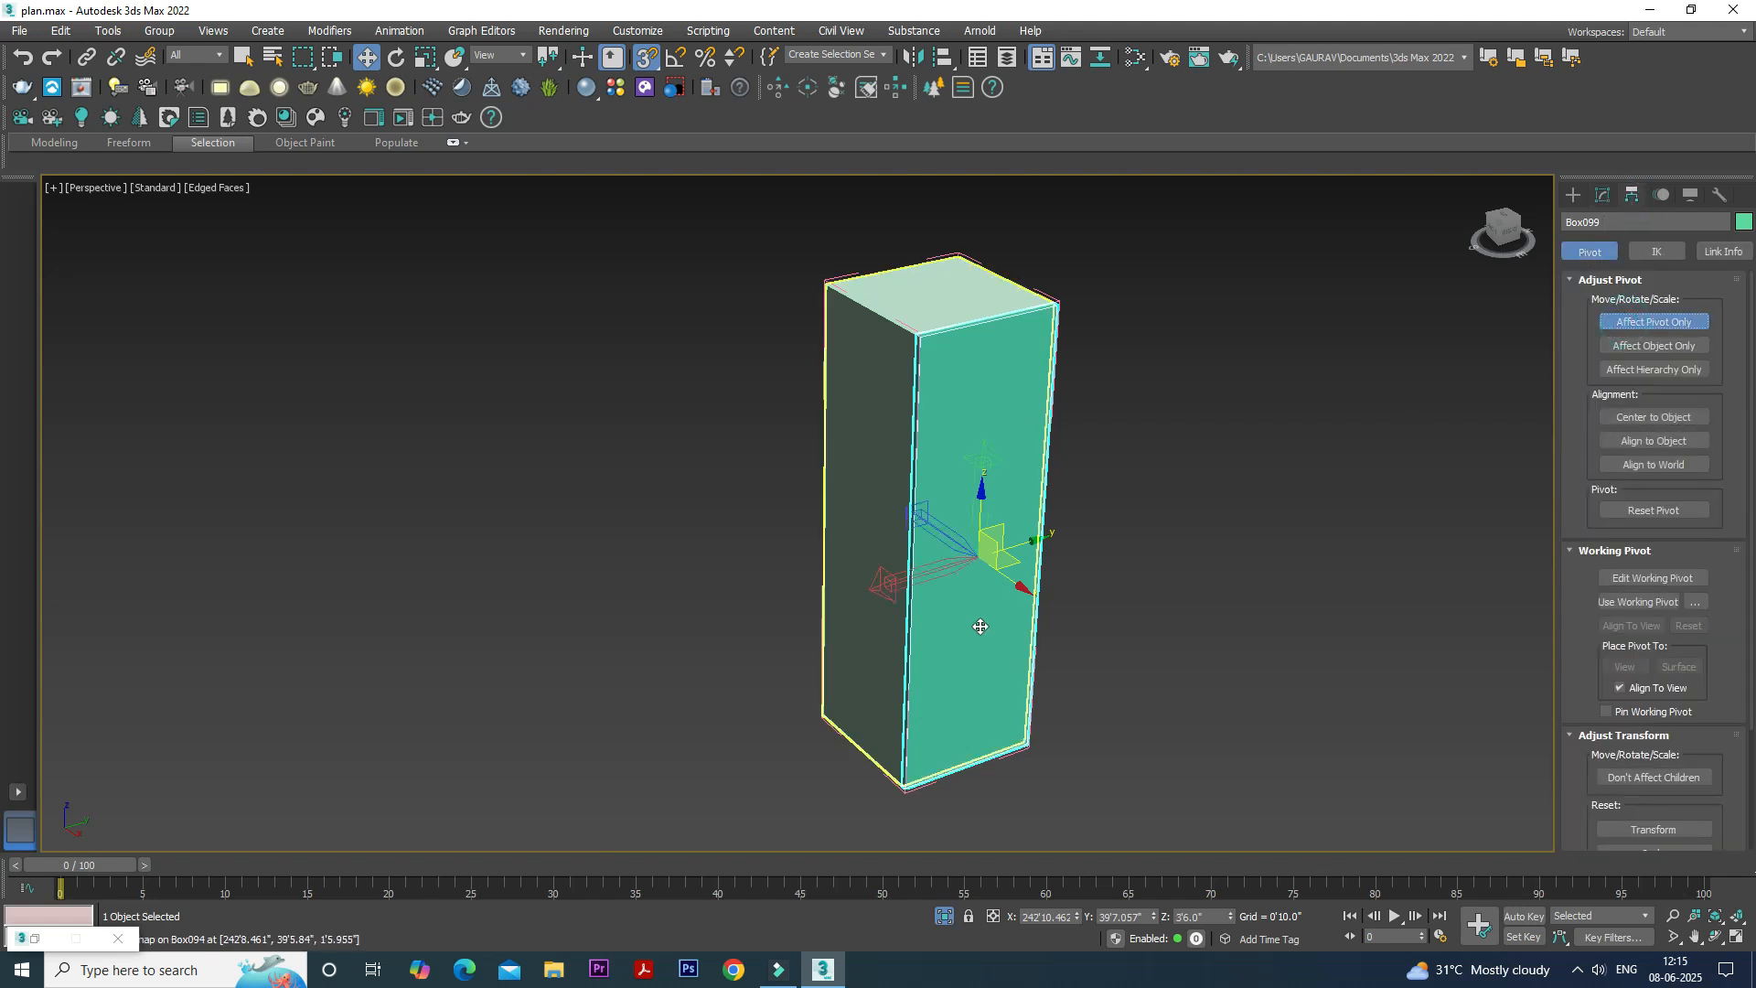
right_click(646, 66)
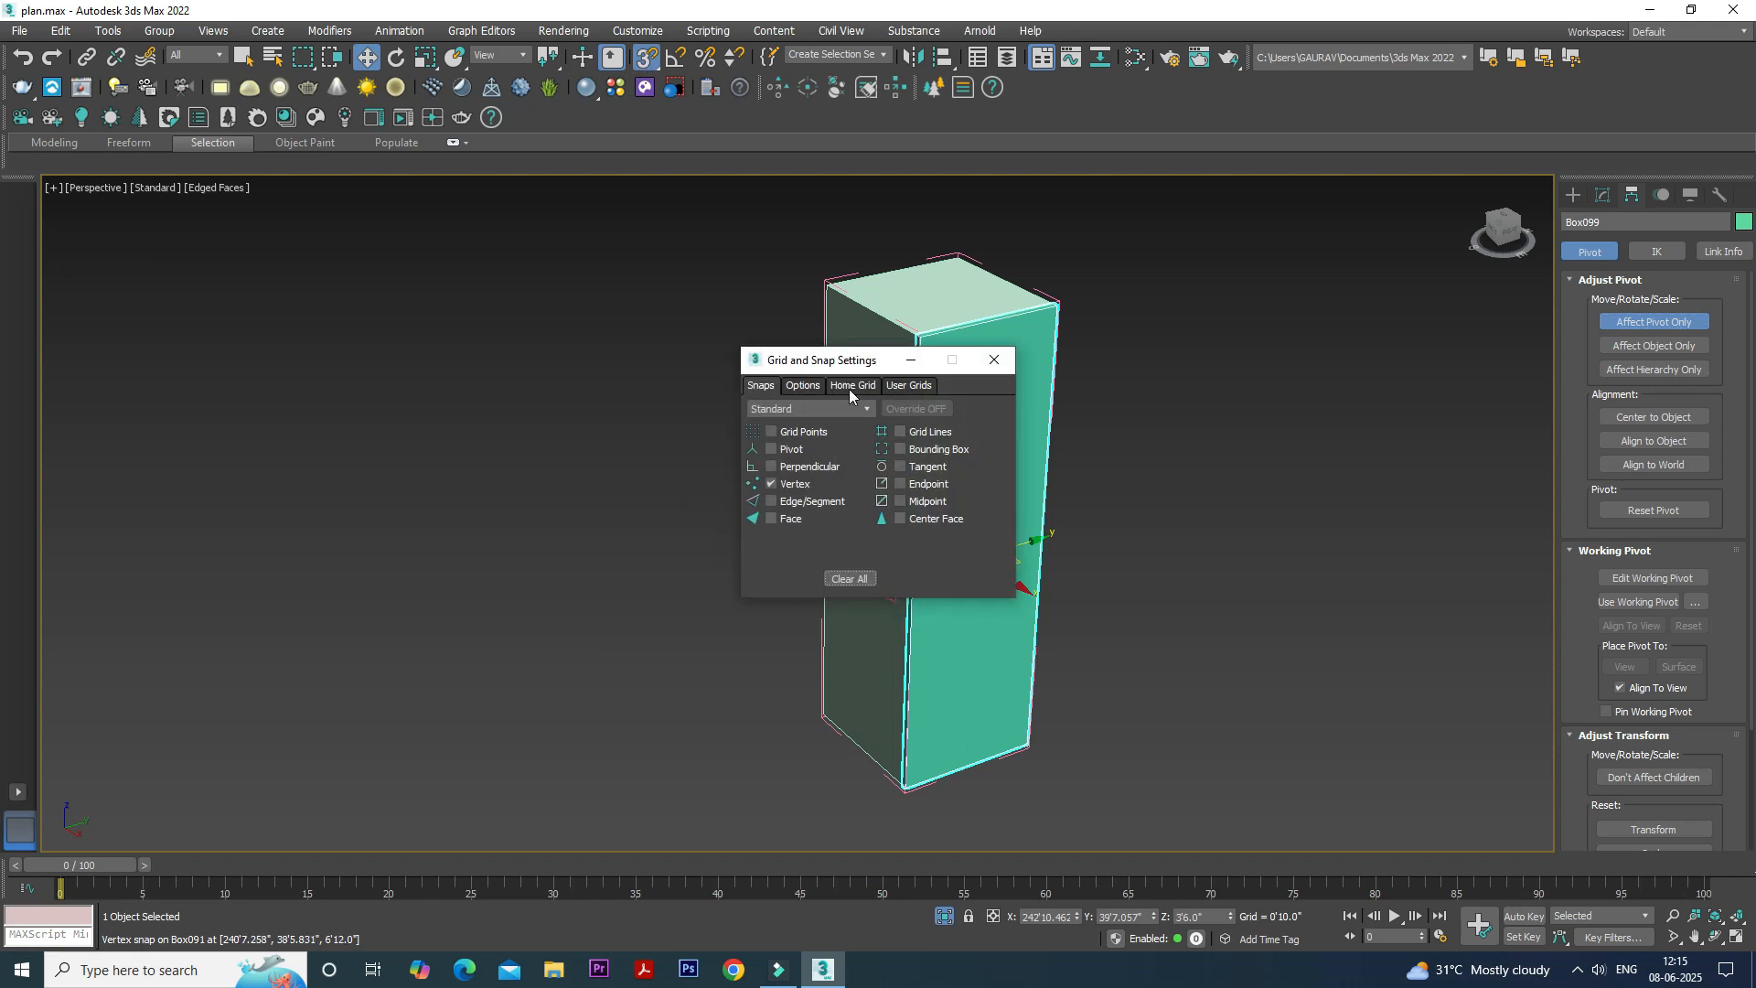
left_click(910, 359)
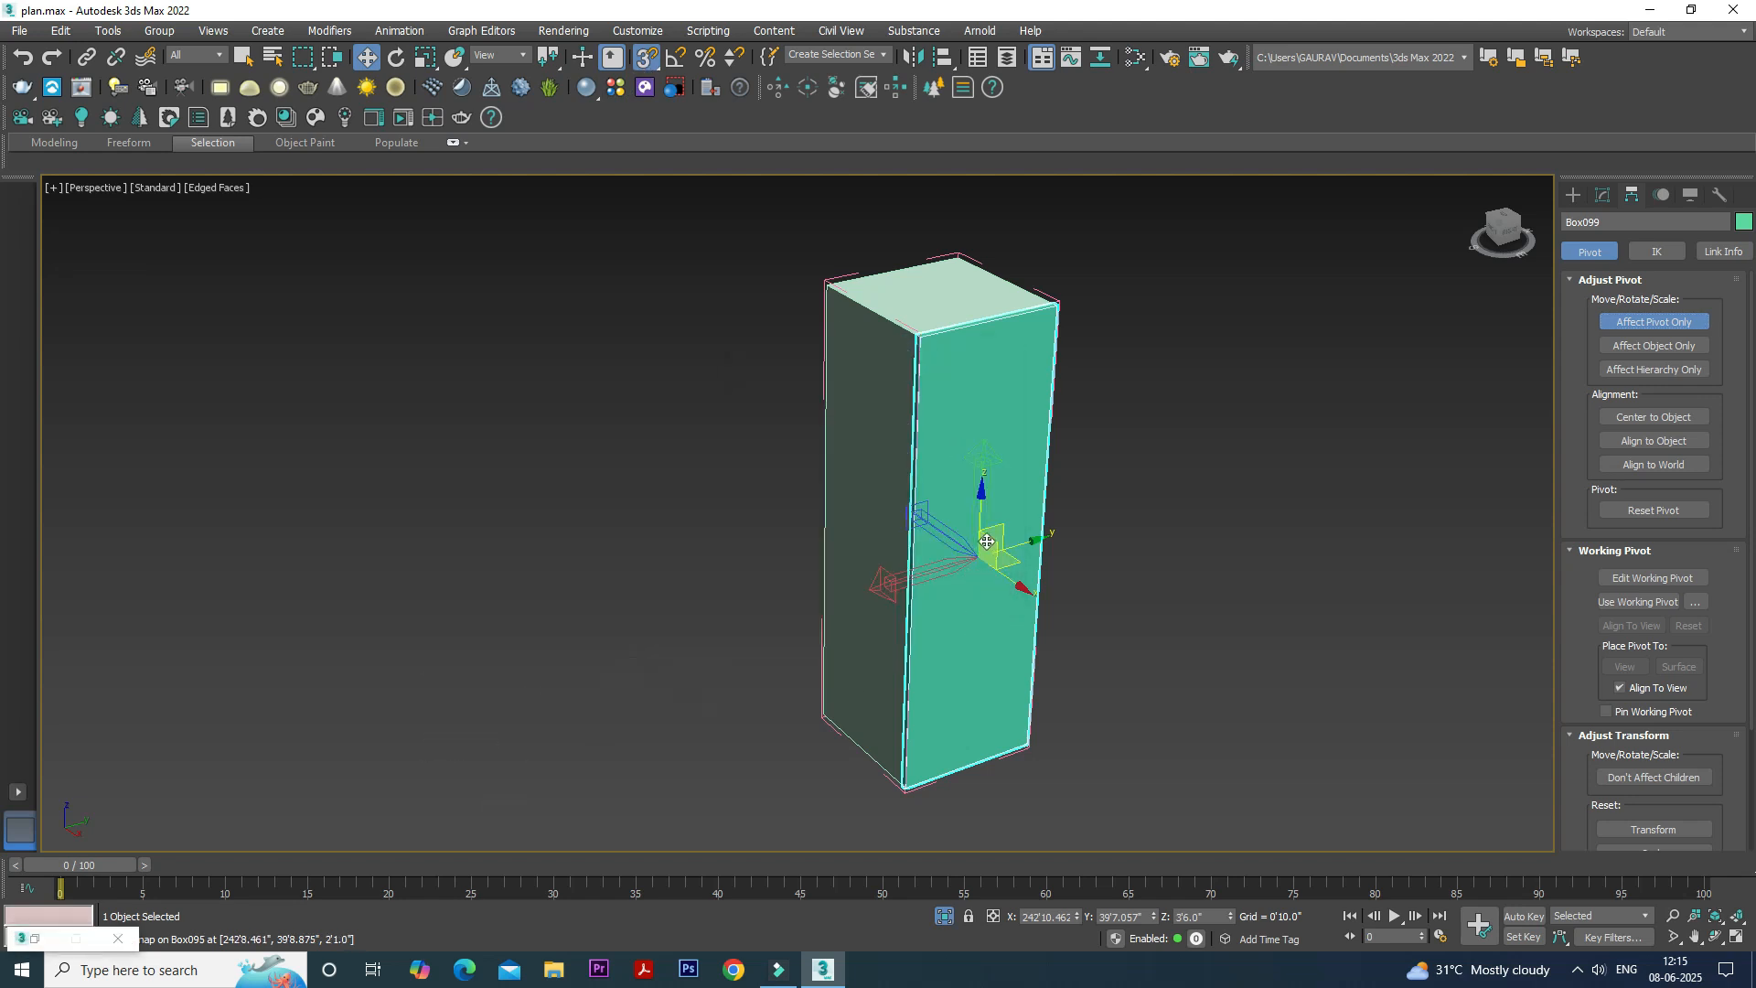
left_click_drag(975, 595, 914, 792)
scroll(923, 795, "up", 5)
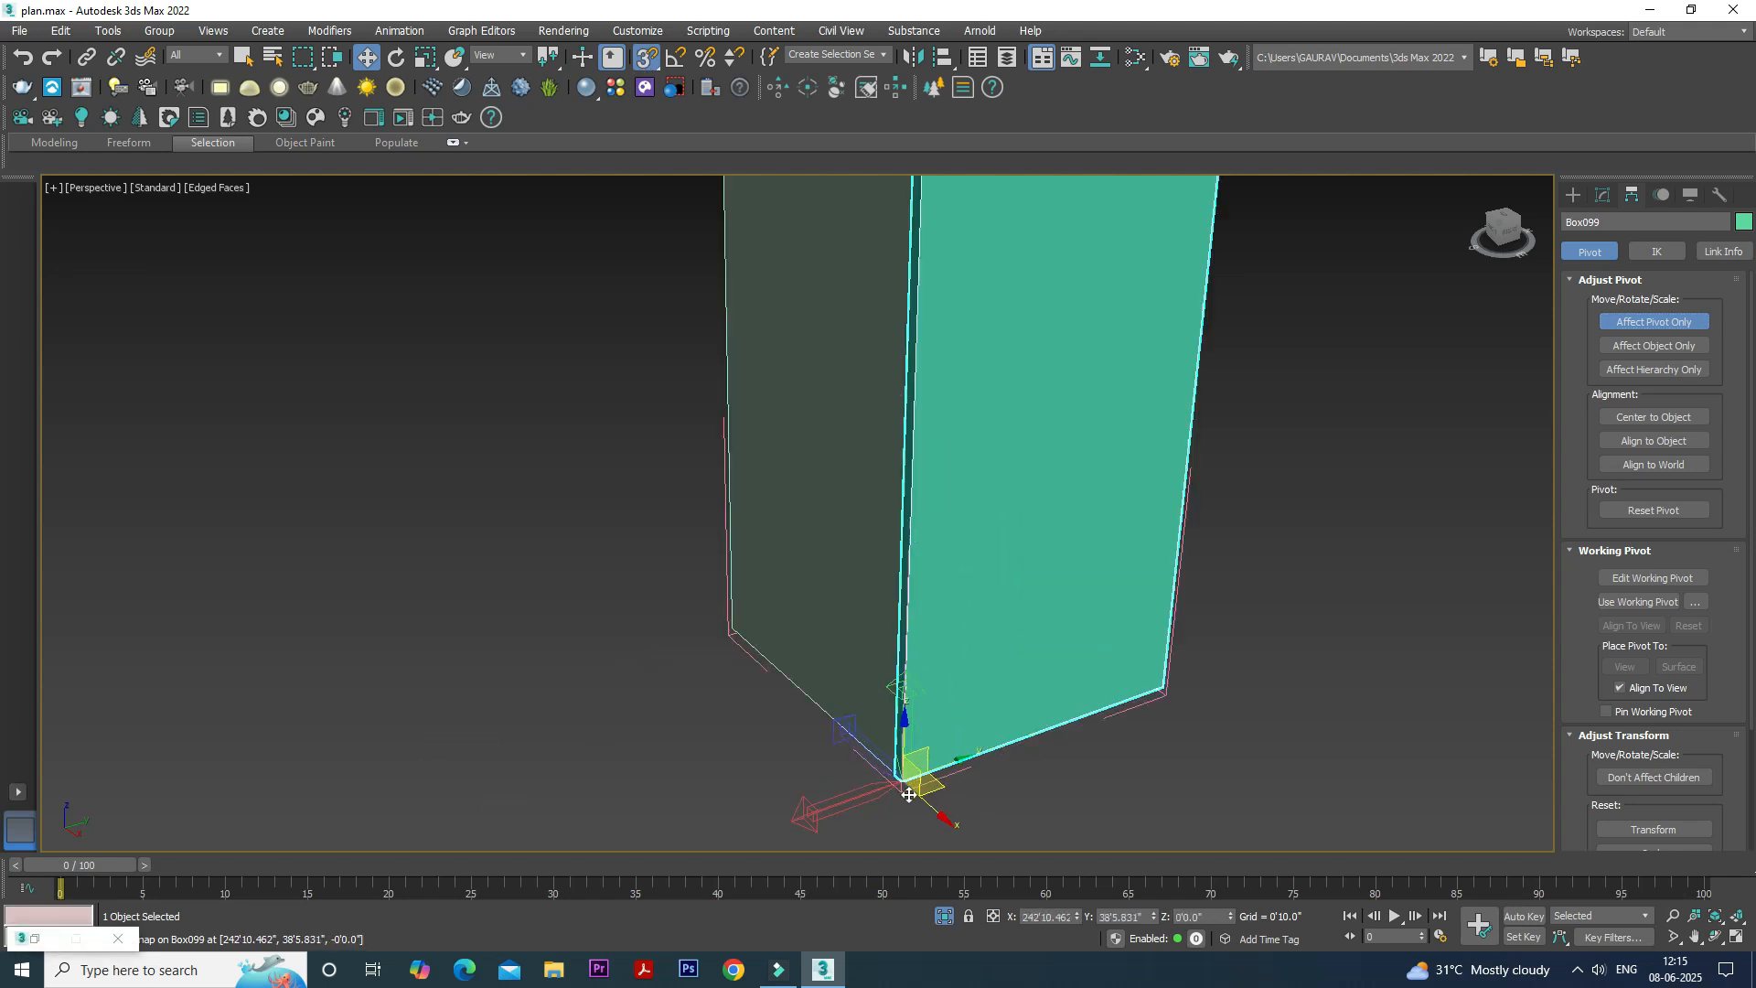
- Snap the door's pivot to the inner bottom corner touching the cabinet and leave pivot editing
middle_click_drag(939, 803, 1031, 660, "alt")
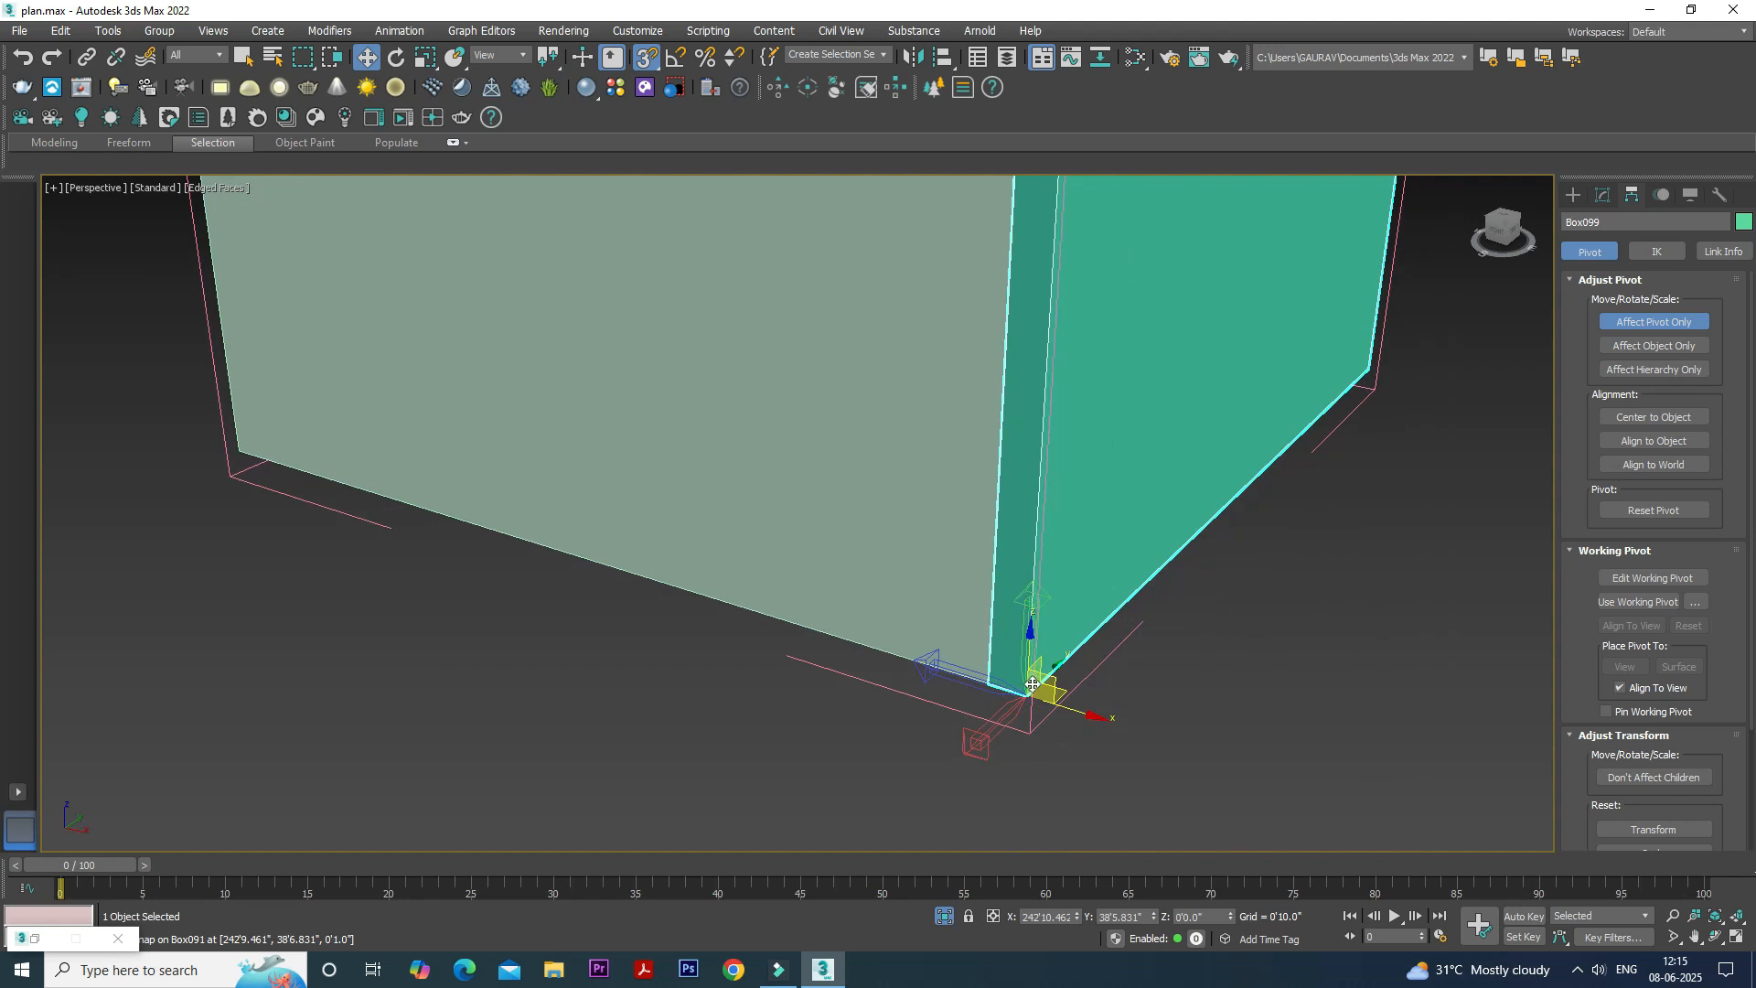
left_click_drag(1028, 696, 1001, 685)
scroll(993, 684, "down", 3)
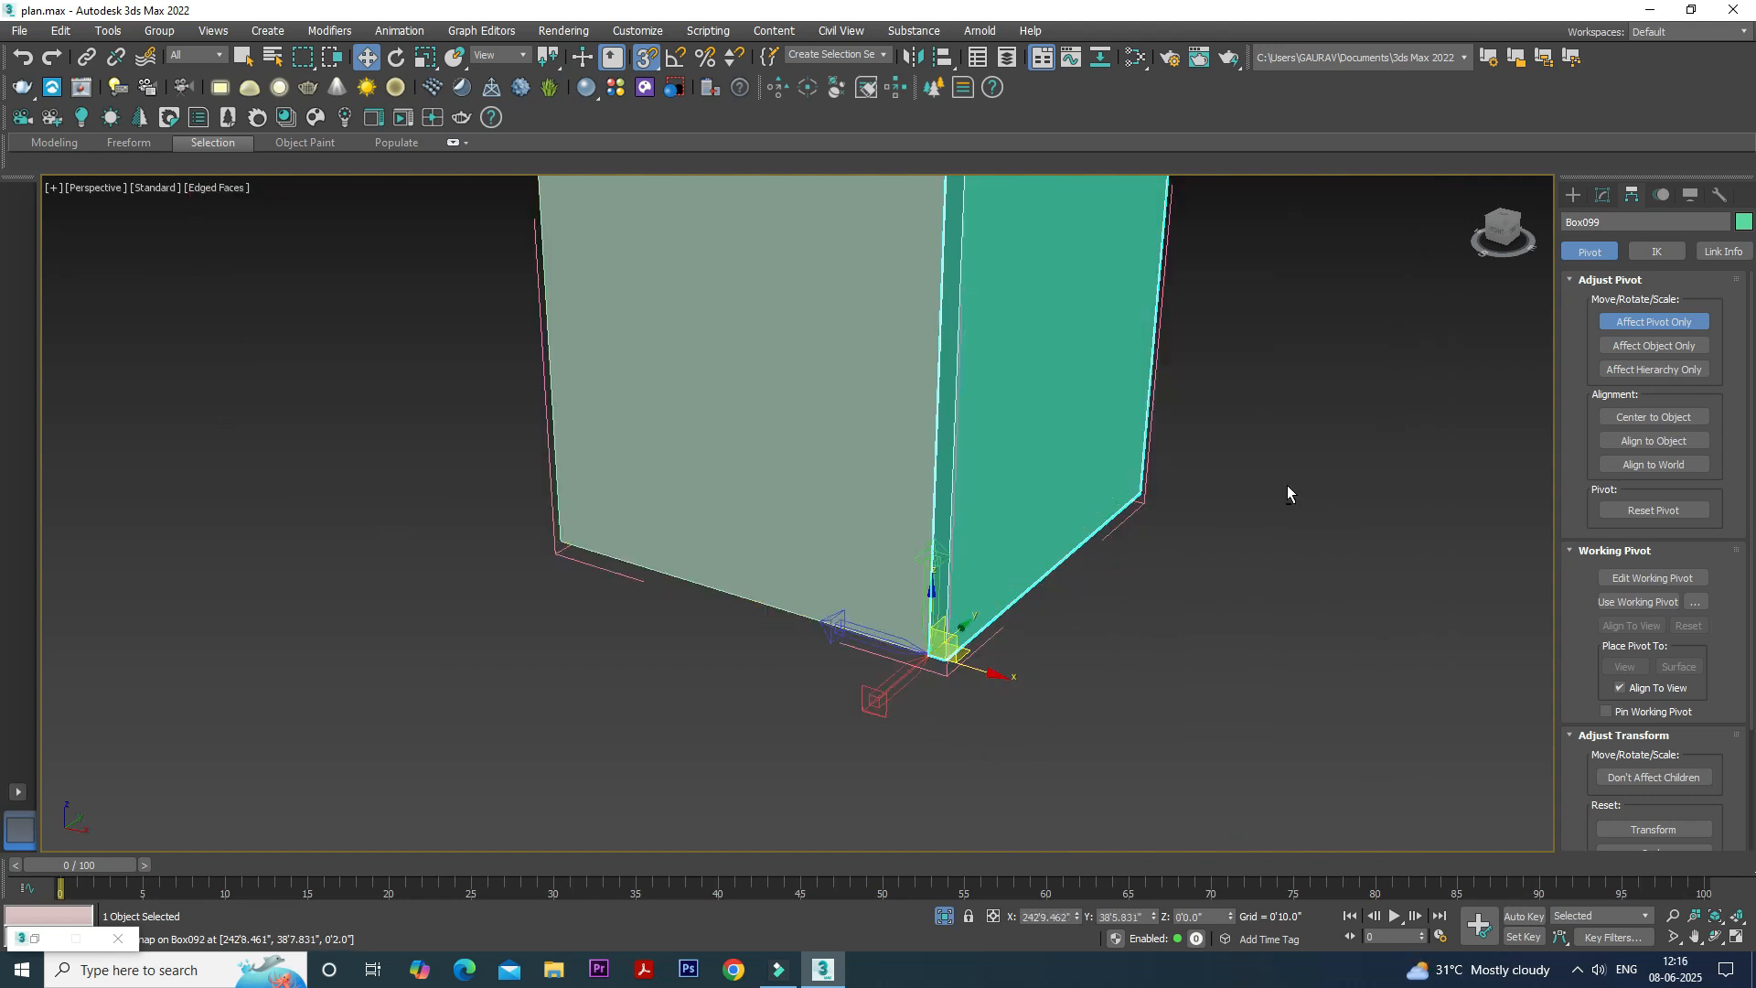
left_click(1628, 323)
- Turn off snapping, test-rotate the door around its vertical hinge axis and undo the rotation
scroll(996, 576, "down", 3)
middle_click_drag(1001, 581, 905, 611, "alt")
middle_click_drag(906, 611, 802, 675)
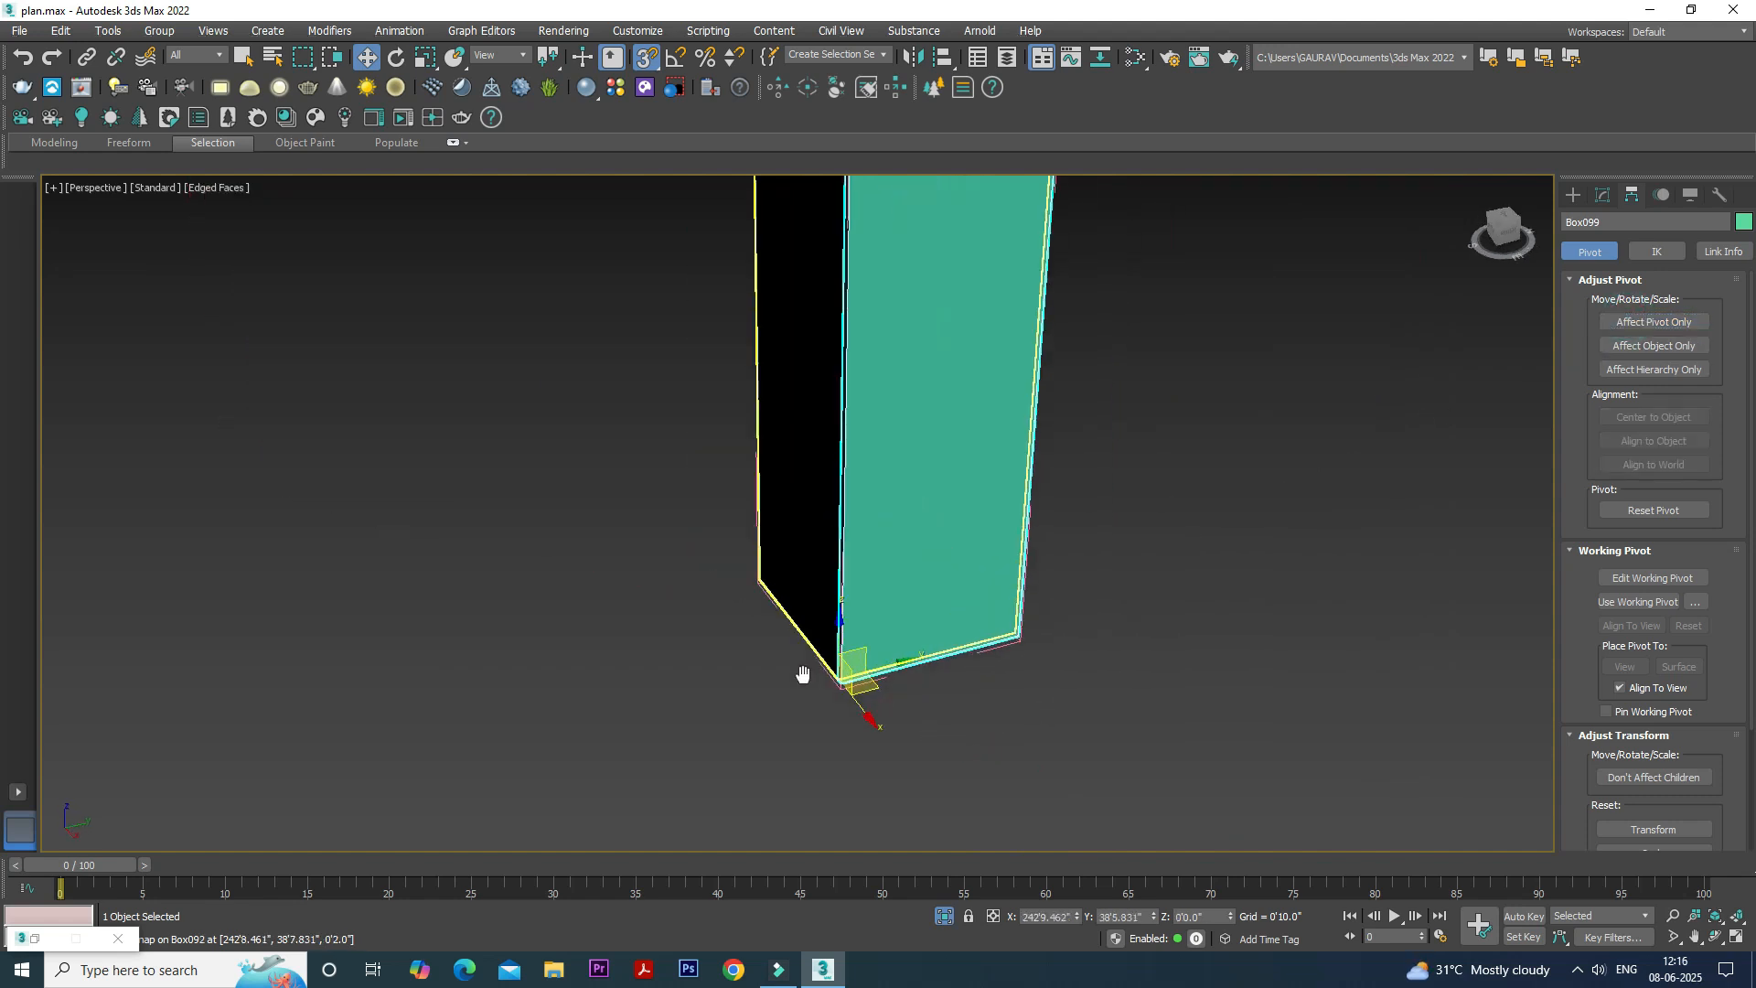
scroll(558, 274, "up", 2)
left_click(395, 58)
scroll(439, 375, "down", 3)
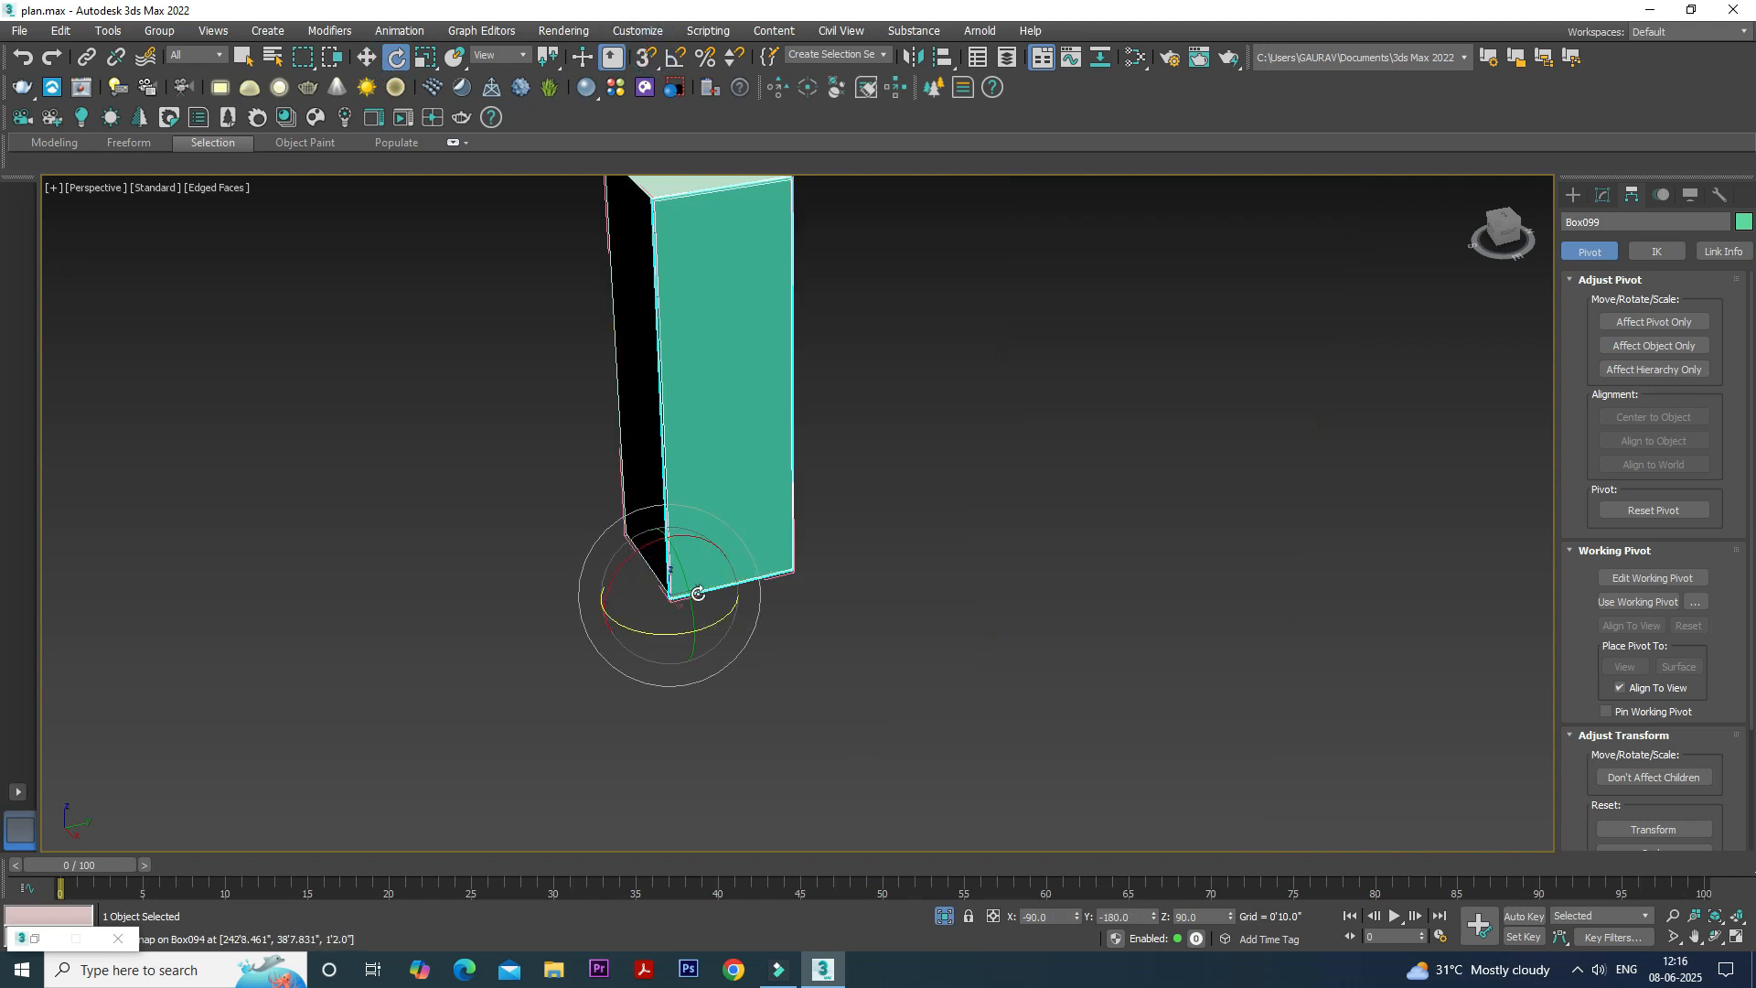
left_click_drag(581, 665, 685, 662)
key("ctrl+z")
scroll(902, 564, "up", 2)
middle_click_drag(902, 564, 918, 639)
- Close the opened cabinet group and clear the selection
scroll(917, 639, "down", 4)
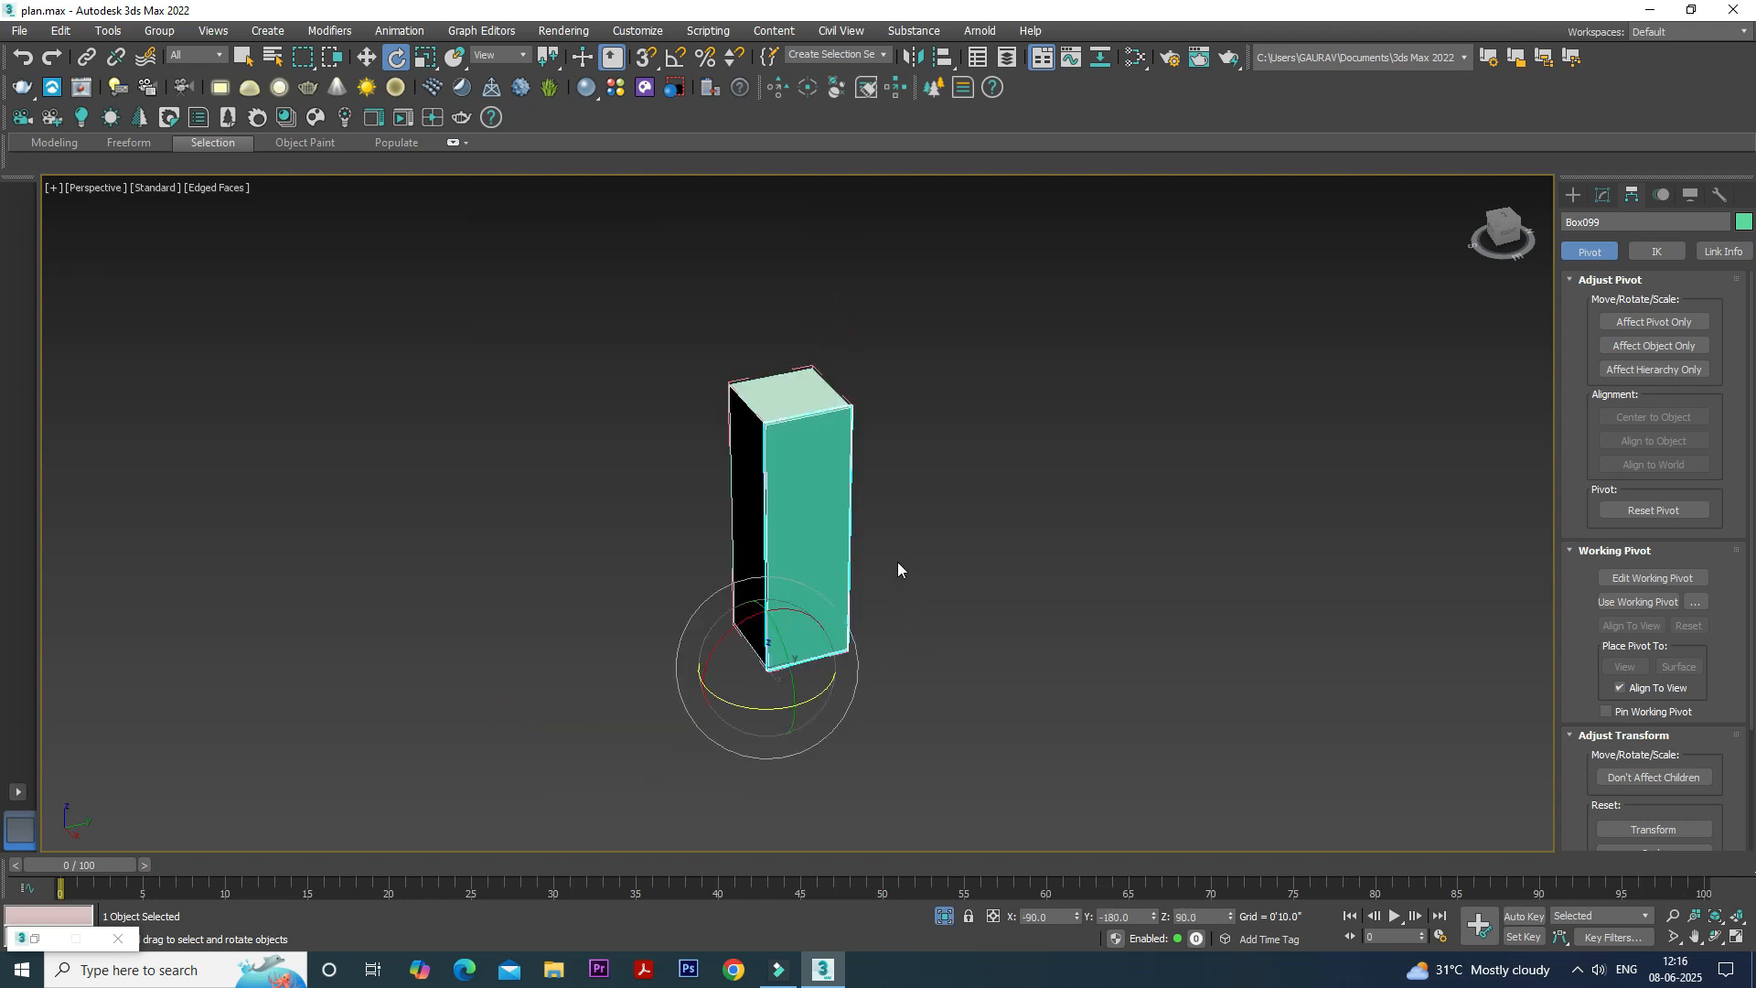
left_click(160, 29)
left_click(170, 149)
left_click(1109, 470)
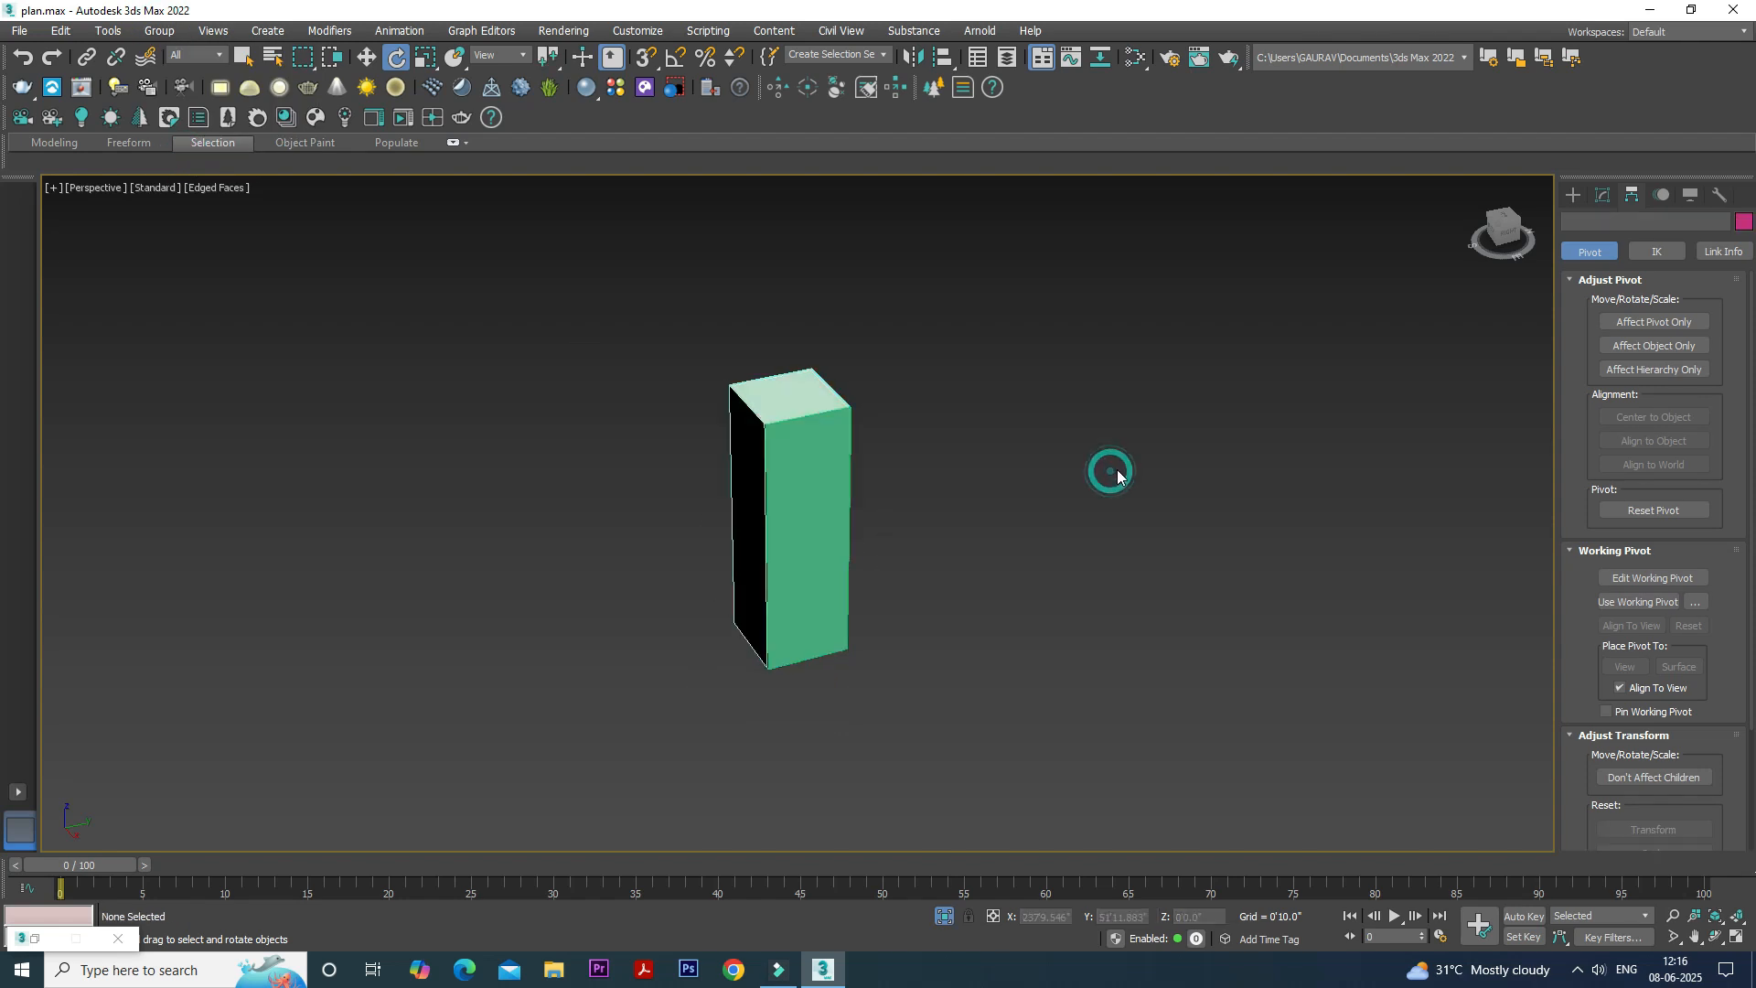
- Exit isolation to show the whole plan and frame the new cabinet beside the wardrobe
left_click(944, 918)
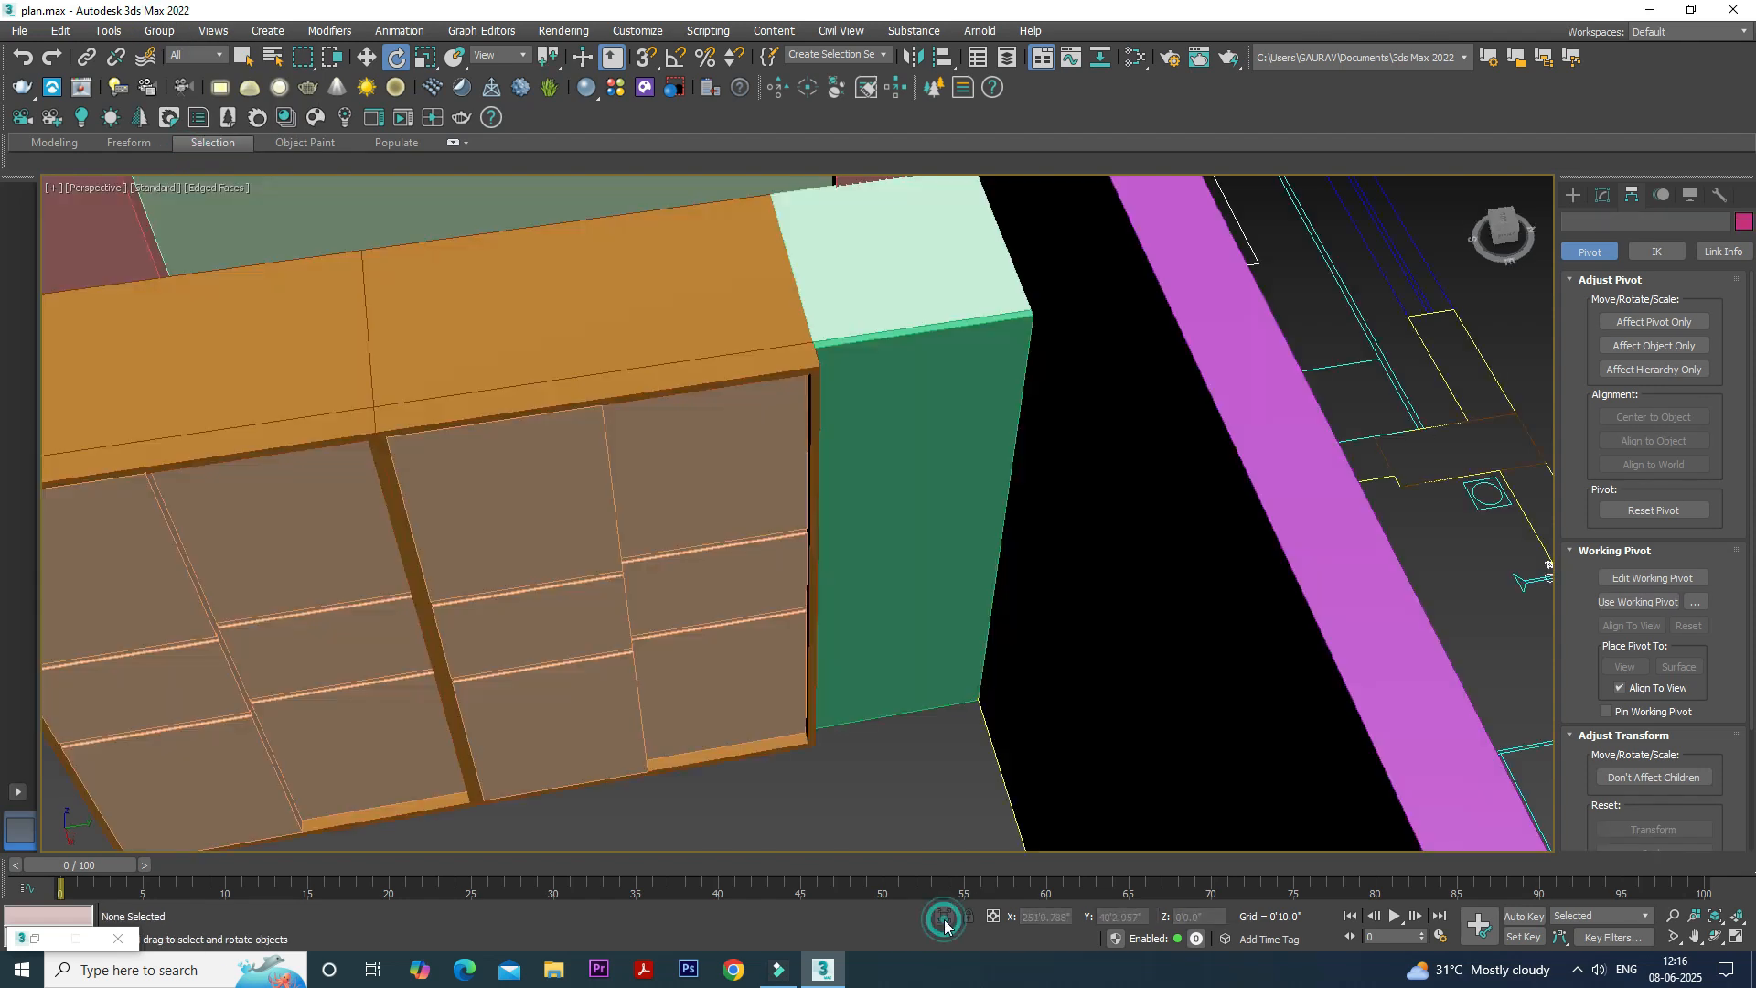
scroll(880, 552, "down", 10)
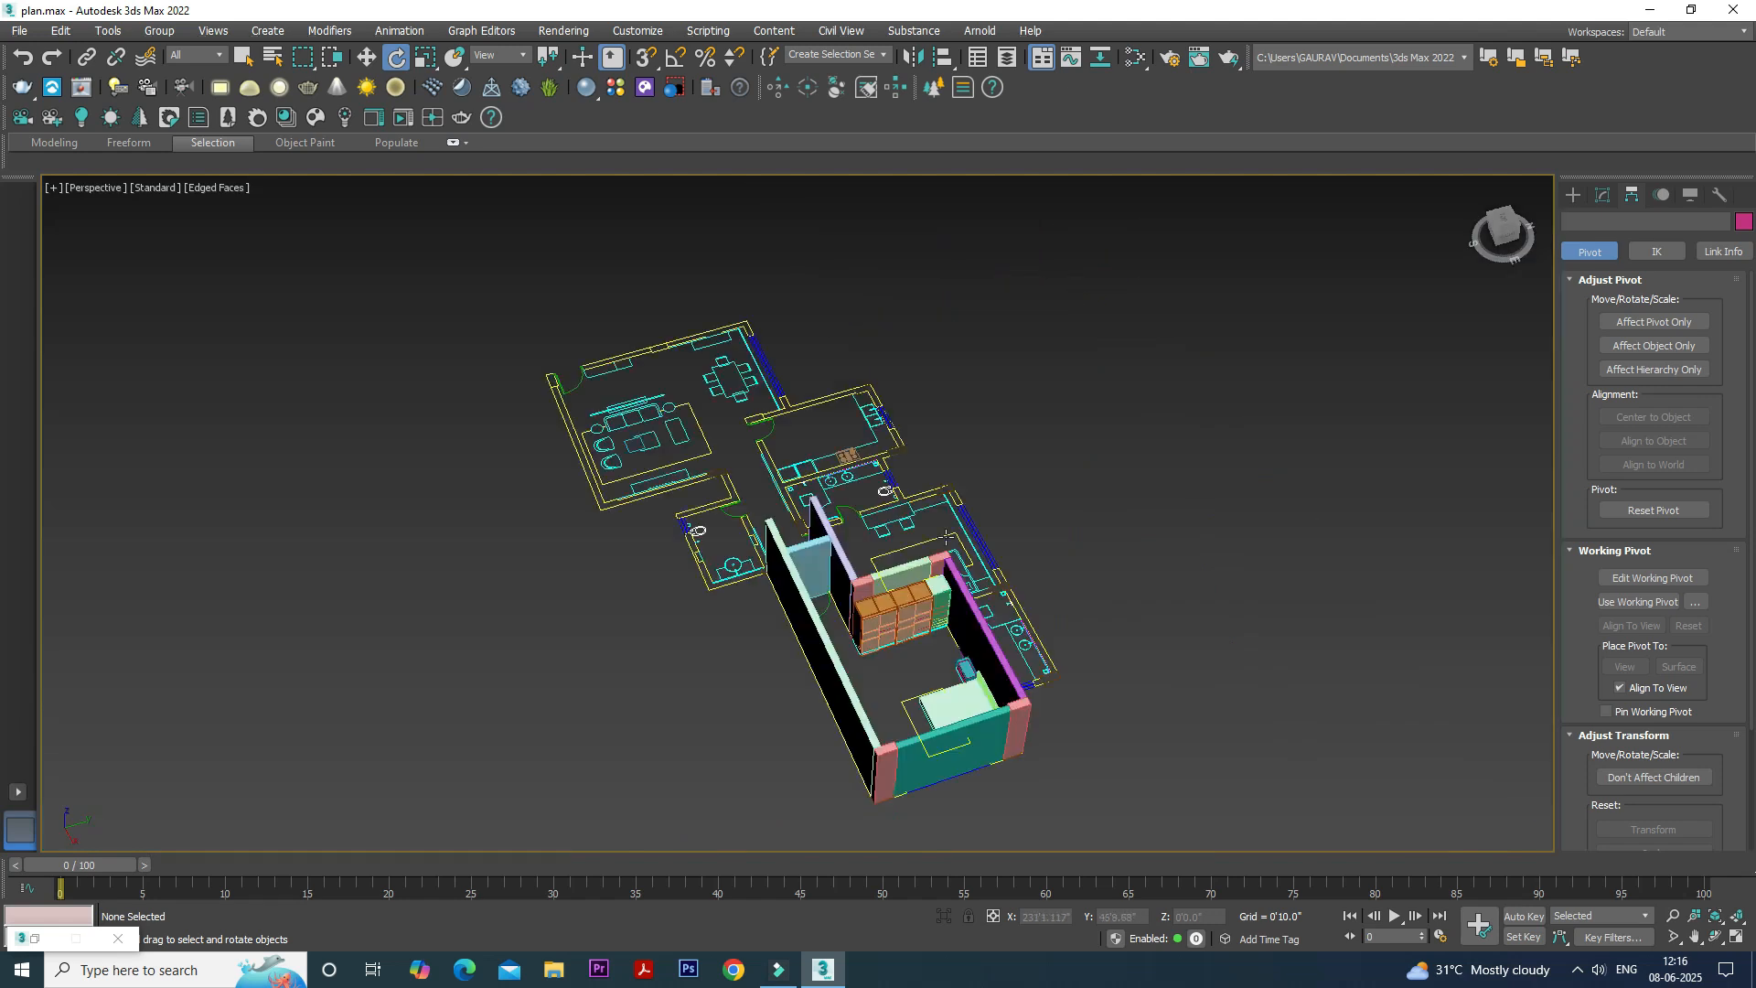
scroll(934, 489, "up", 6)
scroll(934, 488, "down", 4)
scroll(874, 535, "up", 6)
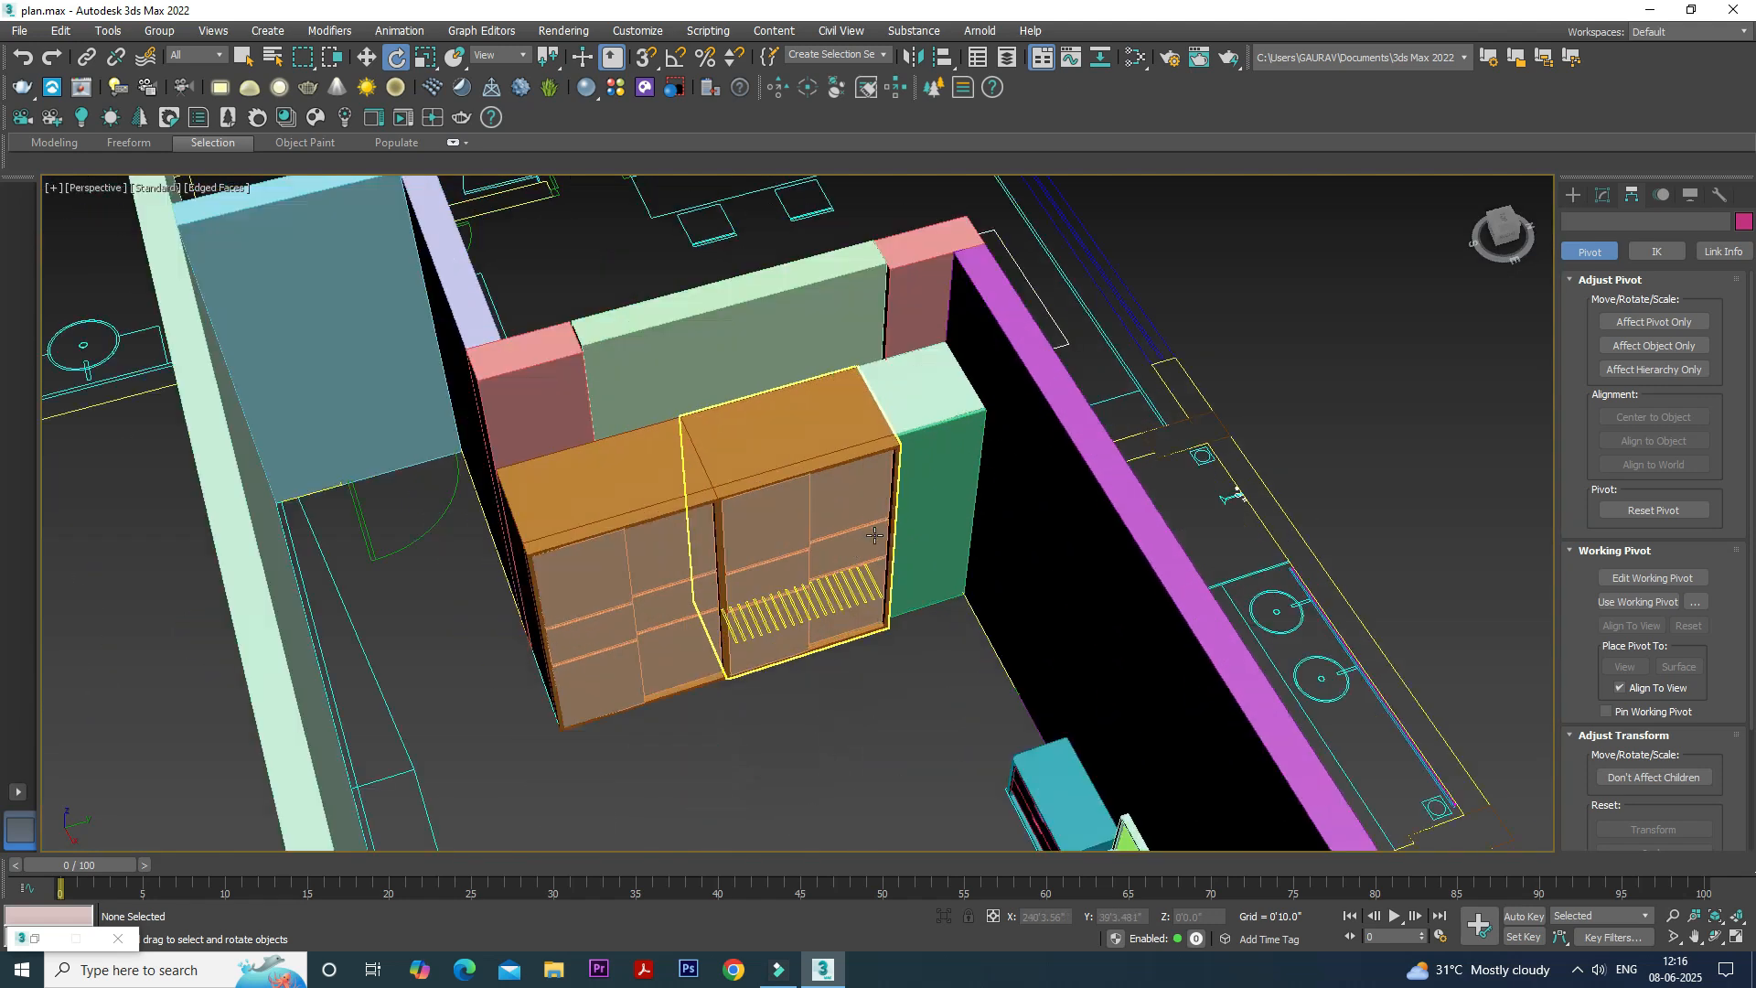
scroll(956, 554, "up", 3)
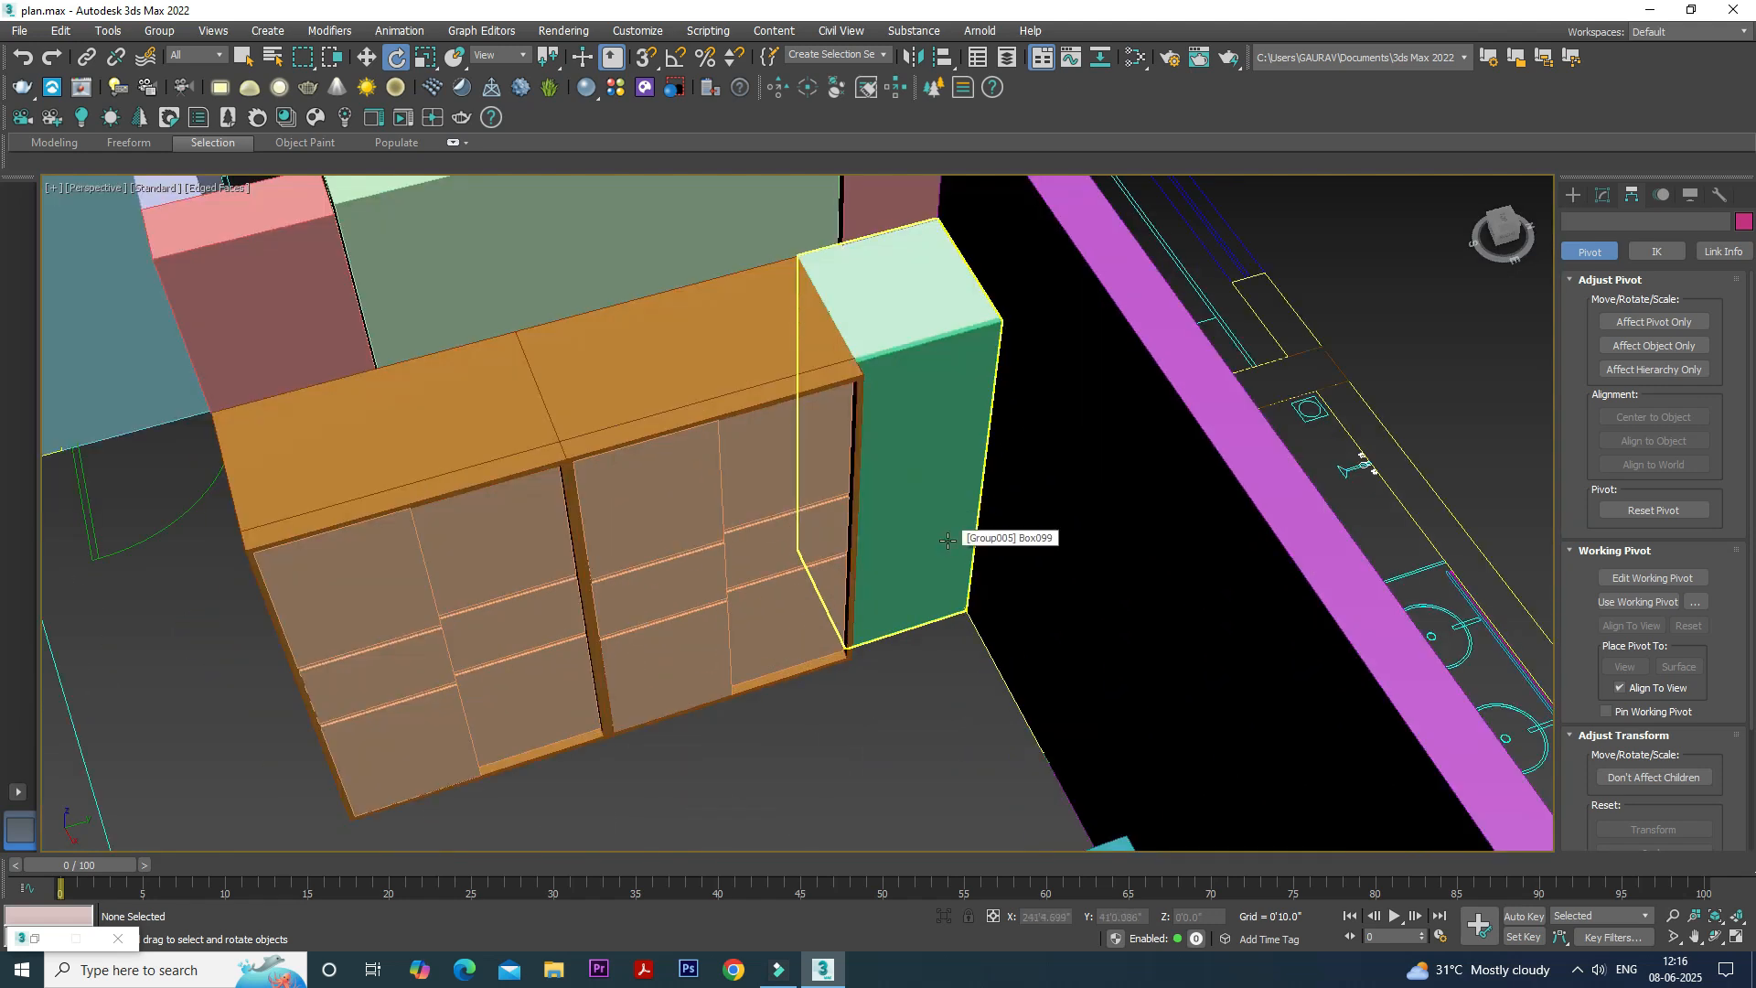